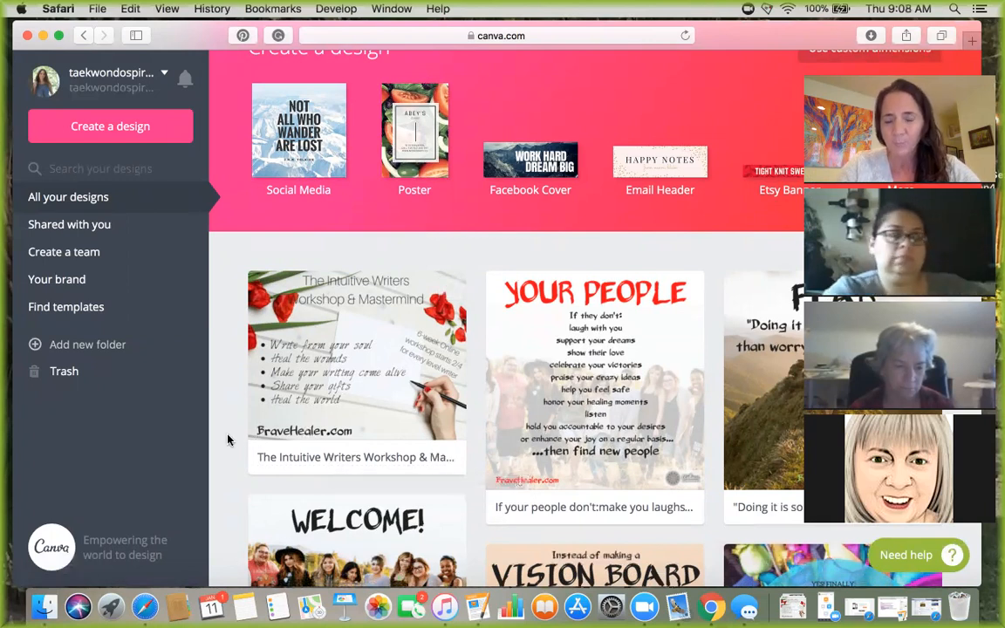
- Find the 'When you do things from your soul' Rumi quote design and open it in the editor
scroll(227, 440, down, 2)
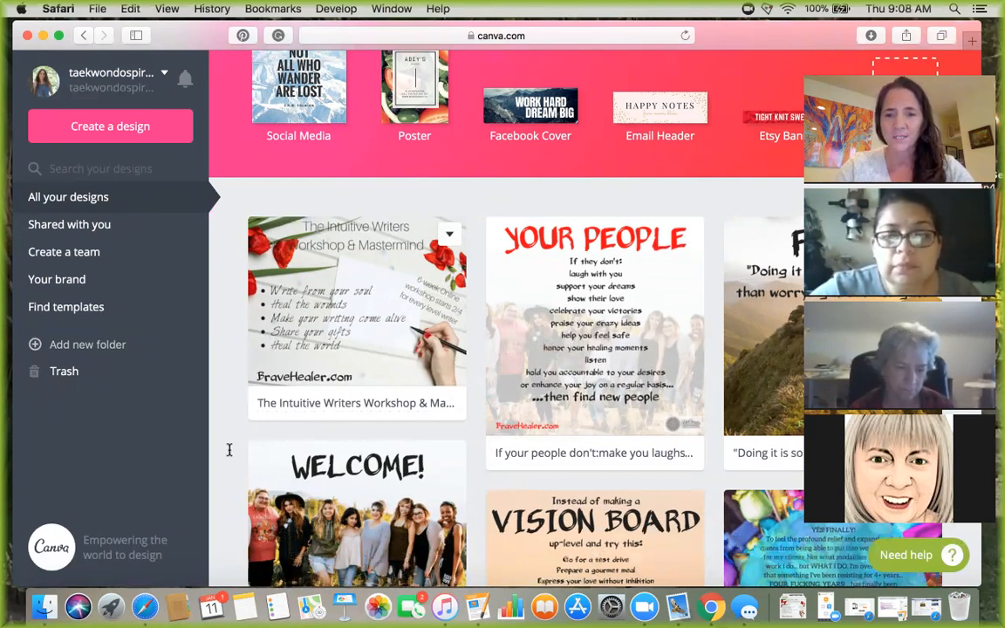
scroll(428, 486, down, 3)
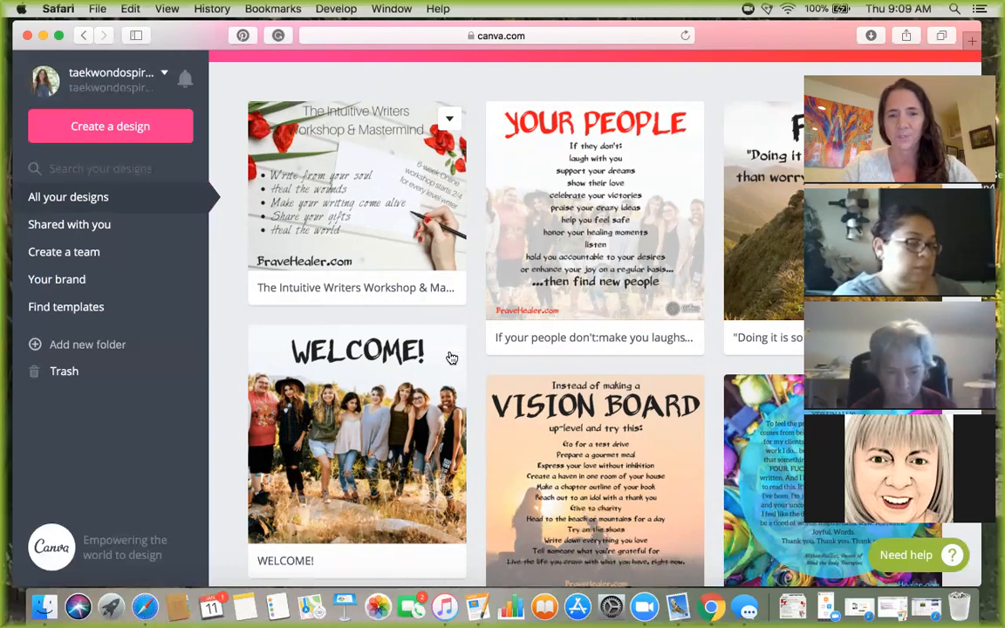
scroll(450, 356, down, 5)
scroll(451, 358, down, 5)
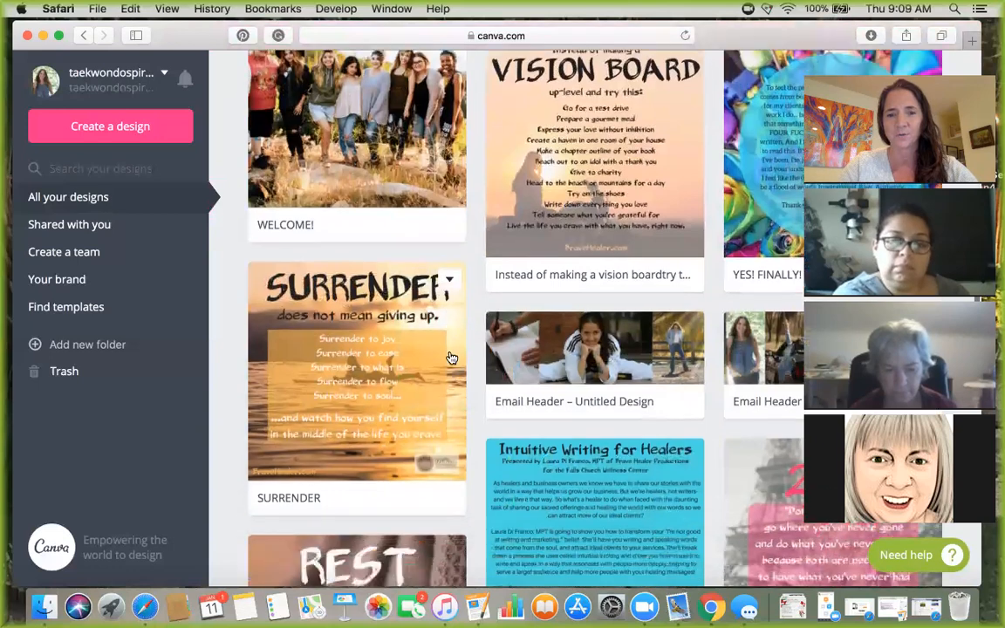
scroll(452, 358, down, 2)
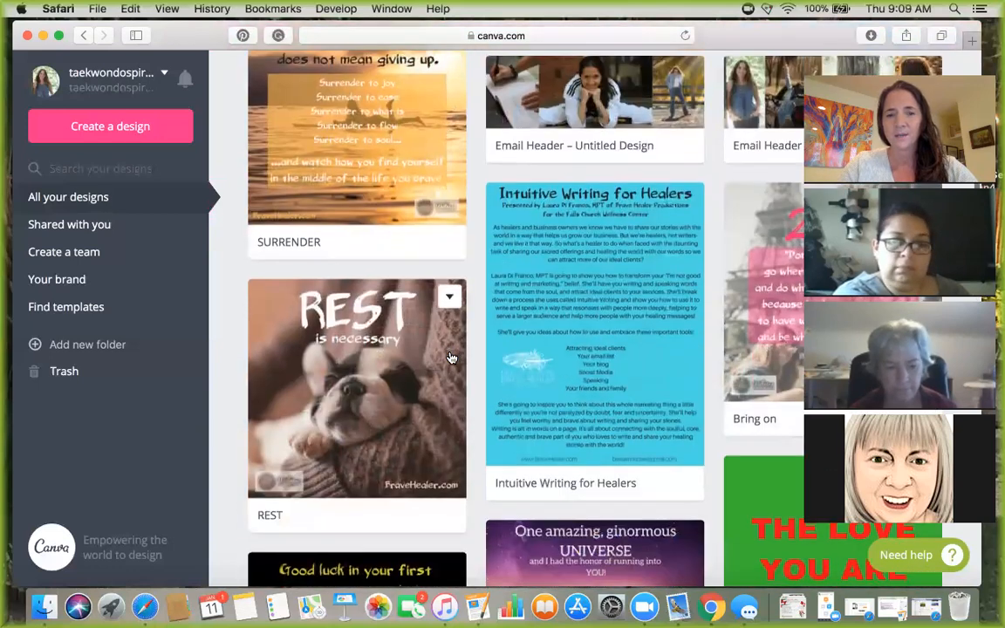
scroll(439, 271, down, 2)
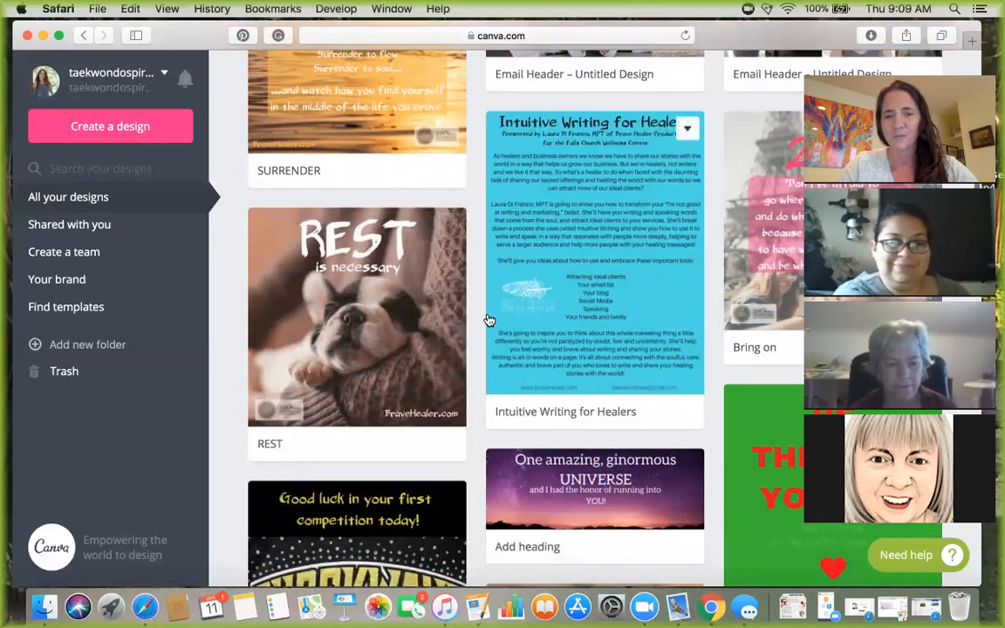
scroll(489, 320, down, 3)
scroll(489, 319, down, 1)
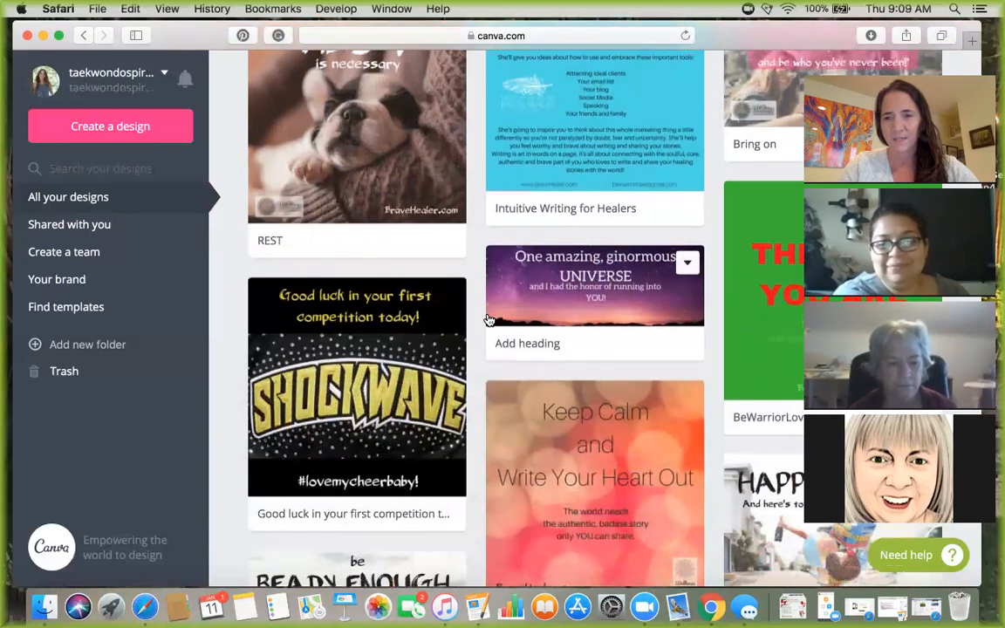
scroll(488, 320, down, 4)
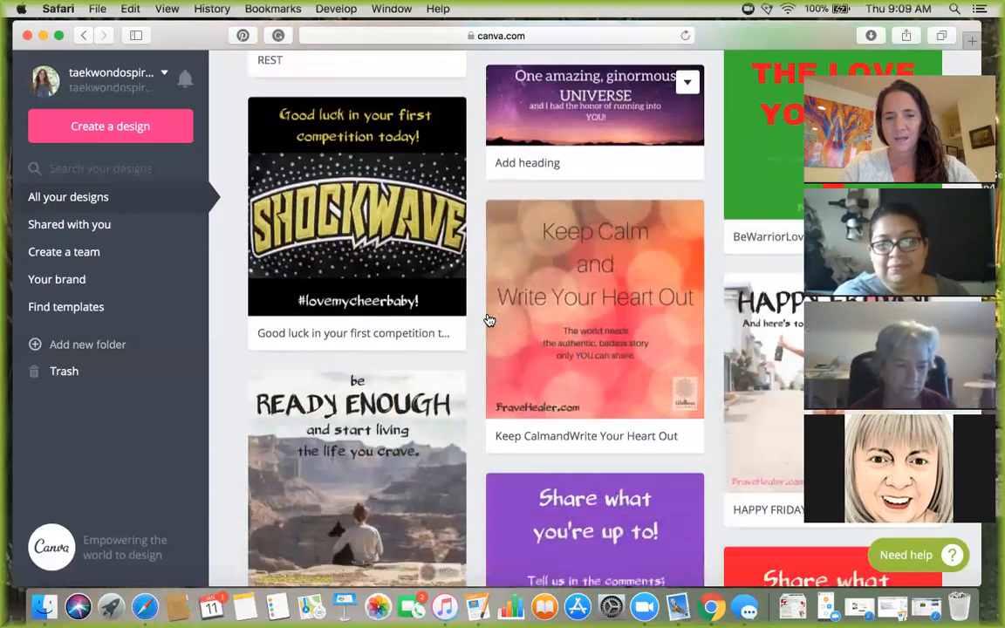
scroll(489, 319, down, 9)
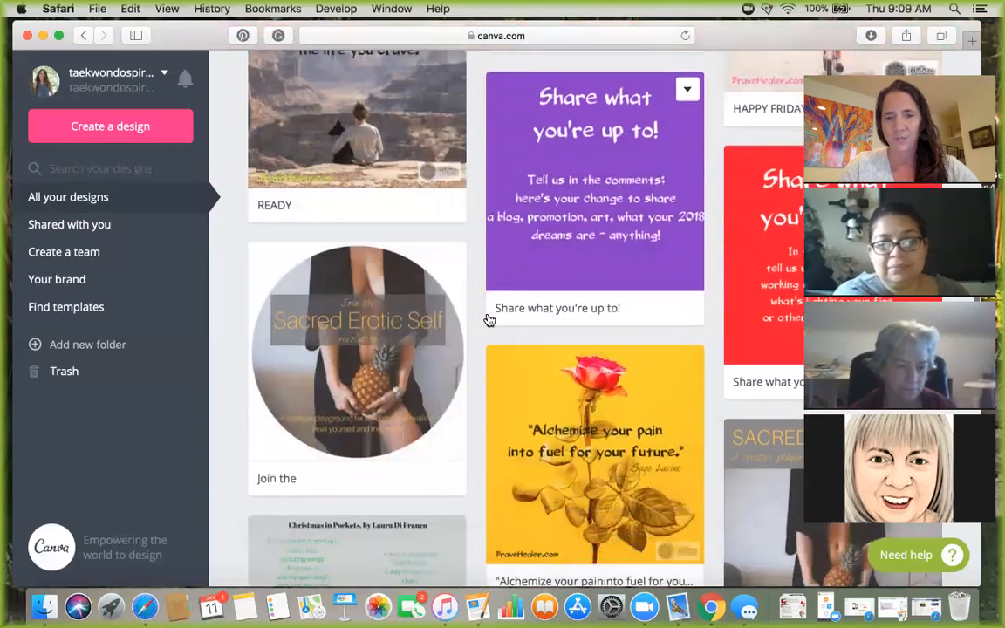
scroll(489, 319, down, 6)
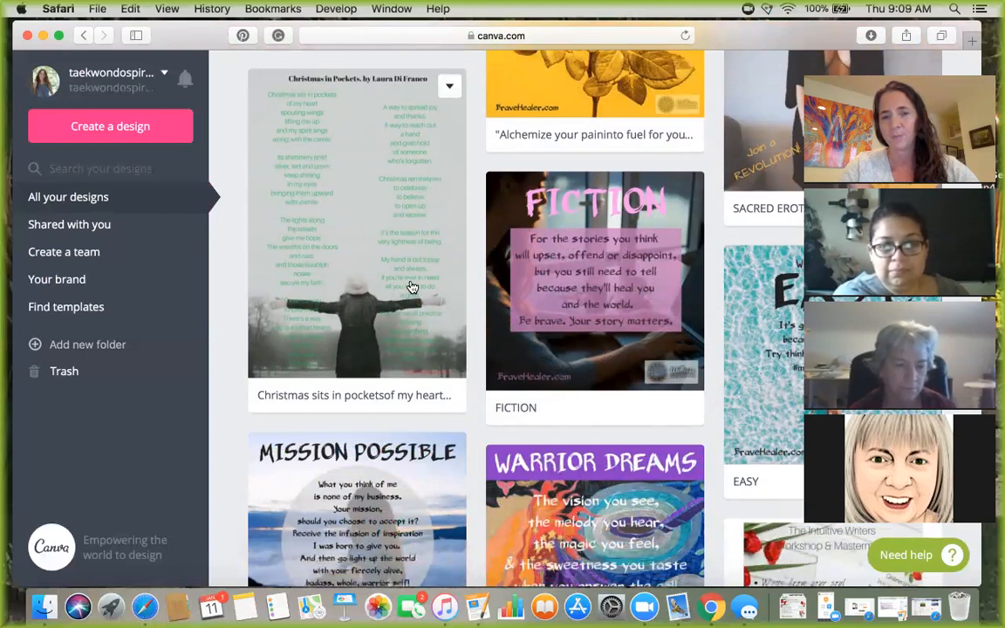
scroll(412, 287, down, 5)
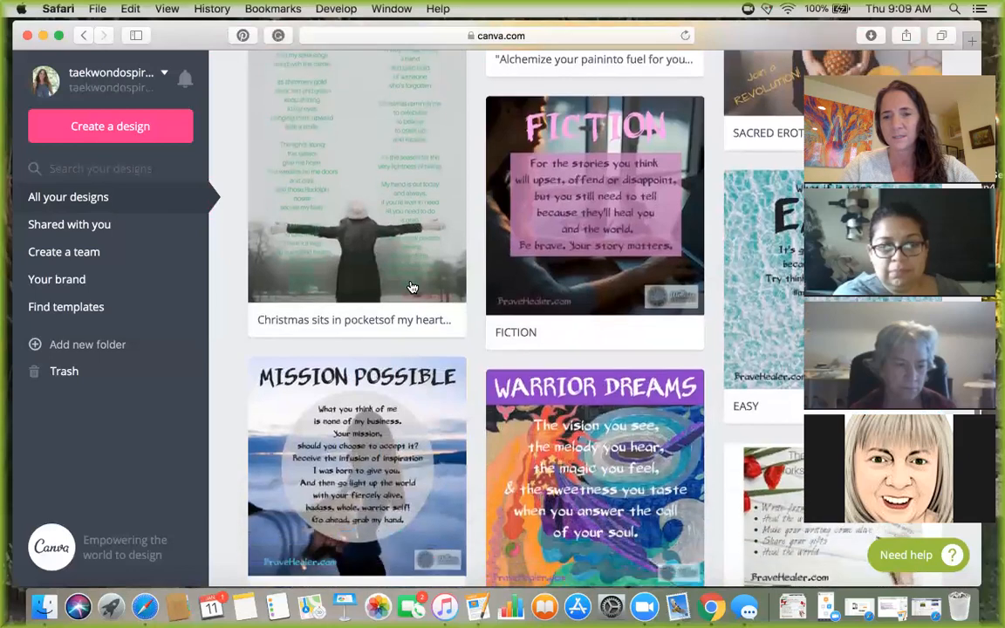
scroll(506, 313, down, 3)
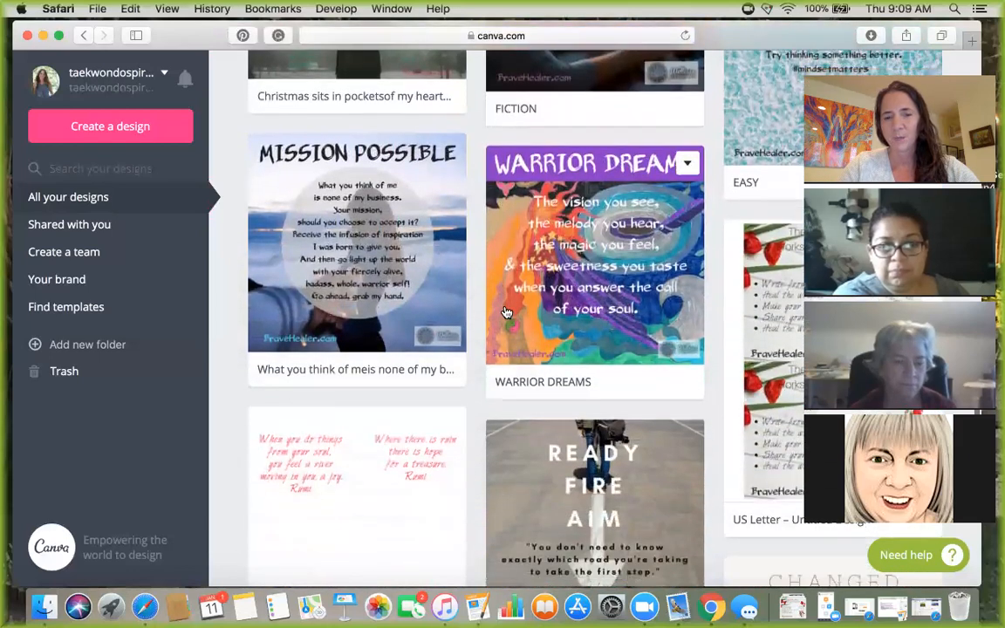
scroll(506, 313, down, 1)
scroll(506, 312, up, 2)
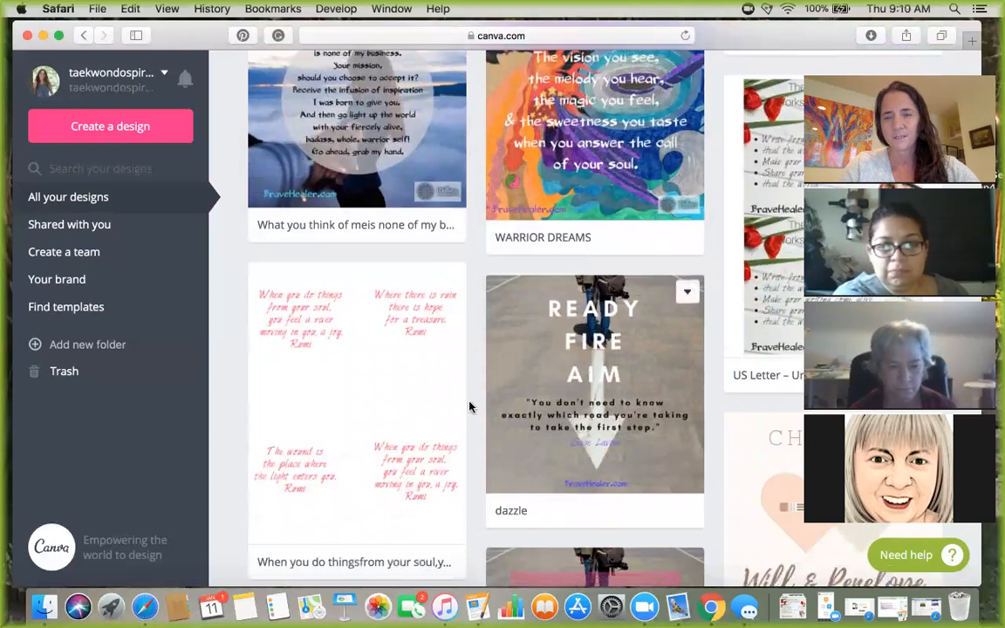
scroll(471, 406, down, 3)
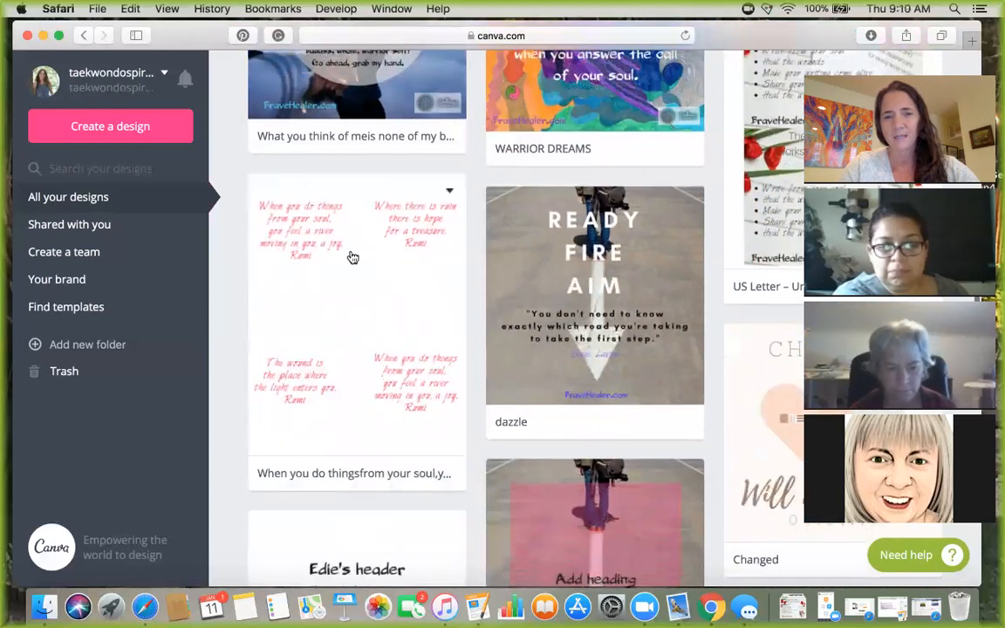
click(397, 253)
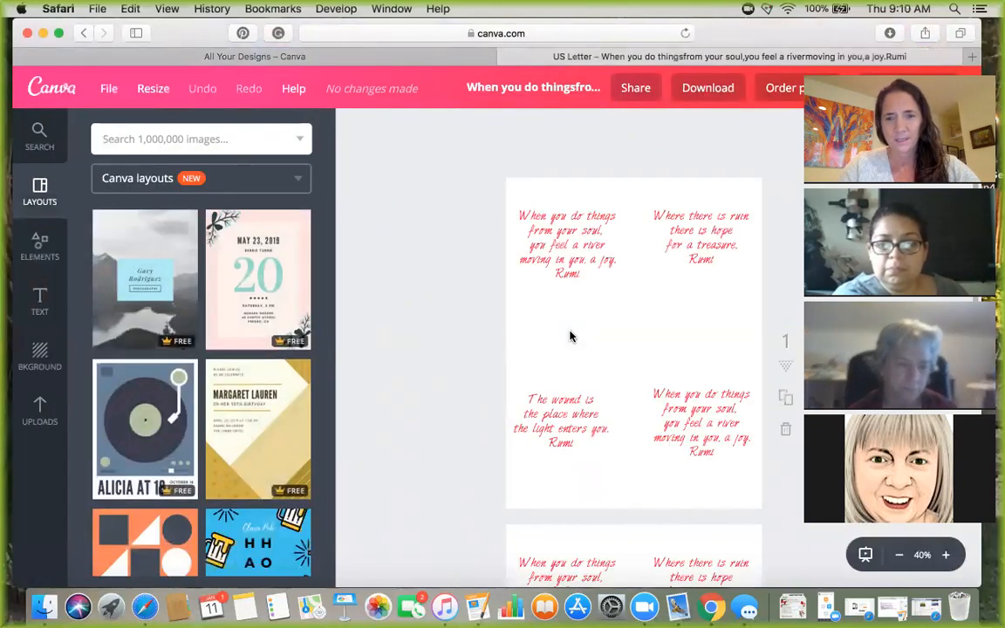
scroll(569, 349, down, 3)
scroll(569, 333, up, 3)
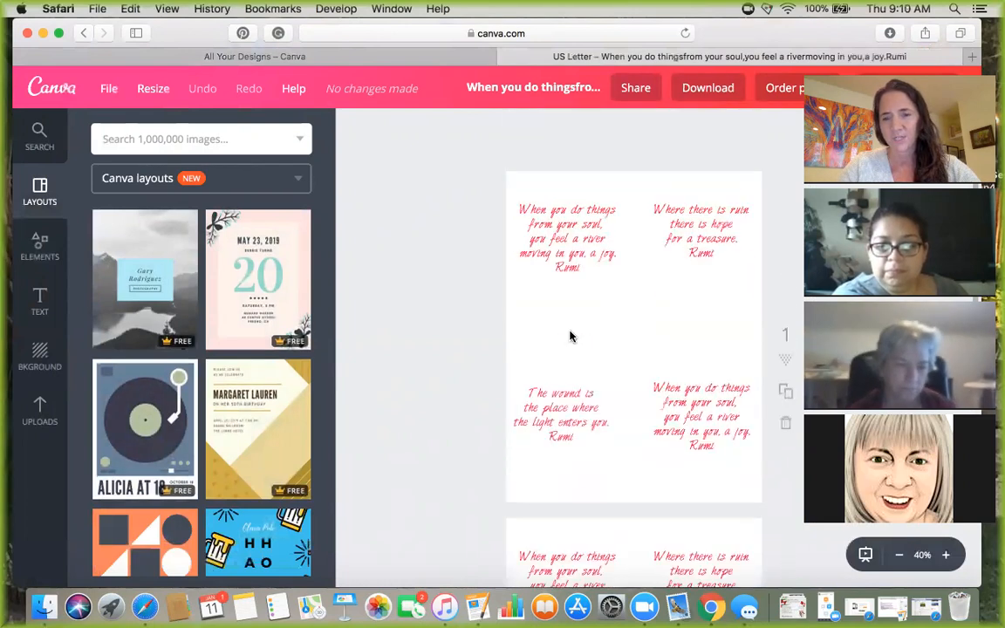
- Go back to the designs dashboard, browse the saved designs, then expand all design types
click(60, 93)
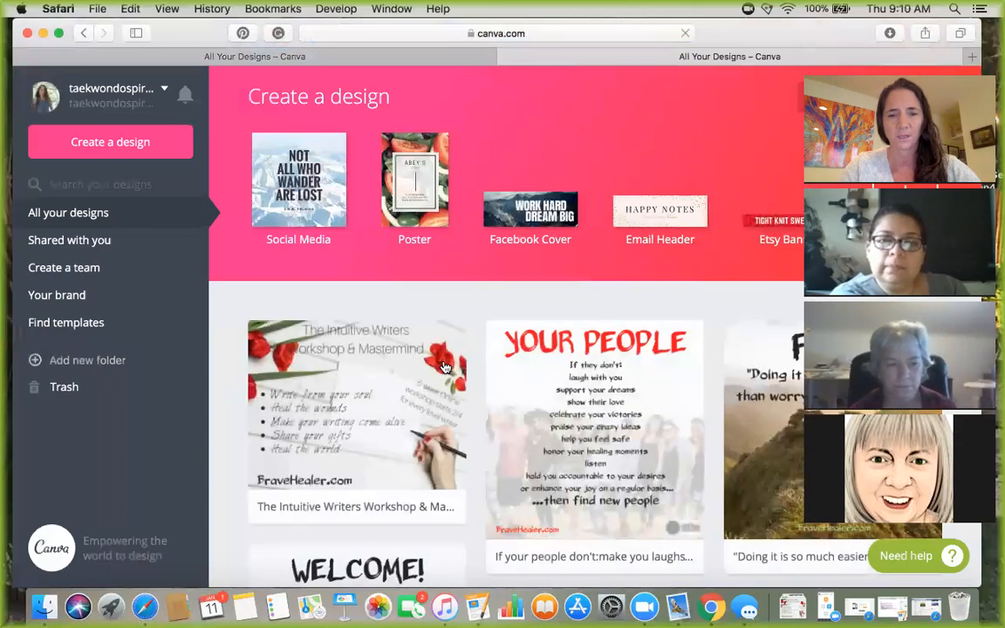
scroll(444, 367, down, 10)
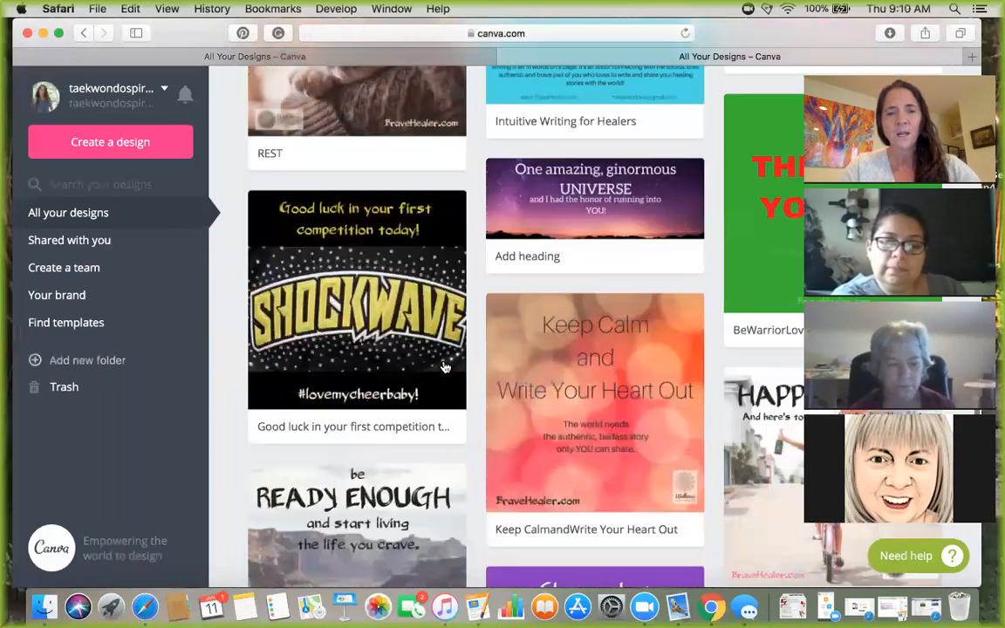
scroll(444, 367, down, 15)
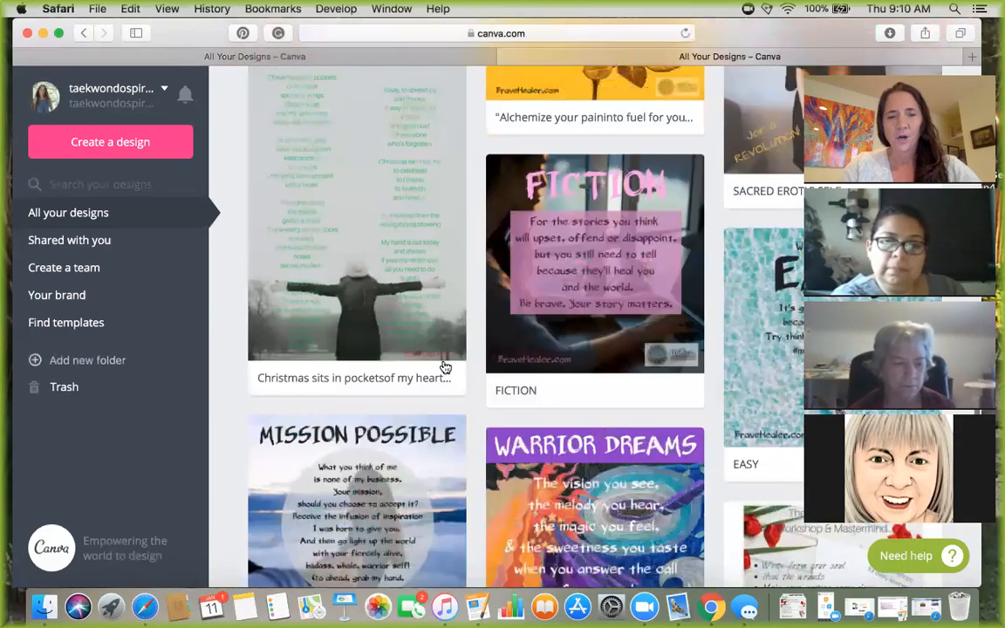
scroll(444, 368, down, 5)
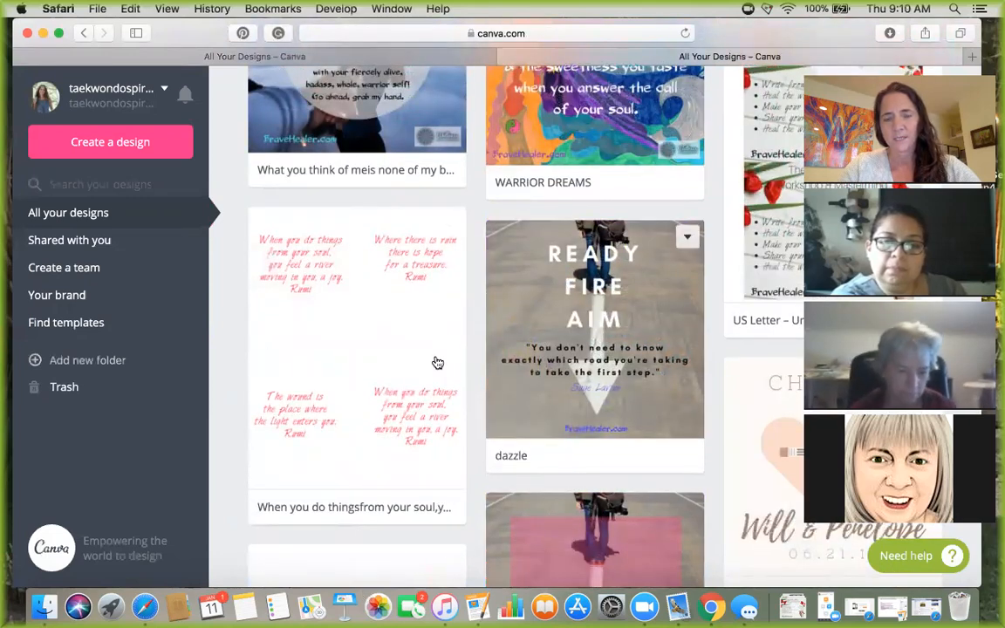
scroll(517, 389, down, 3)
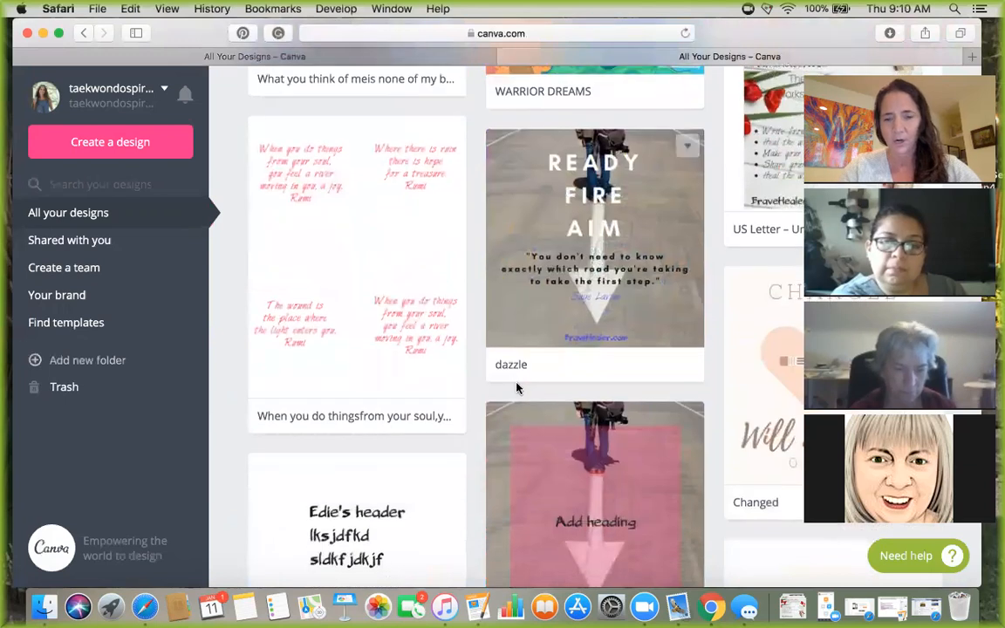
scroll(516, 387, down, 3)
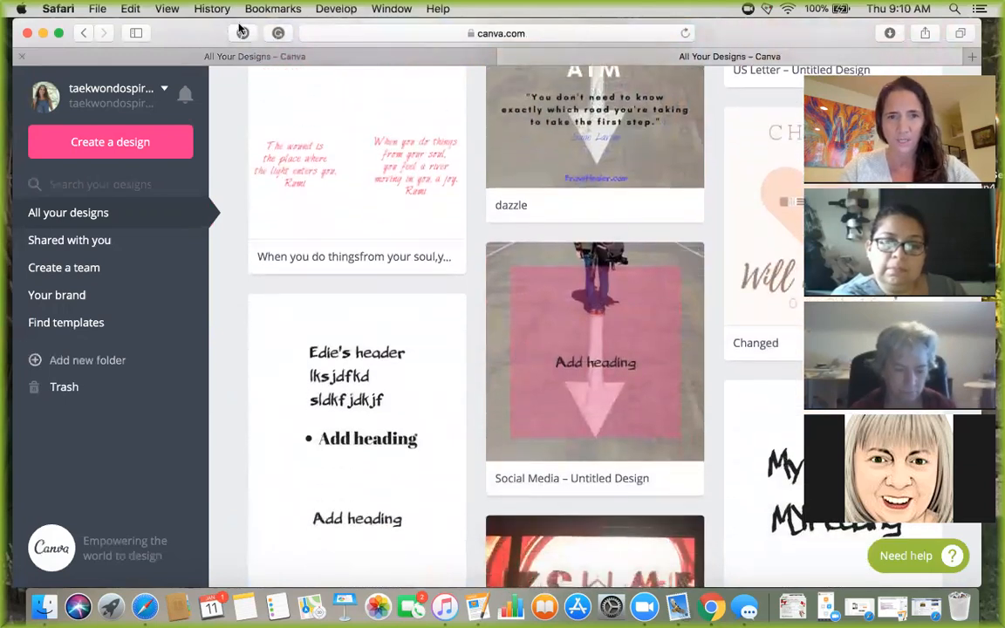
scroll(498, 382, down, 4)
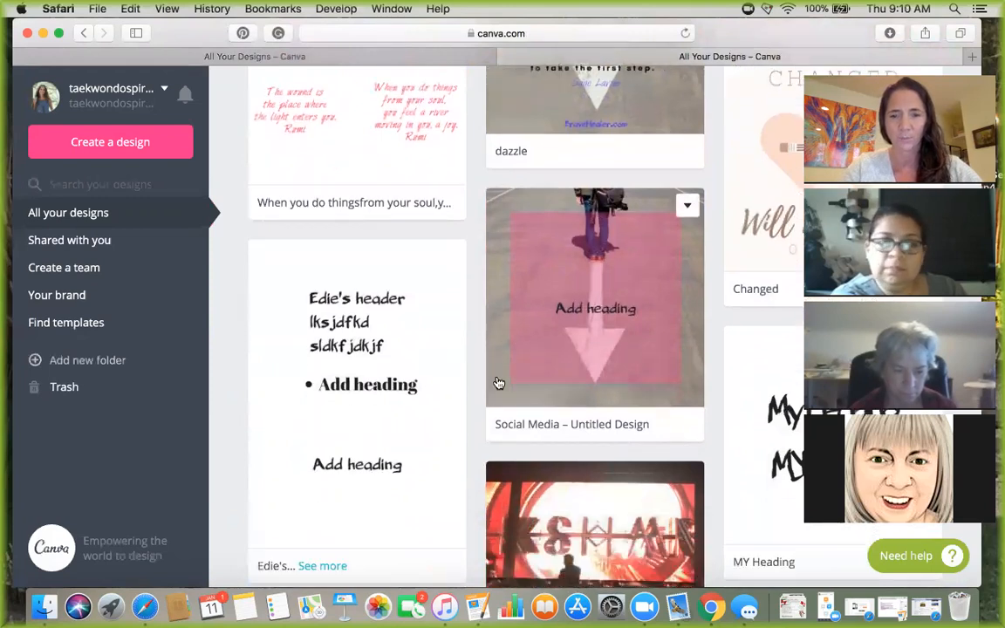
scroll(498, 382, down, 5)
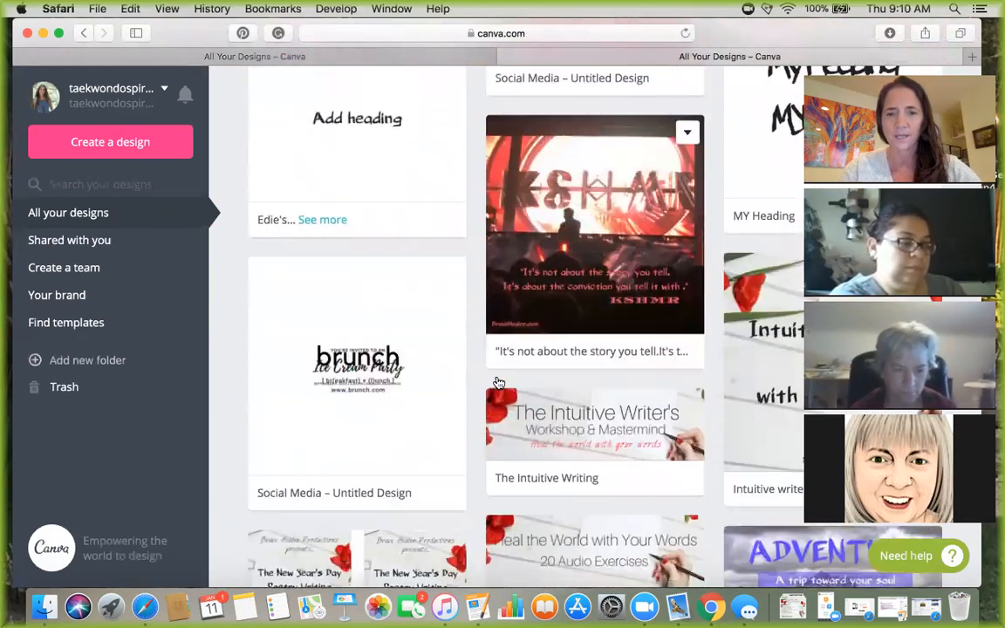
scroll(496, 381, down, 3)
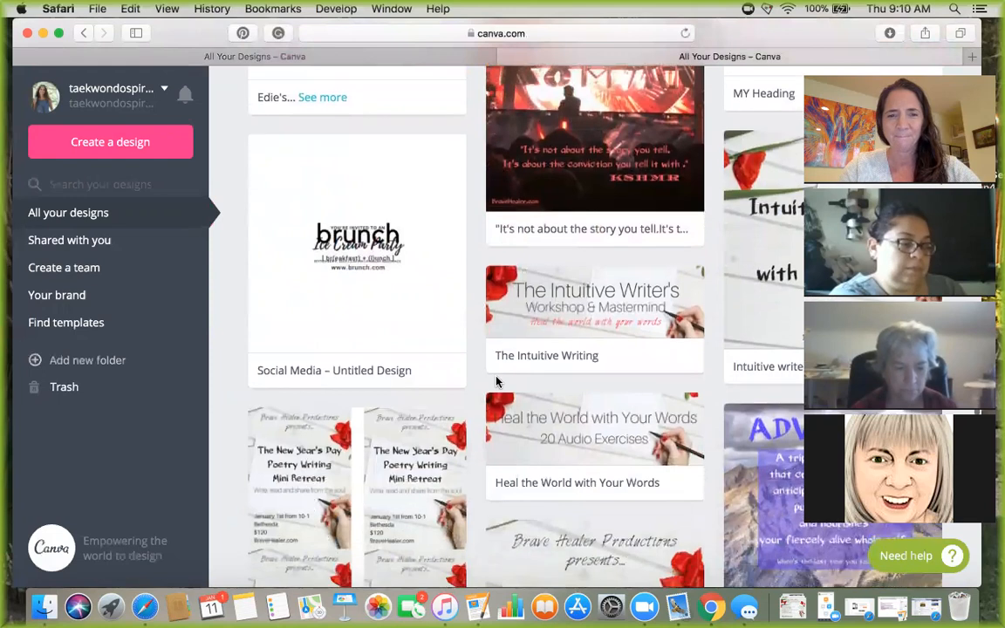
scroll(496, 382, down, 5)
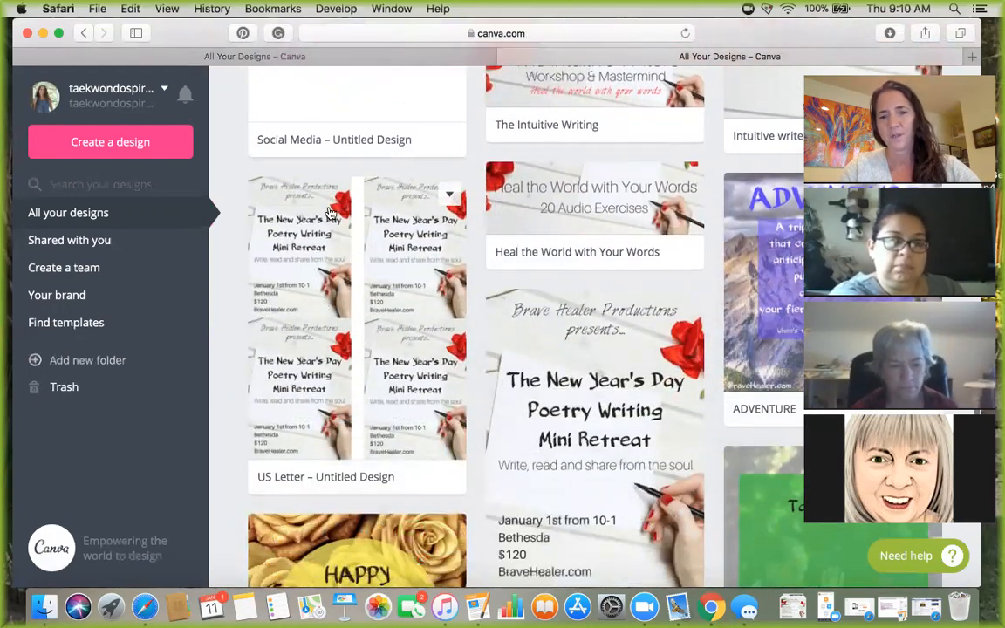
scroll(610, 457, down, 5)
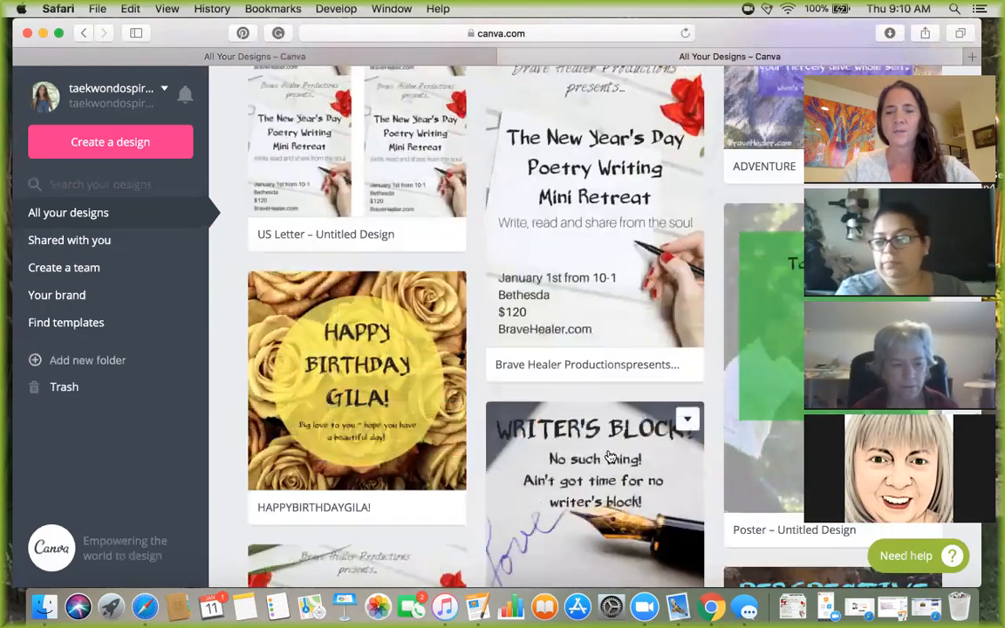
scroll(610, 457, down, 10)
scroll(610, 457, up, 15)
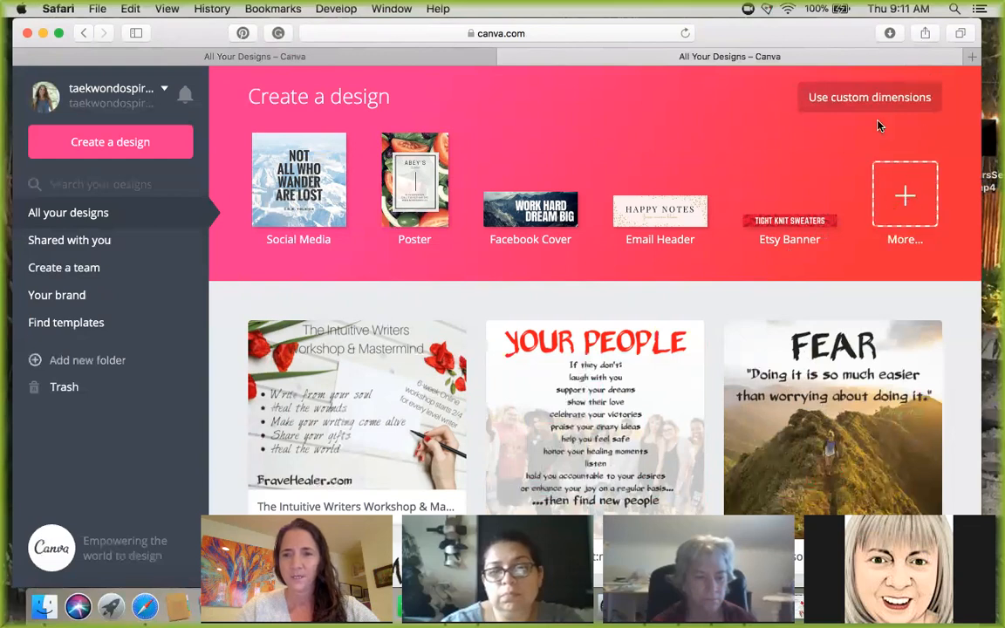
click(905, 193)
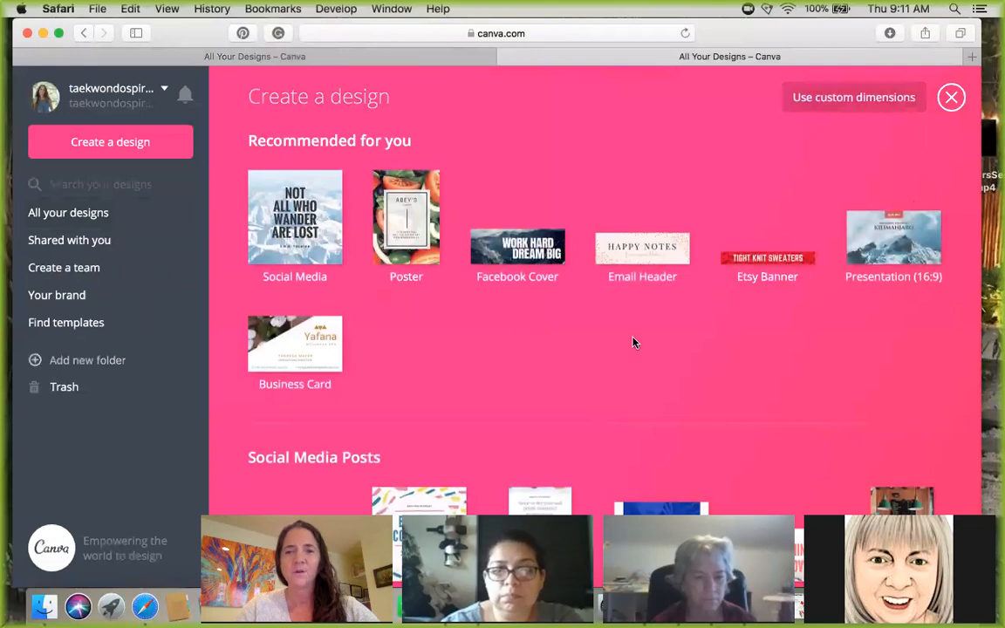
scroll(633, 344, down, 2)
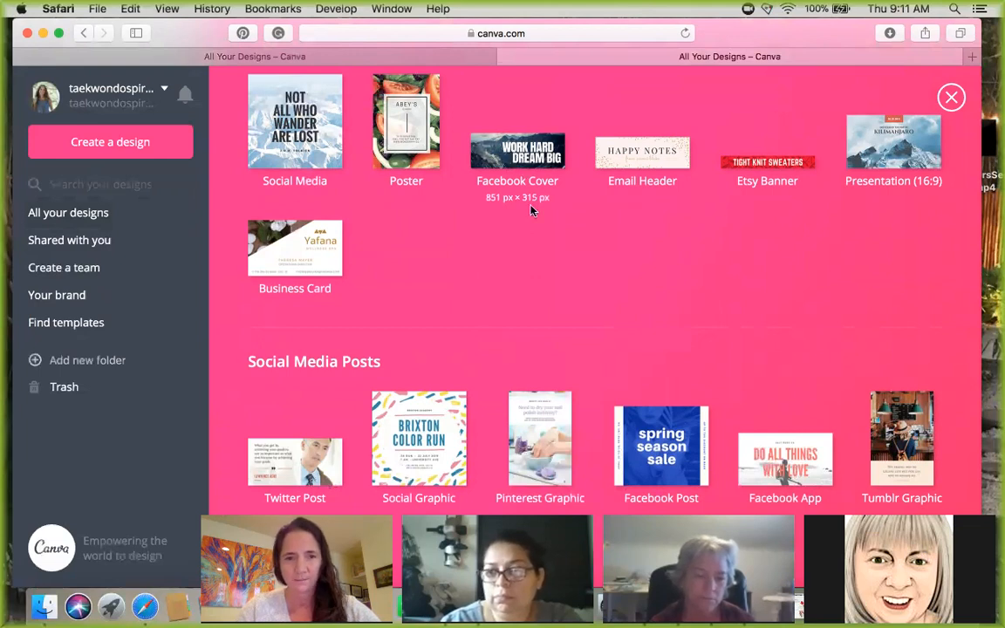
scroll(536, 222, down, 1)
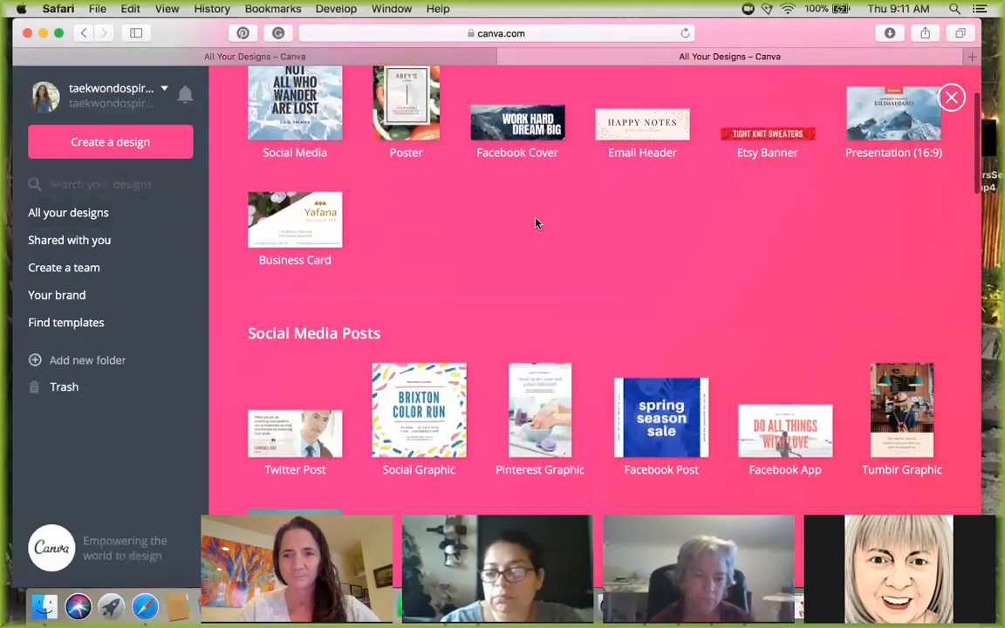
scroll(537, 223, down, 2)
scroll(539, 222, up, 3)
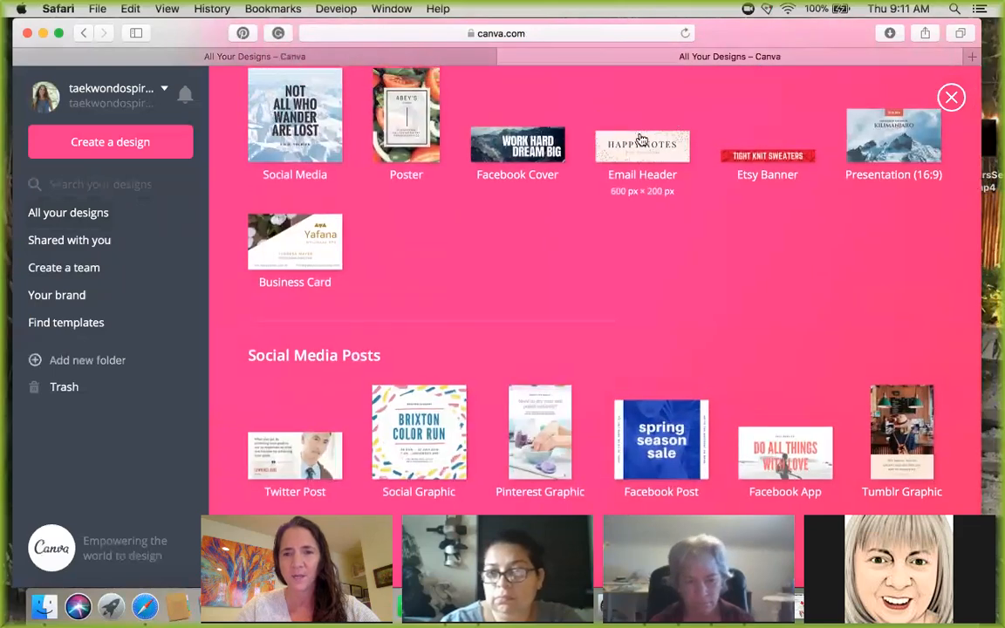
scroll(663, 244, down, 8)
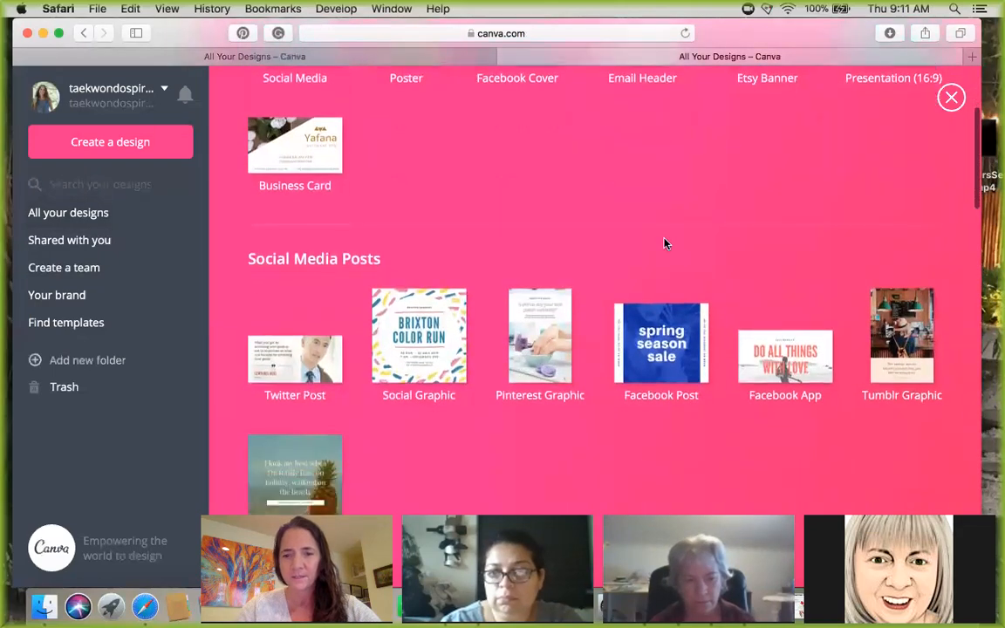
scroll(663, 244, down, 11)
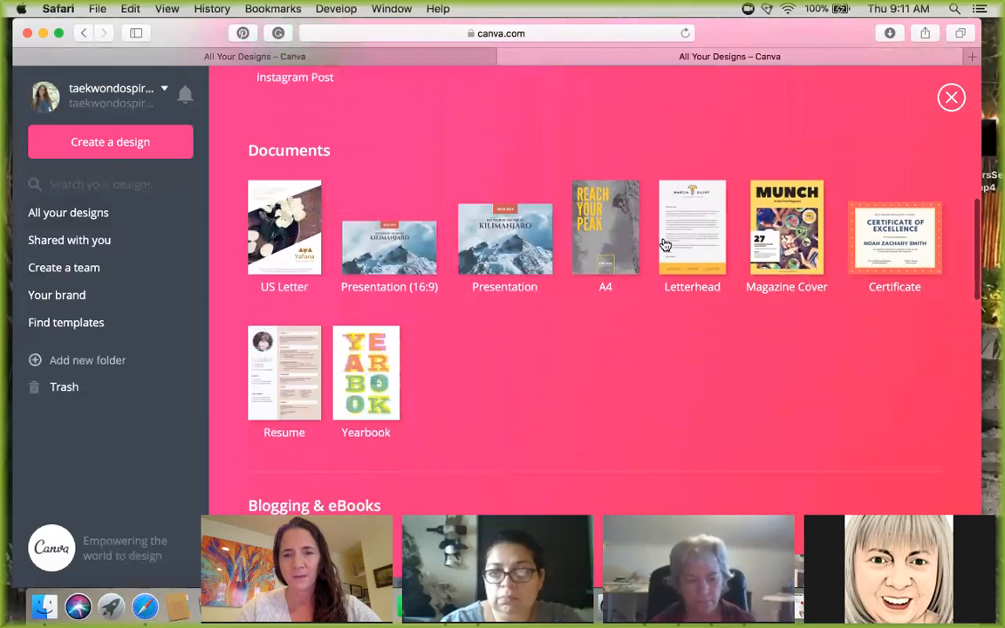
scroll(665, 245, down, 9)
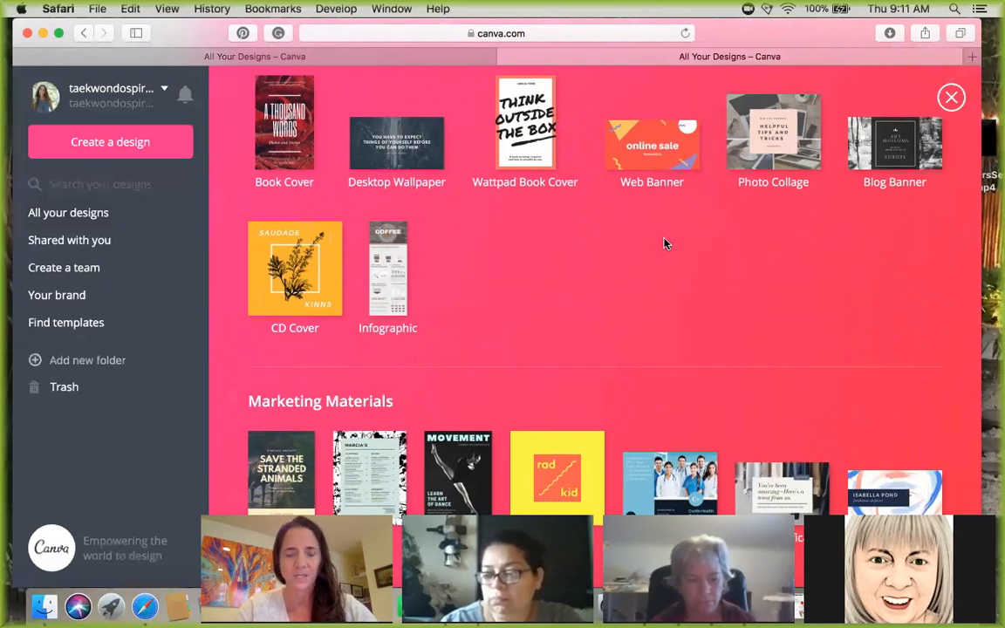
scroll(665, 245, down, 5)
scroll(664, 244, down, 5)
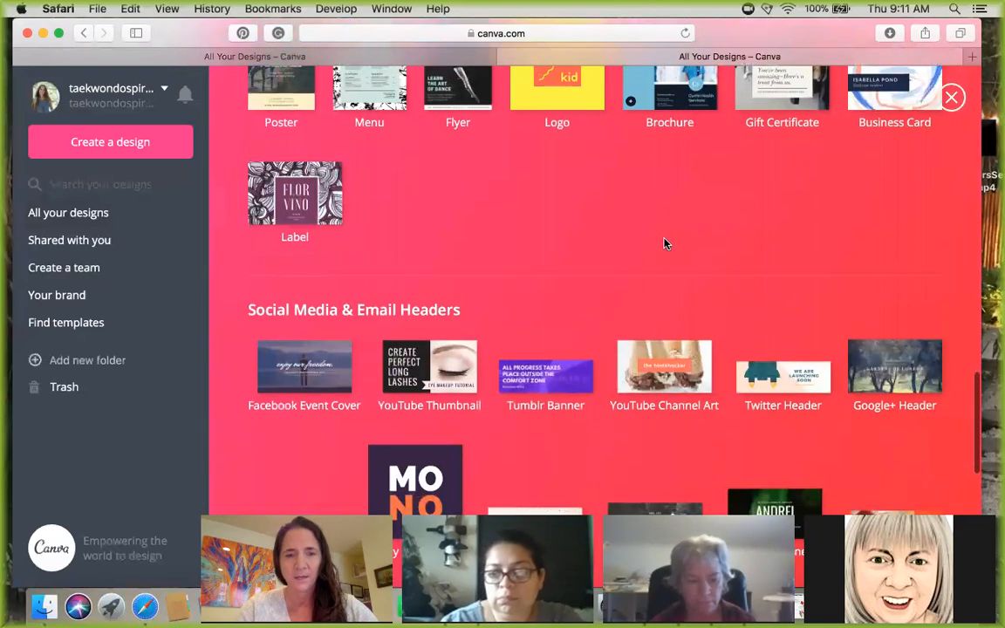
scroll(664, 244, down, 5)
scroll(664, 243, up, 15)
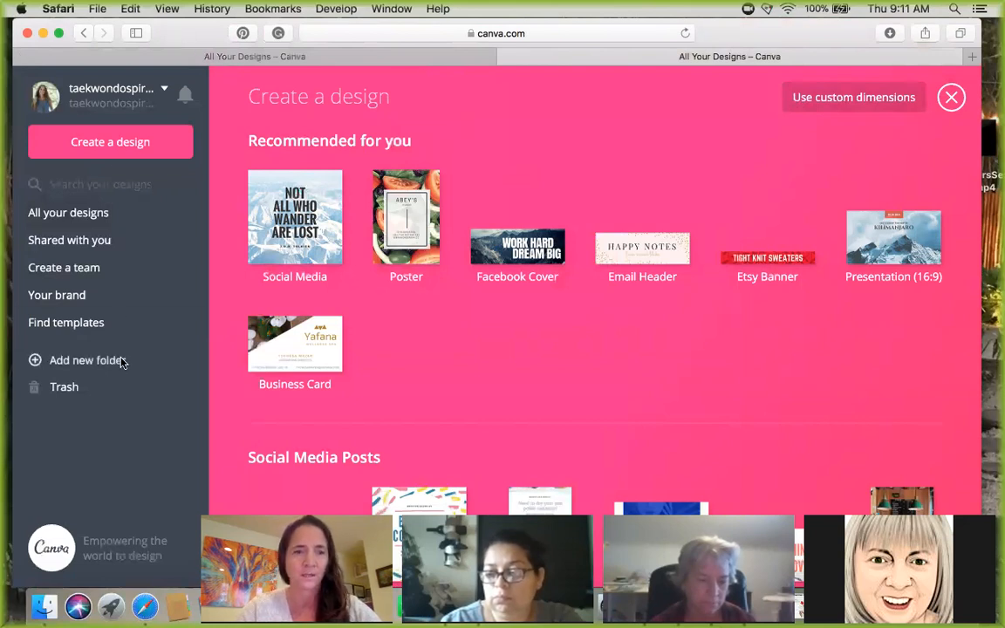
- Create a new blank 800 × 800 px Social Media design
click(272, 229)
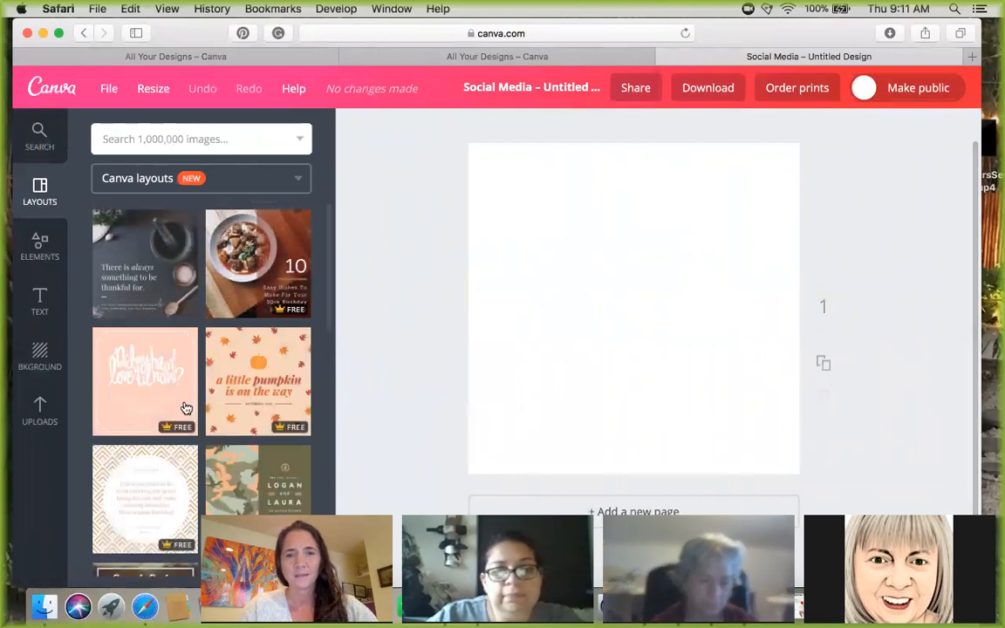
scroll(186, 409, down, 5)
scroll(186, 408, up, 3)
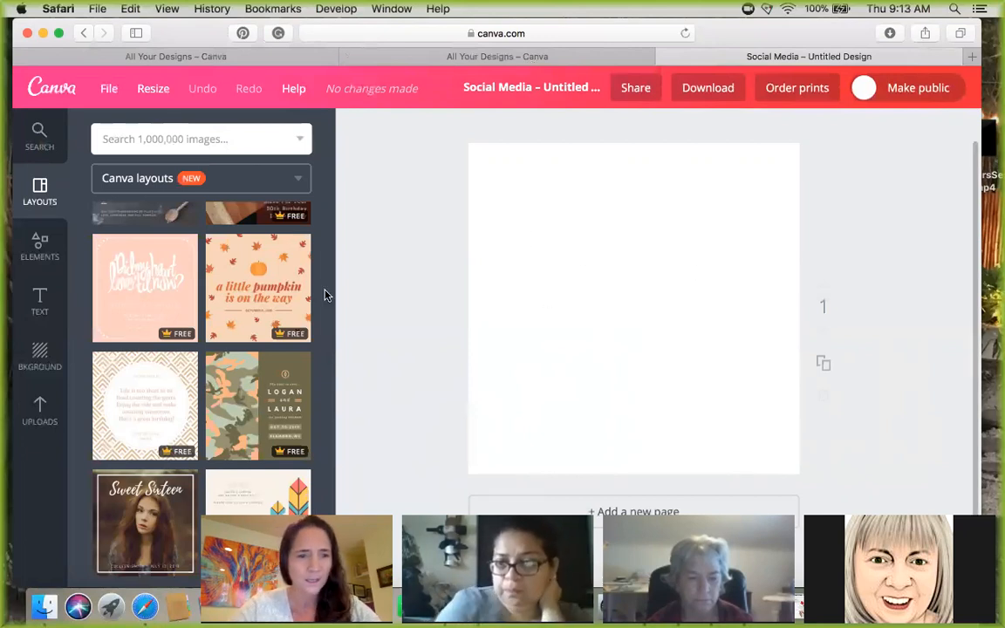
- Try a blue page background, then delete it
click(33, 366)
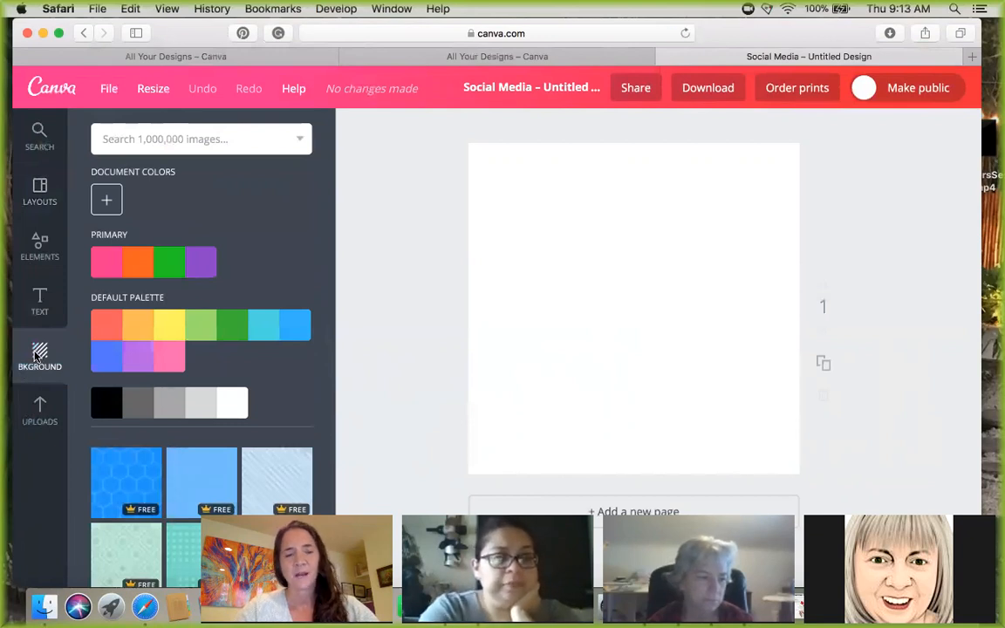
click(293, 326)
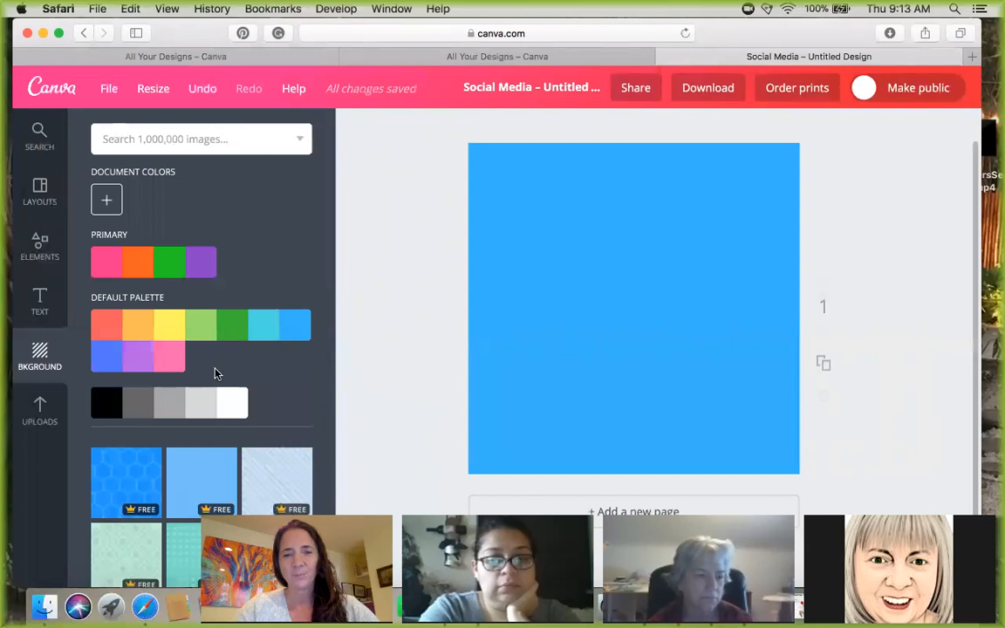
click(697, 260)
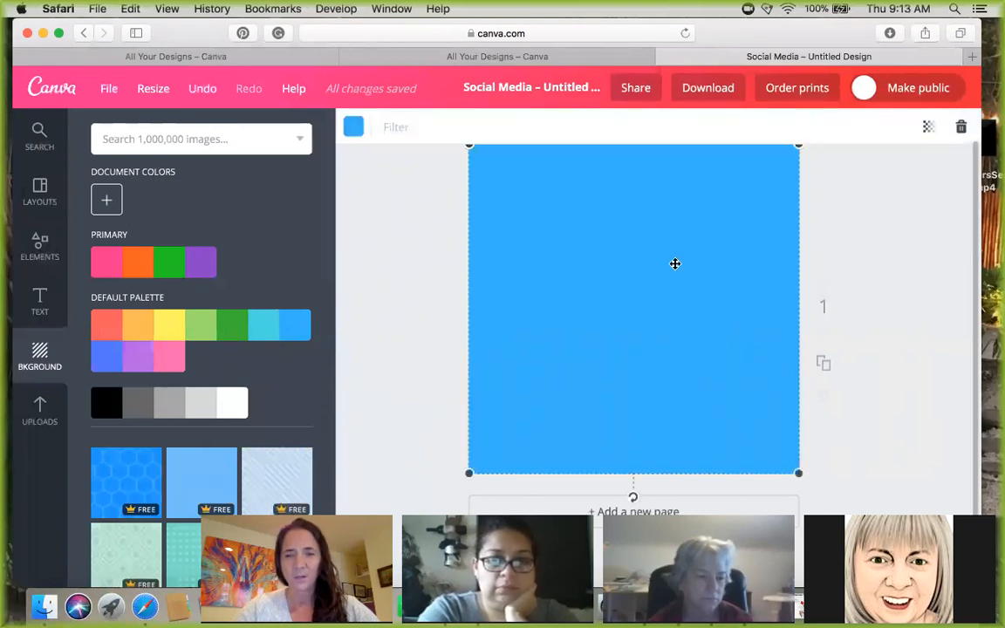
click(960, 127)
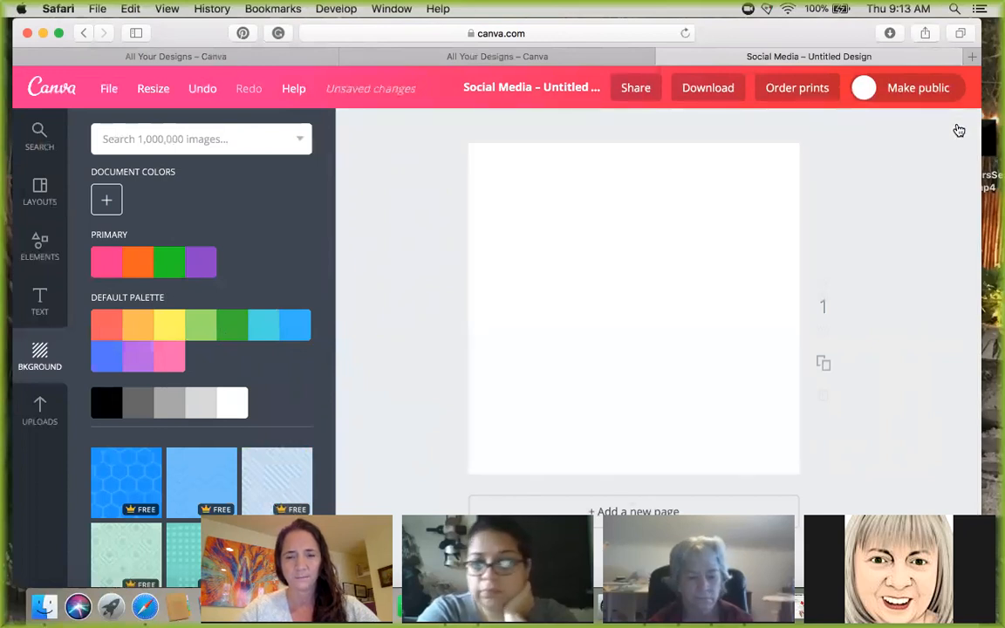
- Try a light-green background, then remove it so the page is white again
click(199, 335)
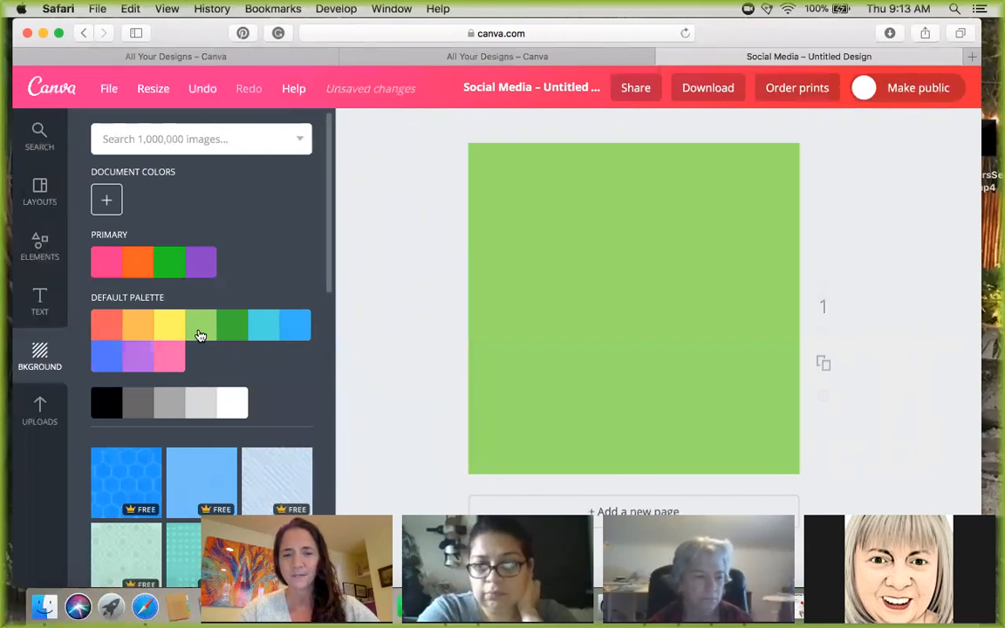
click(655, 280)
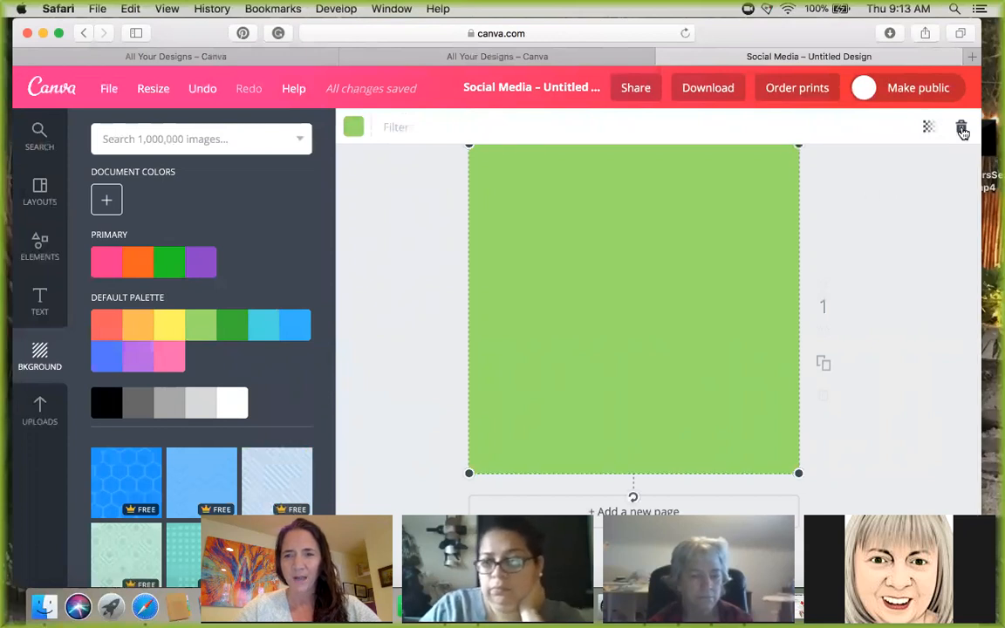
click(962, 130)
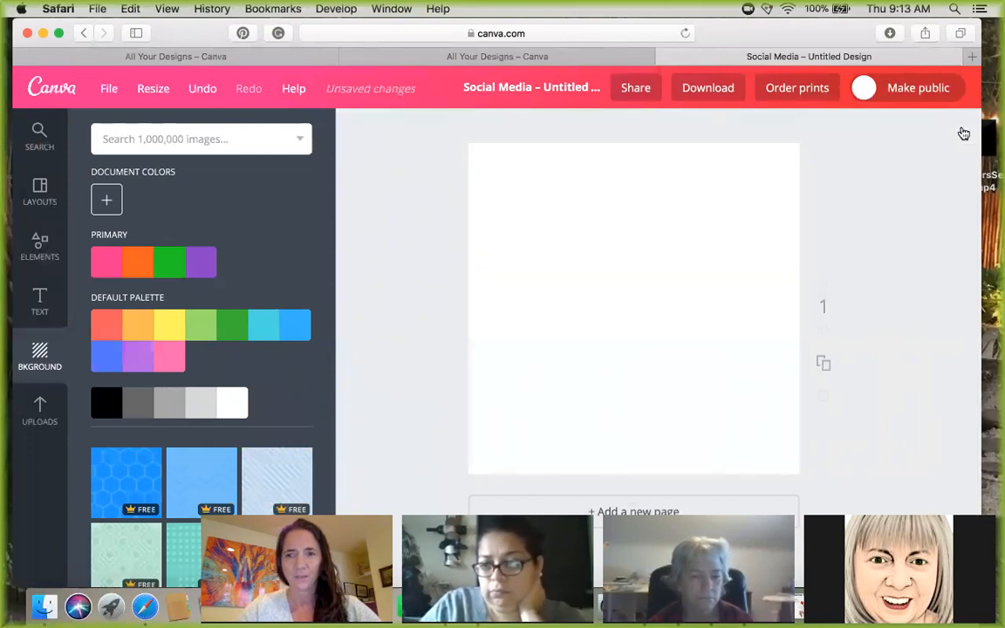
click(37, 413)
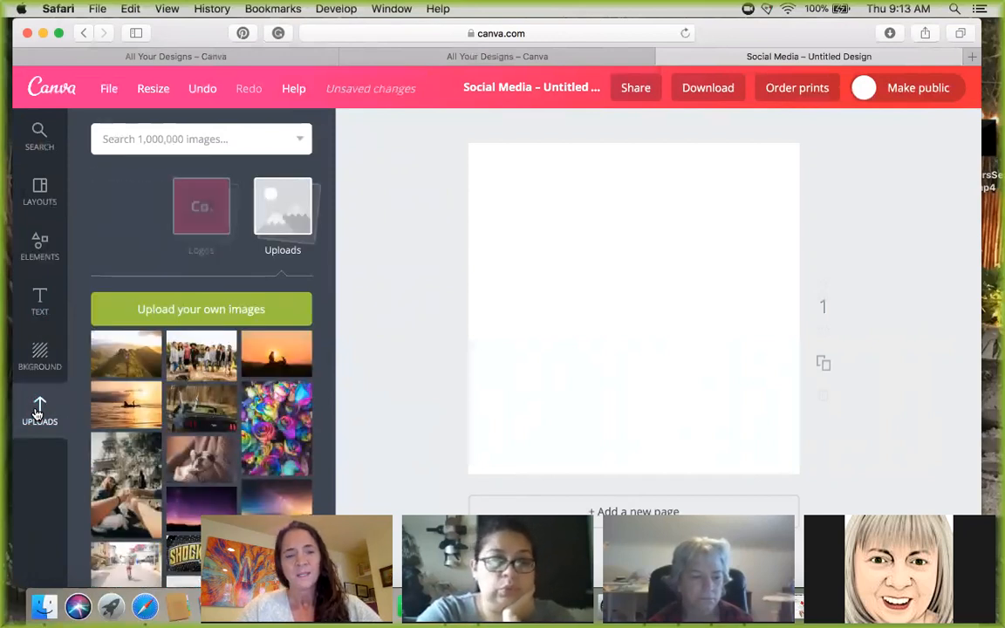
scroll(146, 374, down, 3)
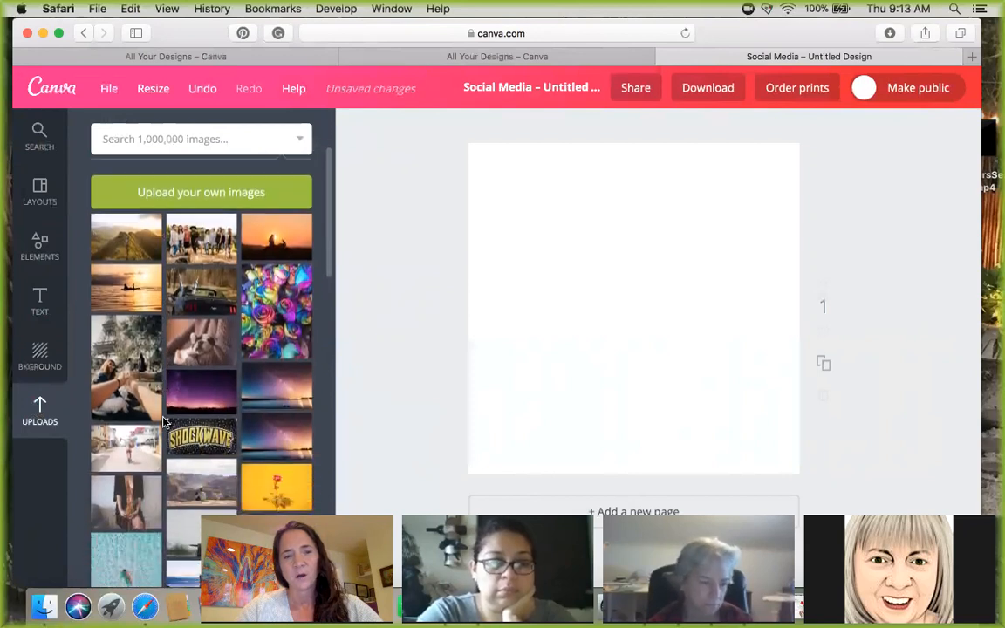
scroll(163, 422, down, 1)
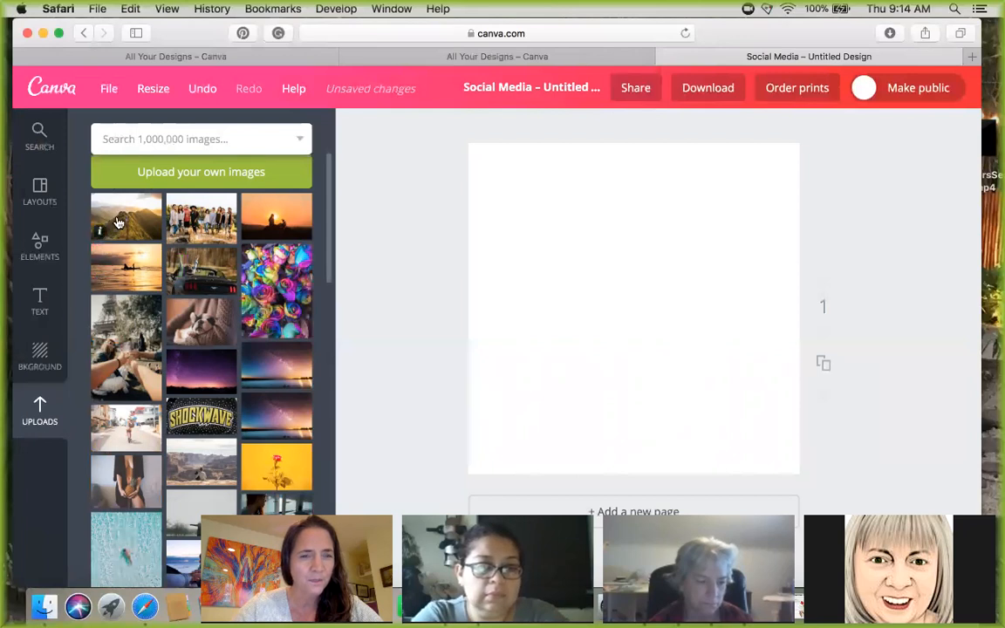
scroll(200, 397, down, 4)
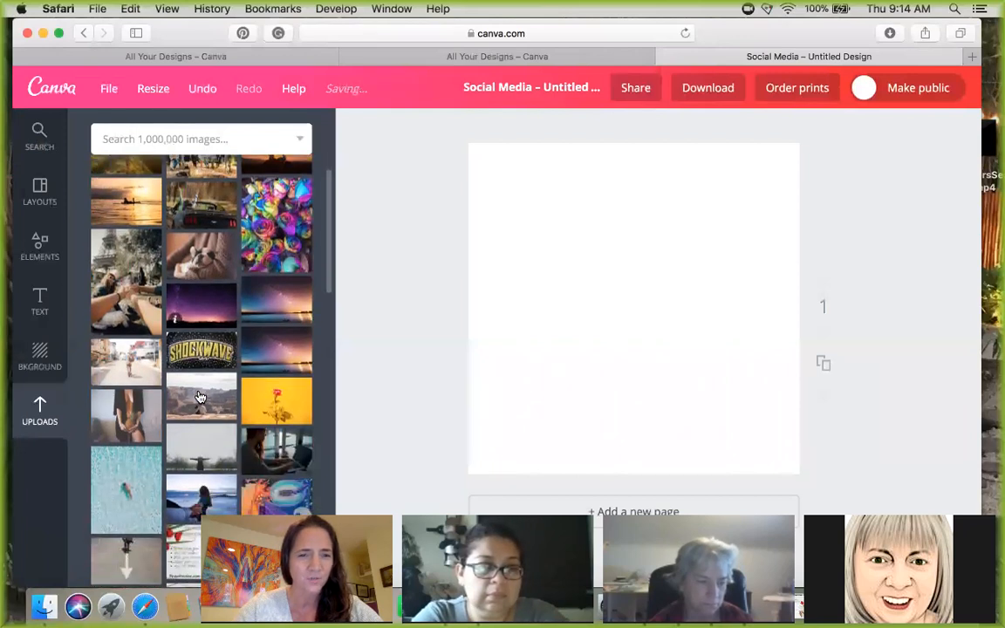
scroll(200, 398, down, 12)
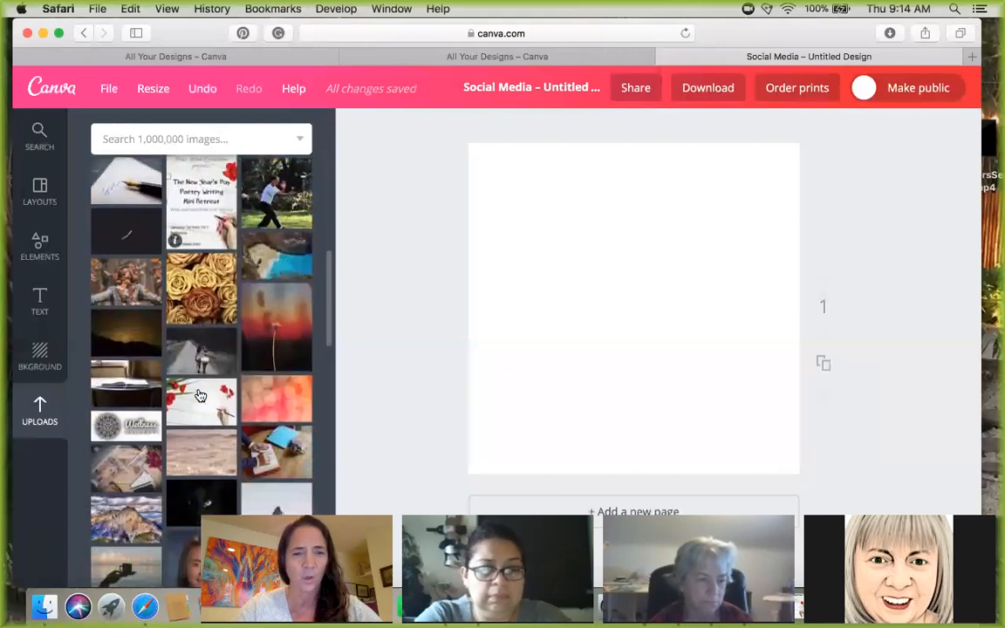
scroll(200, 398, down, 5)
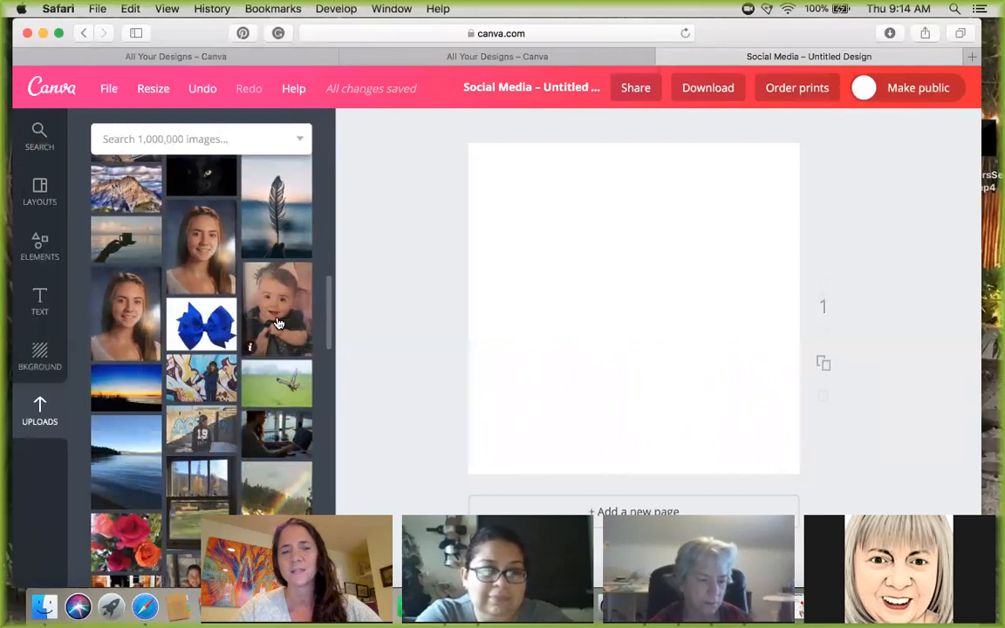
scroll(209, 279, down, 1)
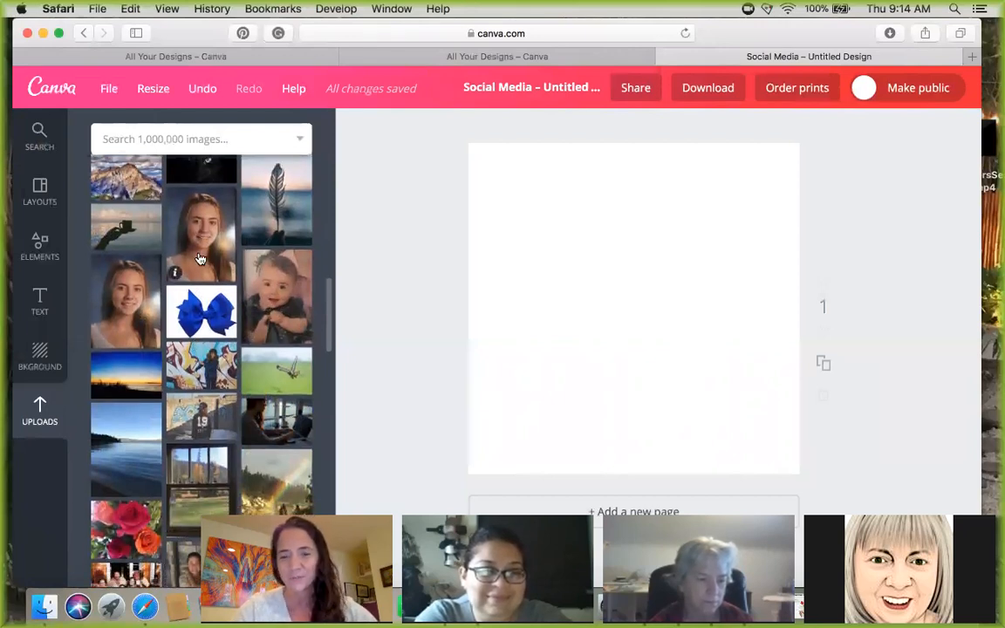
scroll(200, 260, down, 2)
scroll(192, 356, down, 2)
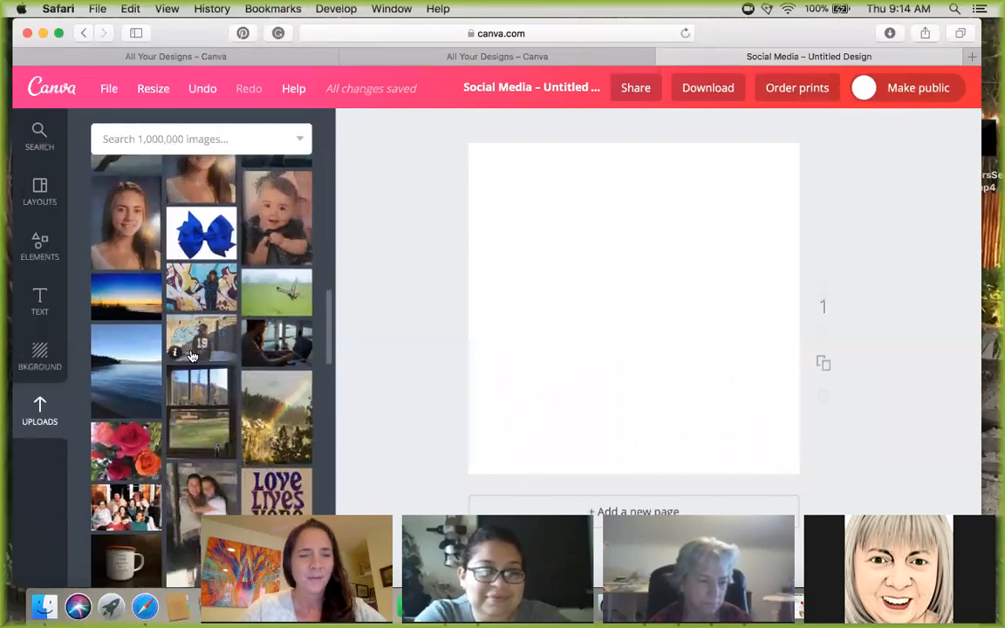
scroll(192, 356, down, 2)
scroll(109, 253, down, 2)
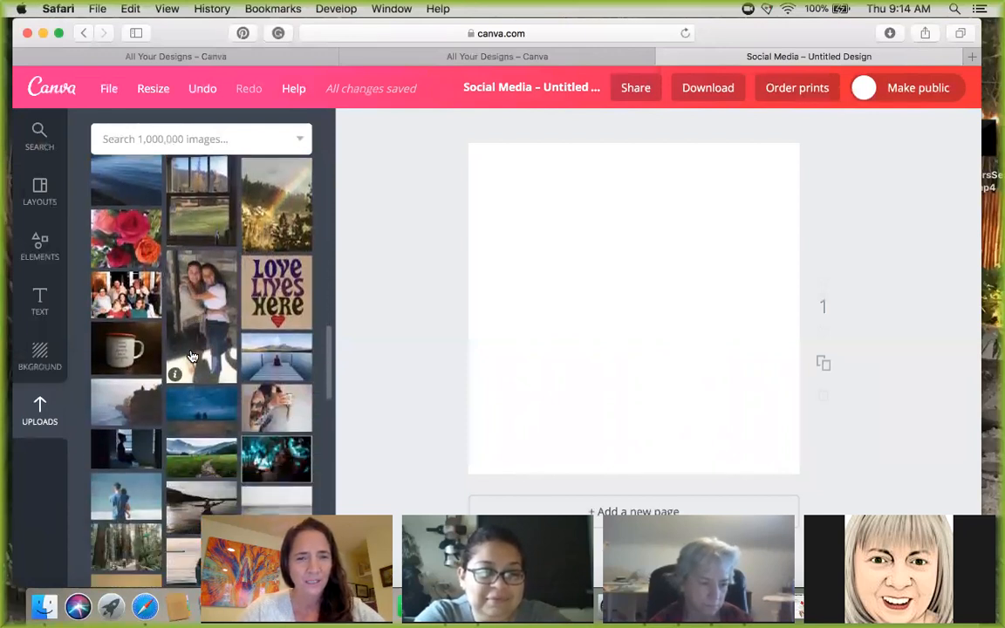
scroll(192, 384, down, 2)
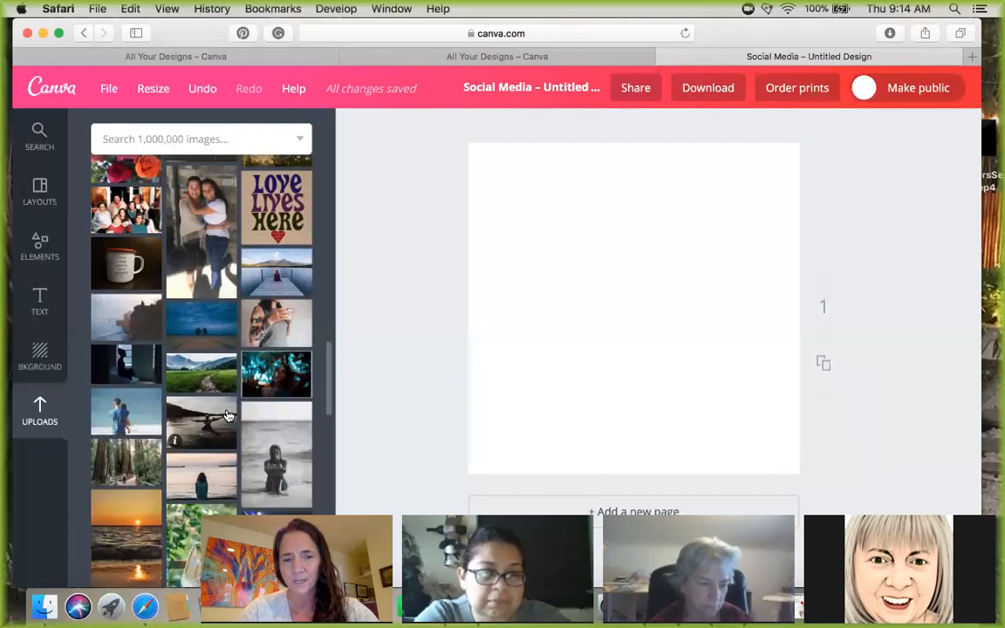
scroll(227, 416, up, 10)
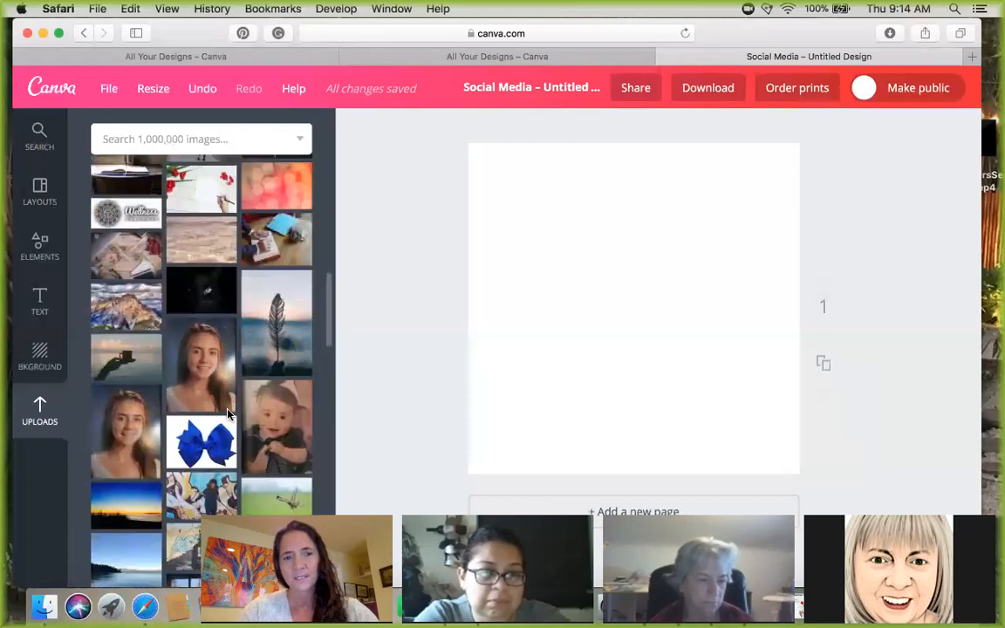
scroll(227, 416, up, 5)
scroll(247, 294, down, 4)
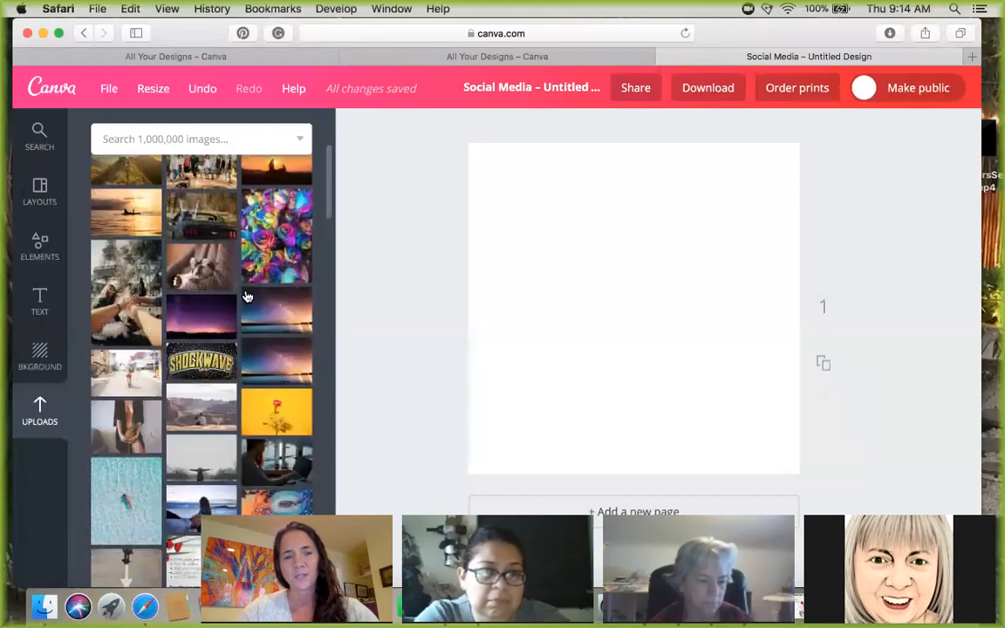
scroll(215, 366, up, 5)
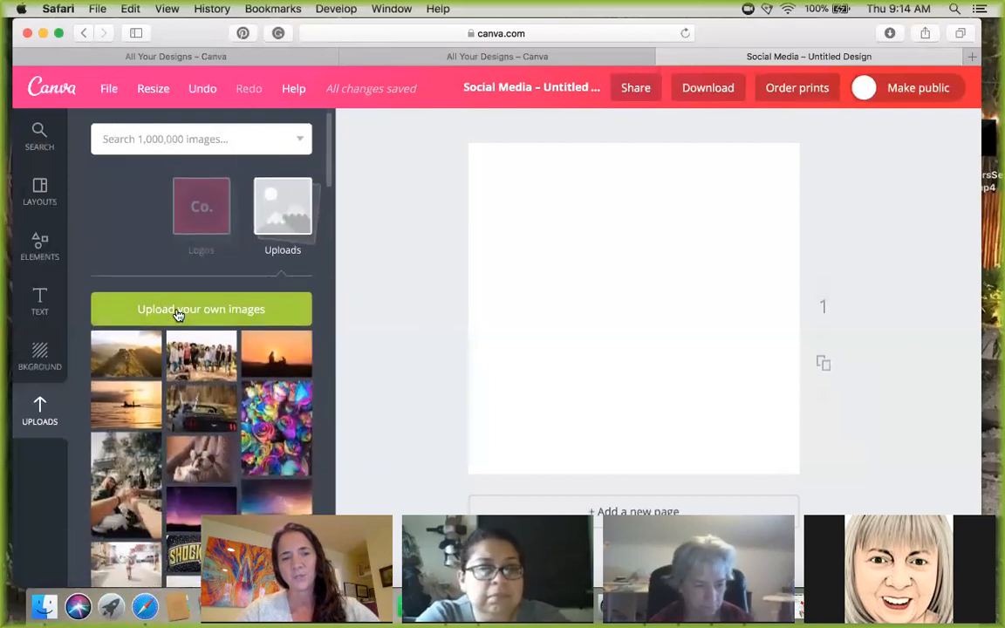
- Upload david-cohen-124647.jpg from the Downloads folder
click(178, 313)
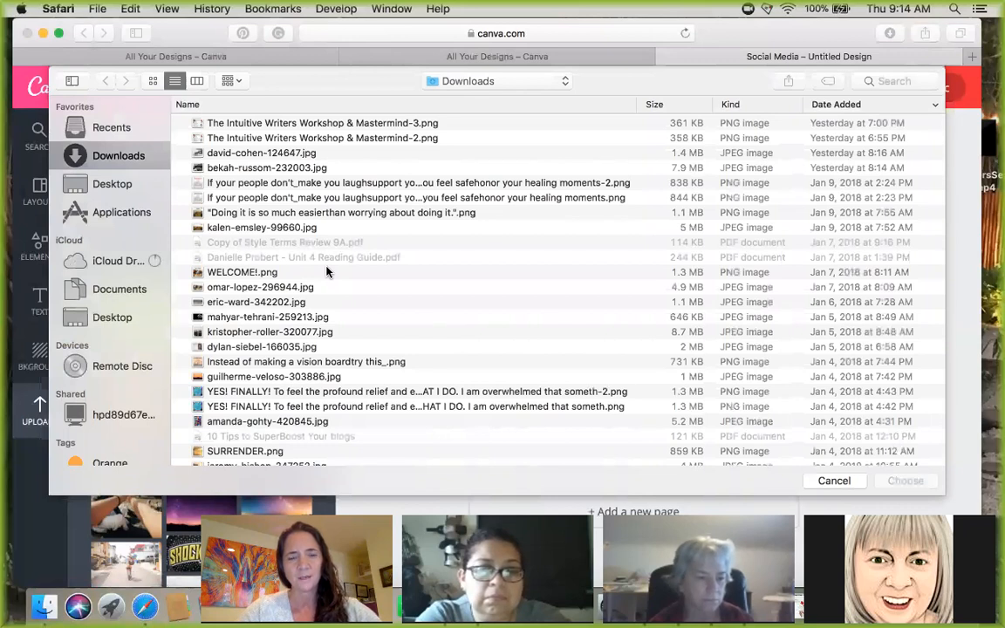
scroll(327, 273, down, 6)
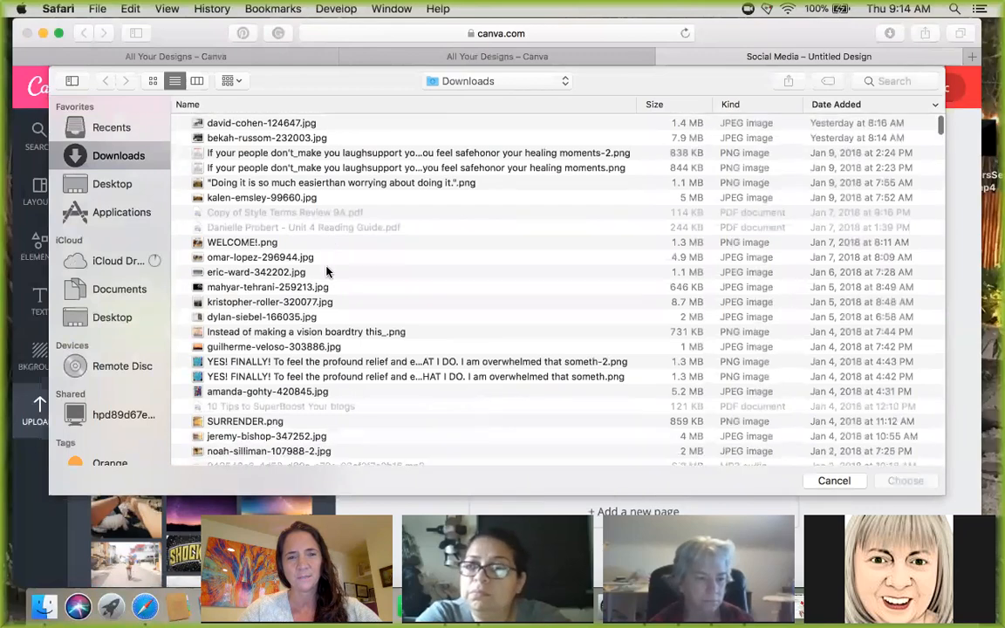
scroll(328, 272, down, 8)
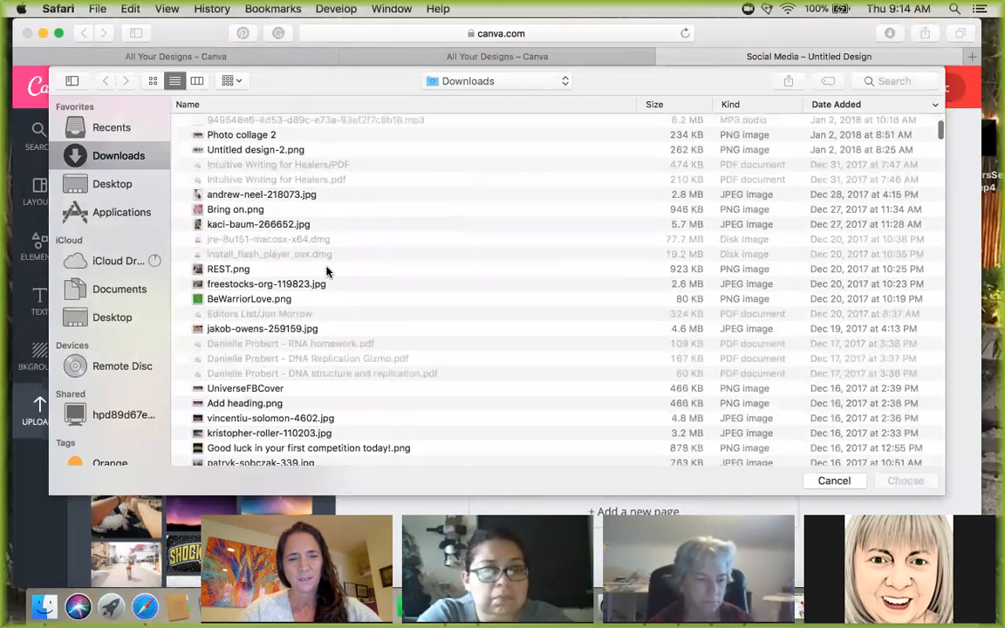
scroll(327, 270, up, 15)
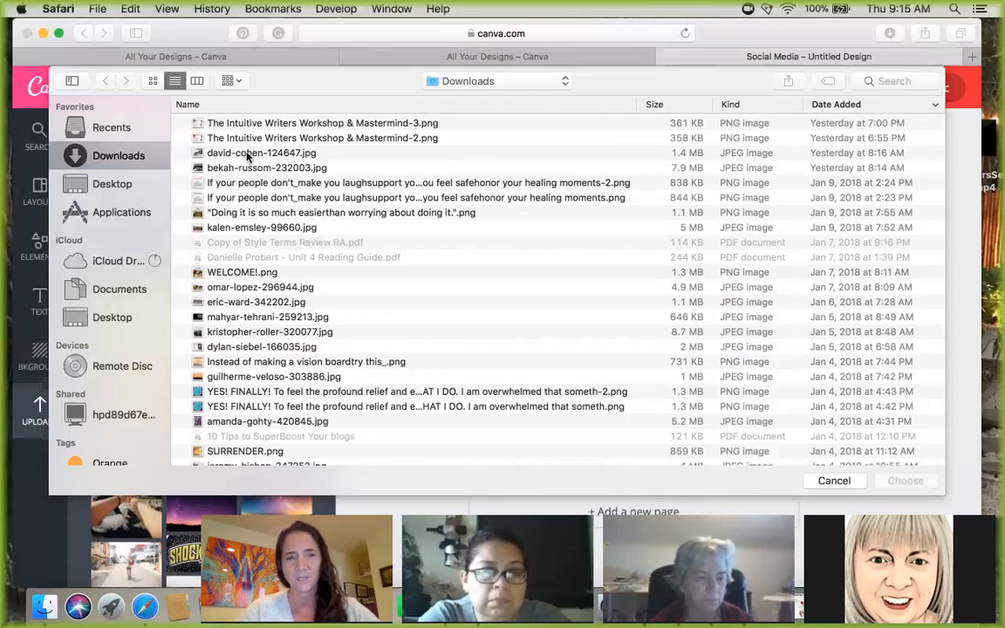
double_click(247, 154)
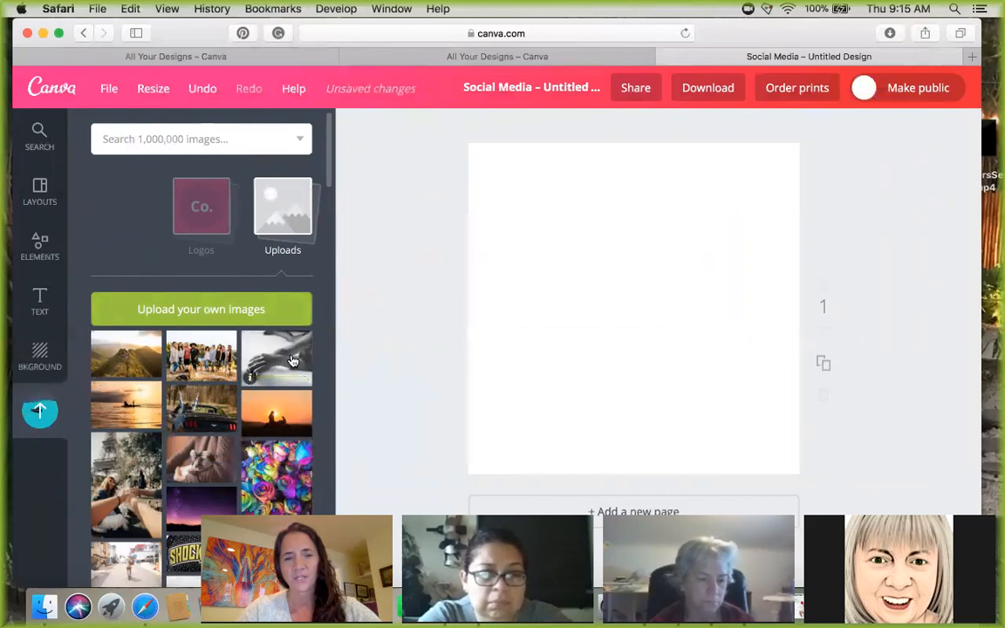
click(277, 359)
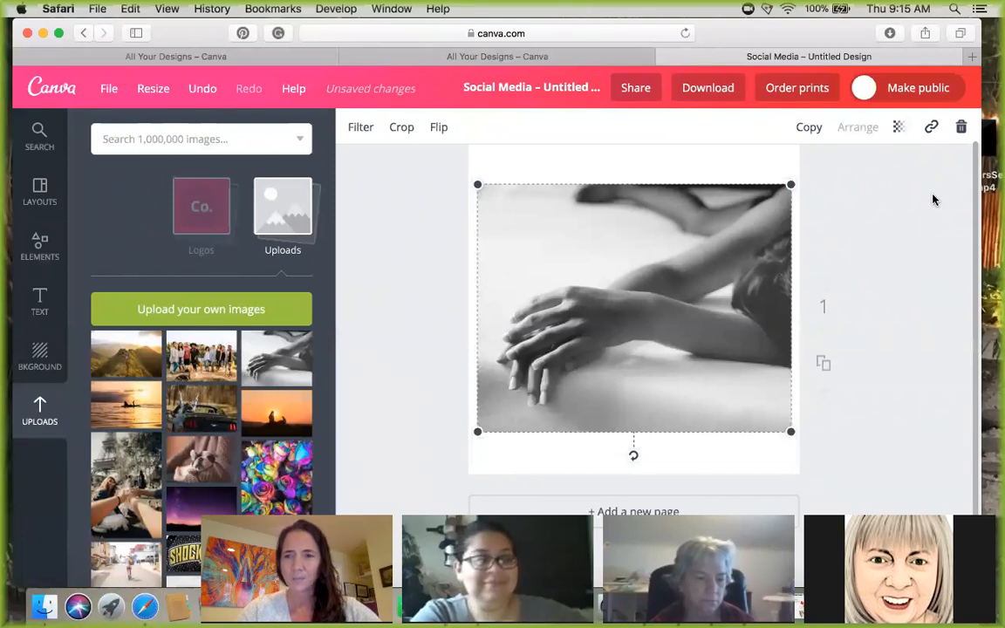
click(963, 131)
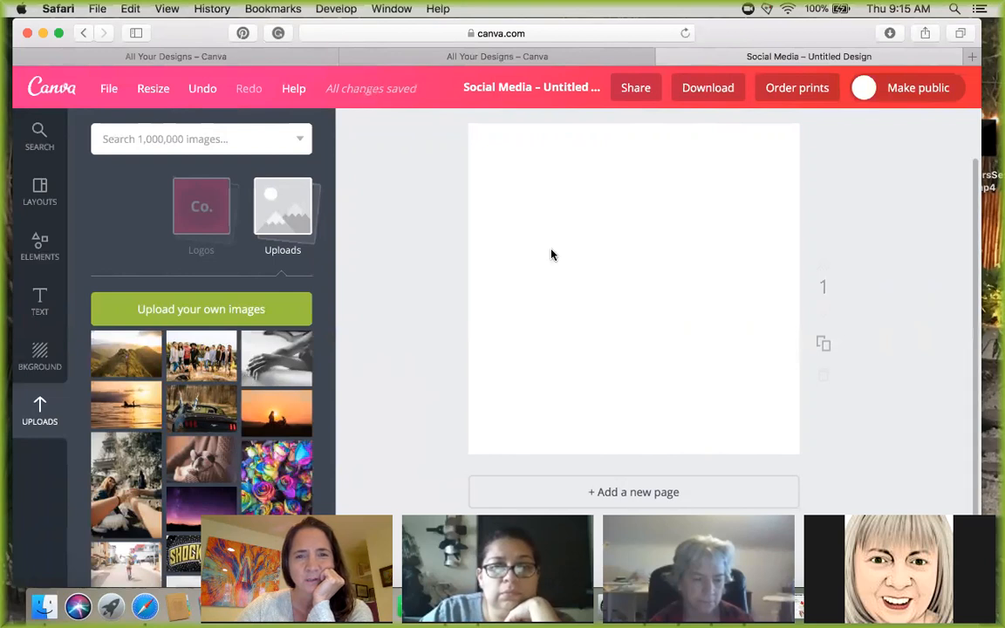
- Place the mountain photo and stretch it to cover the whole square page
click(126, 363)
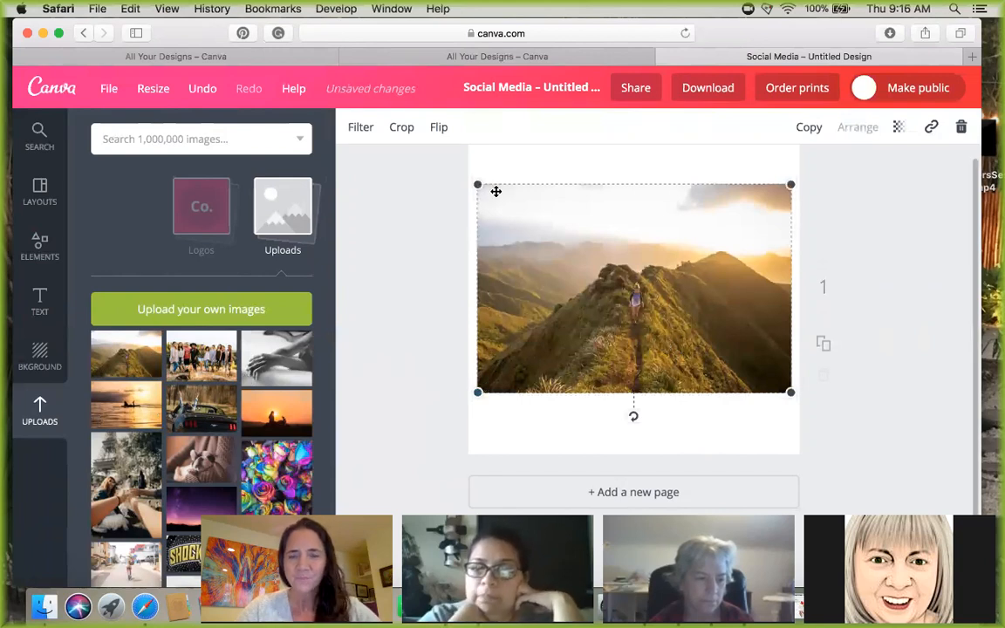
scroll(505, 219, up, 1)
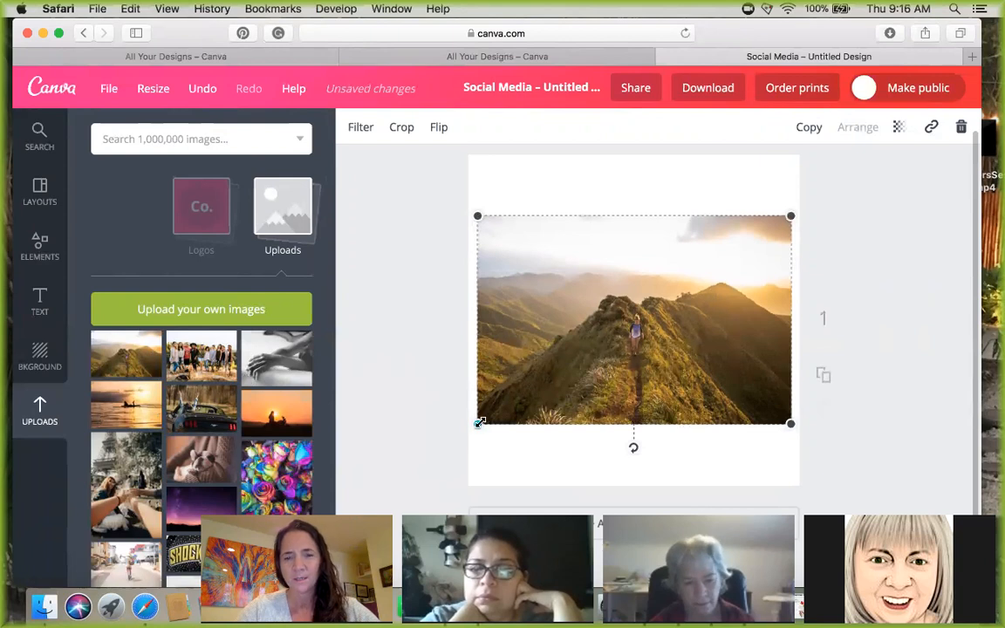
drag(480, 423, 378, 491)
drag(791, 213, 884, 148)
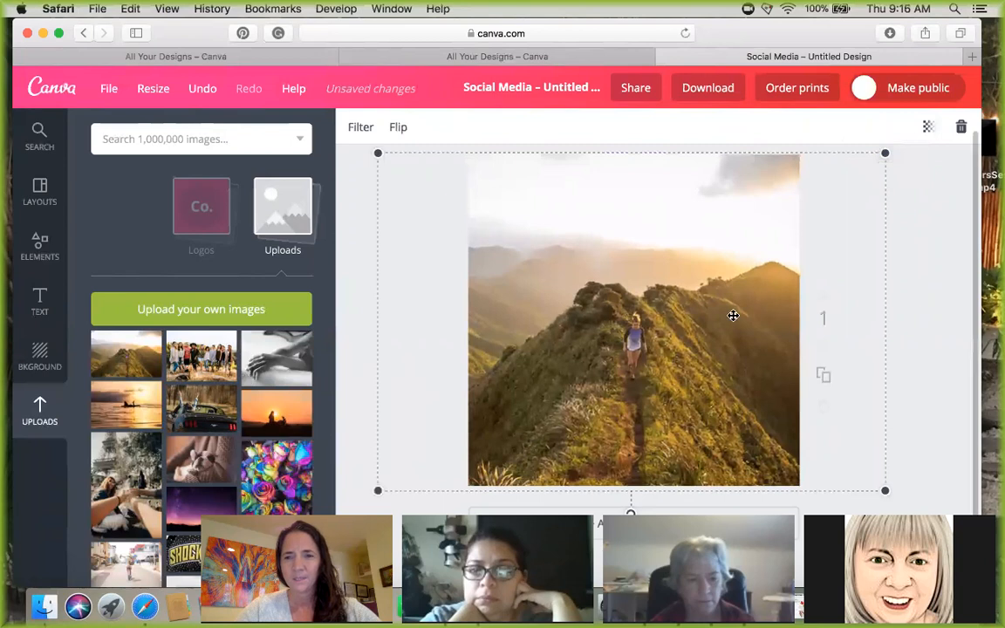
click(922, 263)
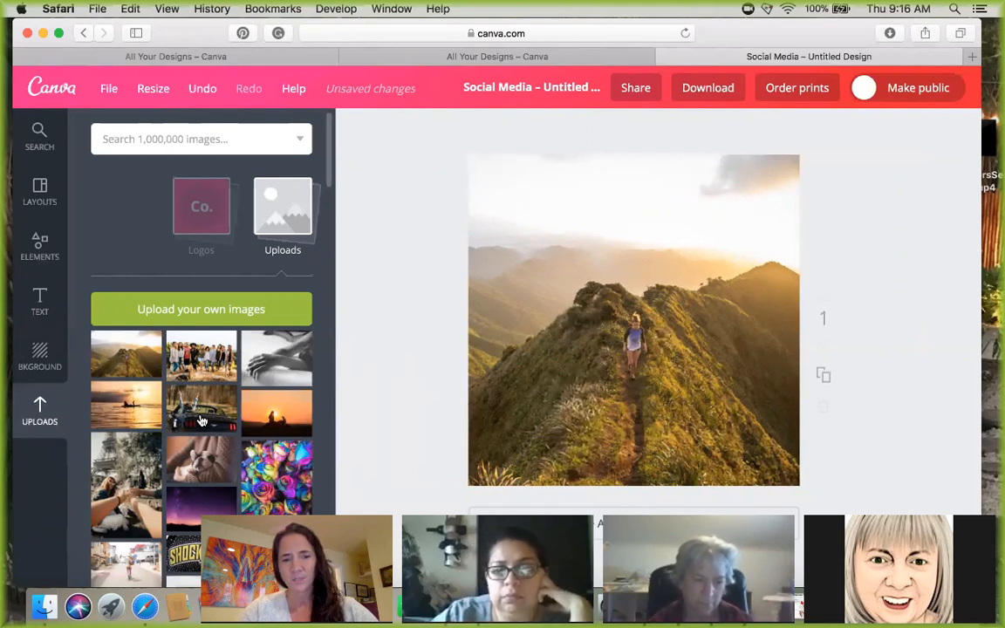
click(27, 366)
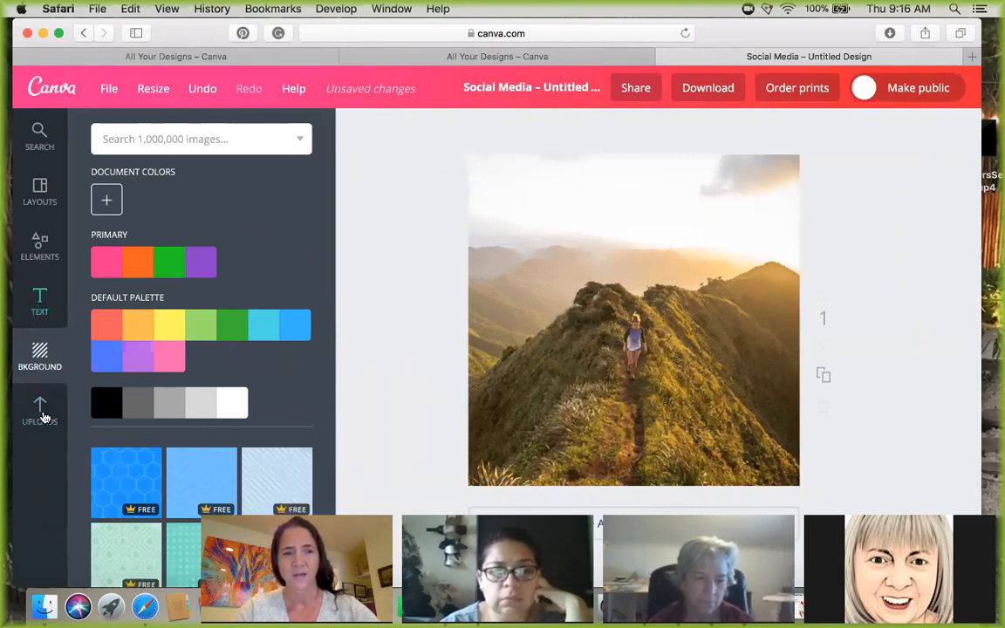
- Add a heading text box near the top of the photo and clear its placeholder text
click(36, 302)
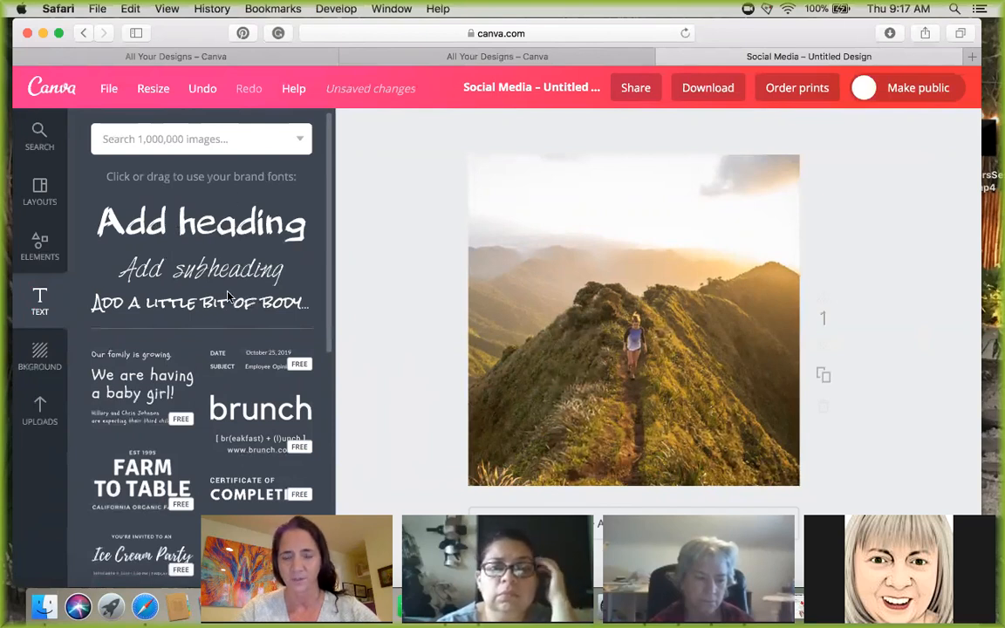
click(185, 229)
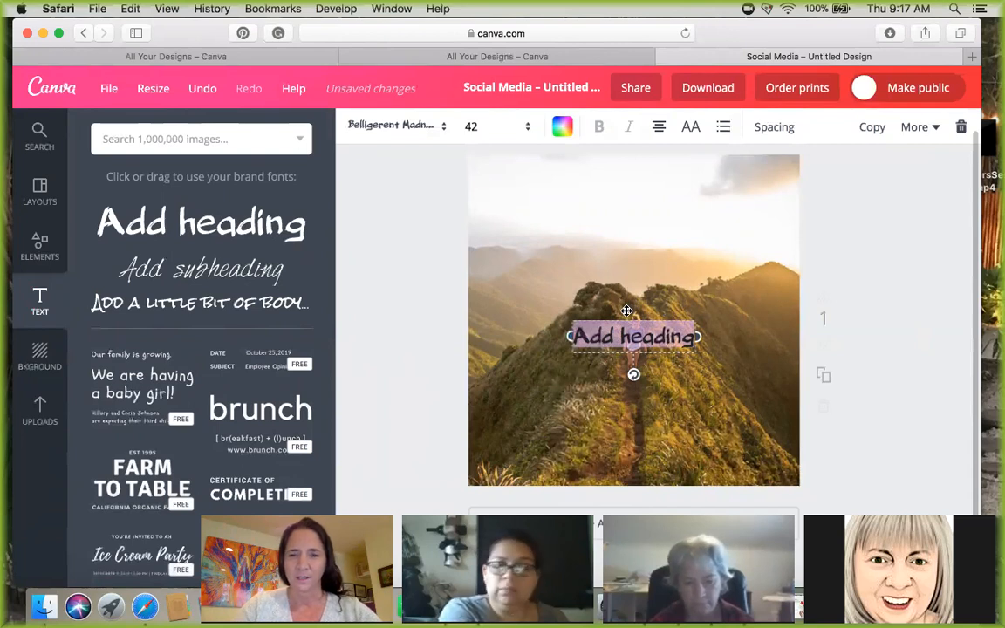
drag(627, 311, 627, 161)
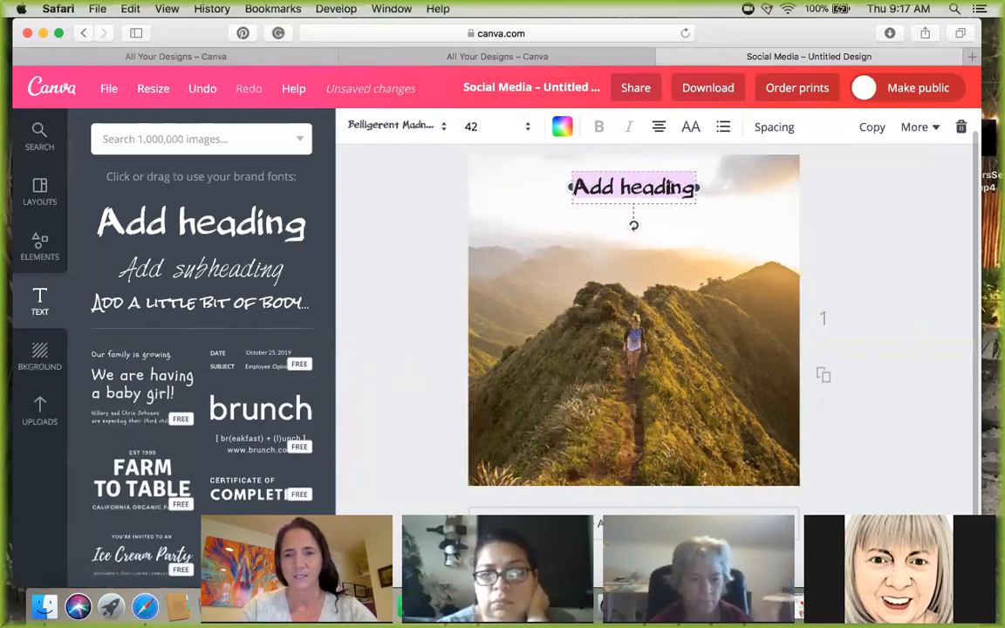
key(BackSpace)
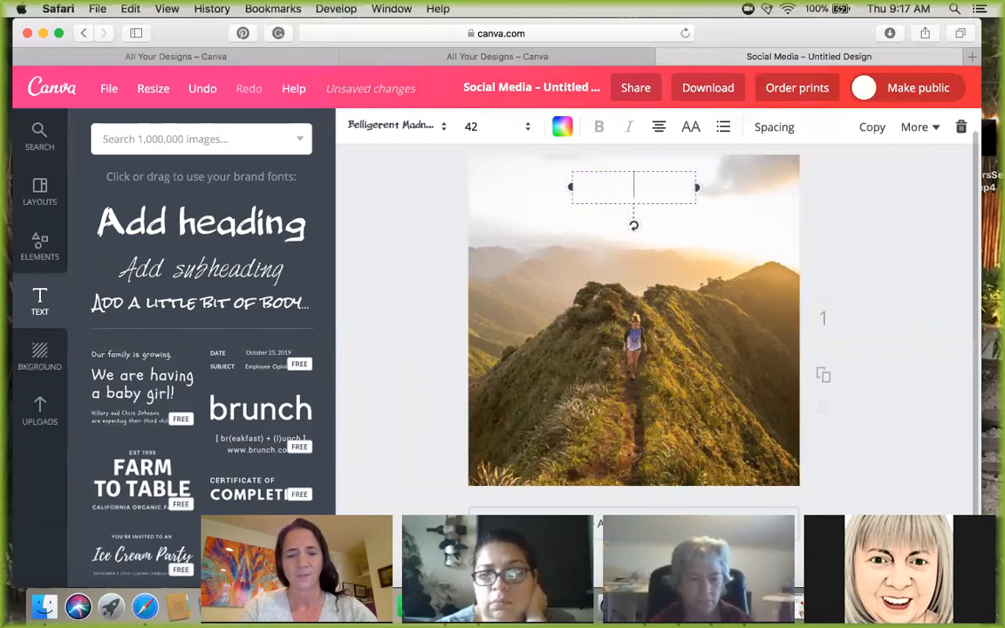
- Type FEAR as the heading and set its font size to 104
text(FEARR)
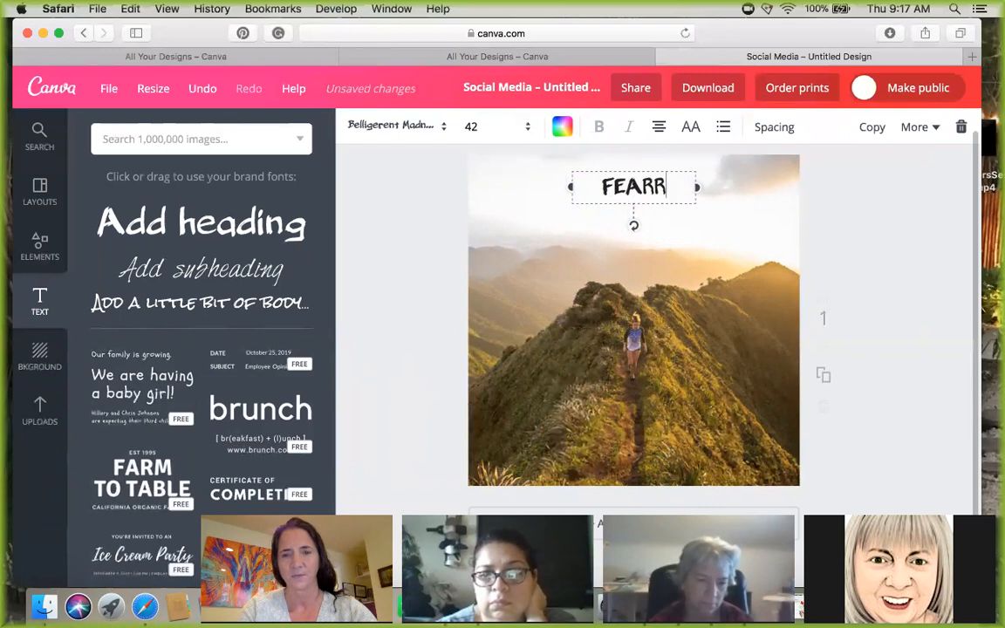
key(BackSpace)
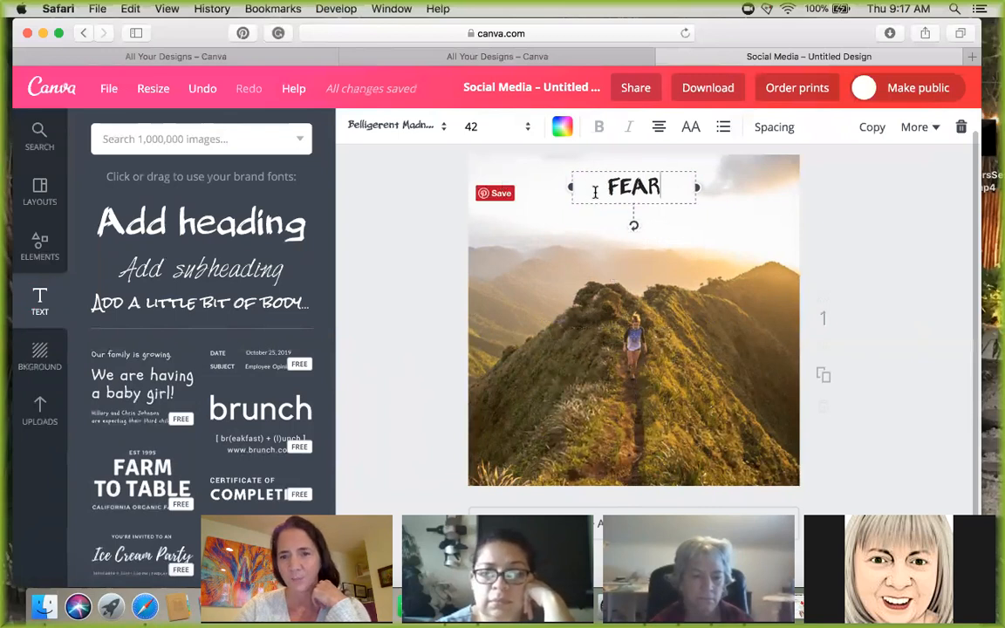
click(472, 128)
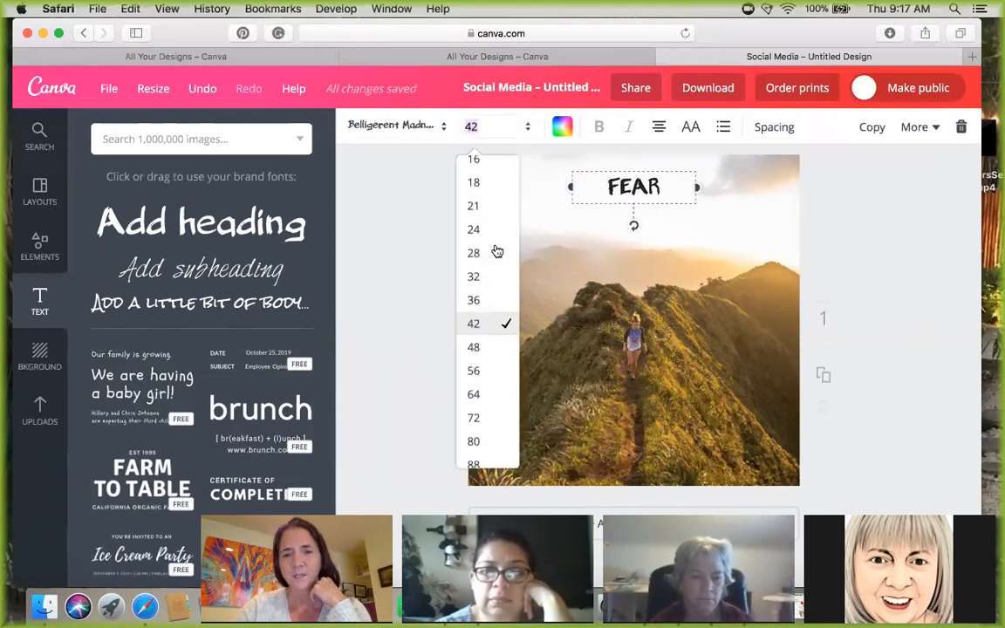
scroll(499, 253, down, 3)
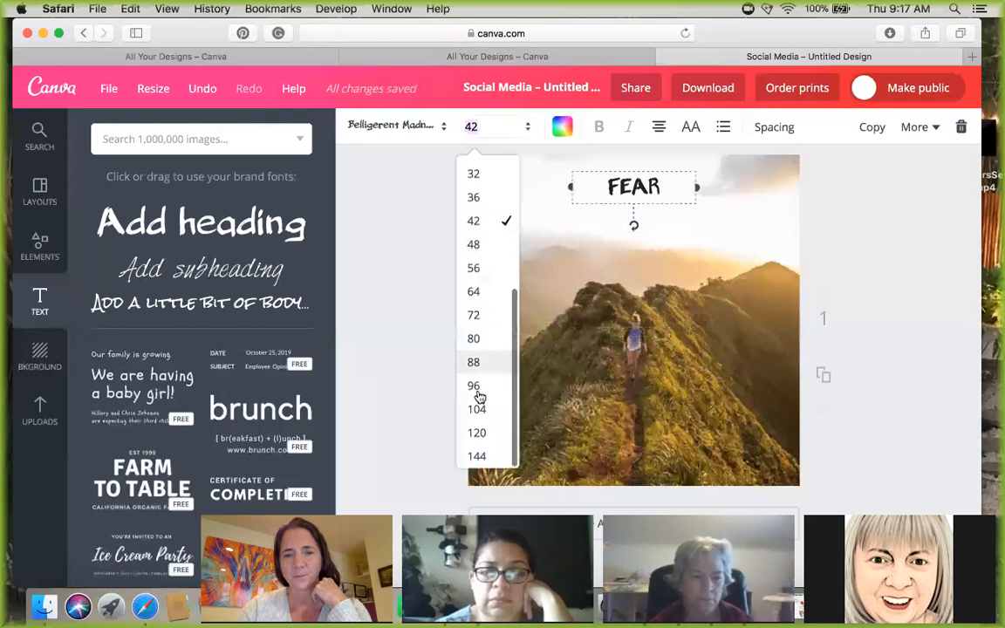
click(480, 409)
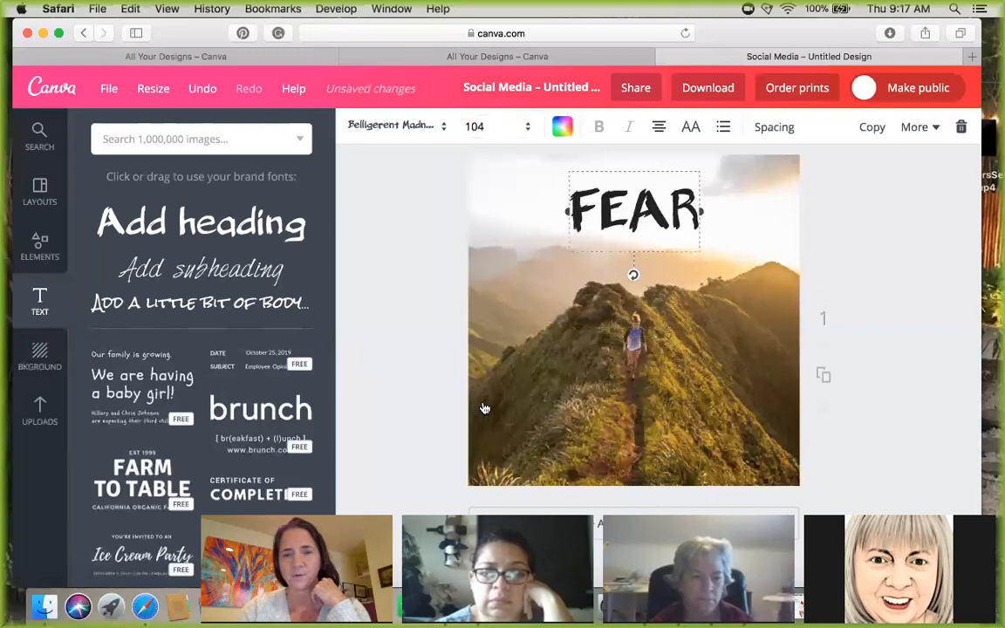
- Centre the FEAR heading across the top of the photo
drag(658, 253, 656, 251)
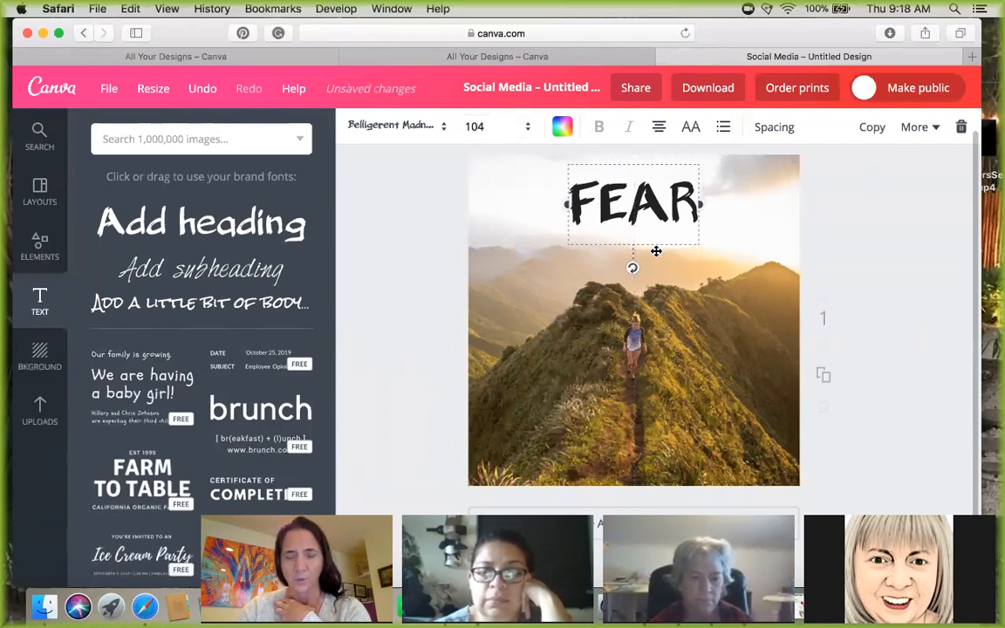
drag(656, 251, 655, 365)
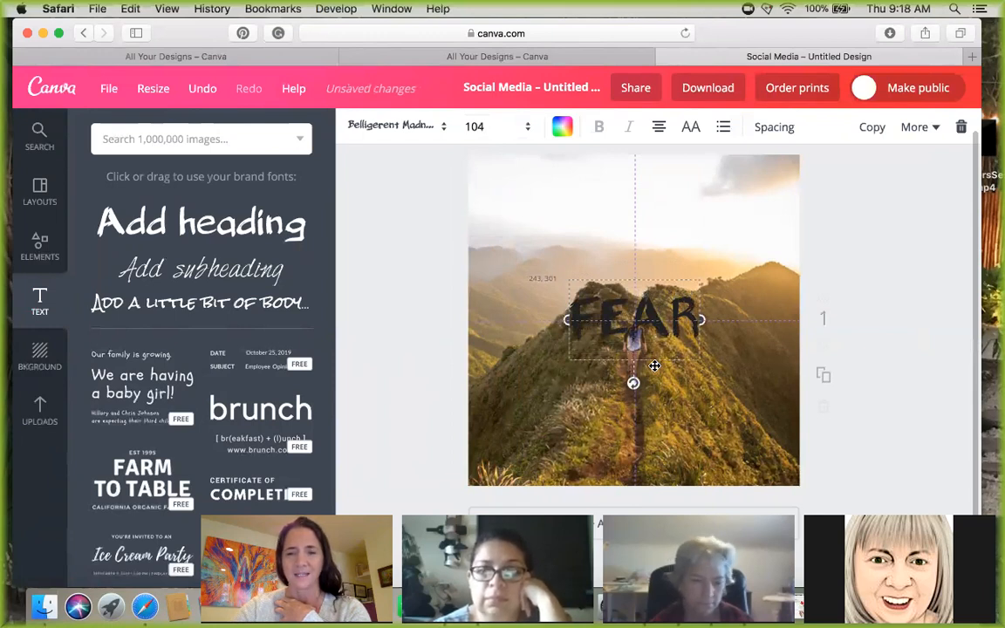
drag(654, 365, 653, 244)
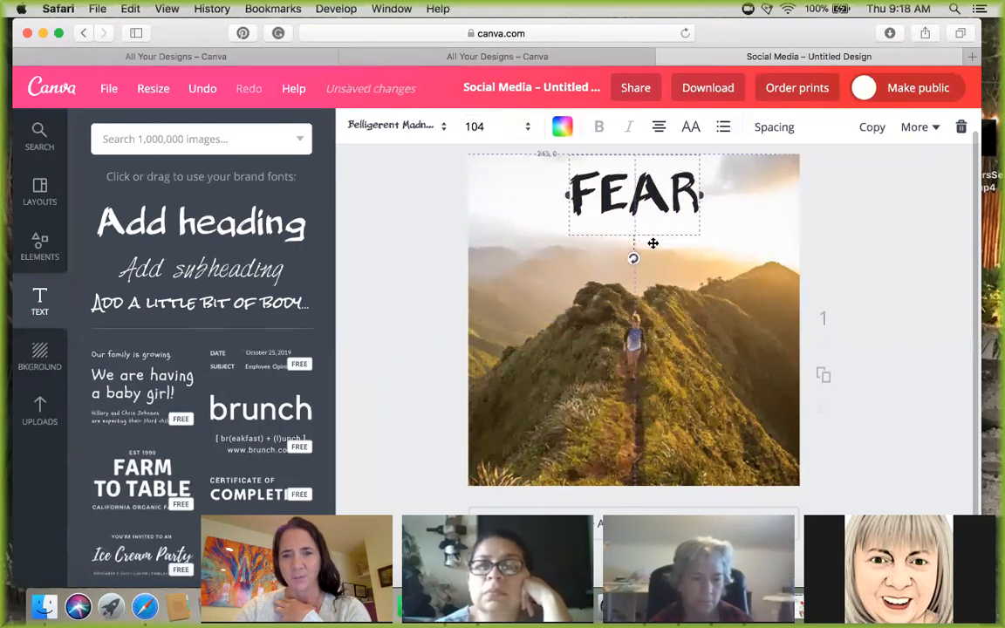
click(879, 201)
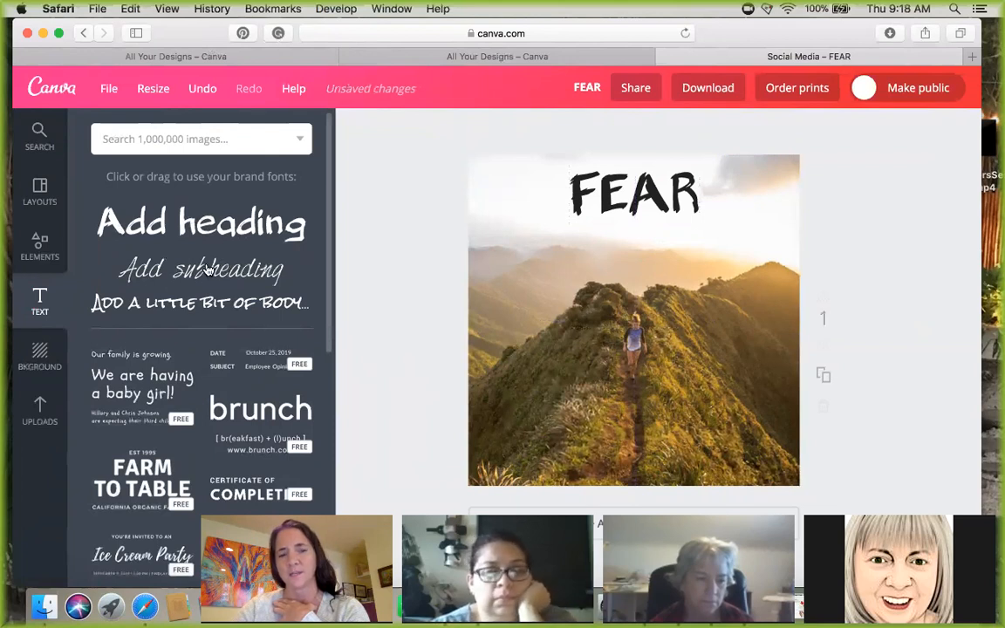
- Add a subheading in Belligerent Madness positioned just below FEAR
drag(208, 271, 659, 225)
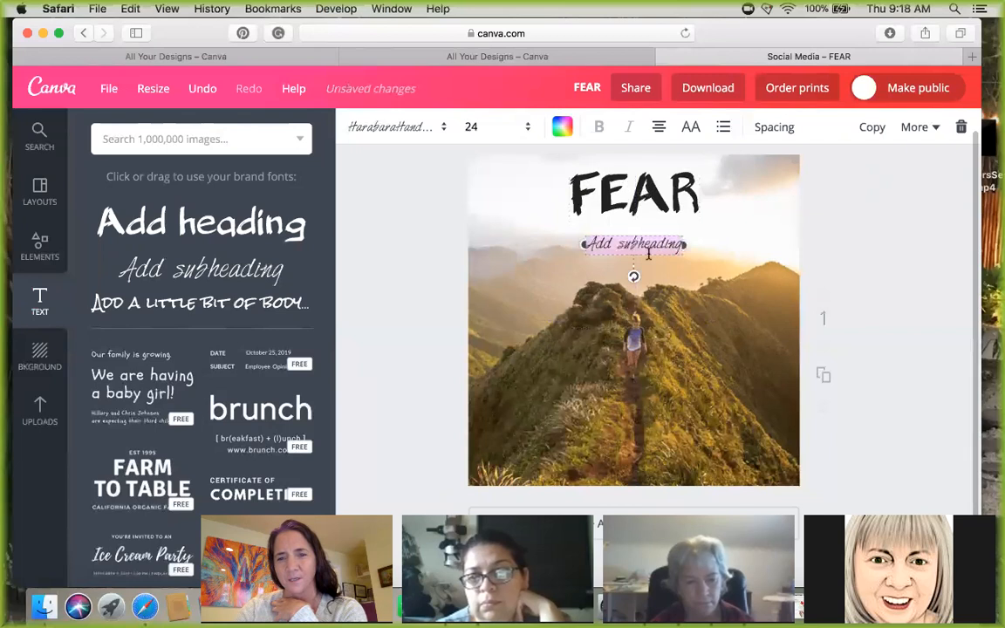
click(391, 129)
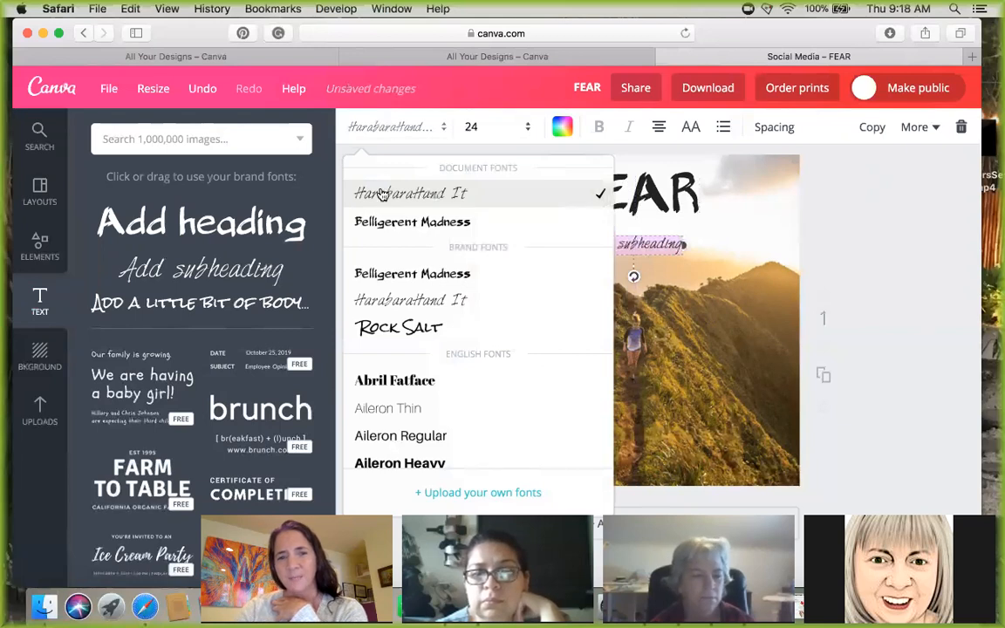
click(408, 224)
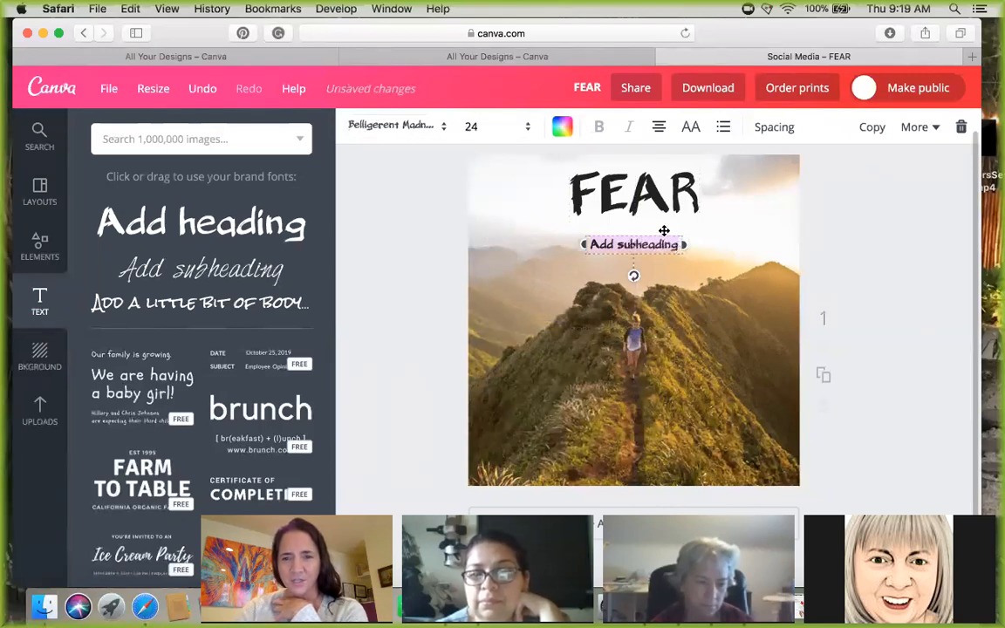
drag(664, 230, 664, 221)
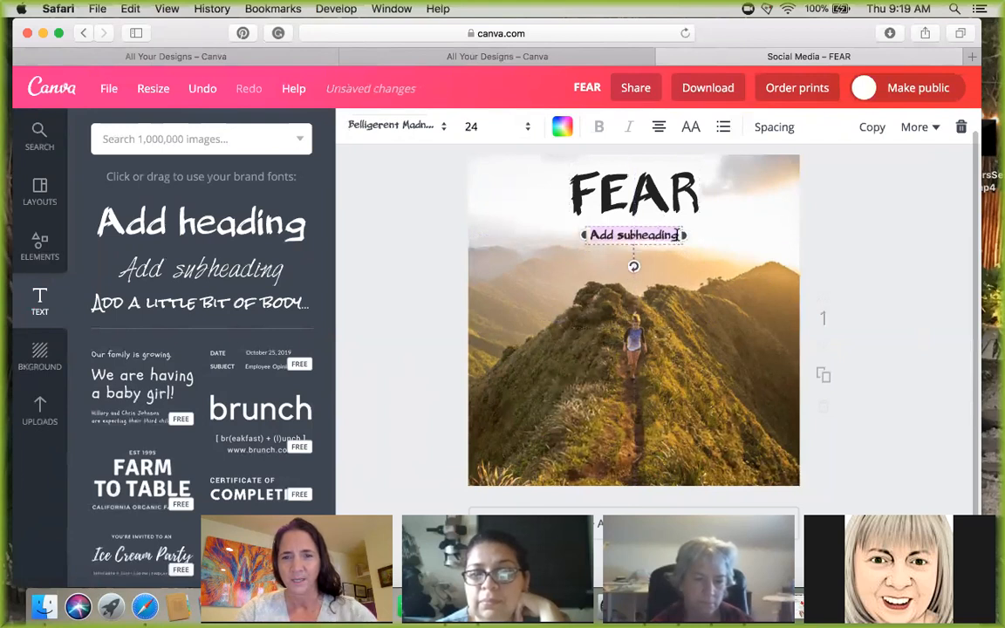
click(678, 234)
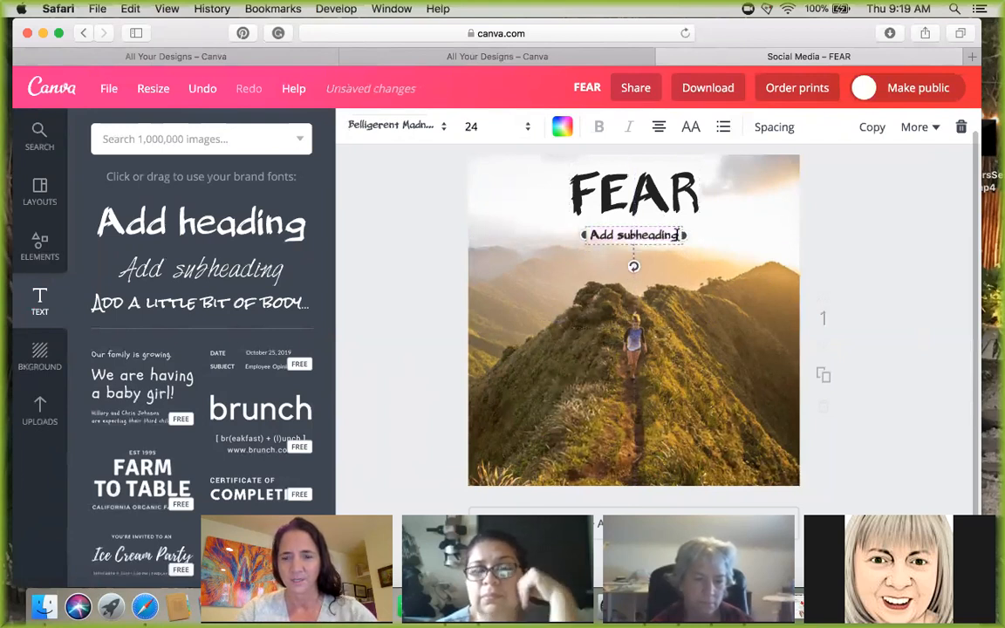
- Replace the placeholder with the two-line quote "DOING IT IS SO MUCH EASIER THAN WORRYING ABOUT DOING IT" in quotation marks
key(BackSpace)
key(BackSpace)
key(BackSpace)
key(BackSpace)
key(BackSpace)
key(BackSpace)
key(BackSpace)
key(BackSpace)
key(BackSpace)
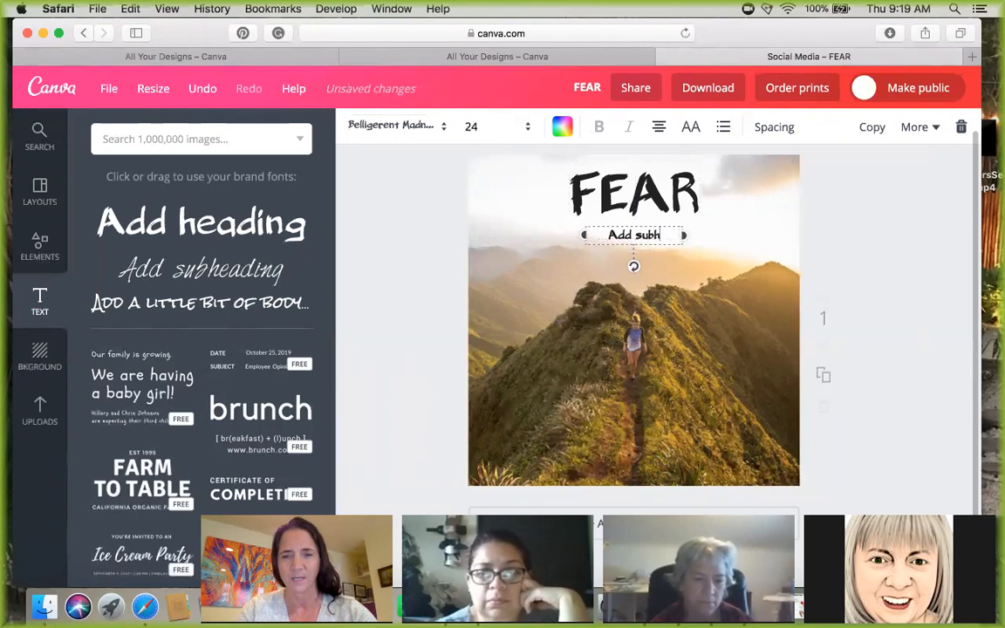
key(BackSpace)
key(BackSpace)
key(BackSpace)
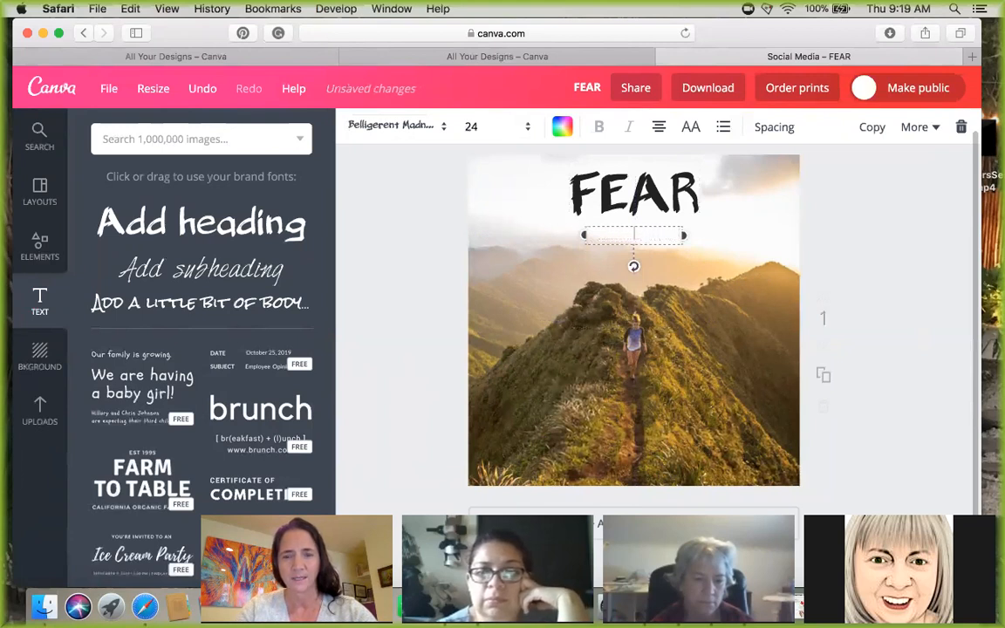
text(DOING IT IS SO M)
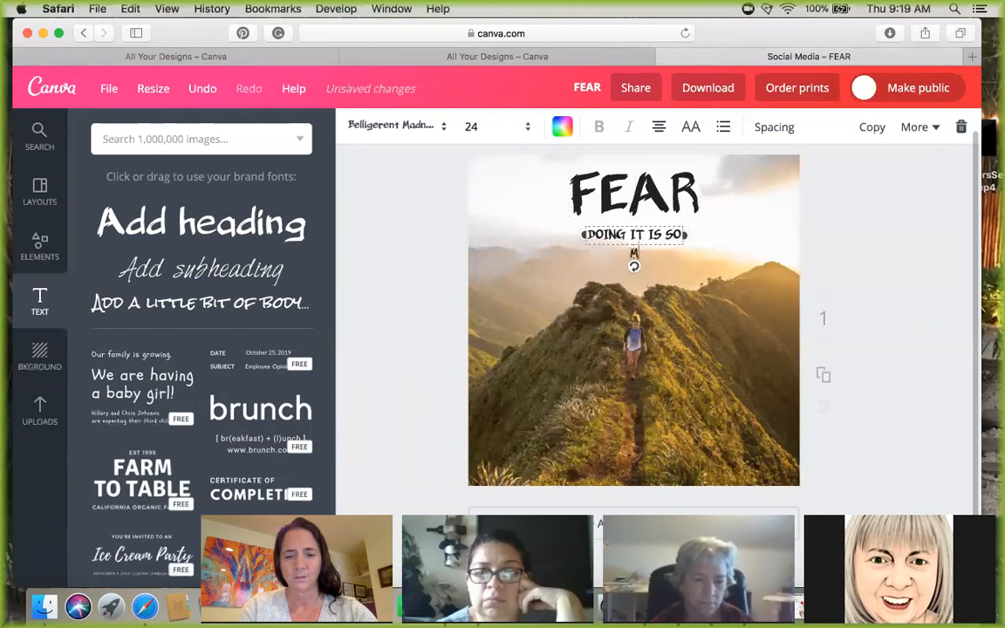
text(CUH)
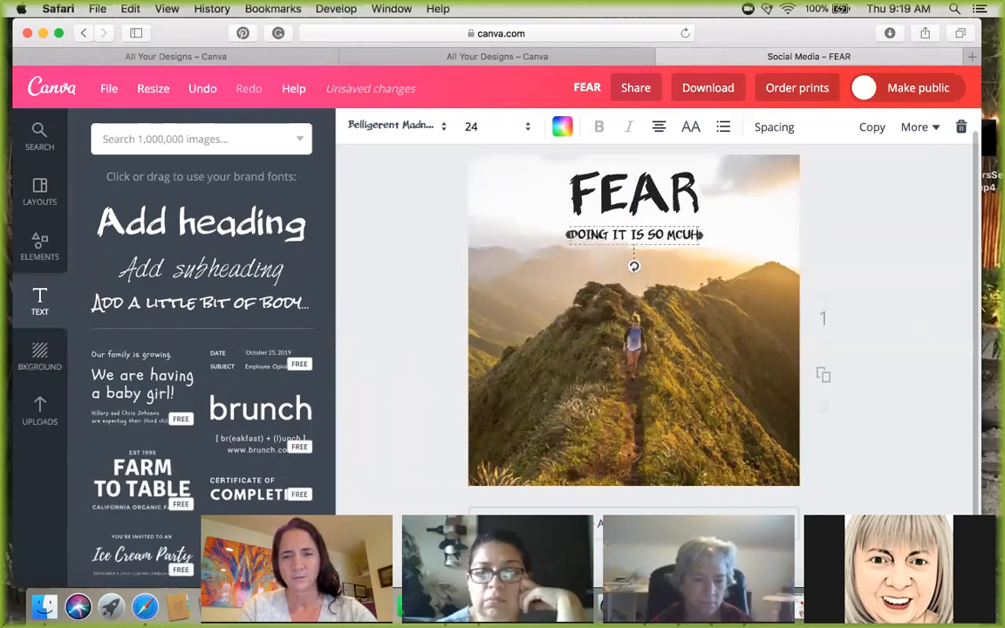
key(BackSpace)
key(BackSpace)
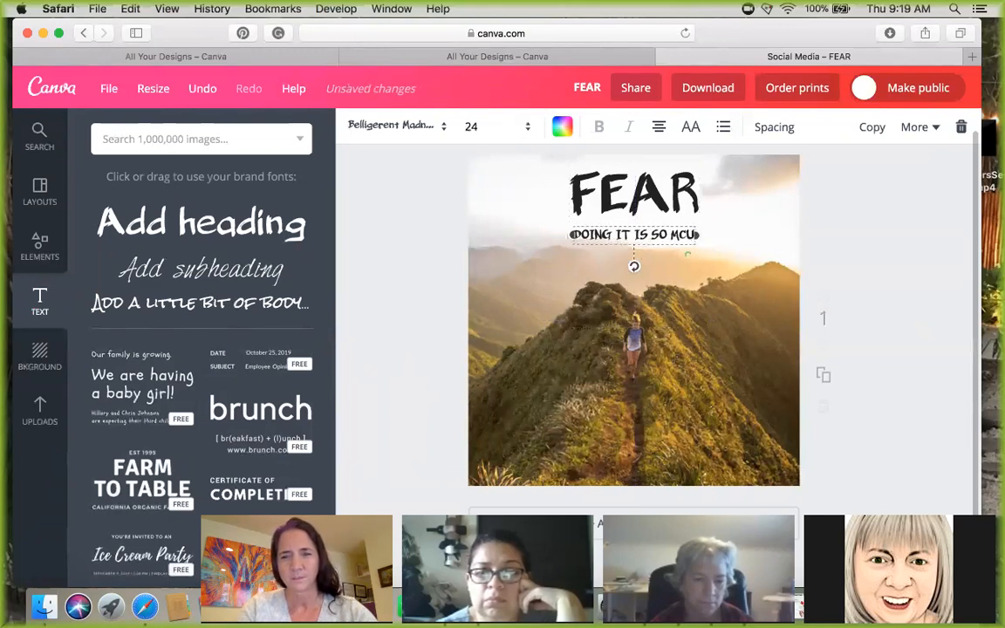
key(BackSpace)
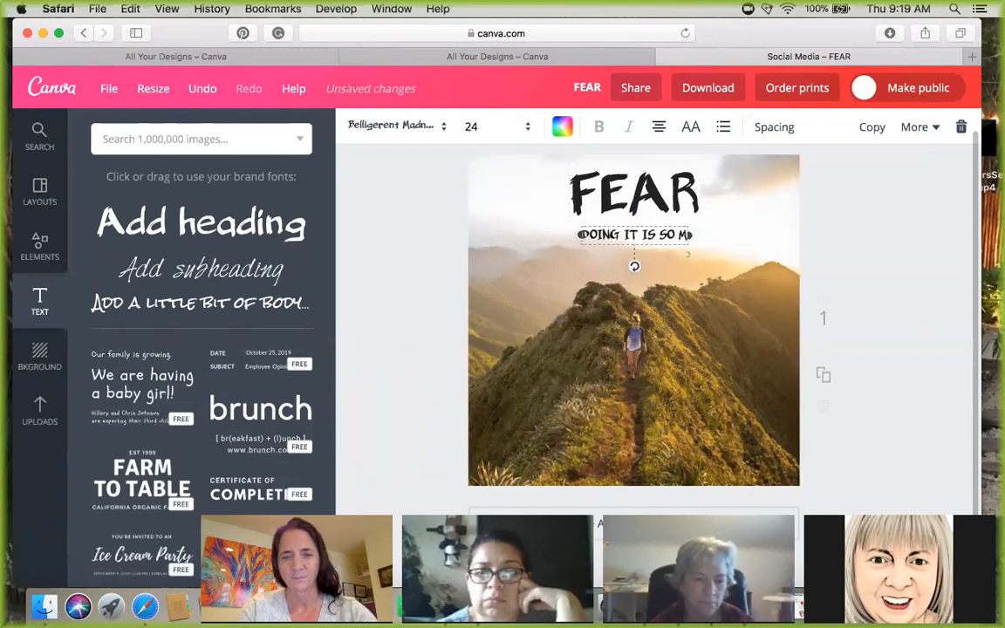
text(UCH)
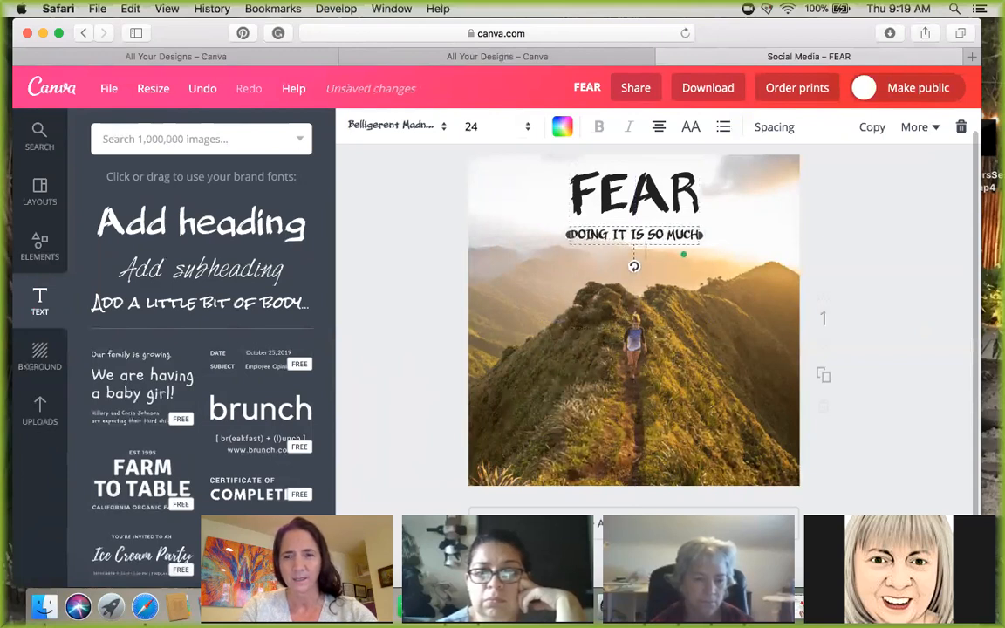
text( EASIER)
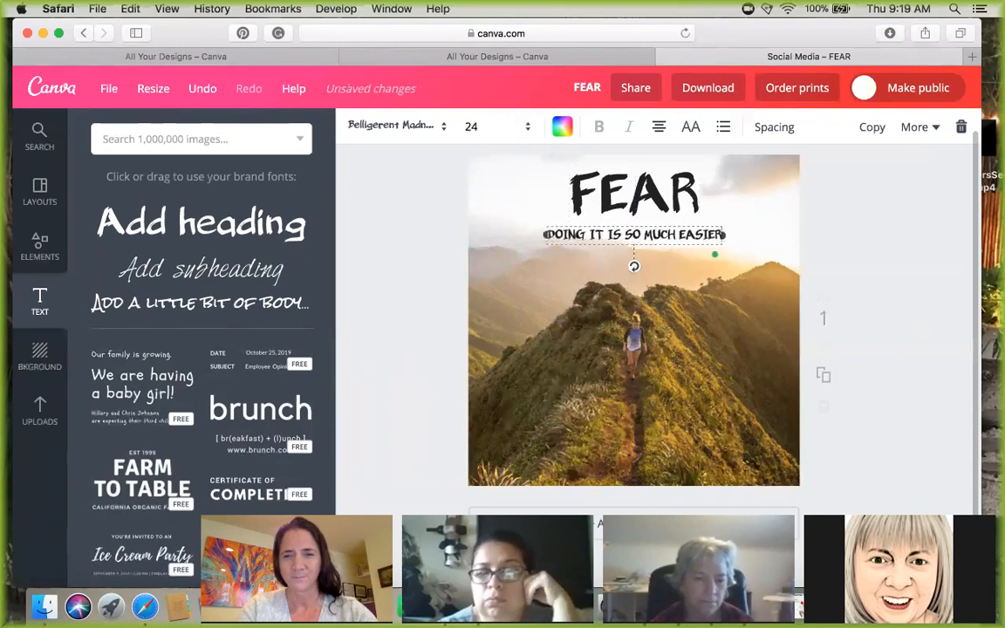
key(Return)
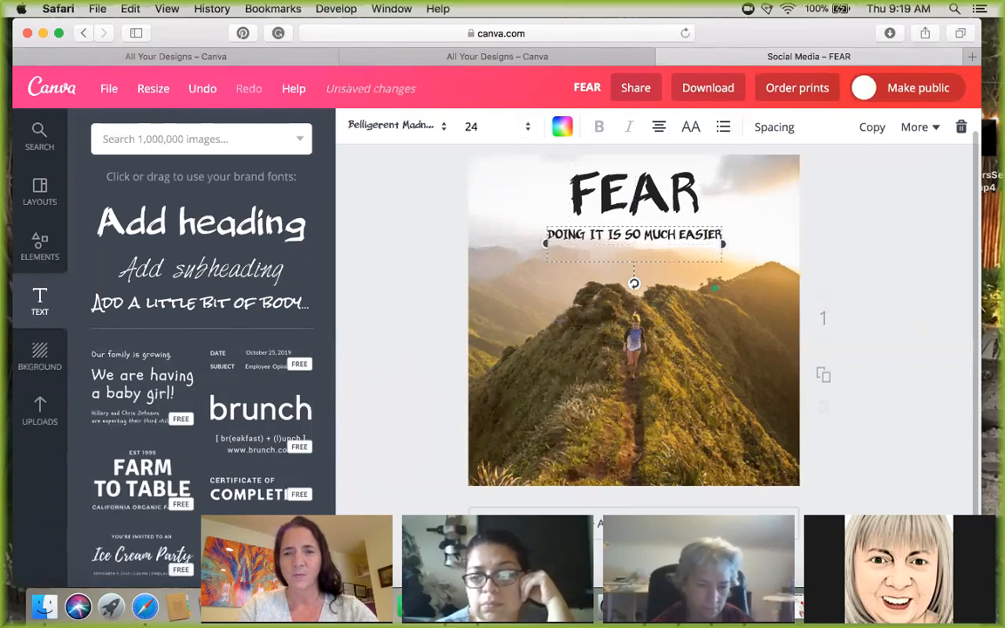
text(HAN WO)
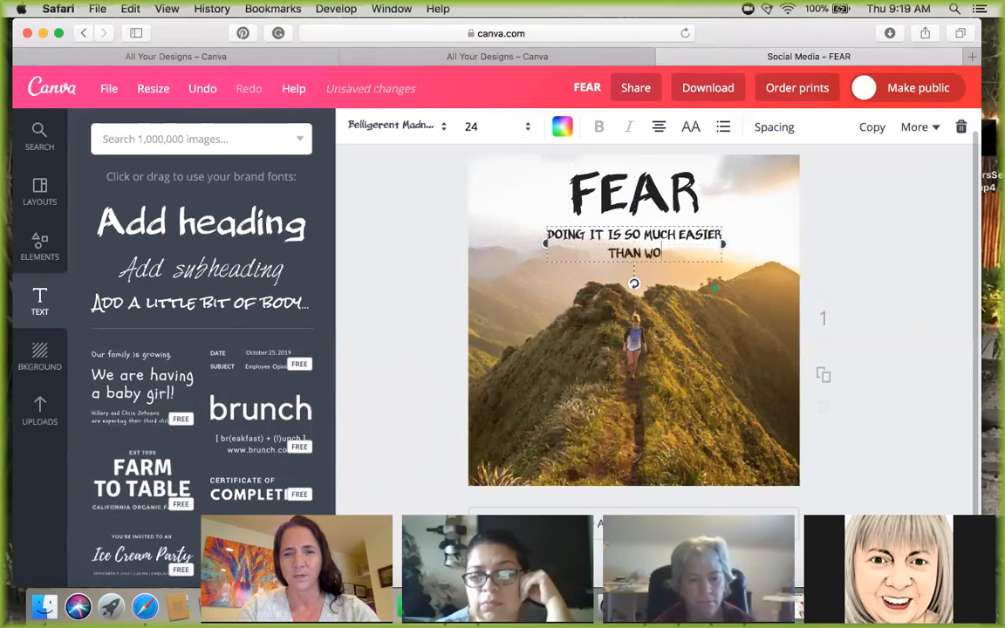
text(RRYING ABOUT DOING IT)
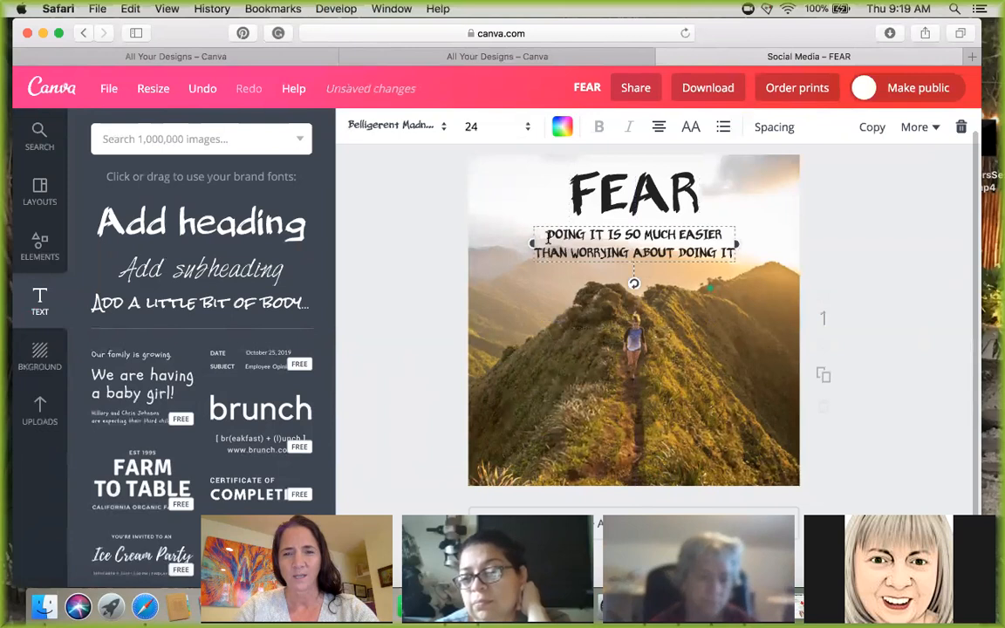
click(547, 236)
text(")
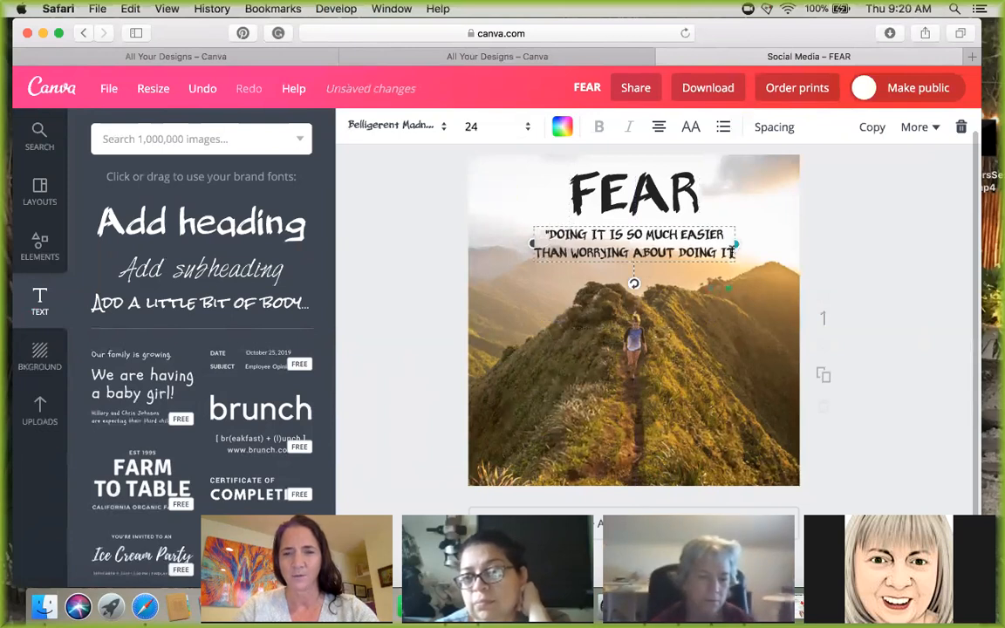
text(")
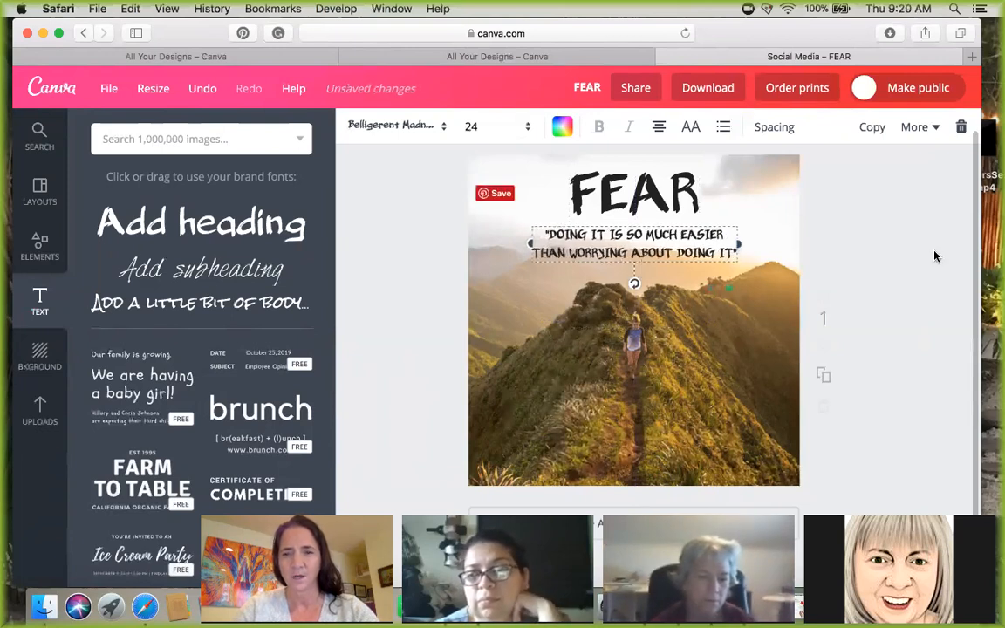
click(934, 255)
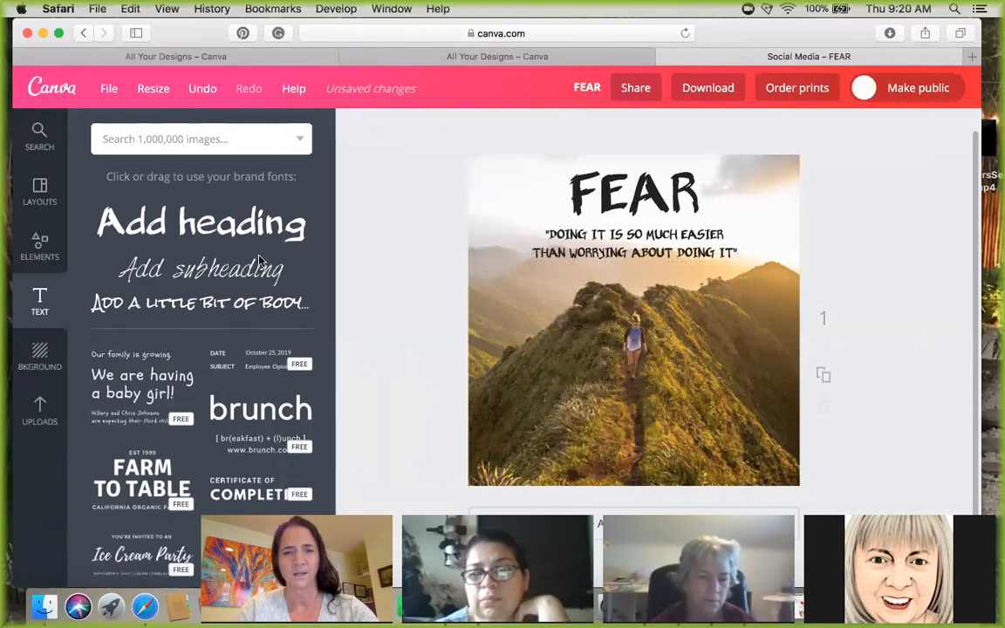
- Add a Rock Salt size-16 body text line with the author's name, centred beneath the quote
click(176, 304)
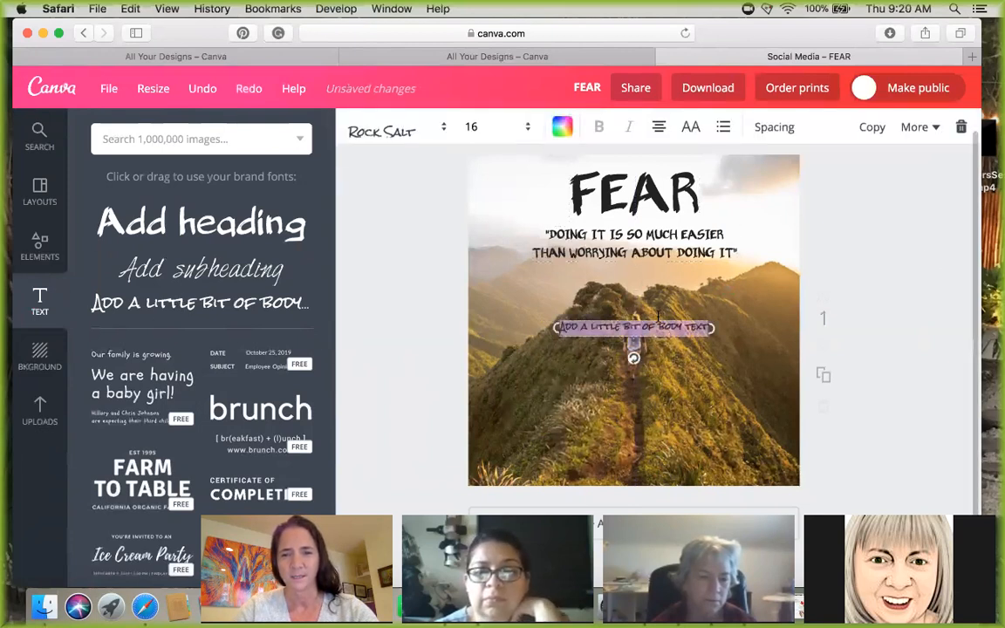
drag(656, 326, 656, 260)
text(A)
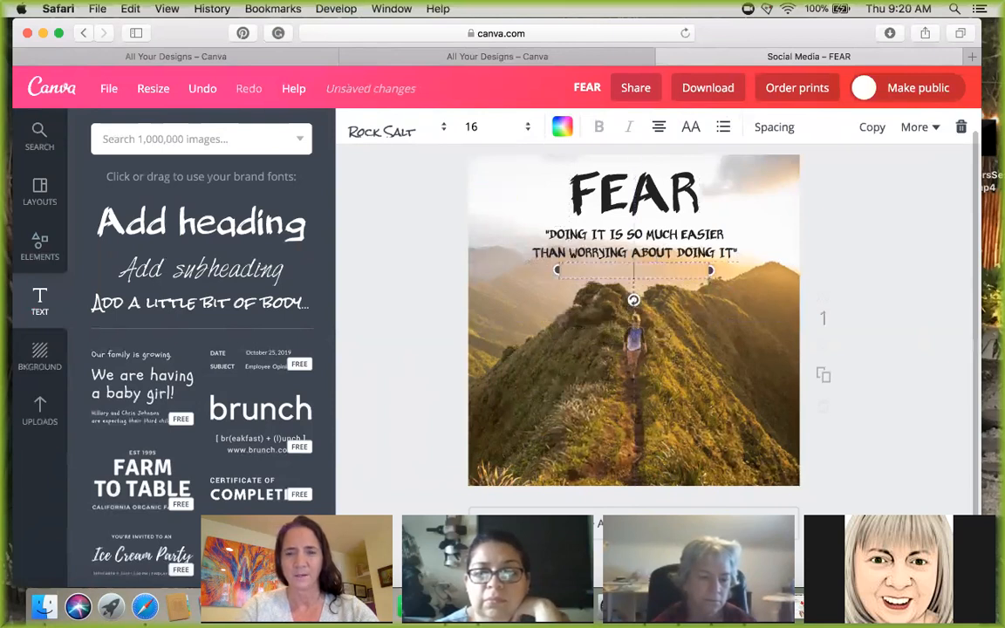
text(H)
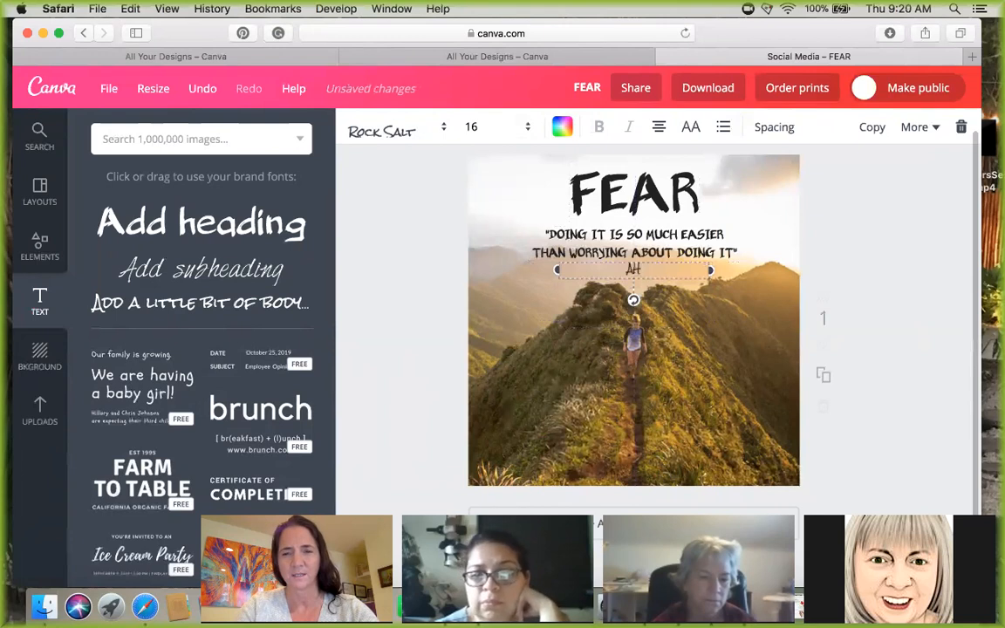
text(HLEY)
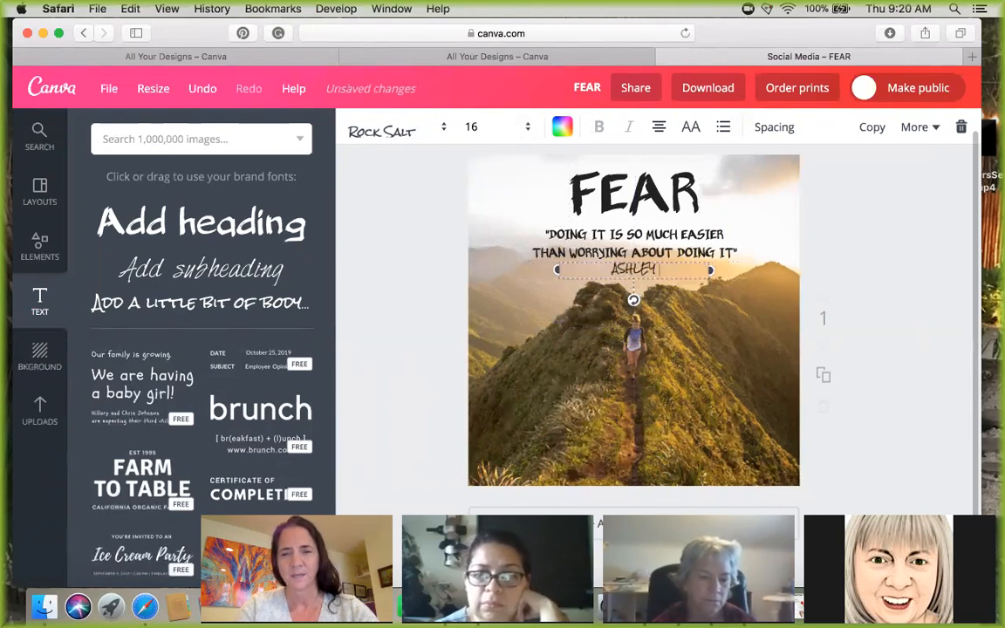
text( HALL)
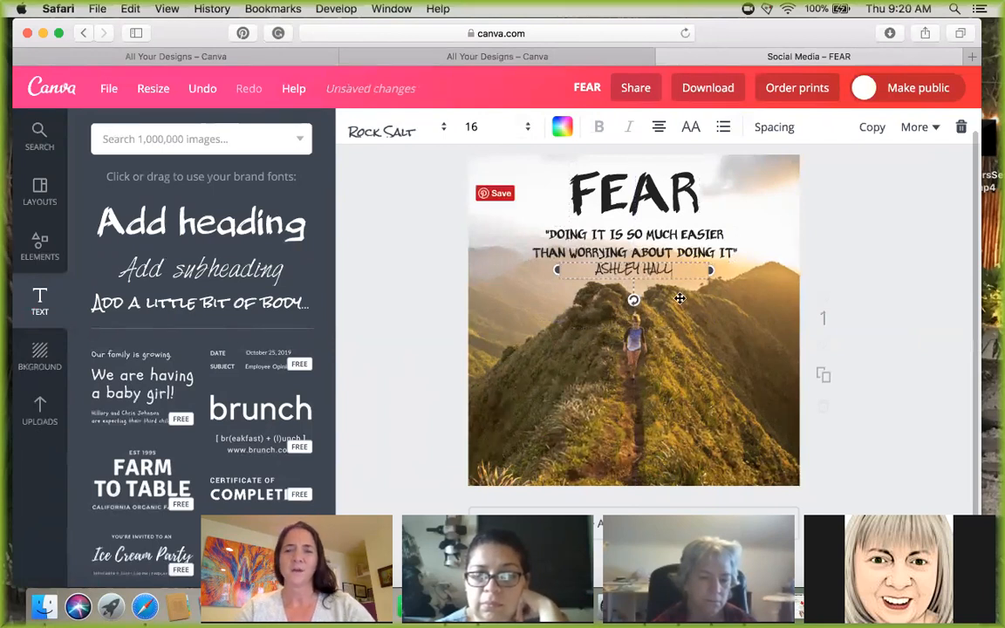
drag(667, 284, 666, 292)
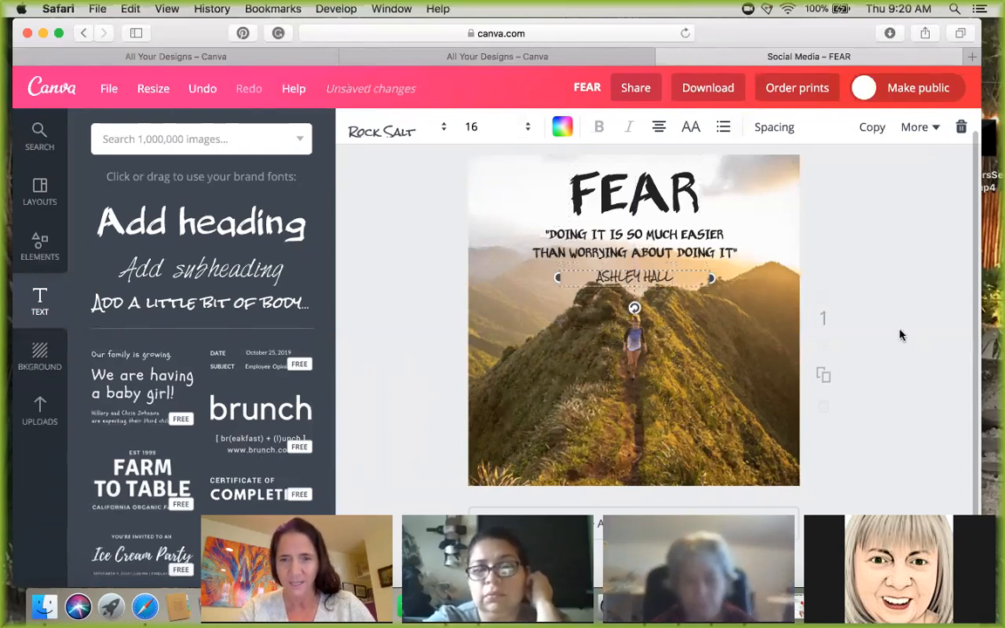
click(636, 191)
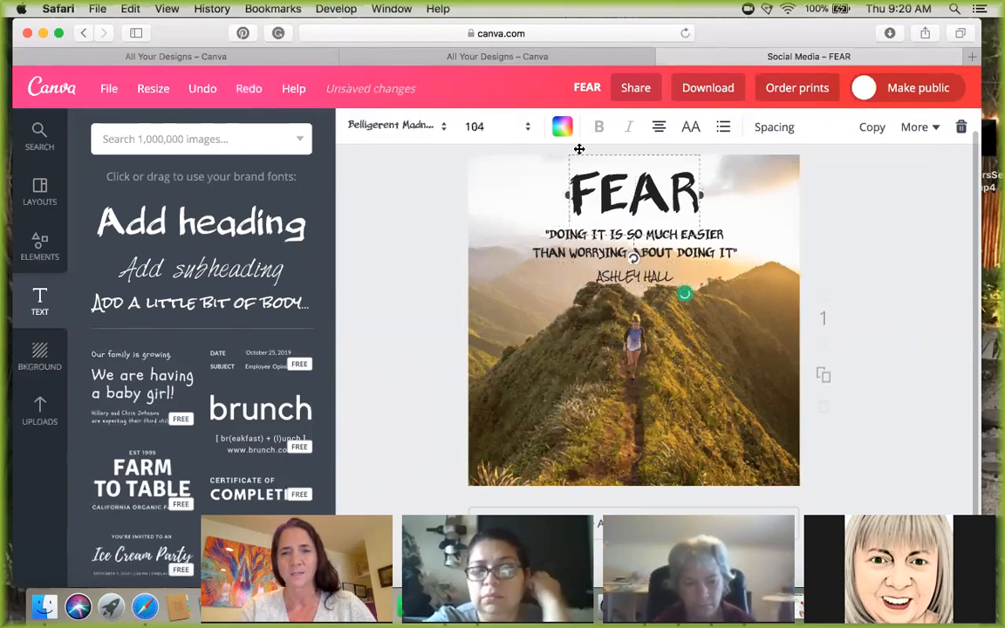
- Change the FEAR heading's colour from black to green
click(563, 128)
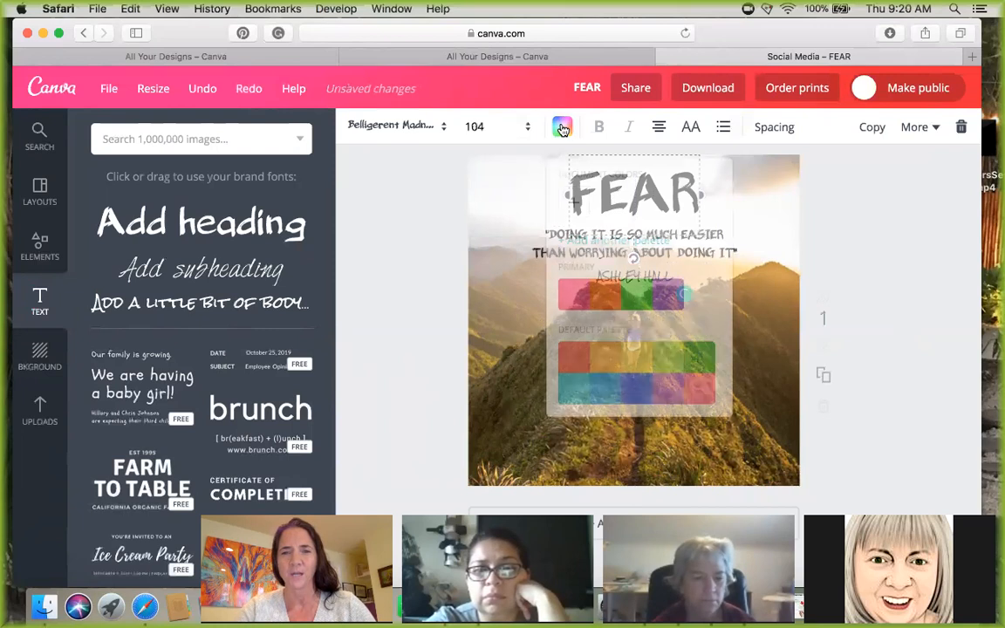
click(628, 301)
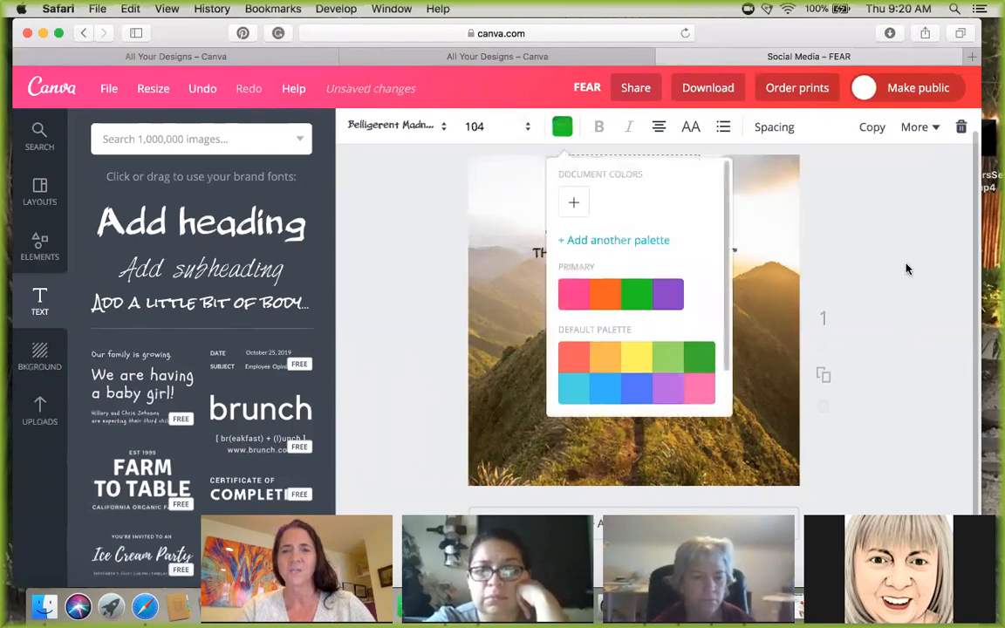
click(912, 265)
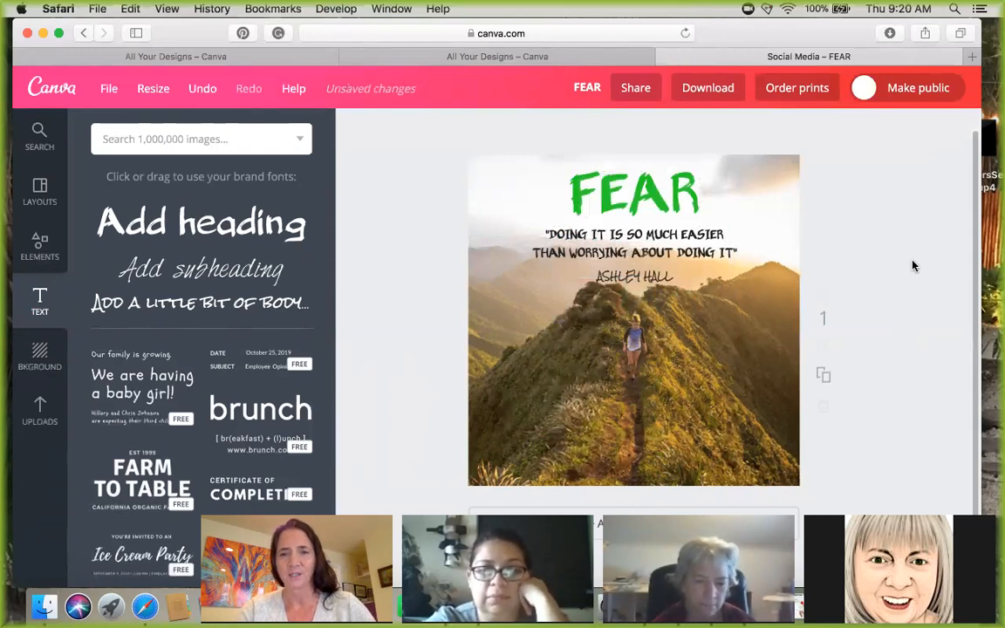
- Try tilting FEAR beside the quote, then restore it horizontal and centred at the top
click(627, 192)
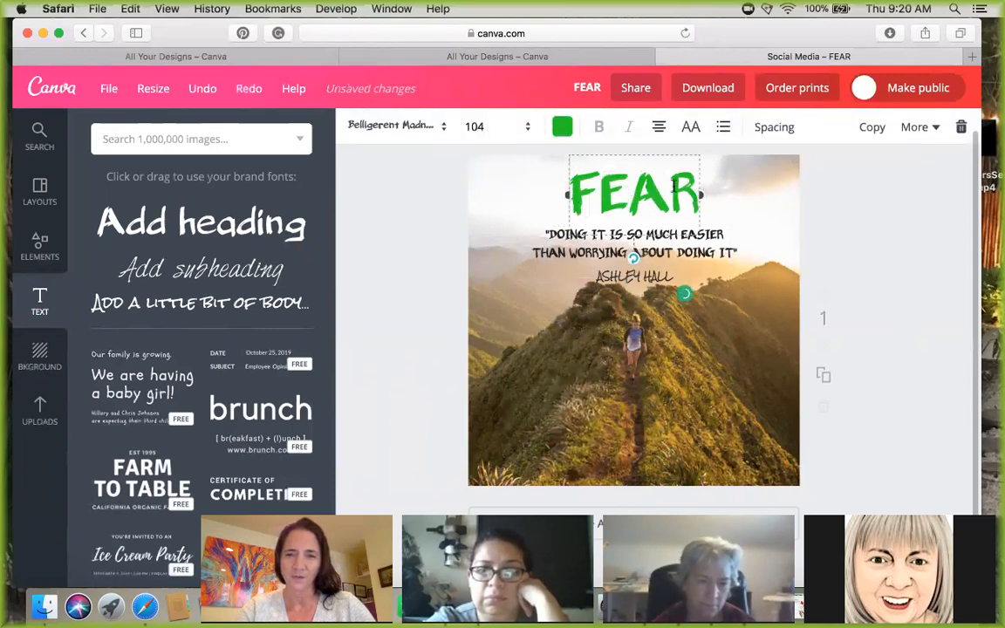
click(635, 262)
drag(634, 262, 677, 260)
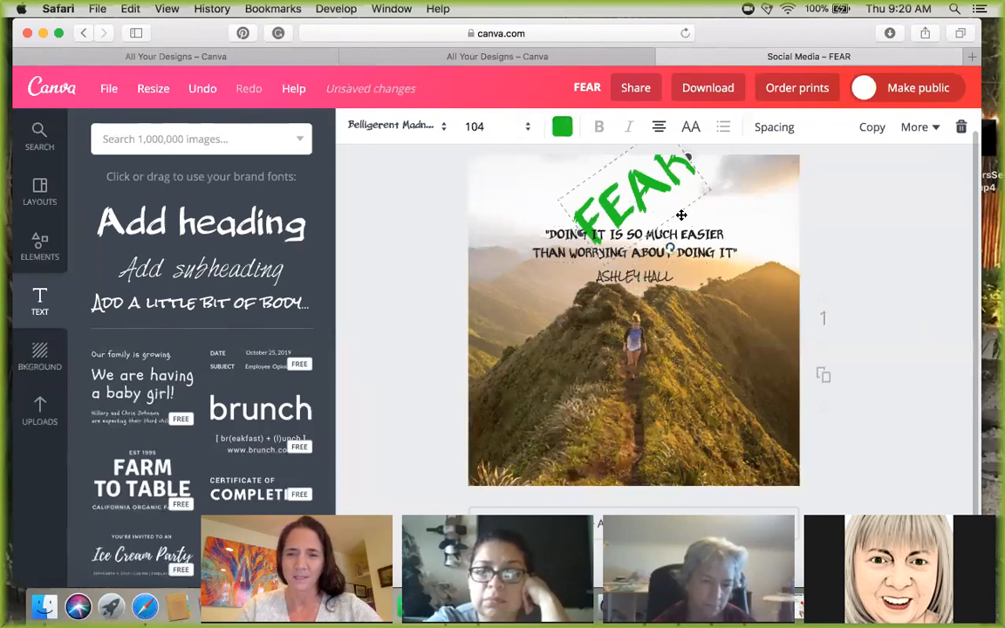
drag(670, 236, 590, 240)
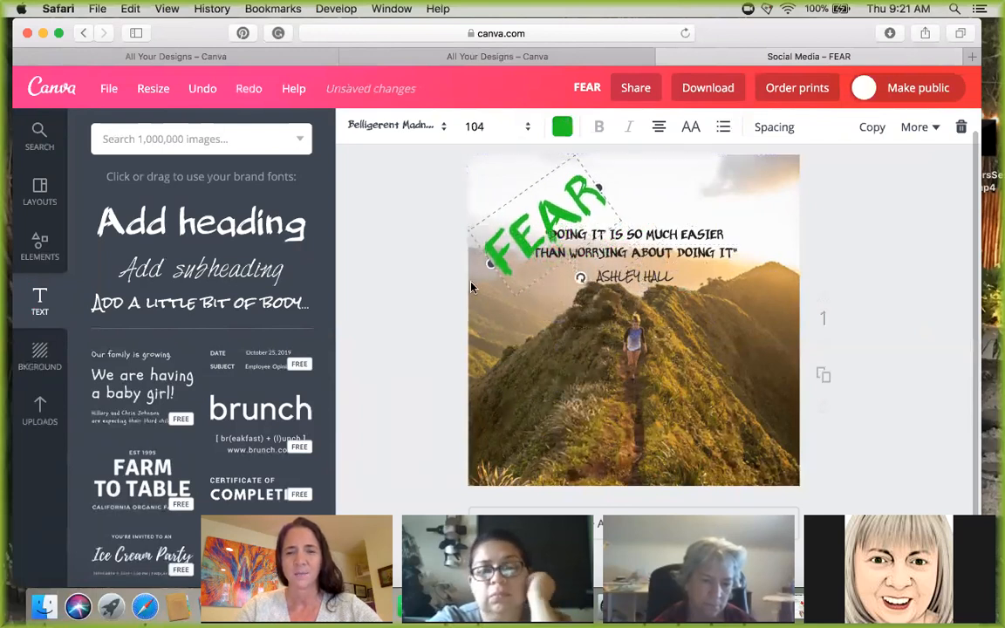
click(407, 287)
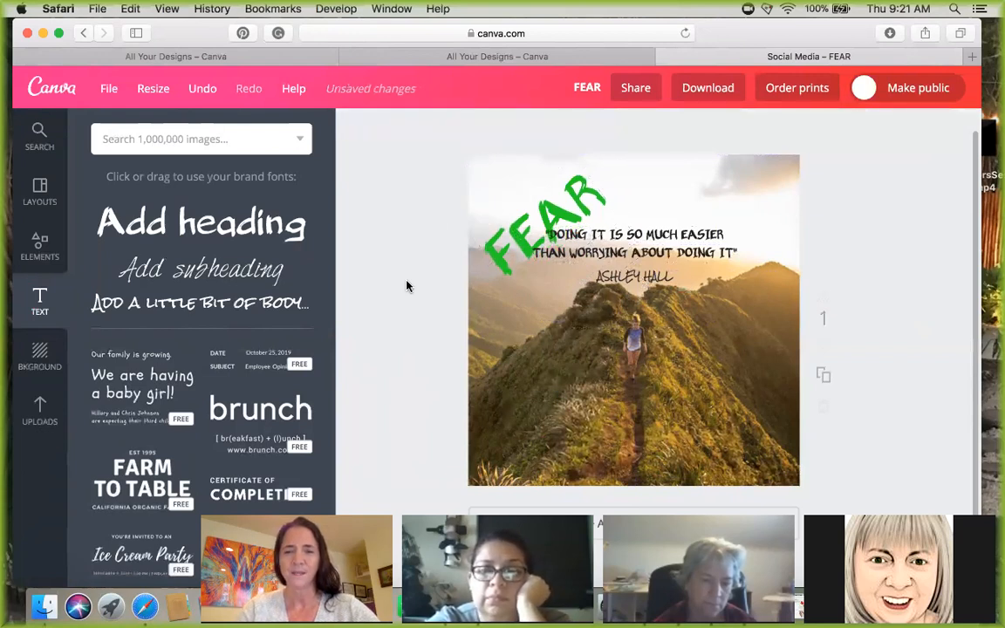
click(574, 203)
key(super+z)
drag(565, 280, 525, 274)
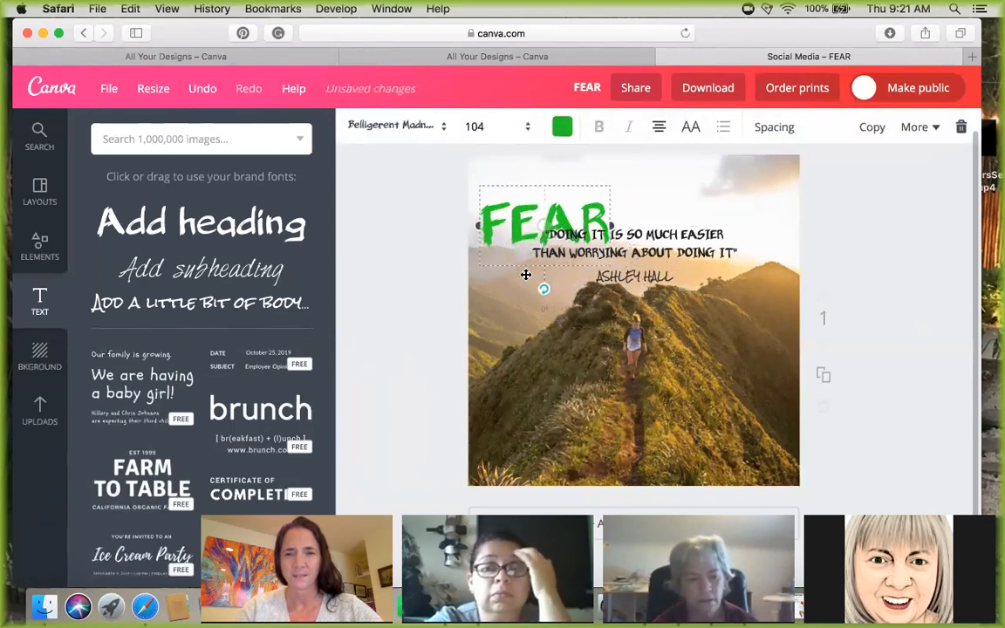
drag(557, 179, 642, 153)
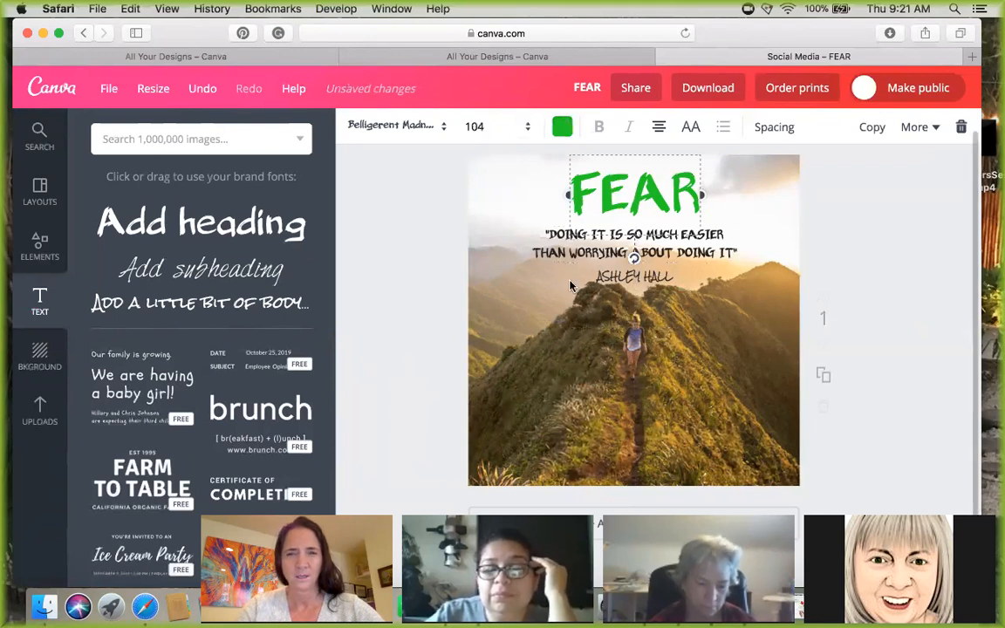
click(905, 241)
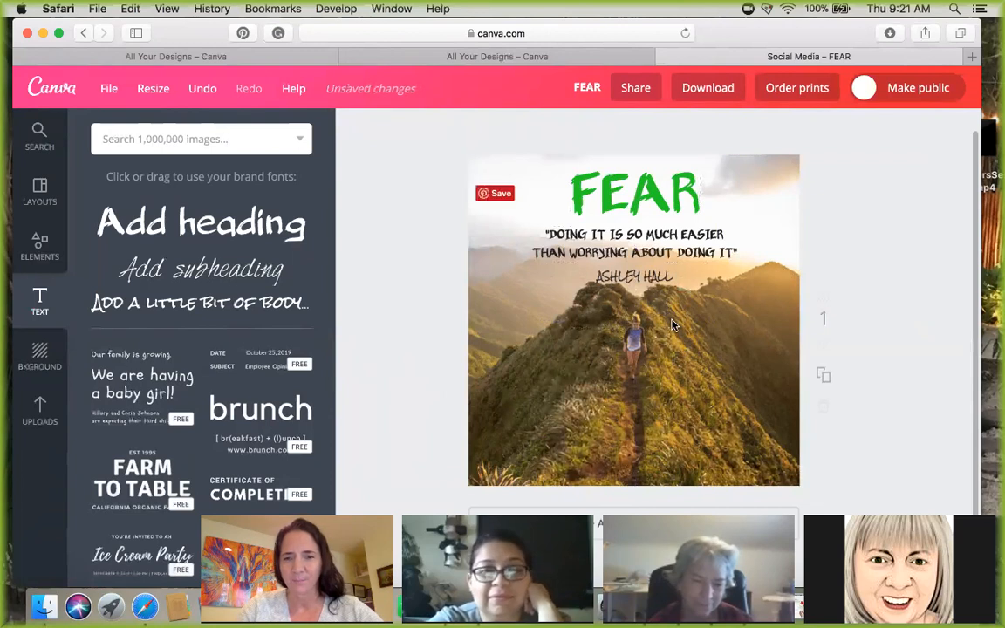
- Move the quote and author line lower over the hiker and make the quote light green
drag(651, 287, 648, 354)
drag(598, 255, 662, 324)
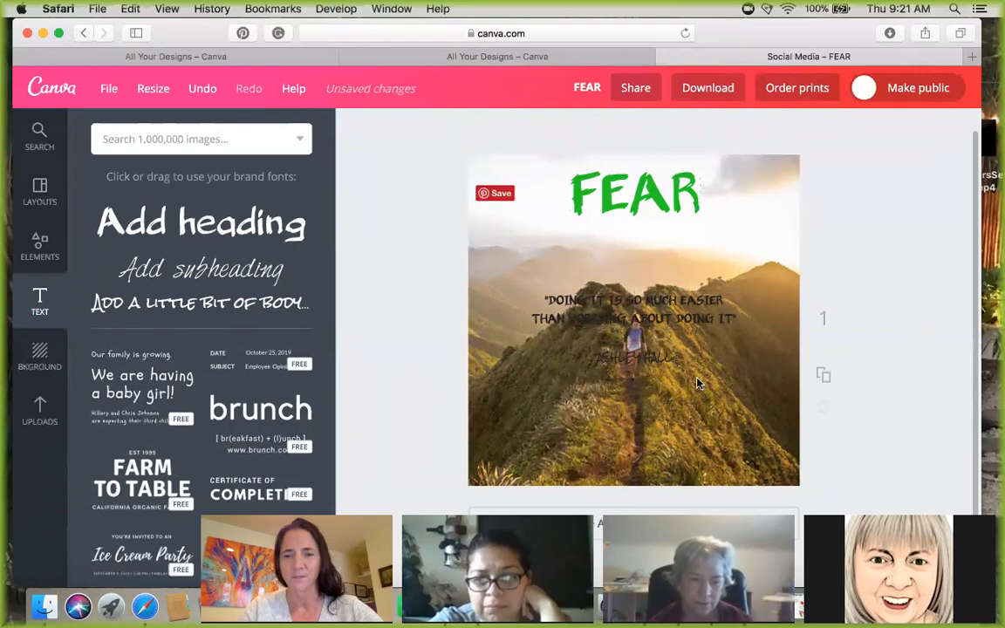
click(675, 314)
click(562, 126)
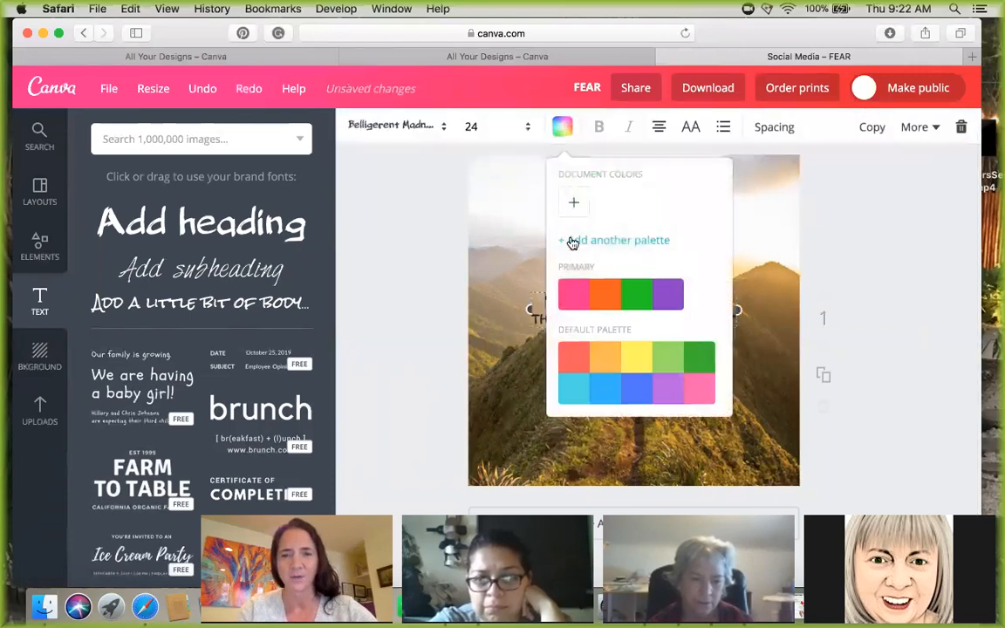
click(664, 359)
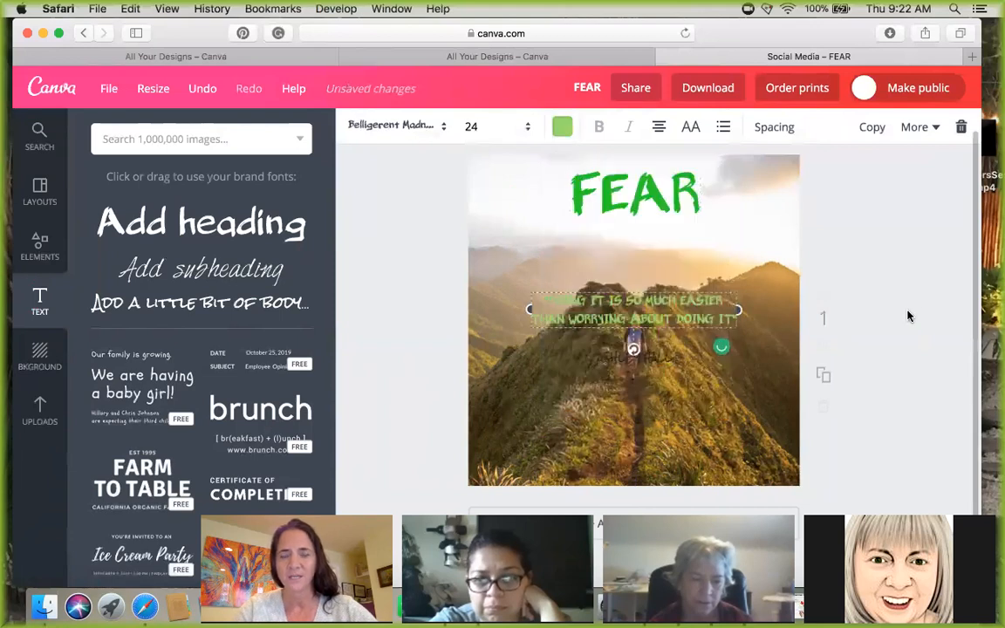
click(916, 330)
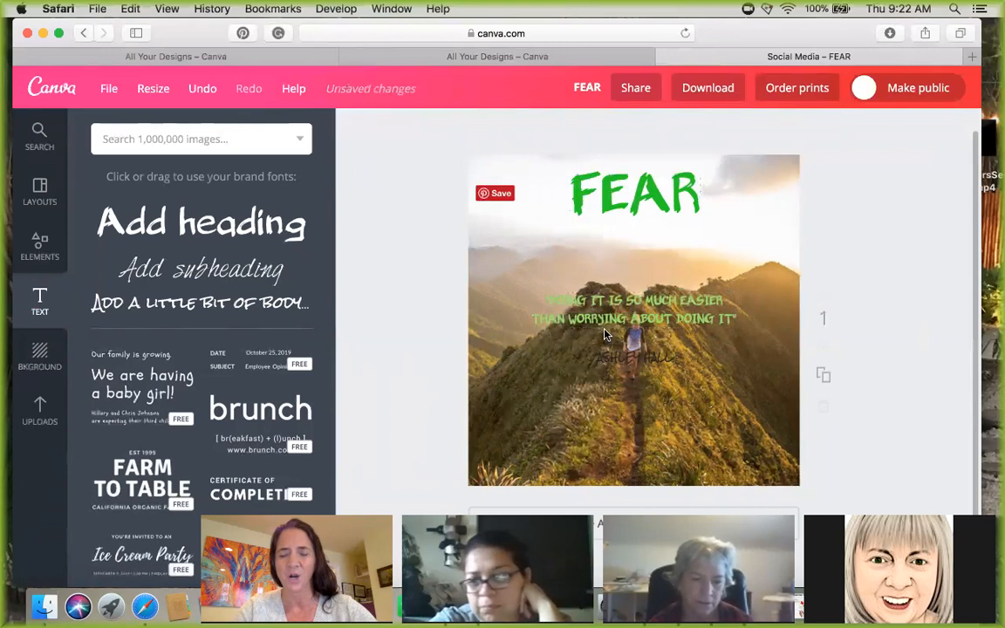
click(646, 358)
click(881, 265)
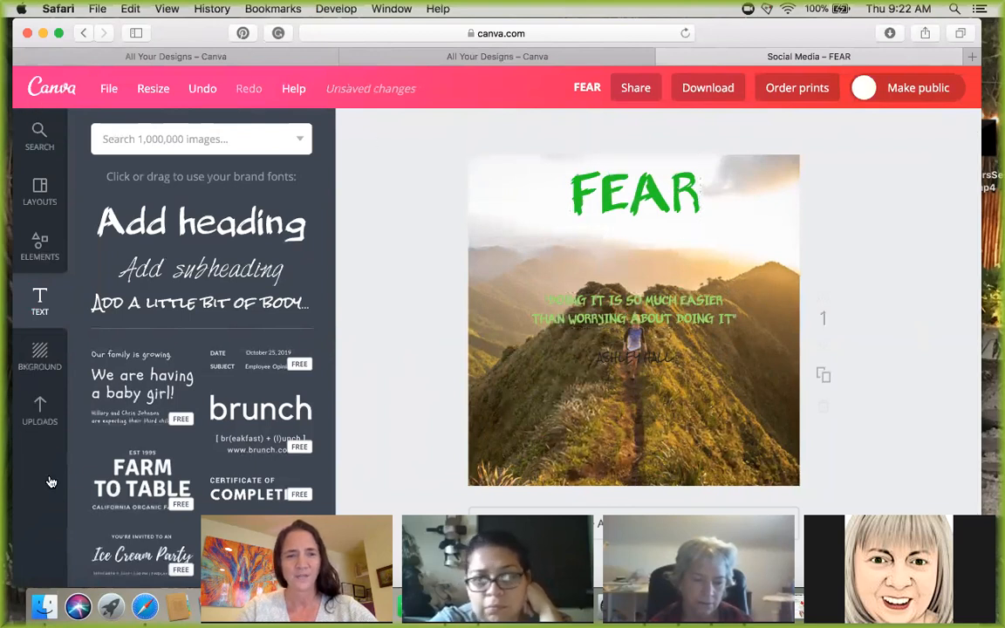
- Browse the Elements panel and bring up the basic Shapes: squares, rounded squares and circles
click(35, 245)
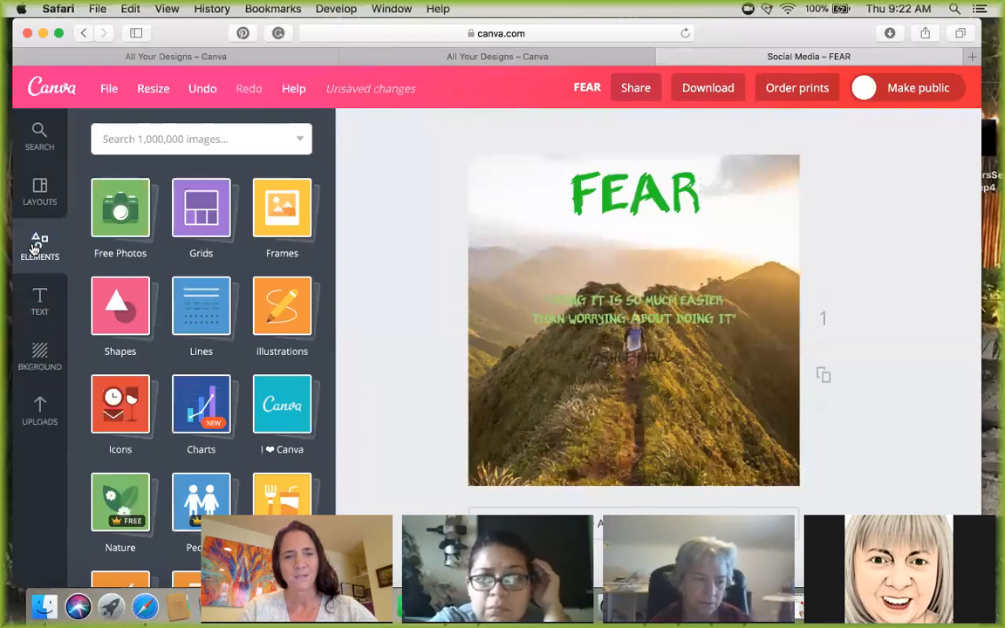
scroll(194, 375, down, 5)
scroll(194, 387, up, 5)
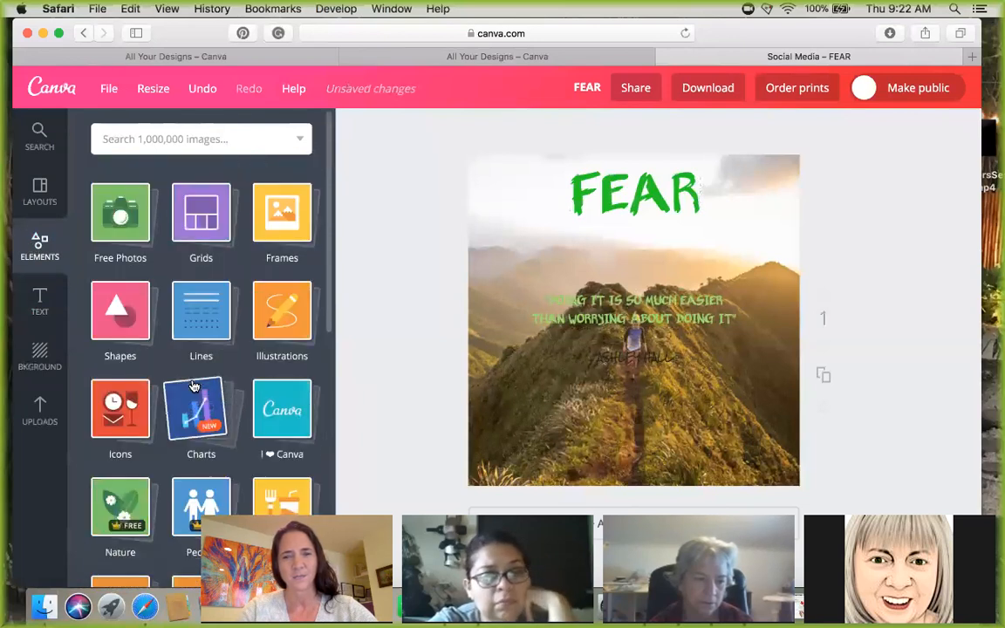
scroll(194, 386, down, 3)
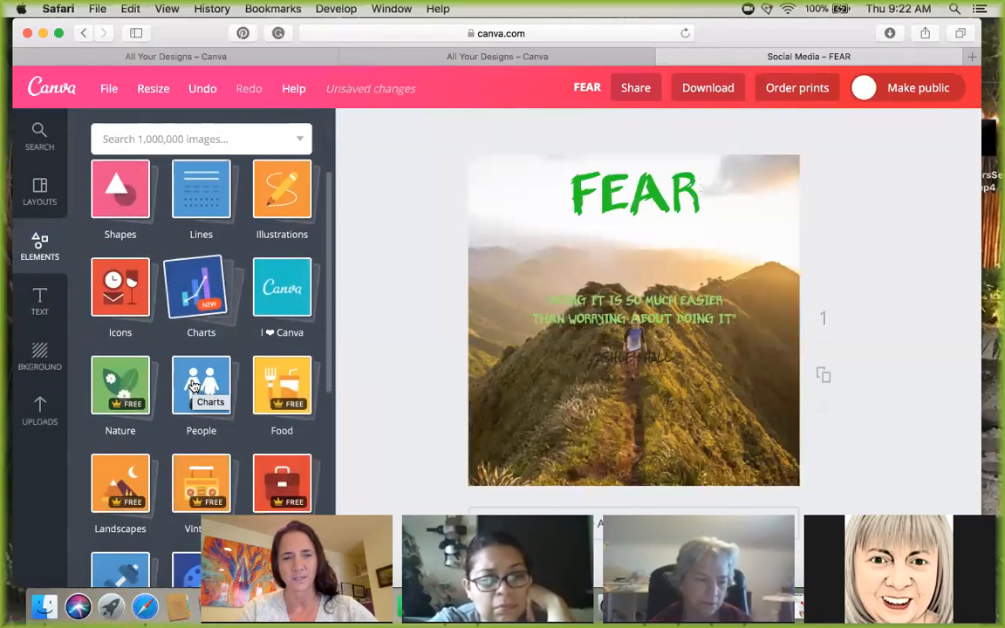
scroll(194, 387, up, 3)
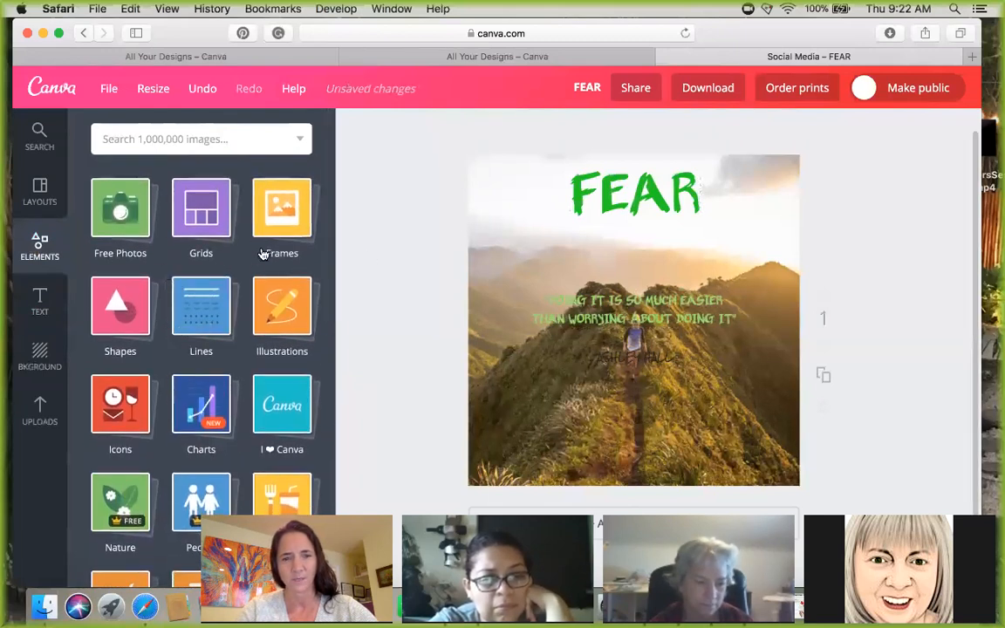
click(120, 308)
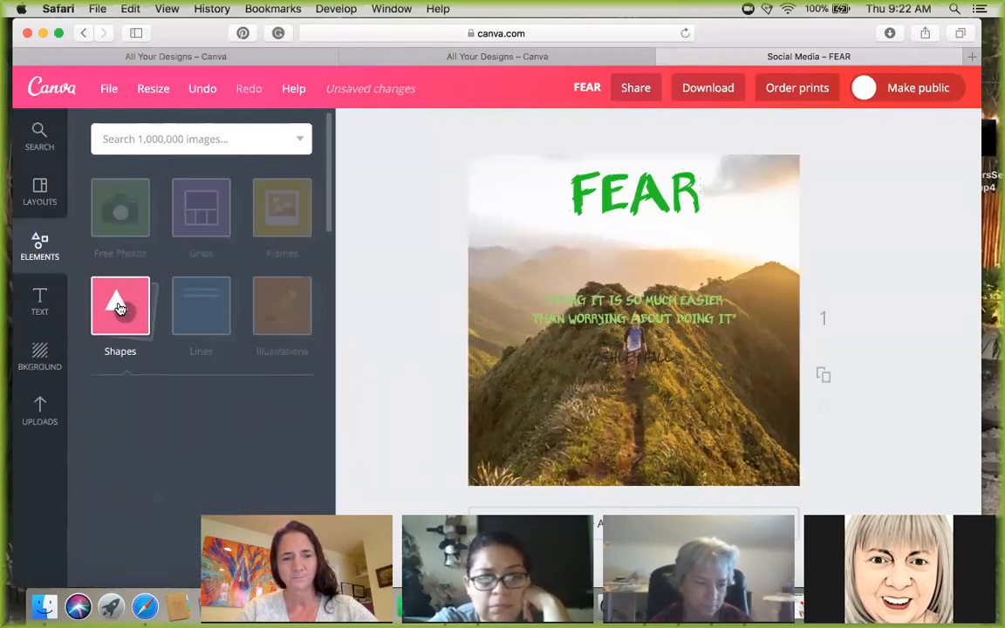
scroll(120, 309, down, 4)
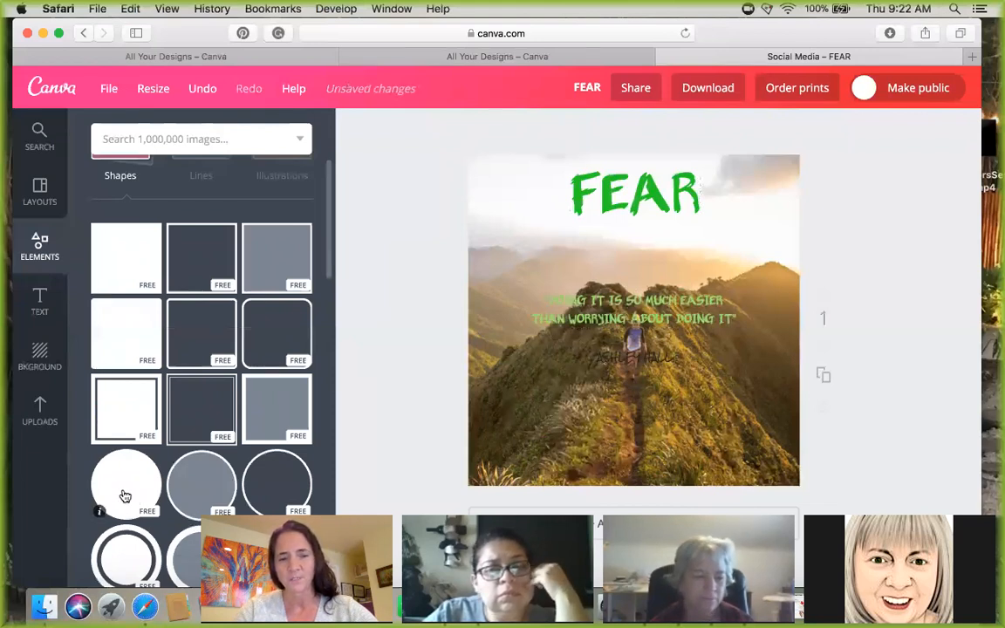
- Add a square shape and resize it into a wide pink rectangle below FEAR
click(117, 262)
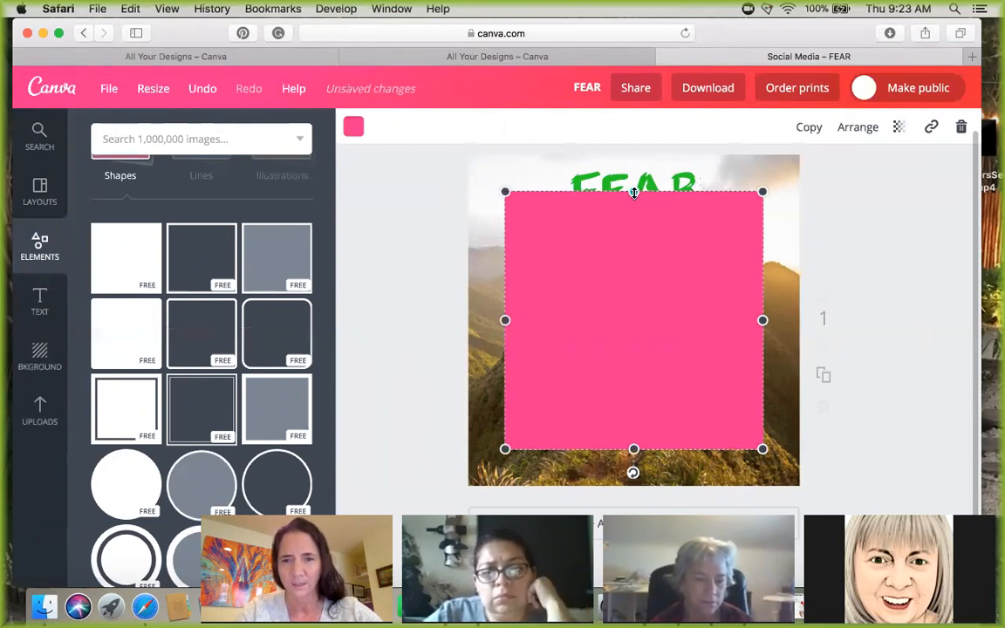
drag(634, 195, 635, 282)
drag(634, 450, 647, 374)
mouse_move(533, 327)
mouse_down()
mouse_move(548, 328)
mouse_move(528, 326)
mouse_up()
drag(764, 326, 744, 329)
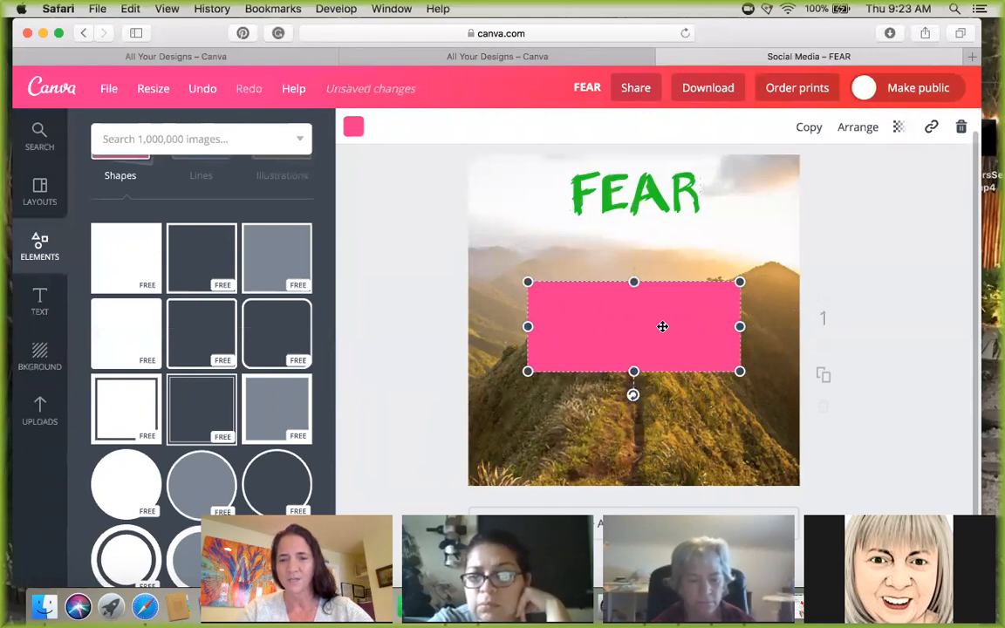
- Send the pink rectangle back in the layer order so the quote and author text show above it
click(855, 131)
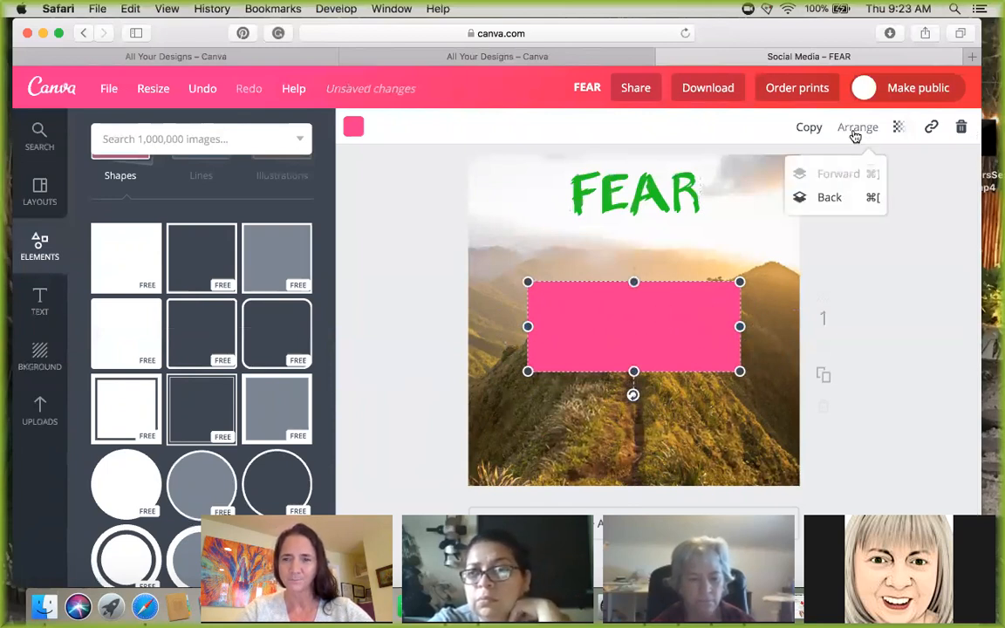
click(835, 197)
click(836, 197)
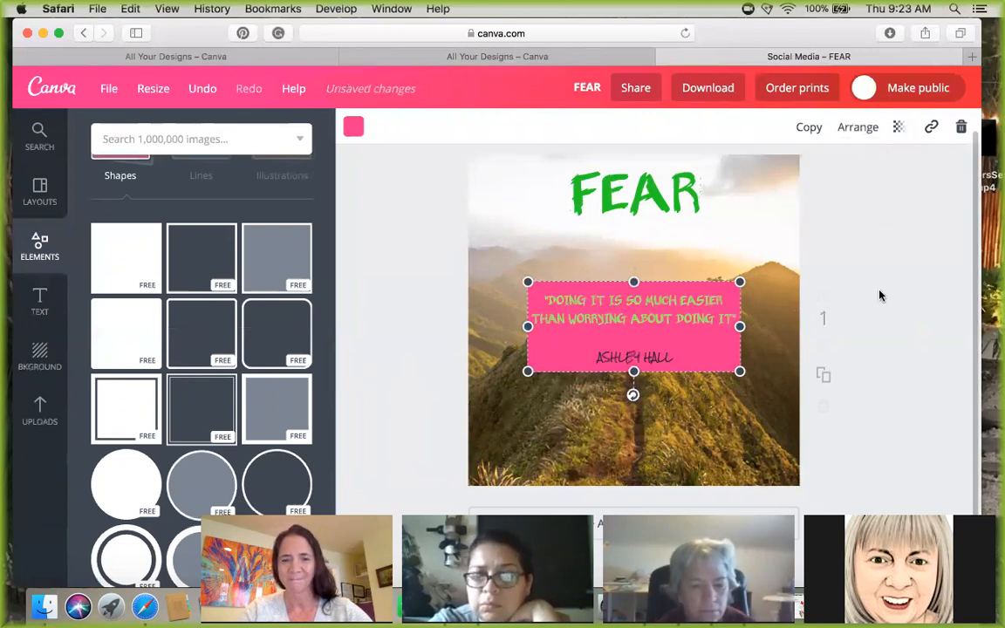
click(856, 128)
click(842, 177)
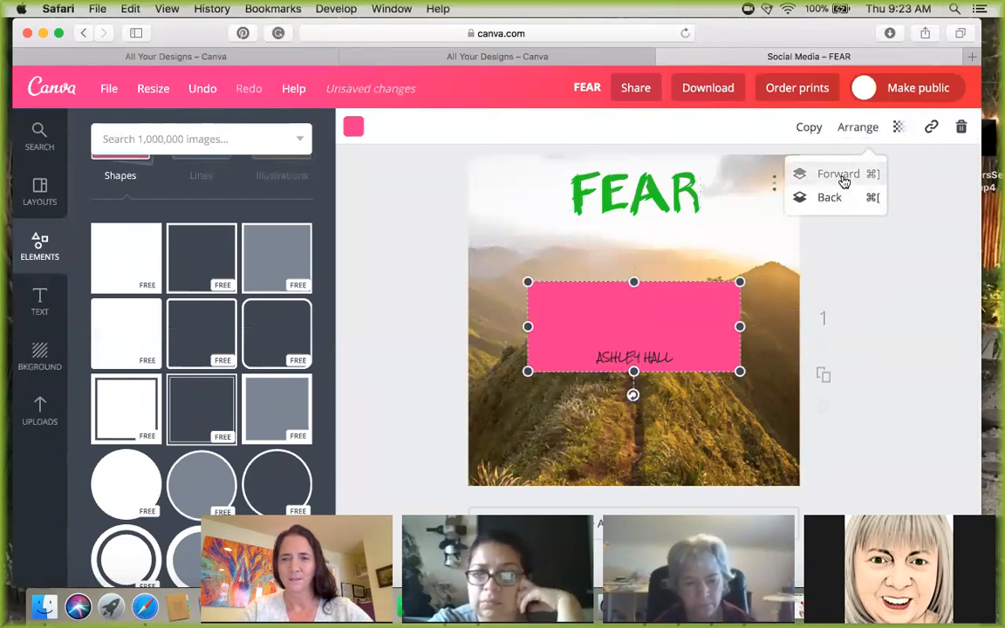
click(843, 178)
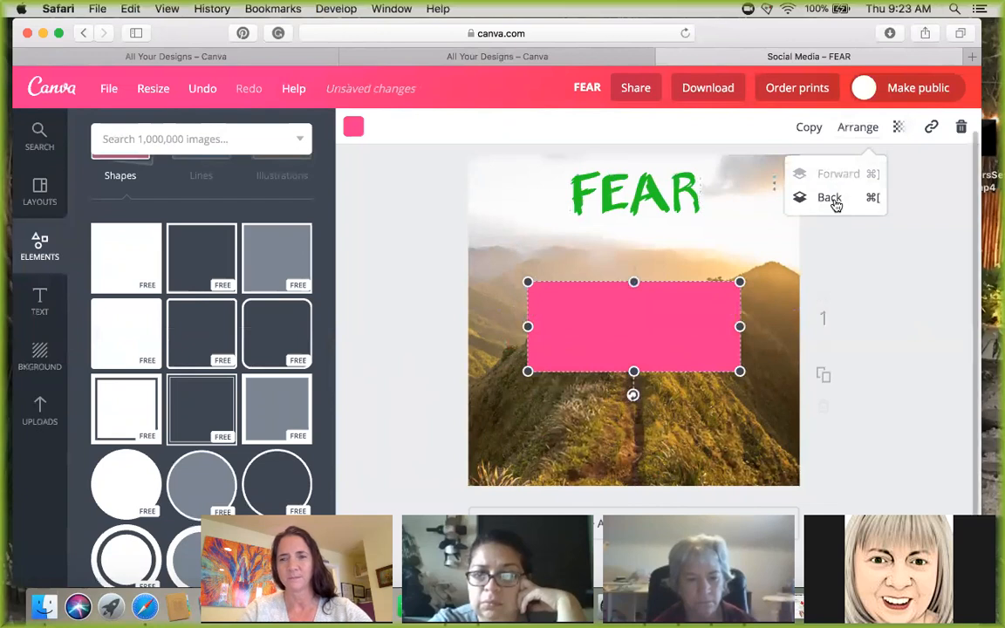
click(833, 200)
click(834, 199)
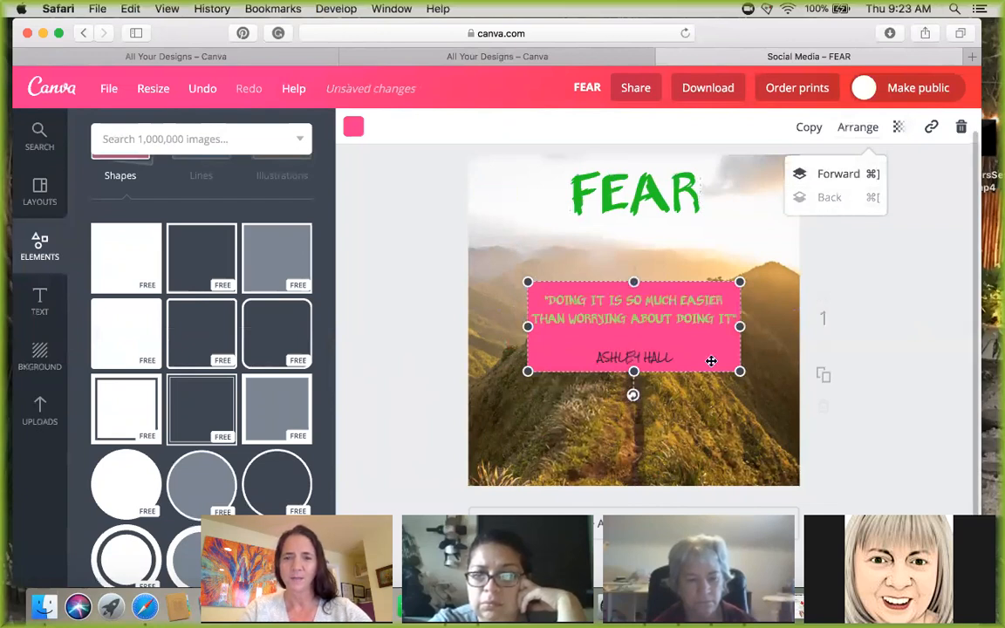
- Change the rectangle's fill from pink to white
click(357, 129)
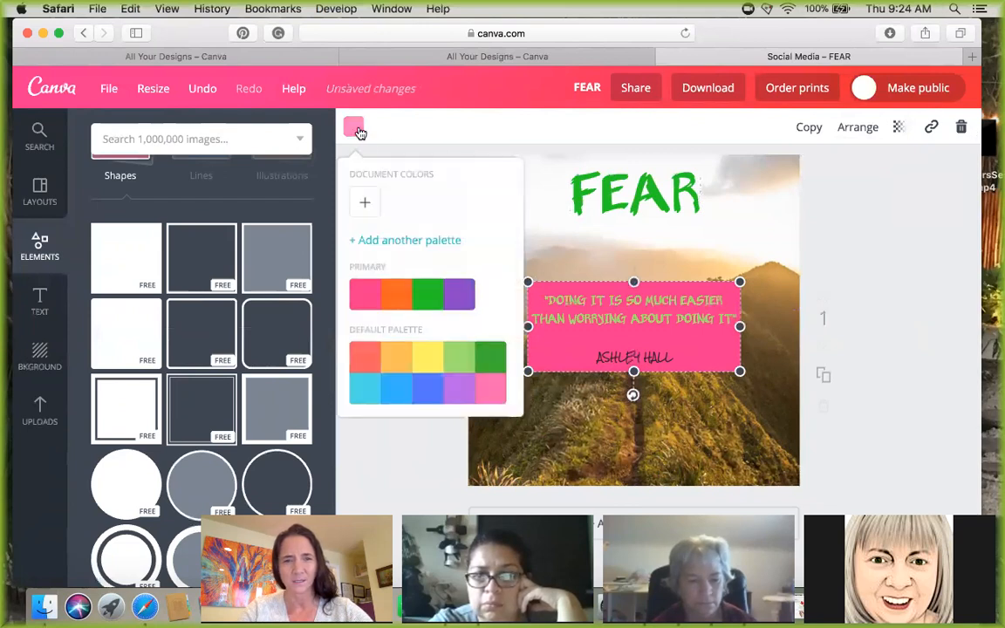
scroll(375, 367, down, 2)
scroll(426, 303, up, 1)
scroll(426, 303, down, 1)
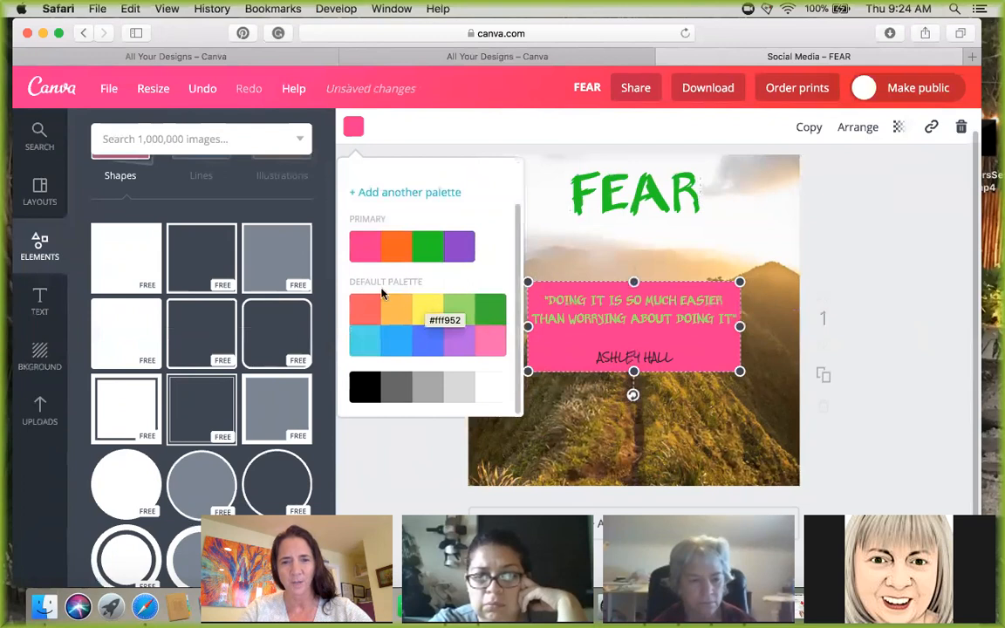
click(490, 395)
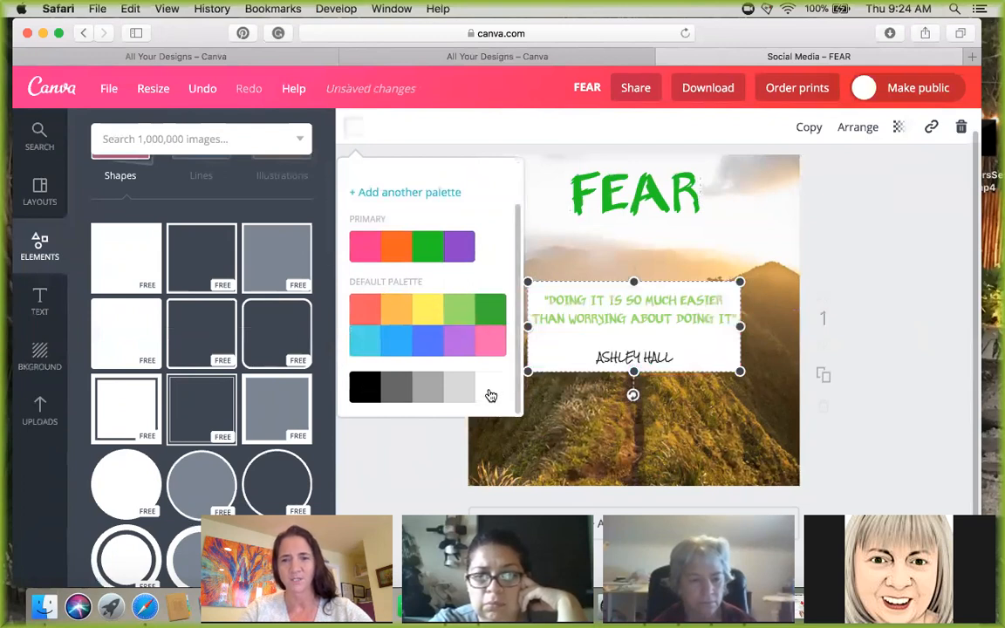
click(932, 315)
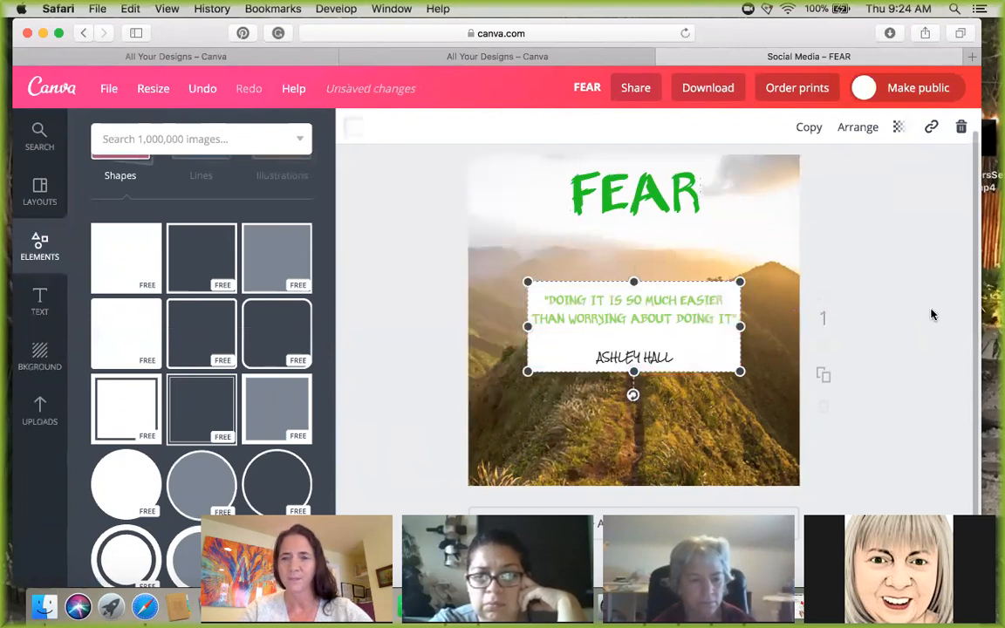
- Set the white box's transparency to 63 so the mountain photo shows through
click(898, 129)
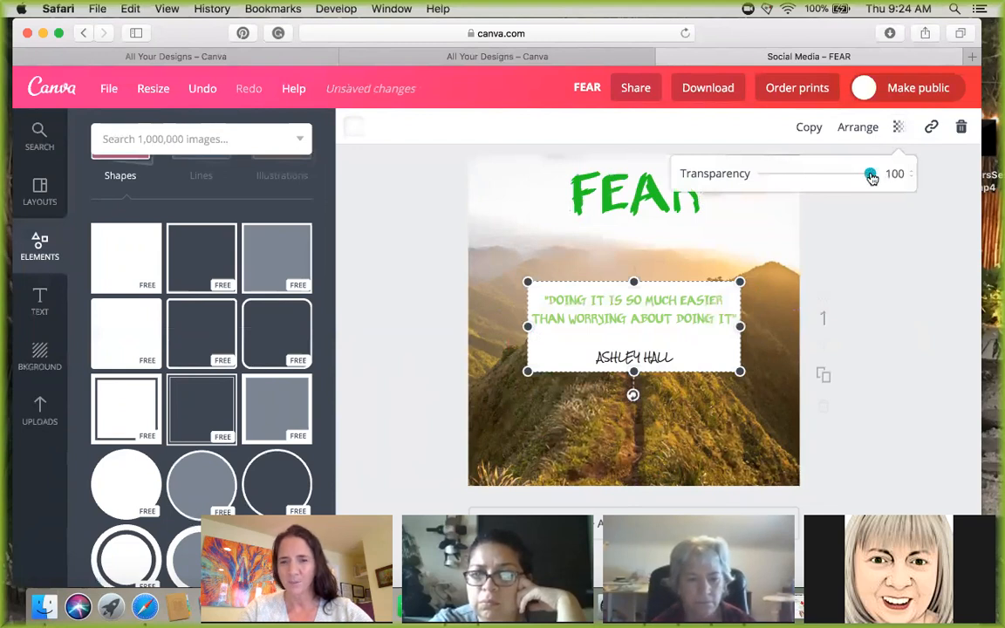
drag(872, 176, 830, 176)
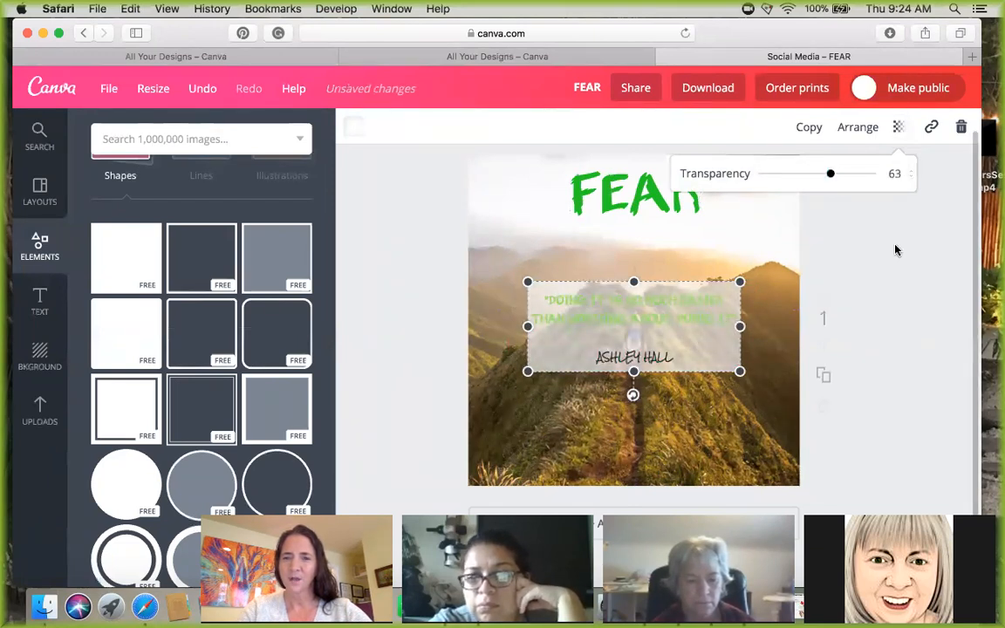
click(895, 251)
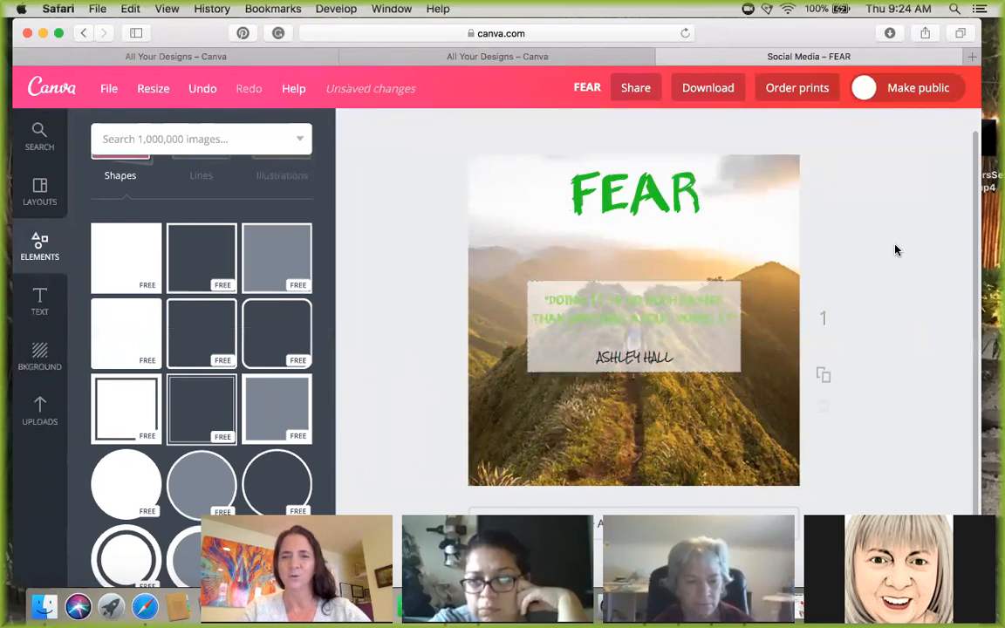
- Recolour the two-line quote from light green to black
click(674, 303)
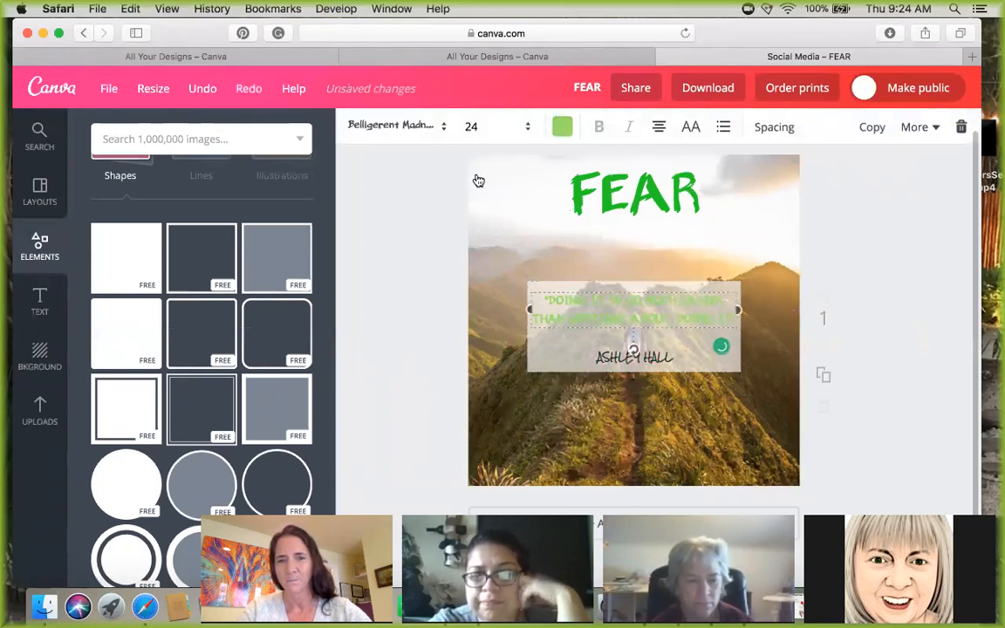
click(562, 129)
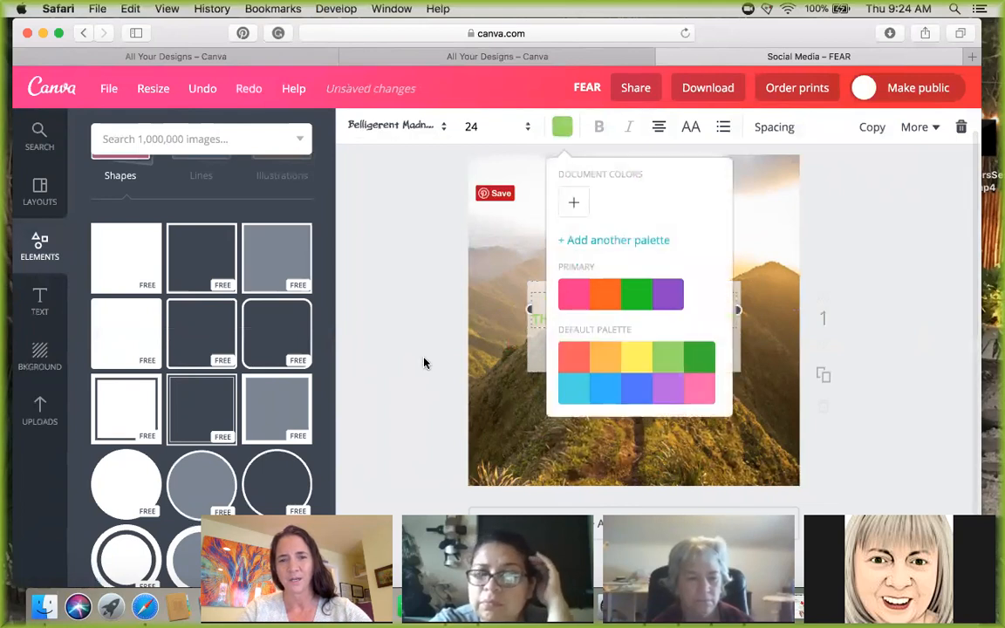
scroll(667, 343, down, 3)
click(569, 386)
click(889, 194)
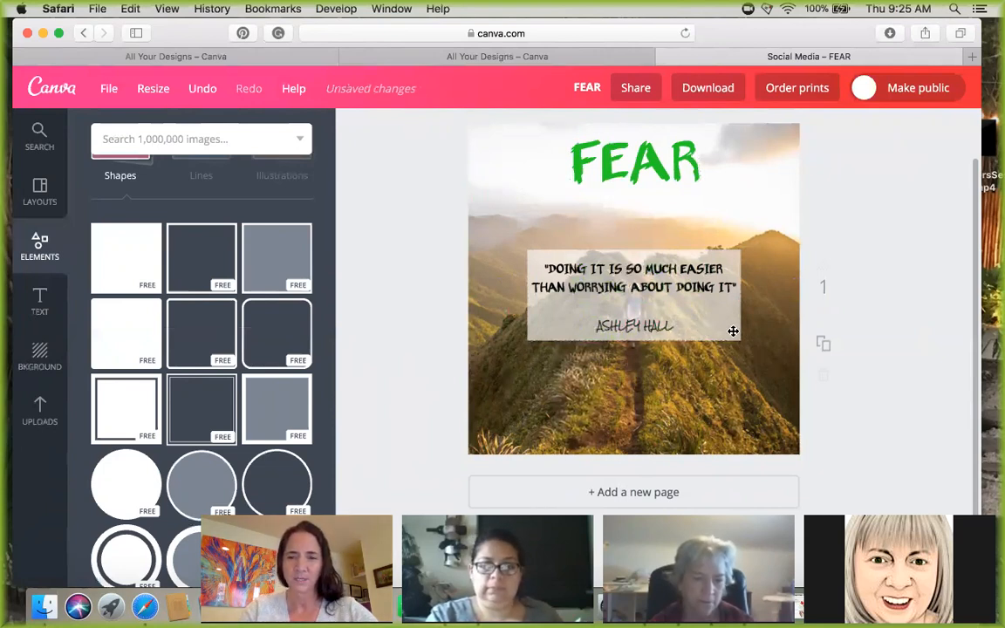
click(733, 332)
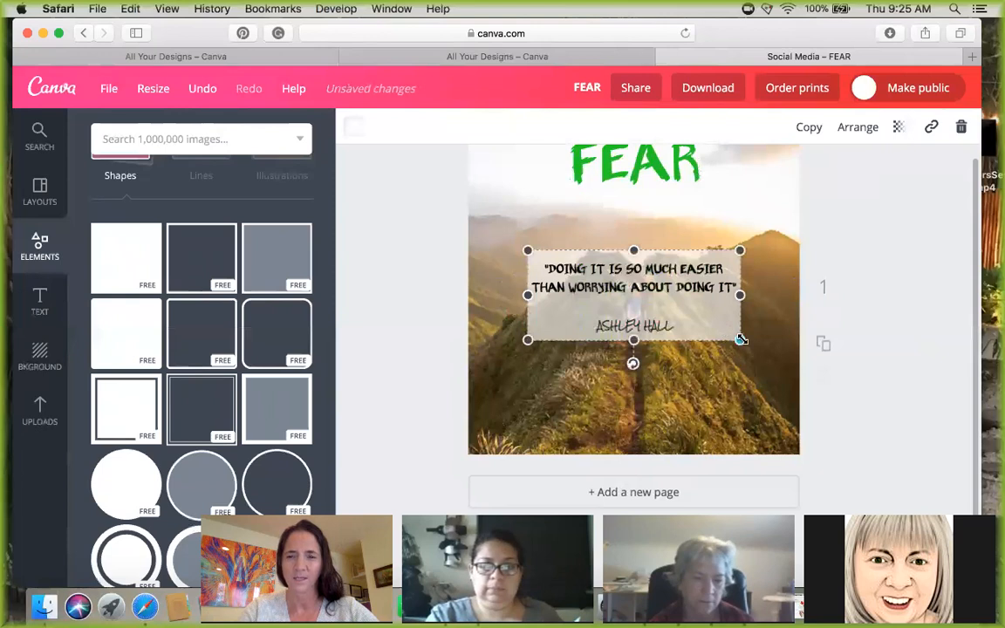
drag(742, 342, 761, 349)
drag(527, 252, 511, 238)
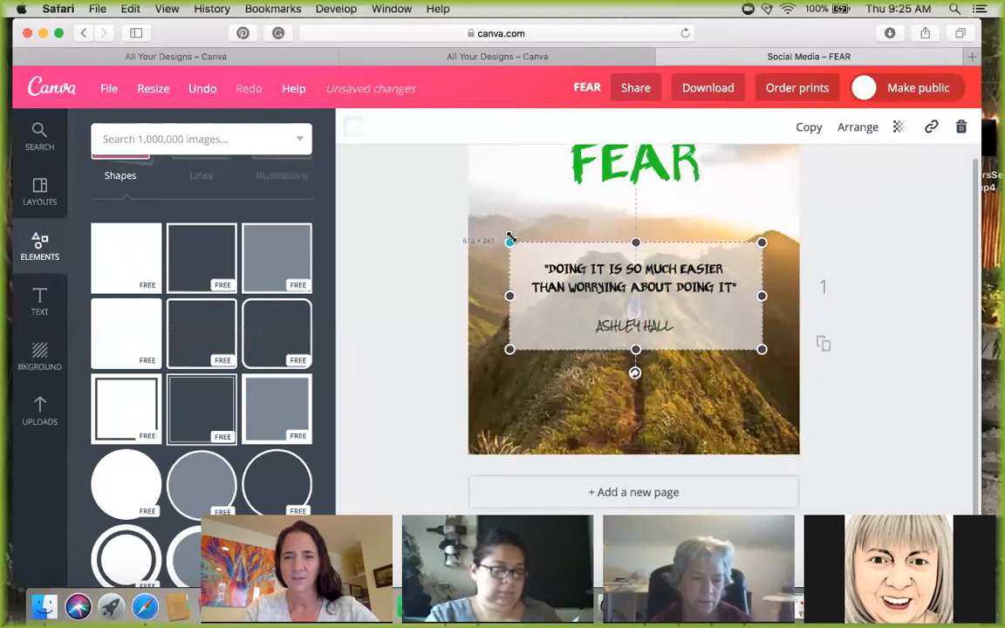
click(908, 276)
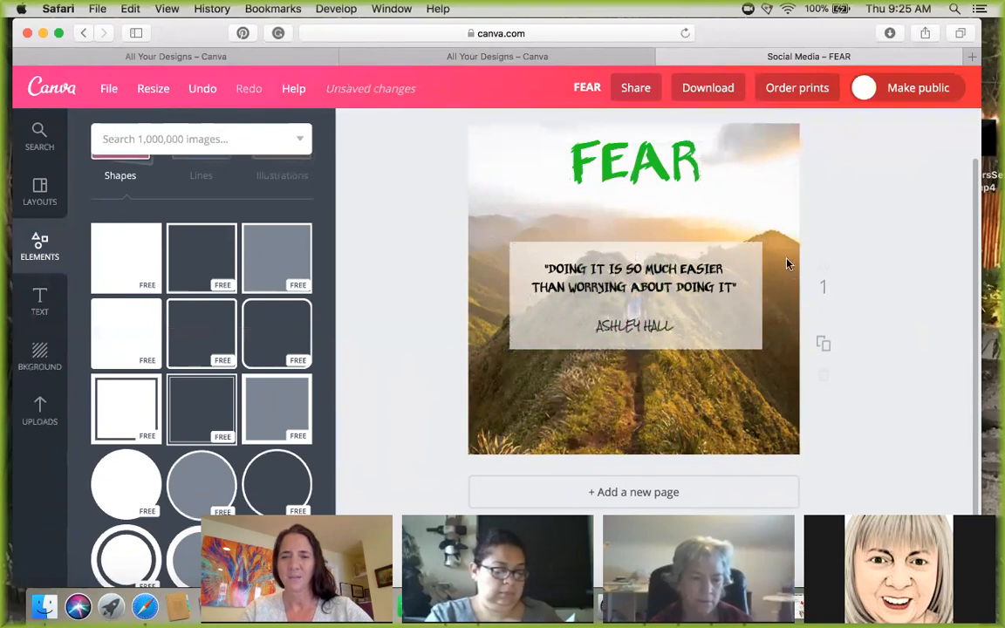
click(754, 260)
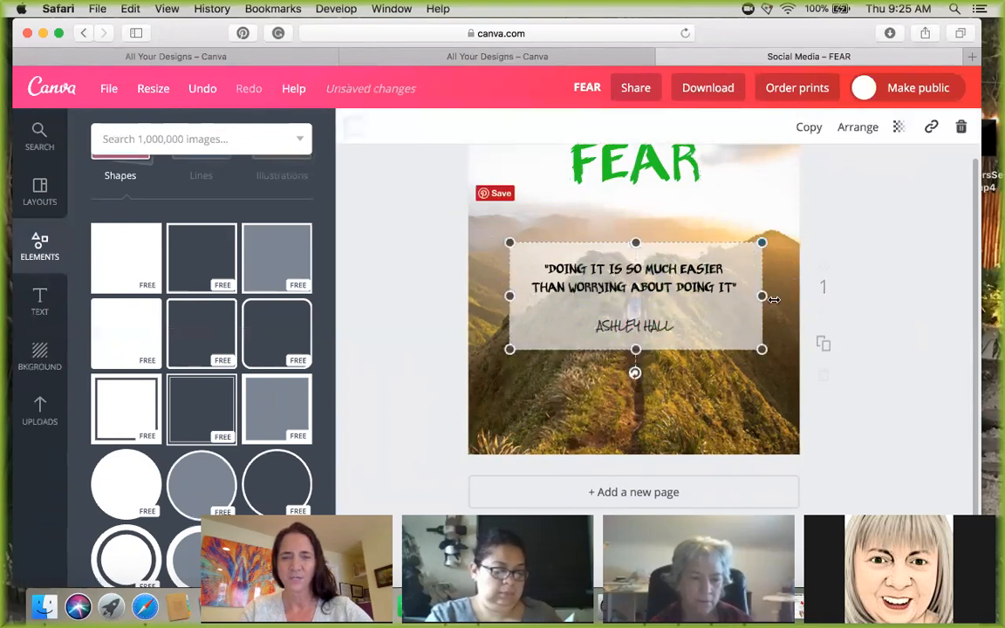
scroll(734, 244, up, 2)
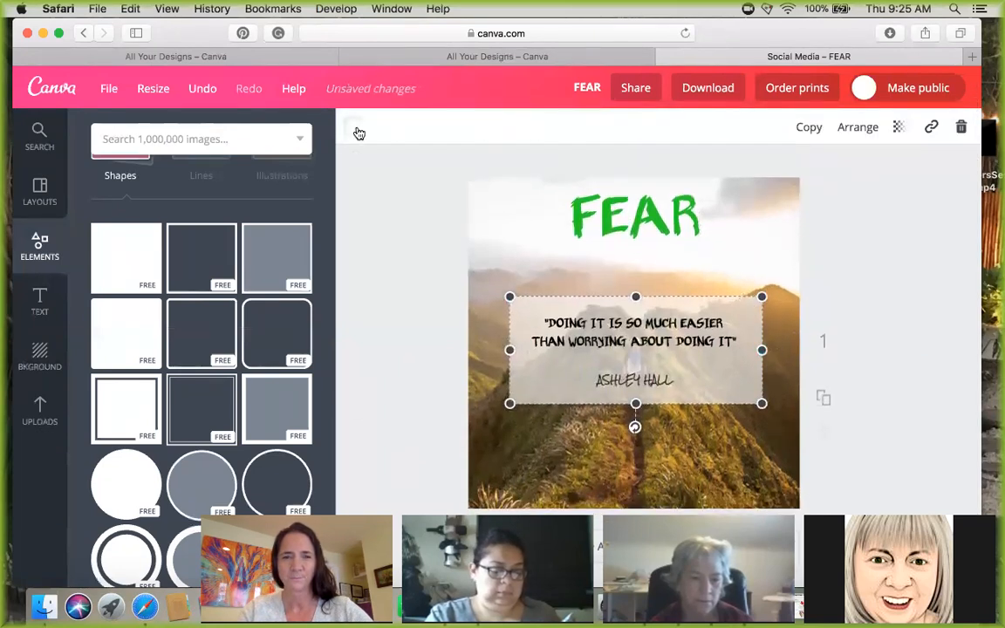
- Fill the translucent quote box with light green from the Default palette
click(357, 131)
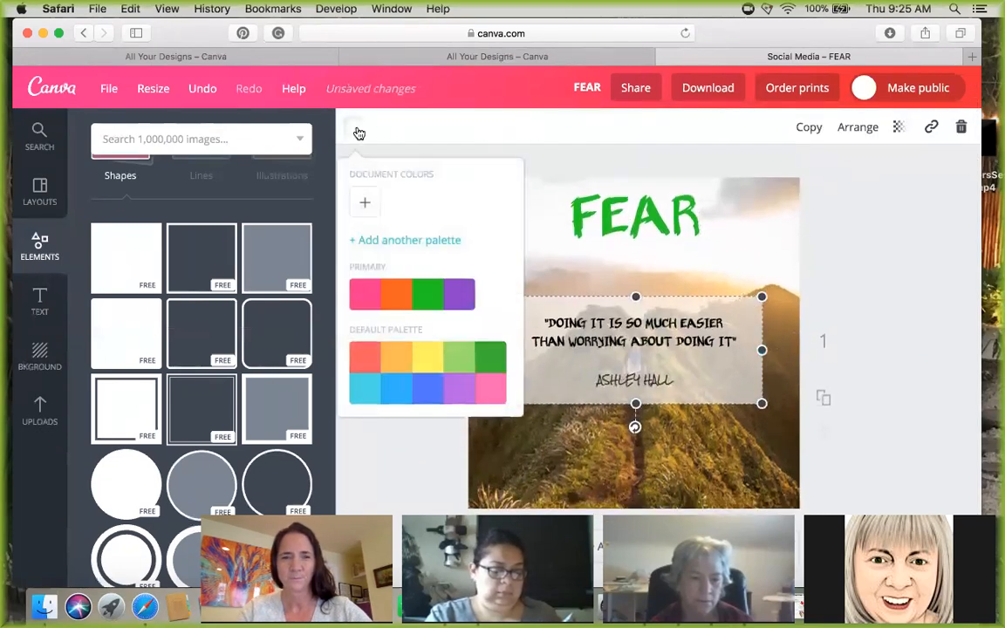
click(459, 359)
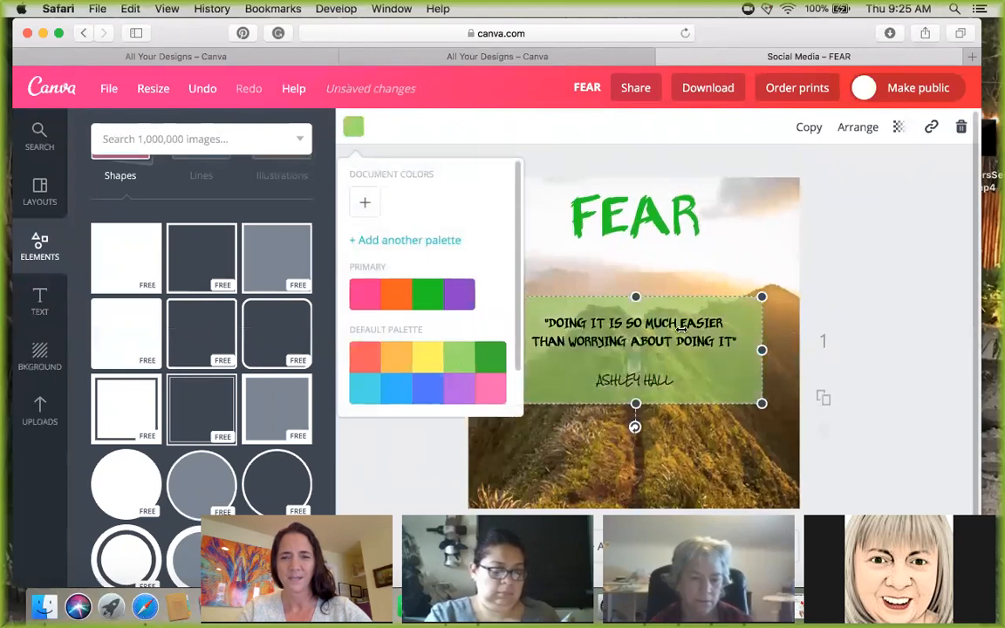
click(928, 283)
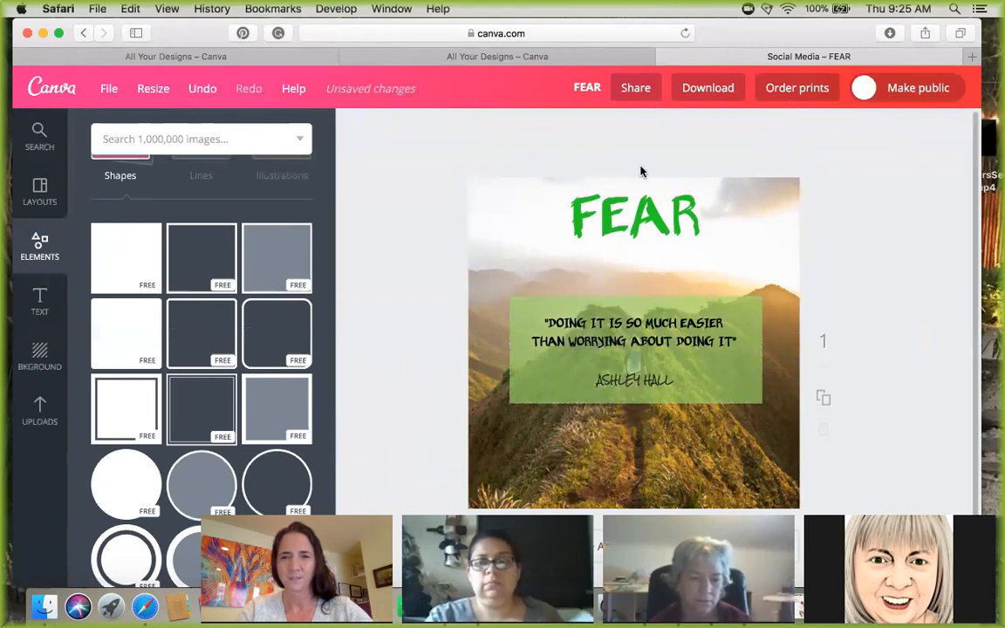
click(646, 202)
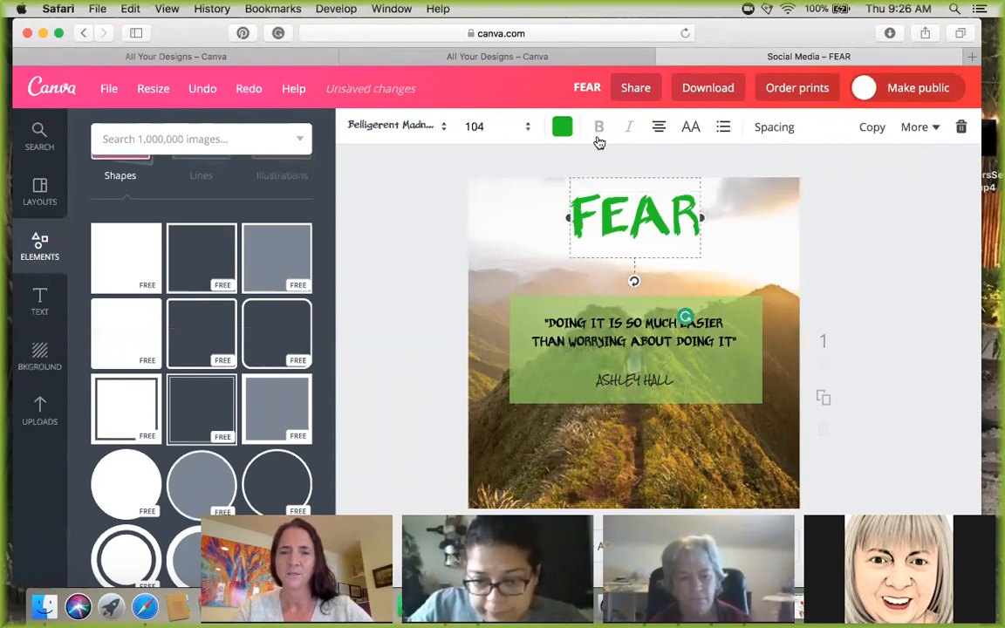
click(662, 377)
click(662, 377)
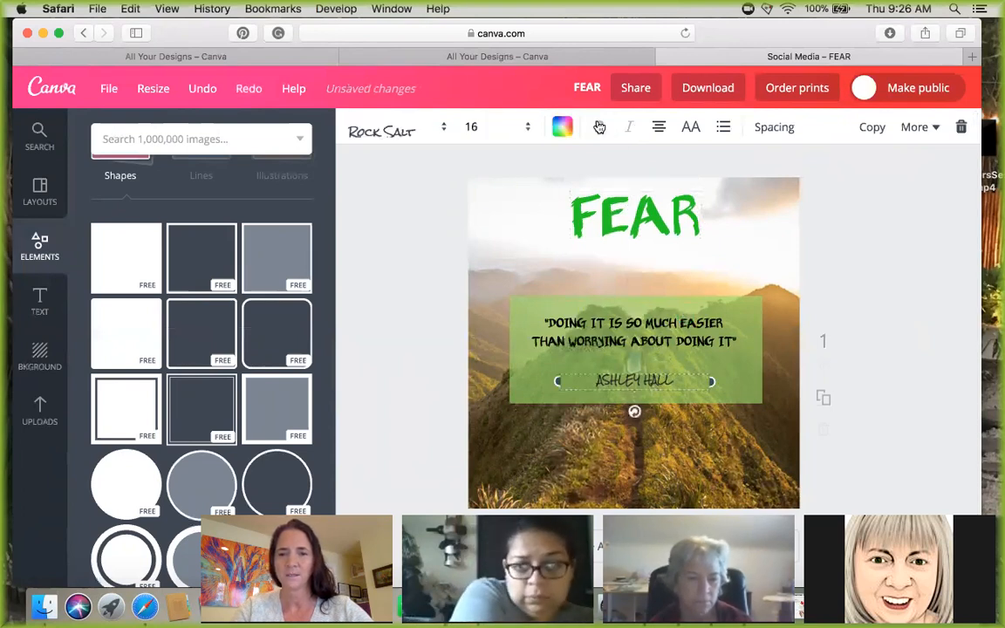
click(353, 130)
scroll(413, 364, down, 5)
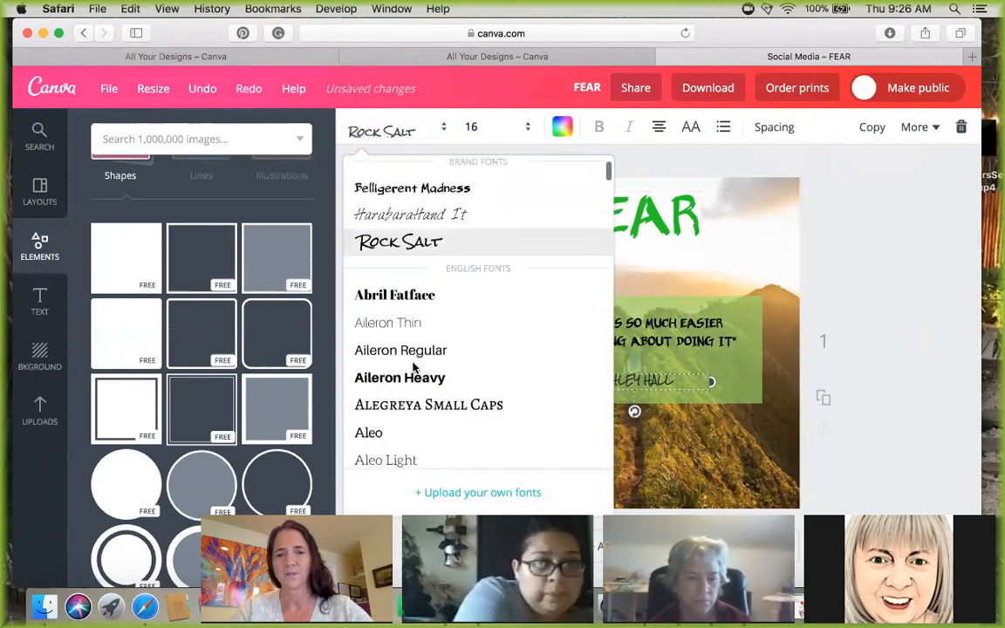
scroll(418, 345, down, 18)
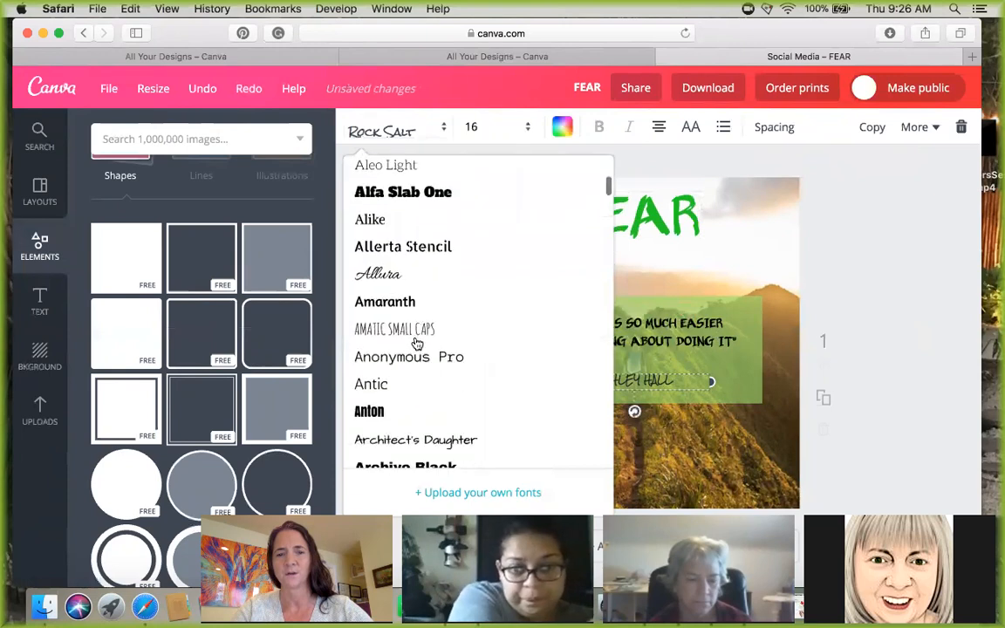
scroll(417, 343, down, 20)
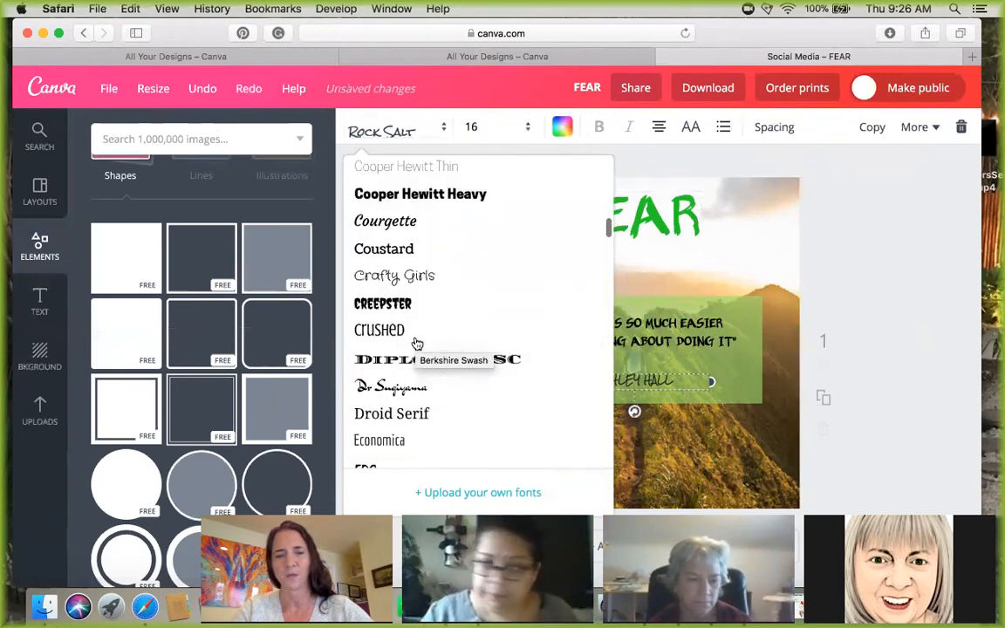
scroll(417, 343, down, 20)
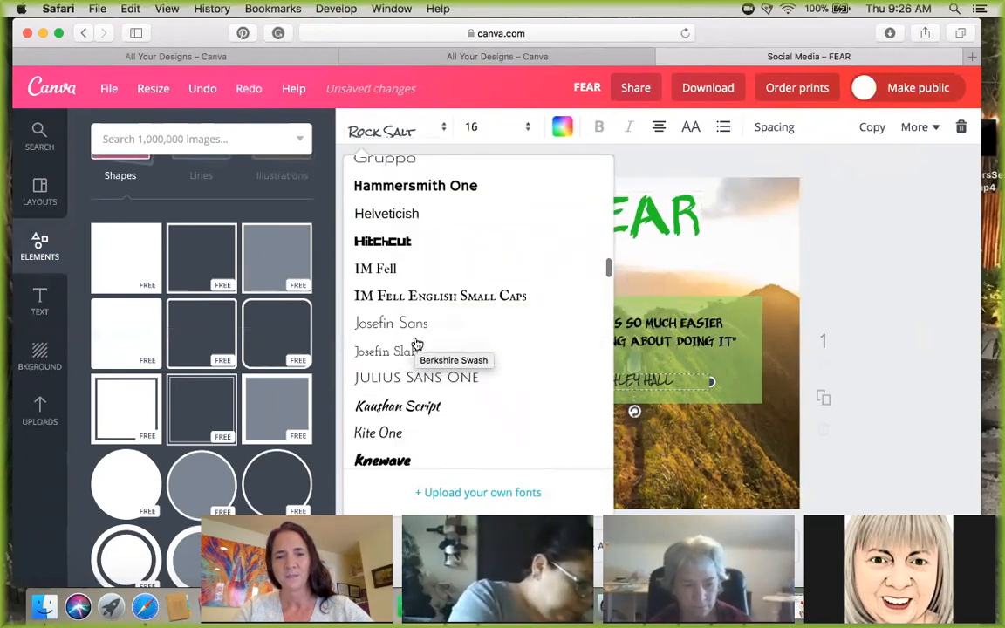
scroll(417, 344, down, 15)
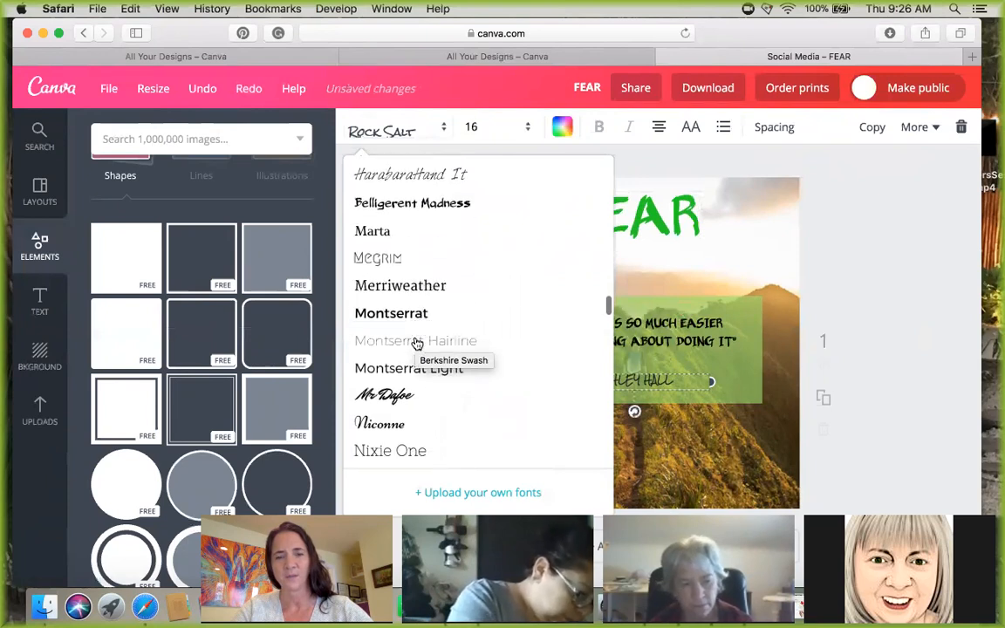
scroll(417, 343, down, 15)
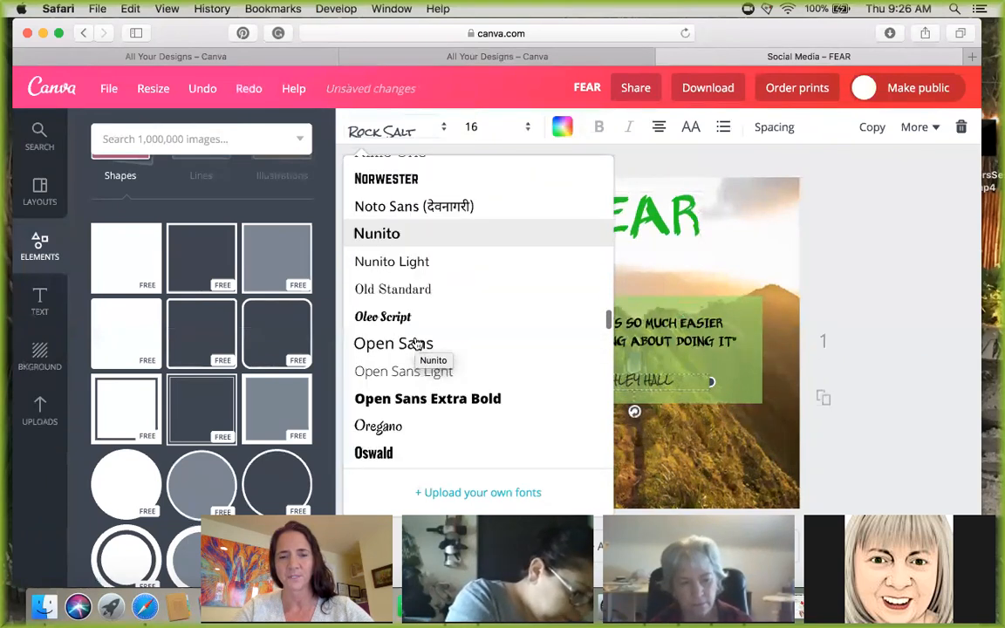
scroll(417, 343, down, 15)
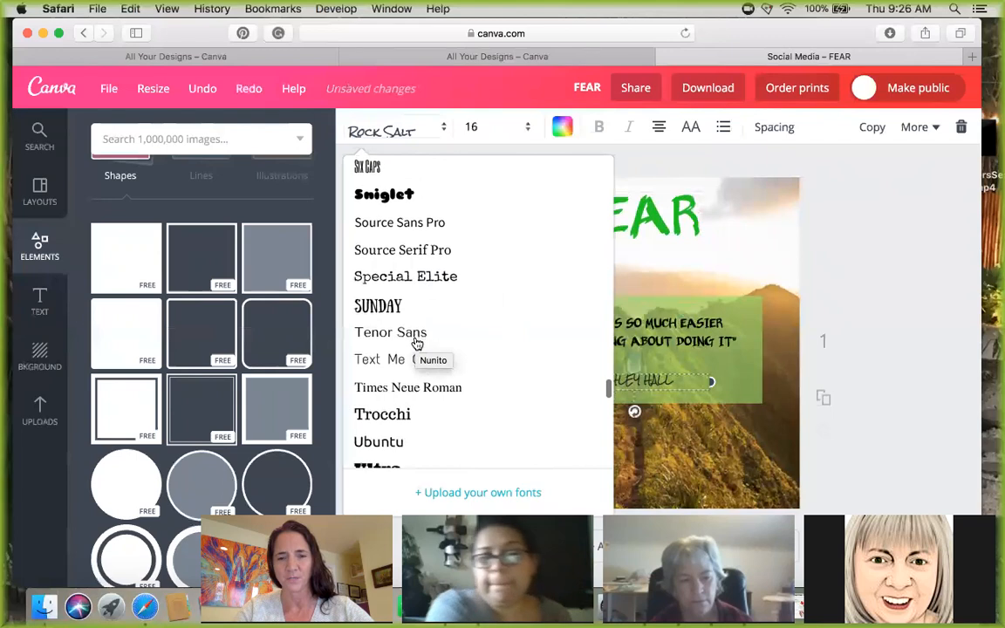
scroll(417, 343, down, 10)
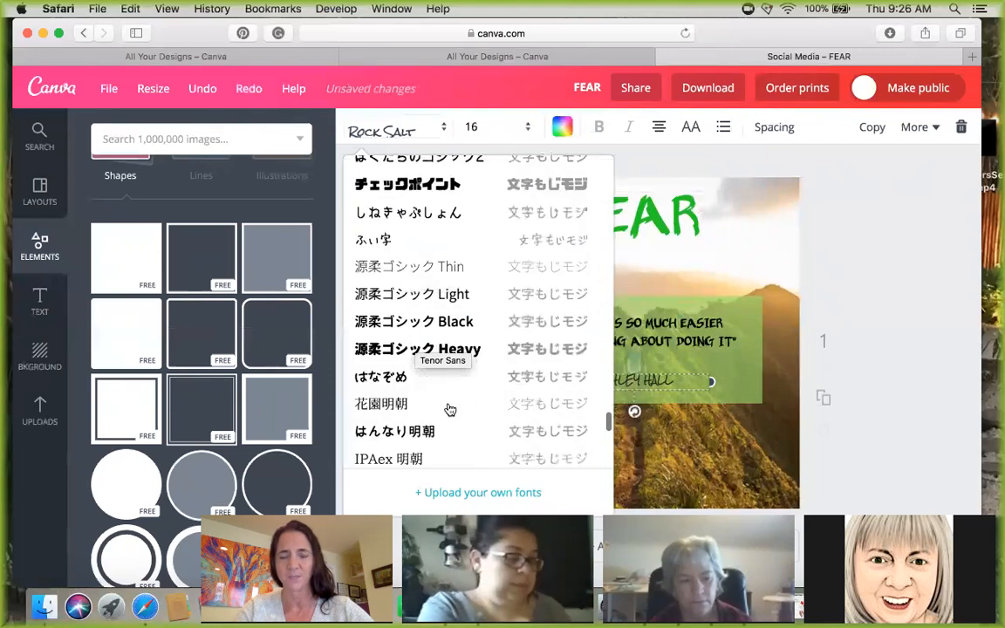
click(876, 265)
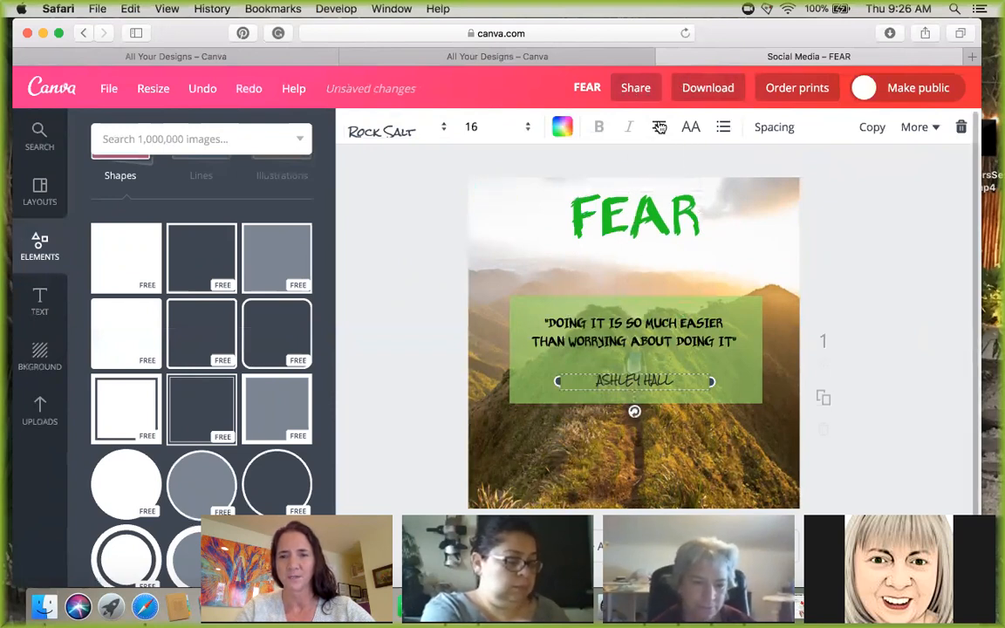
click(660, 327)
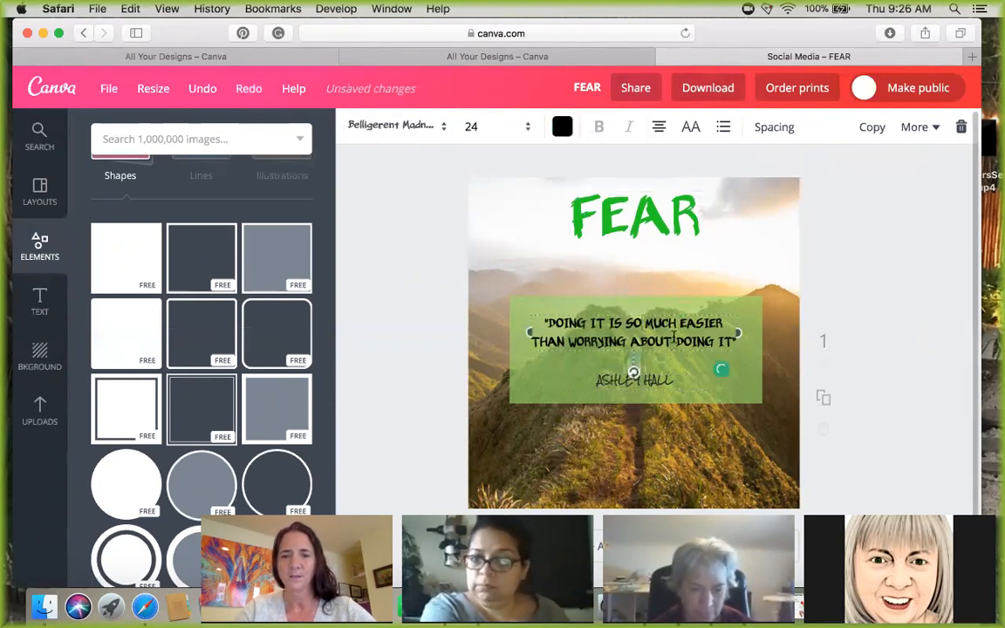
click(660, 128)
click(662, 175)
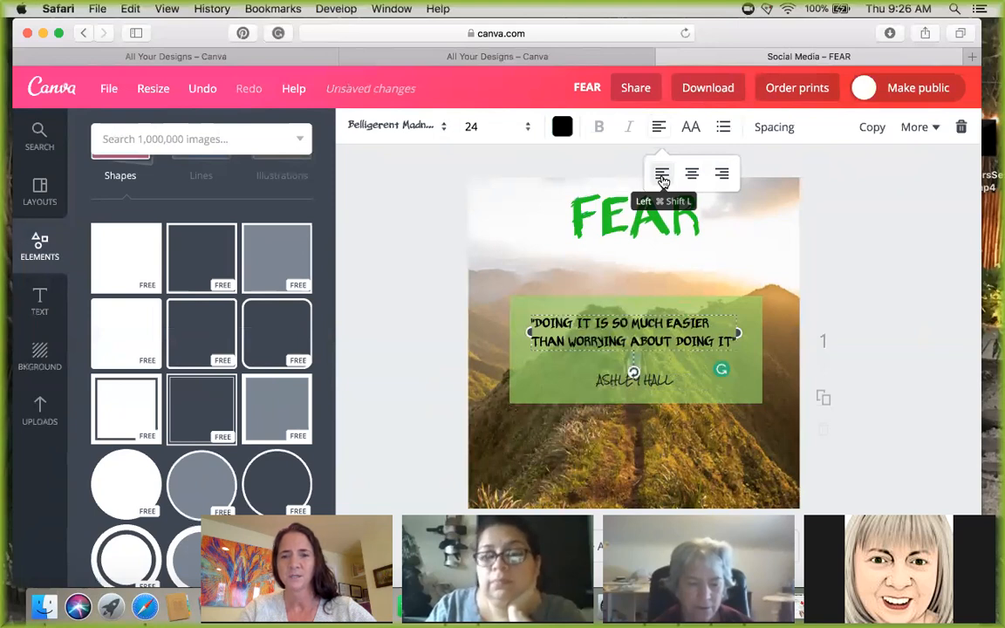
click(692, 176)
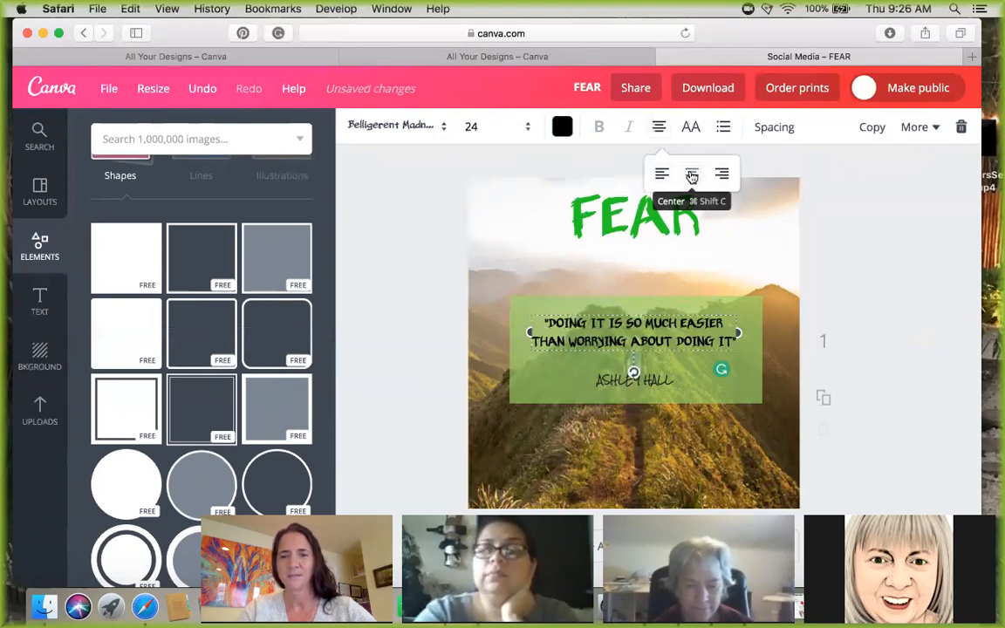
click(723, 176)
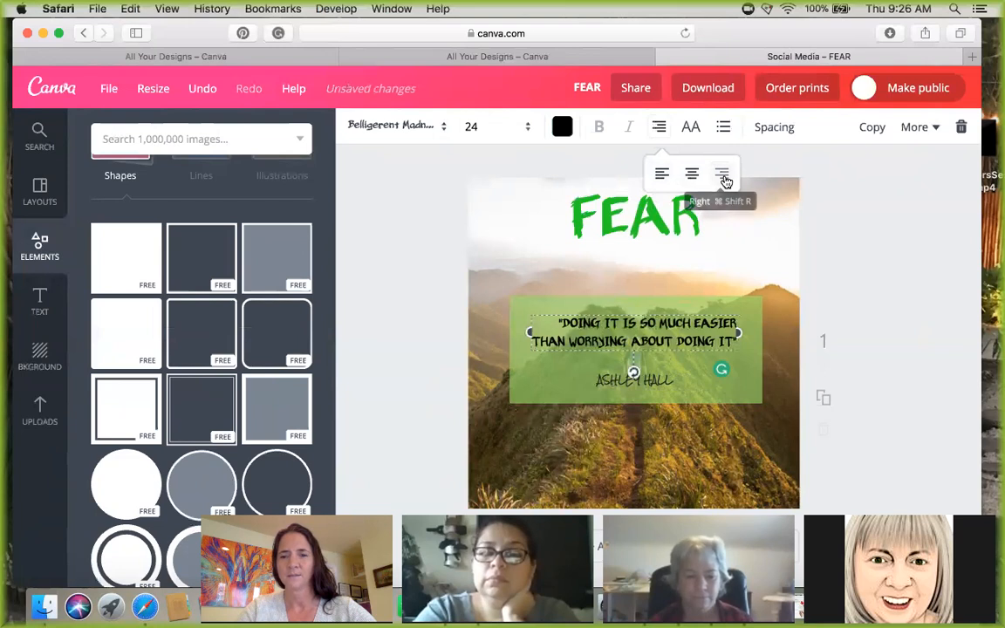
click(663, 173)
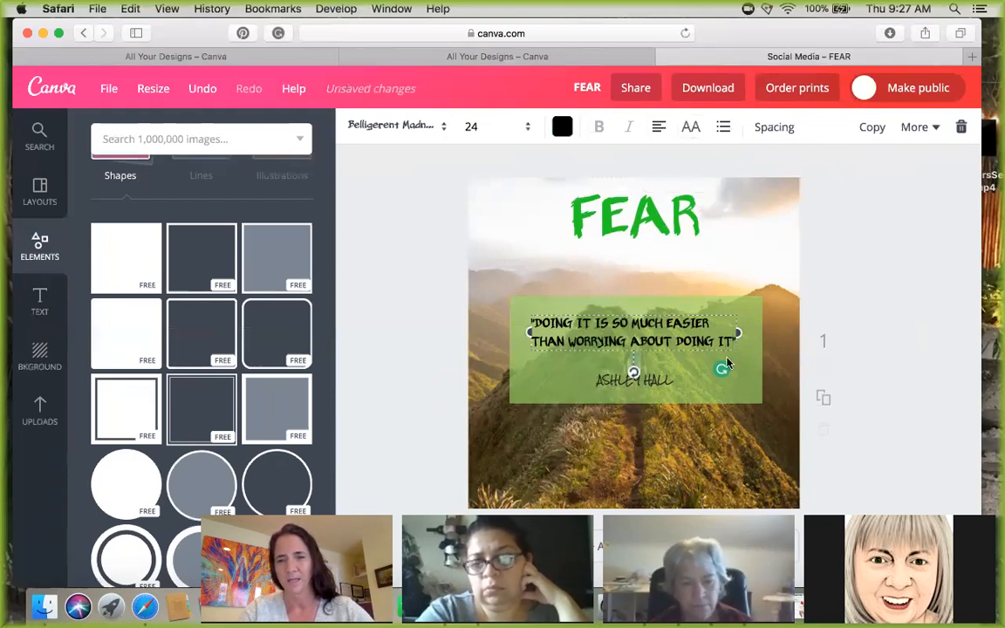
click(692, 128)
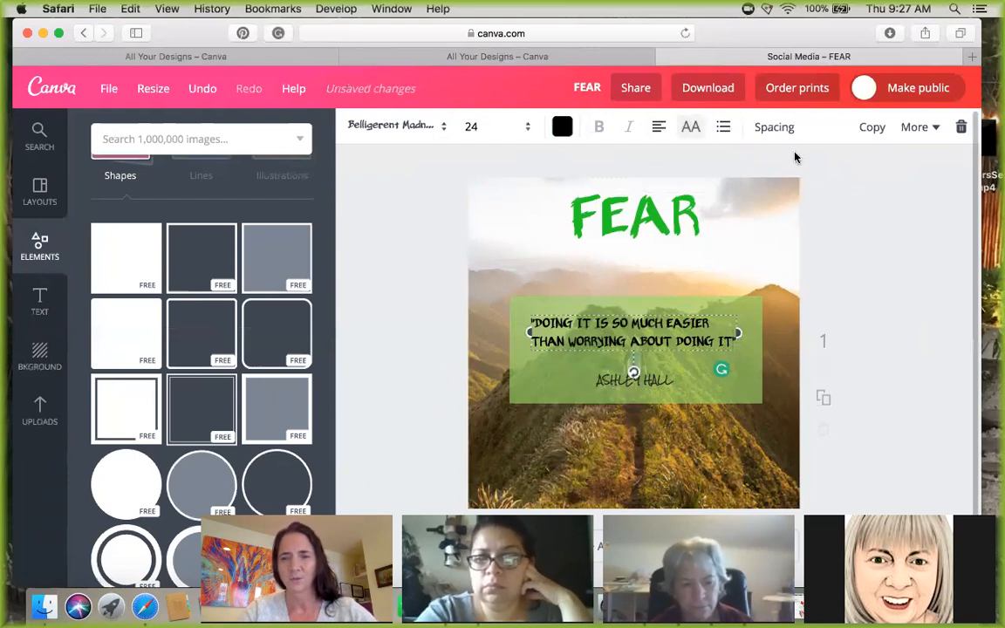
click(724, 128)
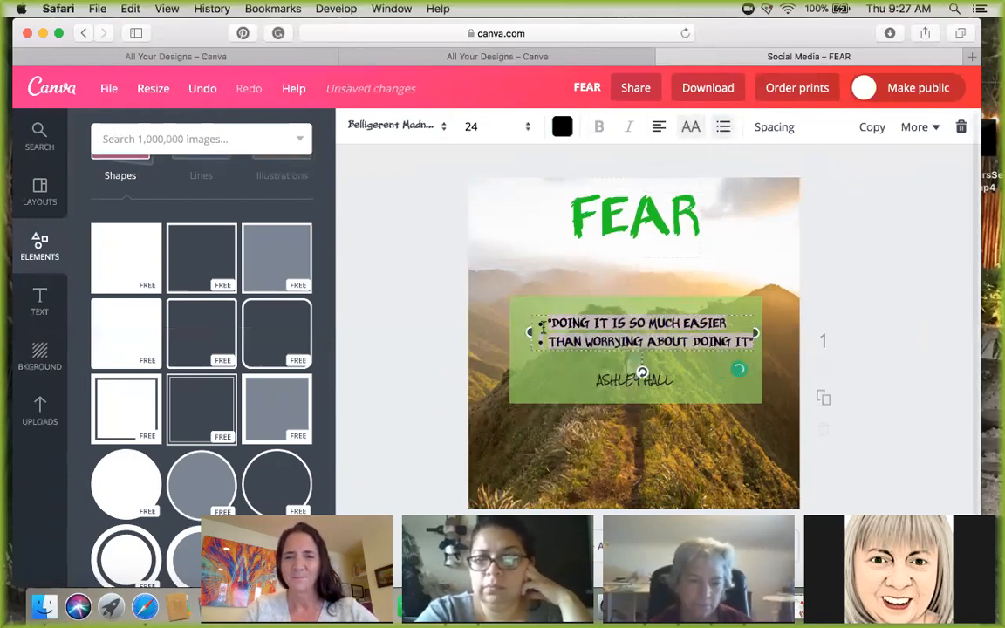
click(724, 128)
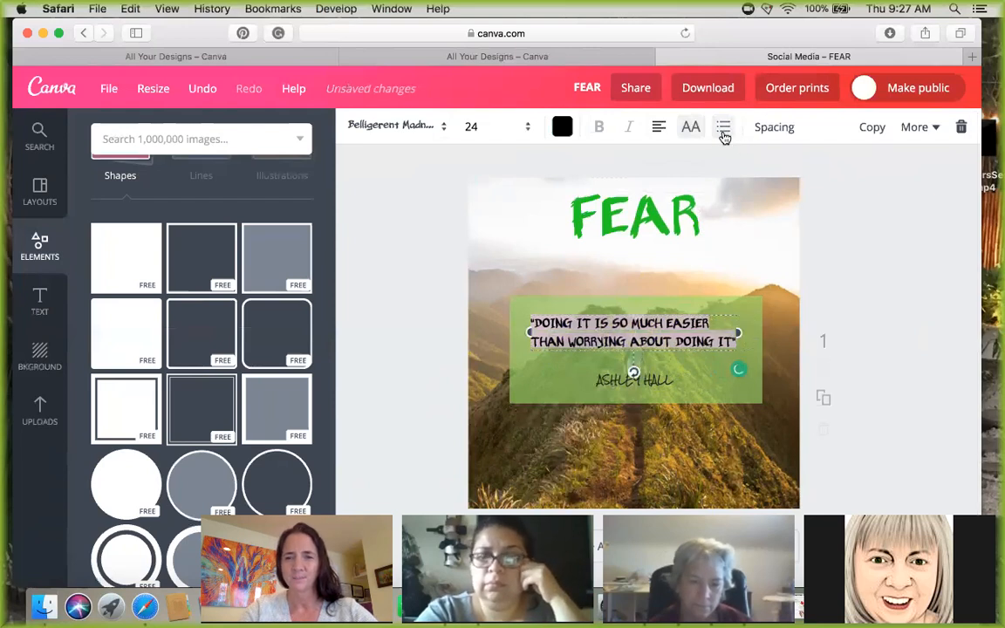
click(830, 244)
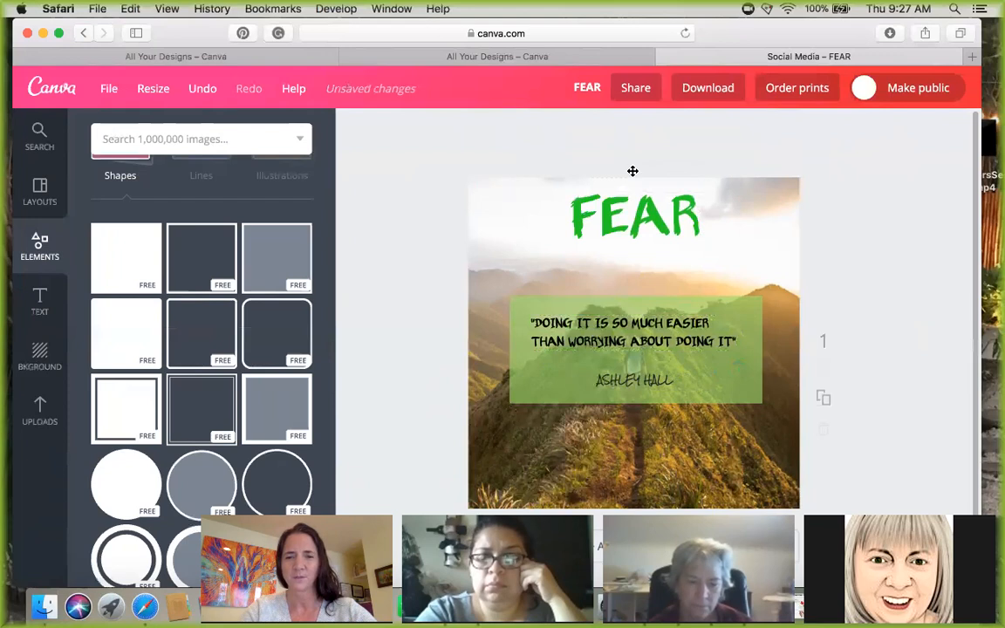
click(635, 335)
click(658, 128)
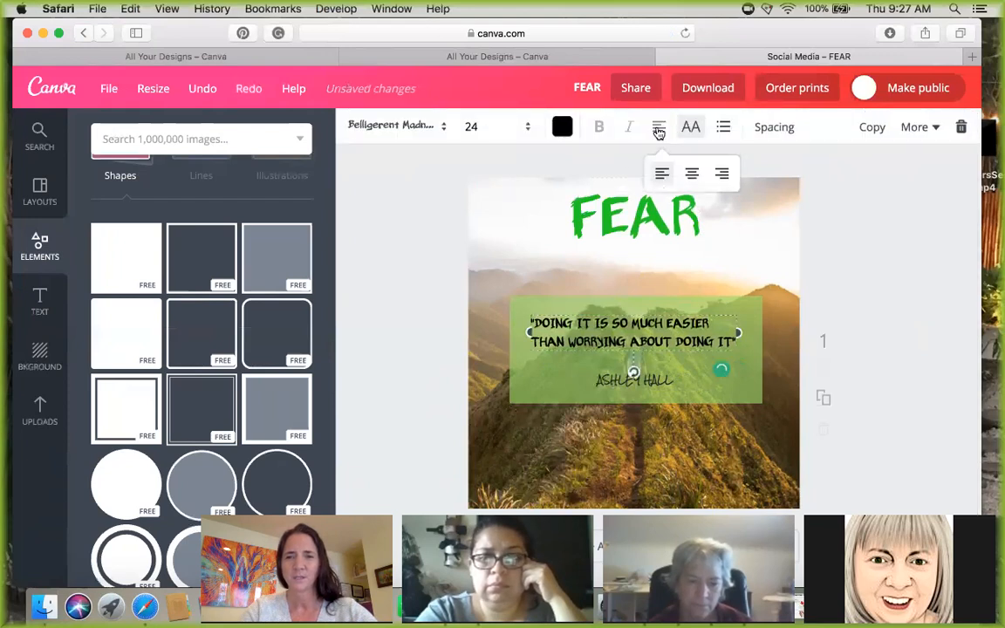
click(691, 174)
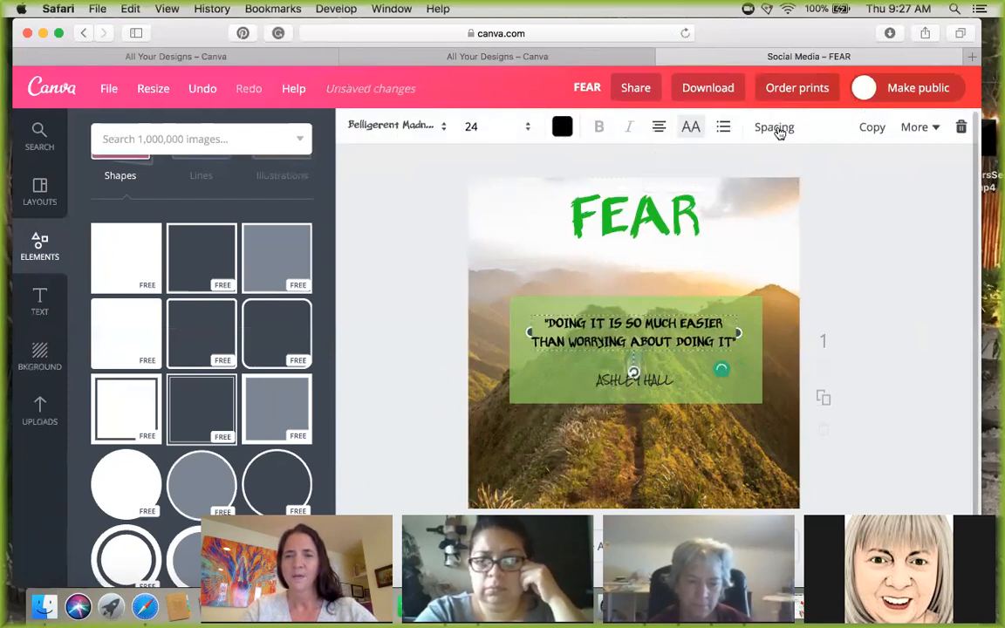
click(648, 223)
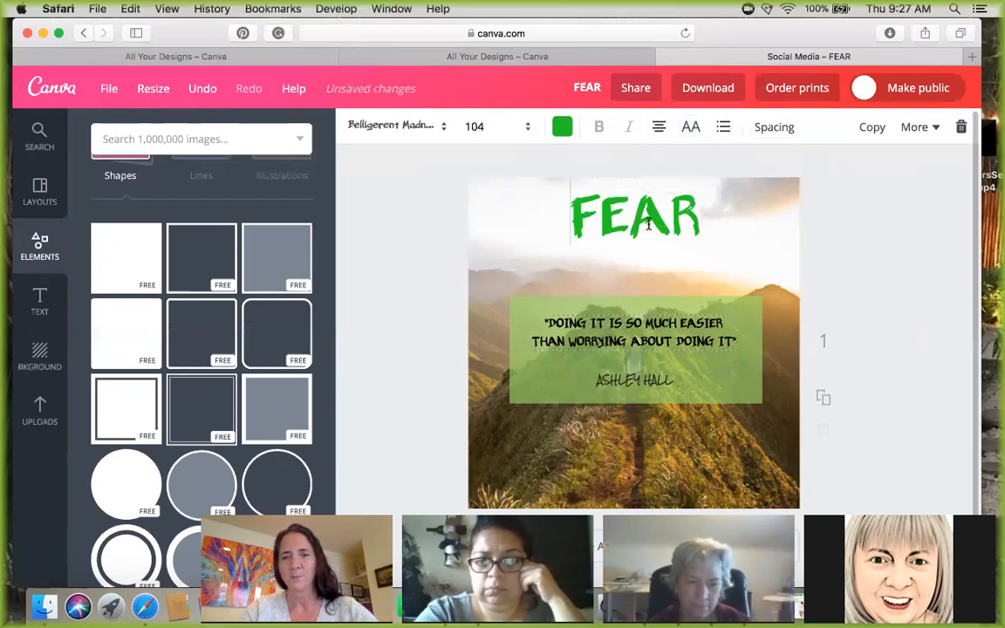
- Increase the FEAR heading's letter spacing so the letters spread wider apart
click(775, 129)
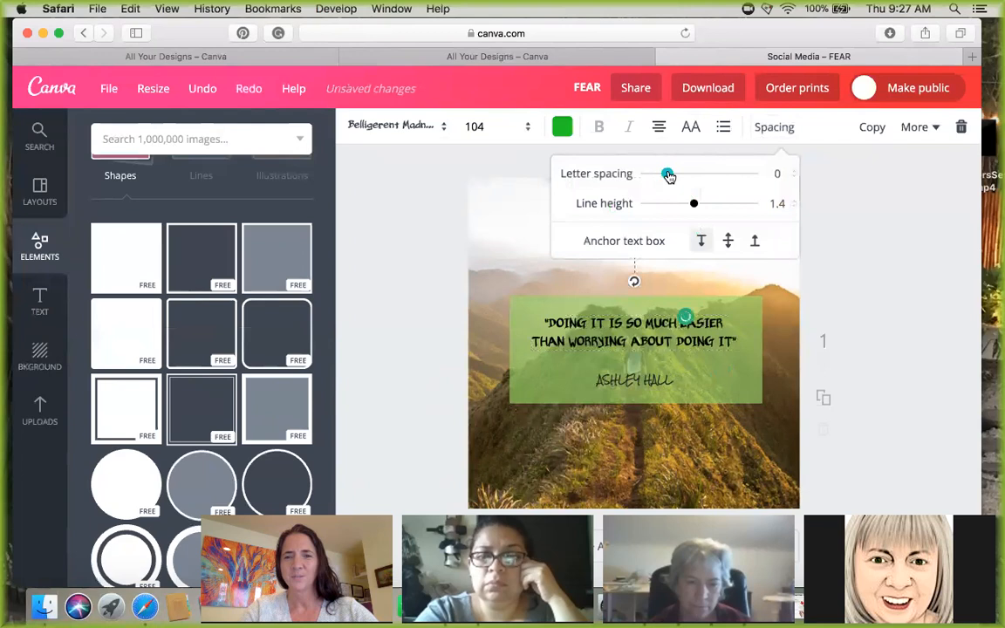
drag(675, 176, 716, 180)
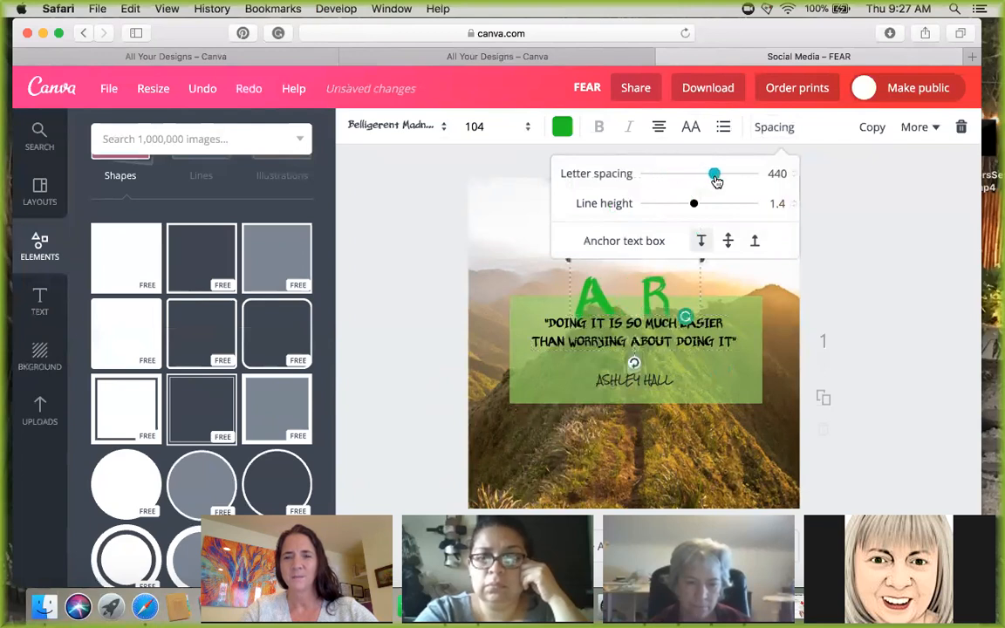
click(883, 294)
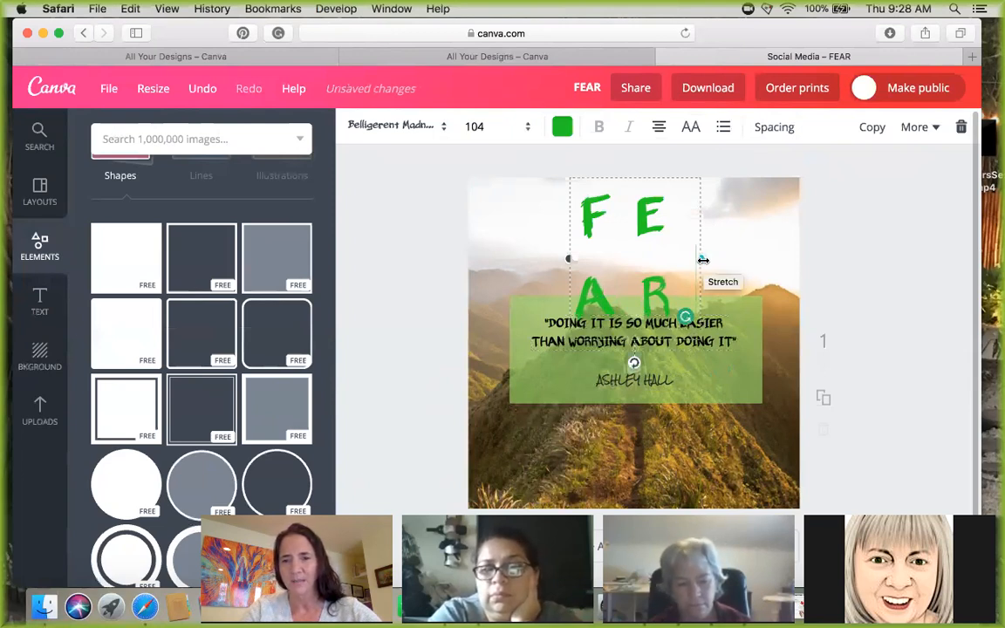
- Widen the FEAR text box to fit one line and centre it horizontally on the page
drag(702, 260, 799, 258)
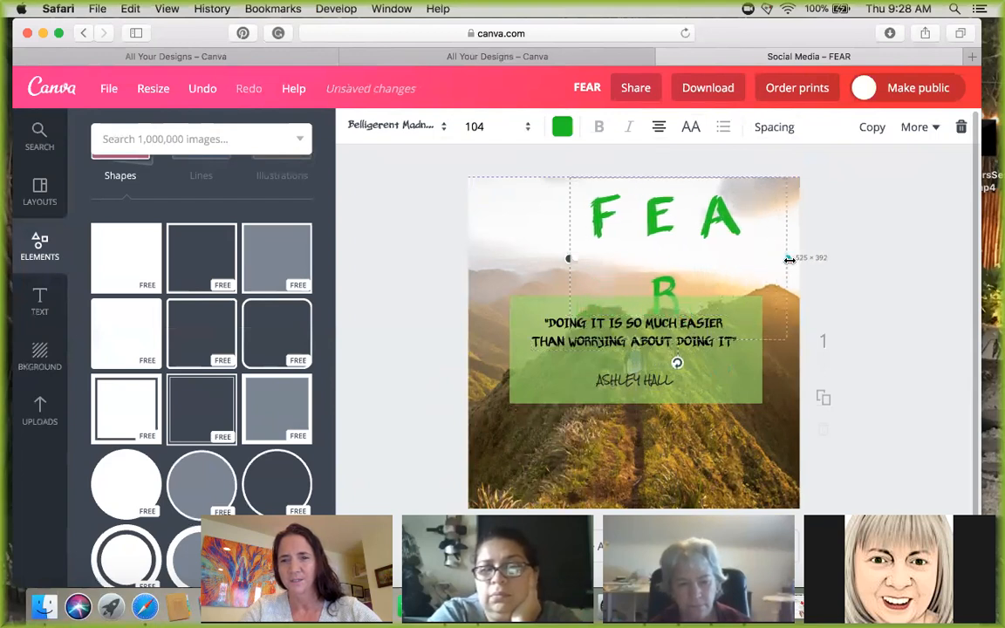
mouse_move(549, 260)
mouse_down()
mouse_move(504, 269)
mouse_move(555, 264)
mouse_up()
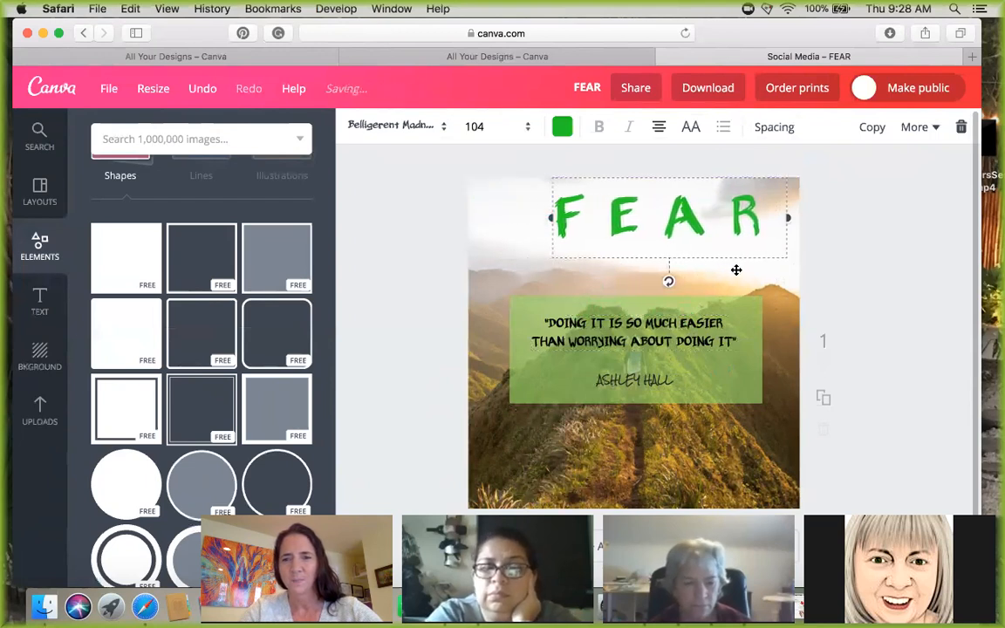
drag(719, 269, 692, 270)
click(848, 247)
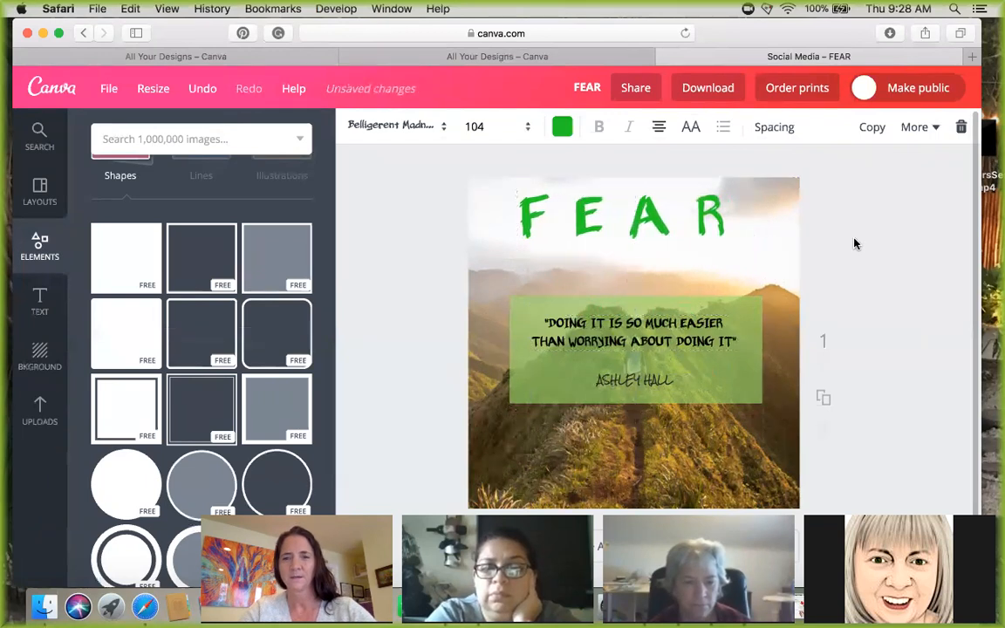
click(666, 262)
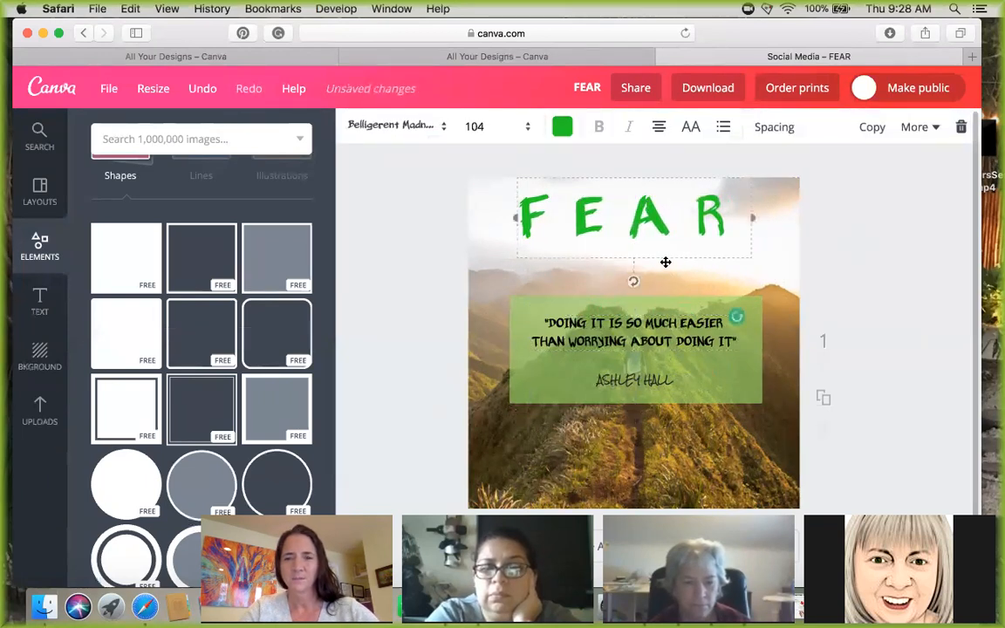
drag(669, 262, 669, 262)
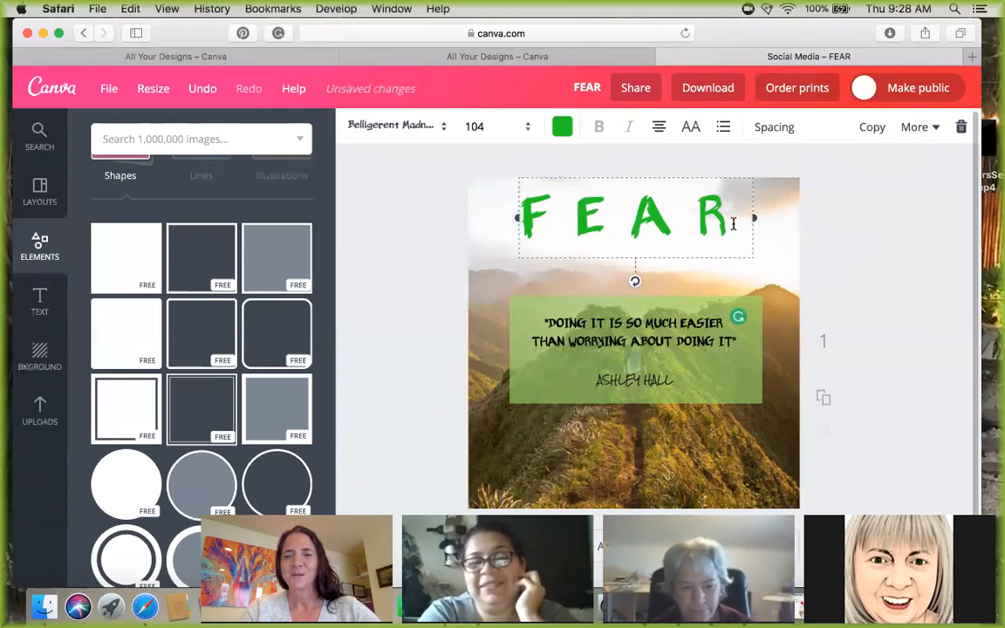
- Raise the two-line quote's line height from 1.4 to 1.63
click(792, 127)
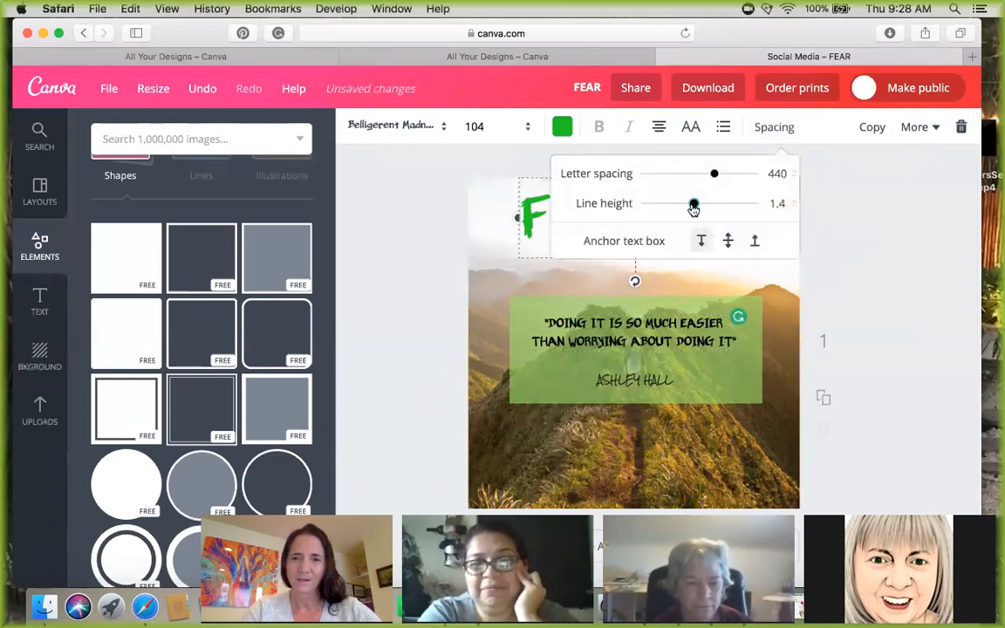
click(898, 210)
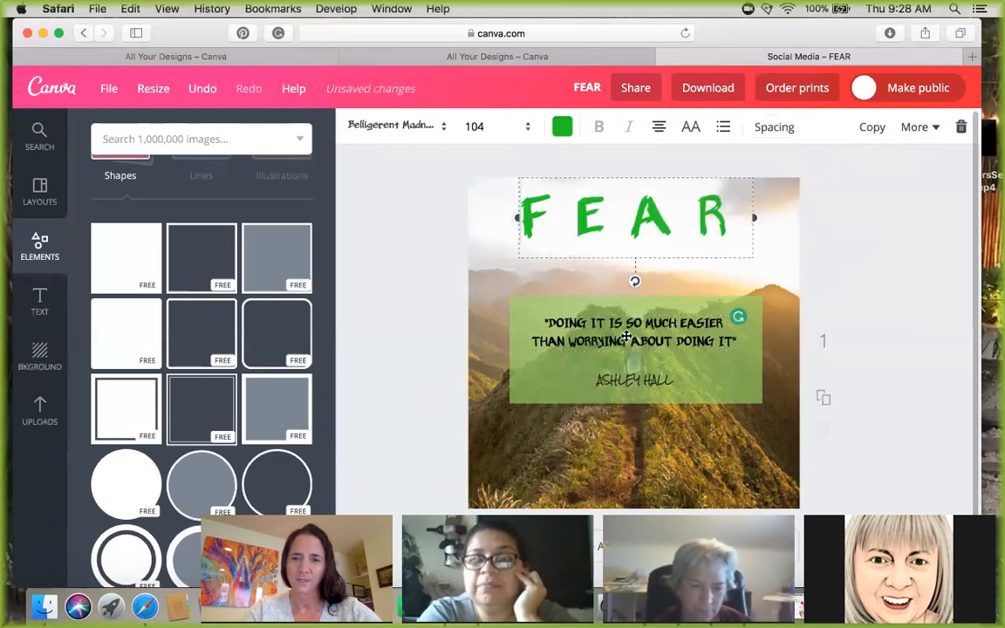
click(642, 341)
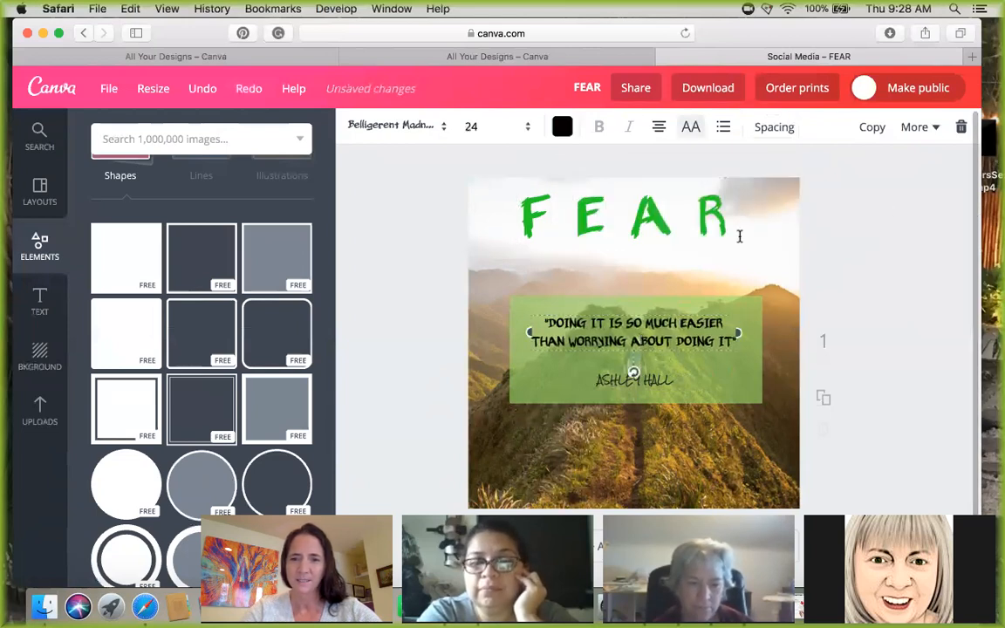
click(771, 130)
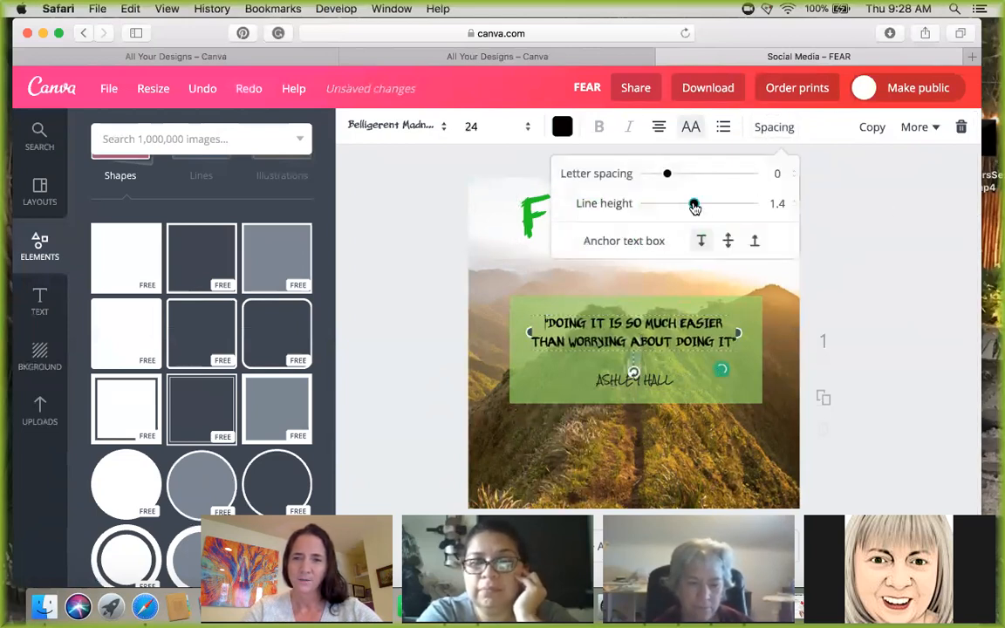
mouse_move(696, 205)
mouse_down()
mouse_move(765, 226)
mouse_move(707, 220)
mouse_up()
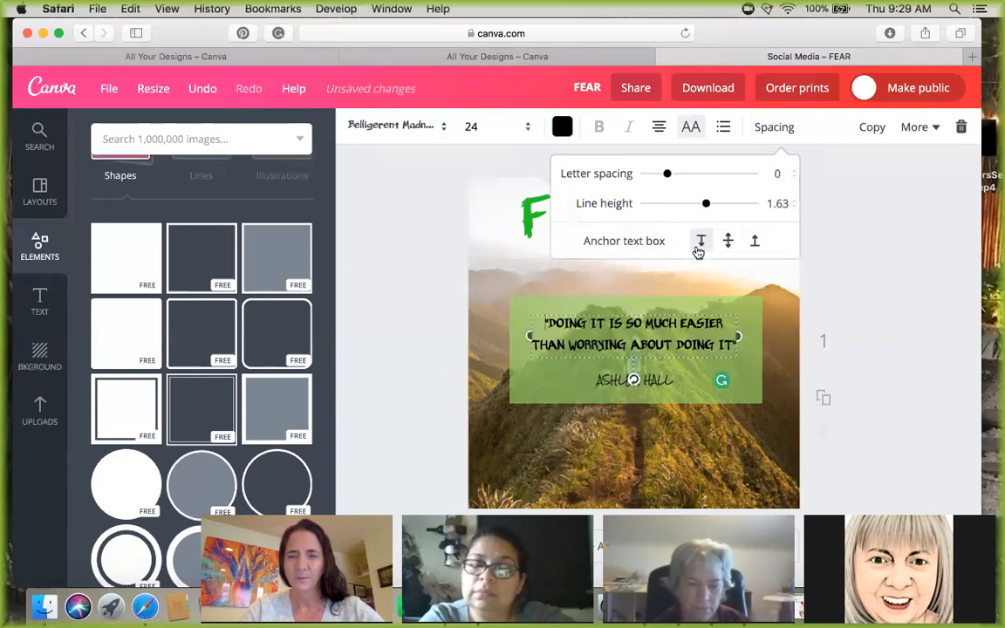
click(899, 252)
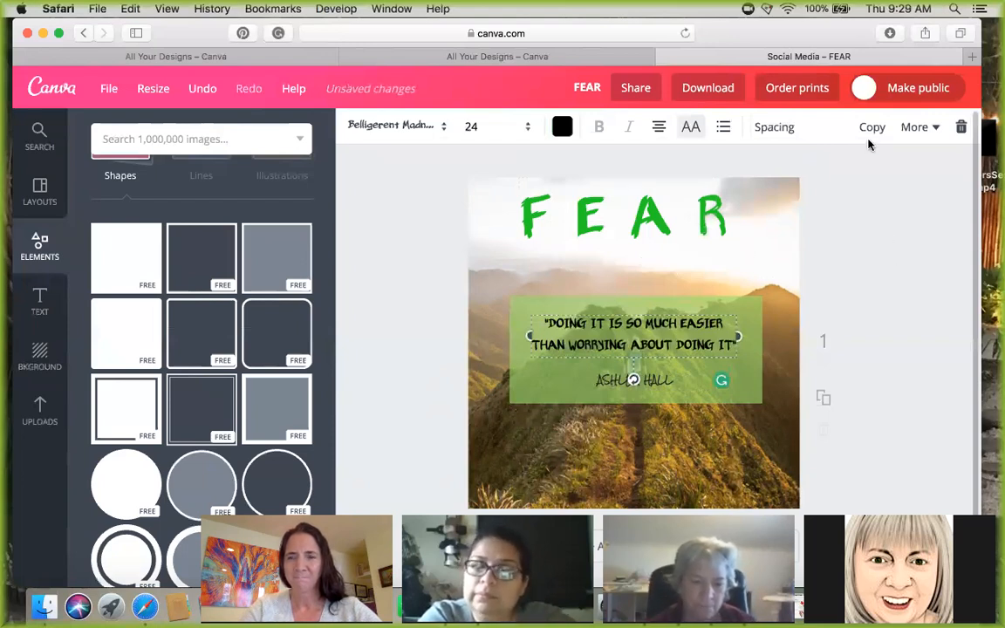
- Duplicate the green FEAR heading and place the copy below the quote box
scroll(860, 252, down, 2)
scroll(859, 253, up, 3)
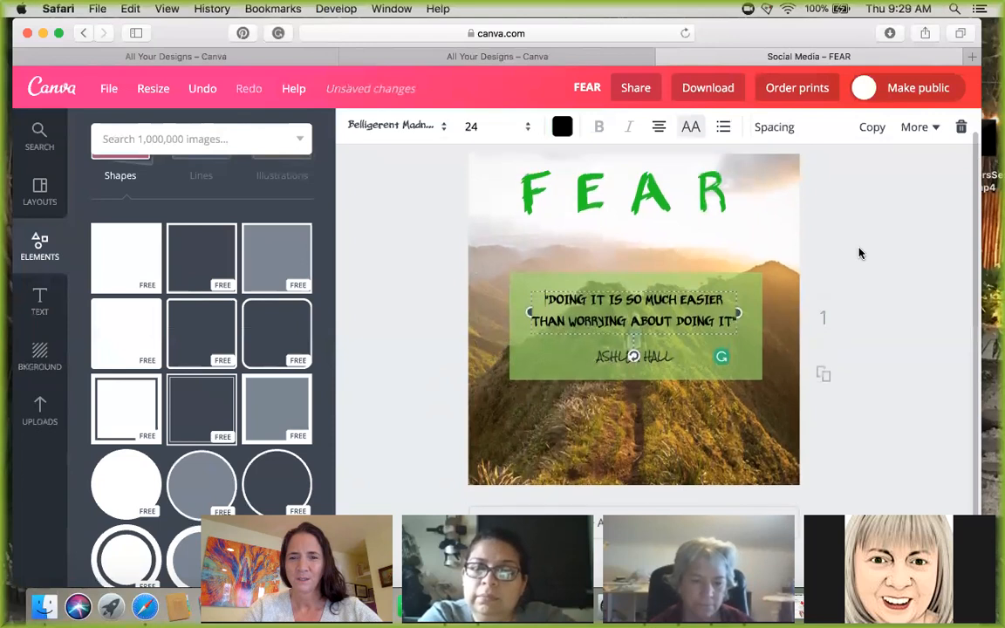
click(656, 207)
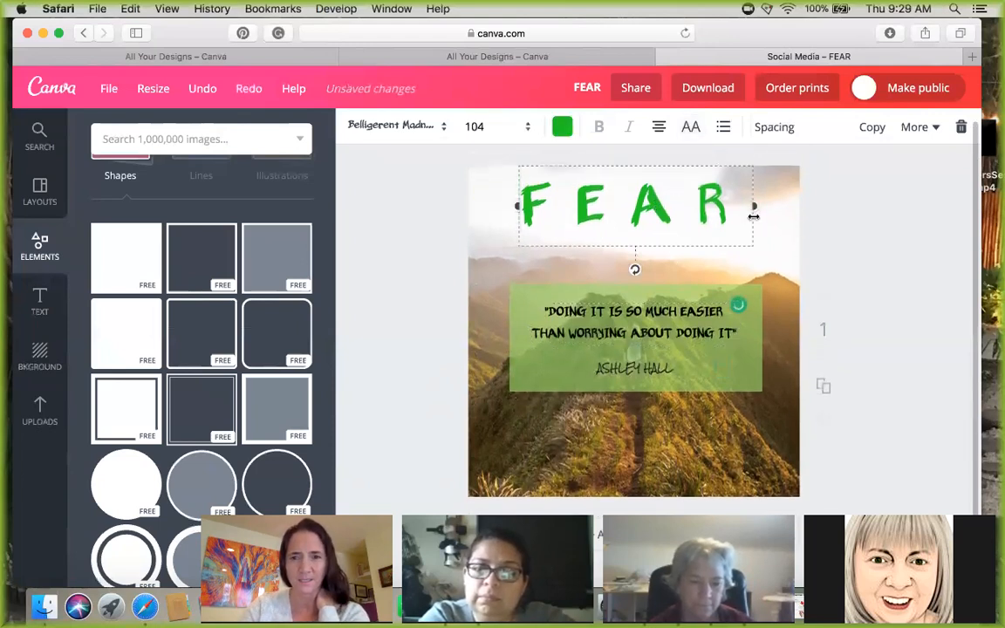
click(872, 131)
drag(627, 240, 614, 435)
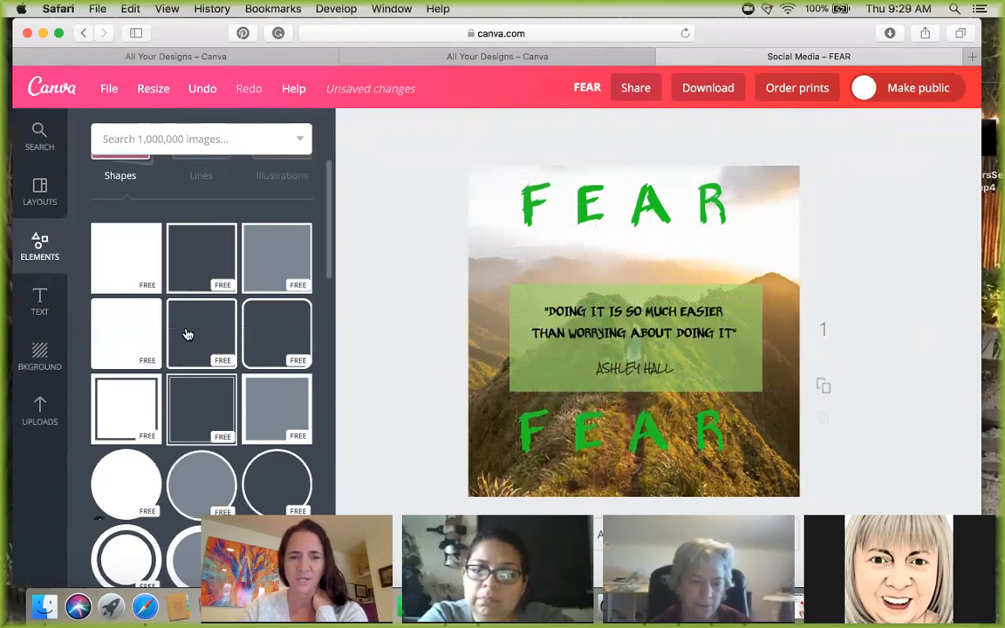
- Add a large pink star shape from the Shapes elements to the design
scroll(139, 433, down, 5)
scroll(200, 367, down, 8)
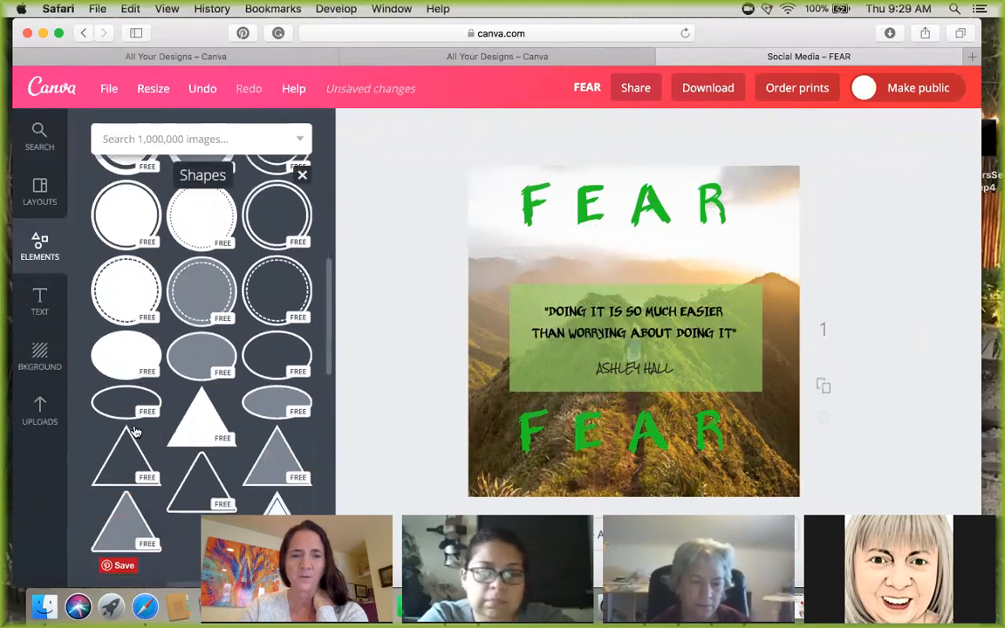
scroll(200, 367, up, 5)
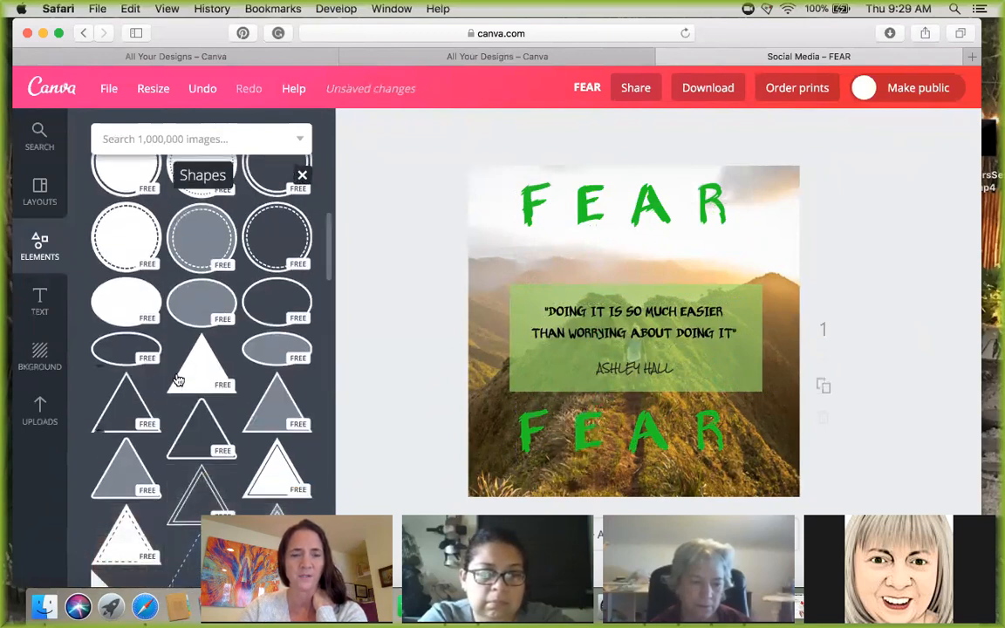
scroll(177, 380, down, 2)
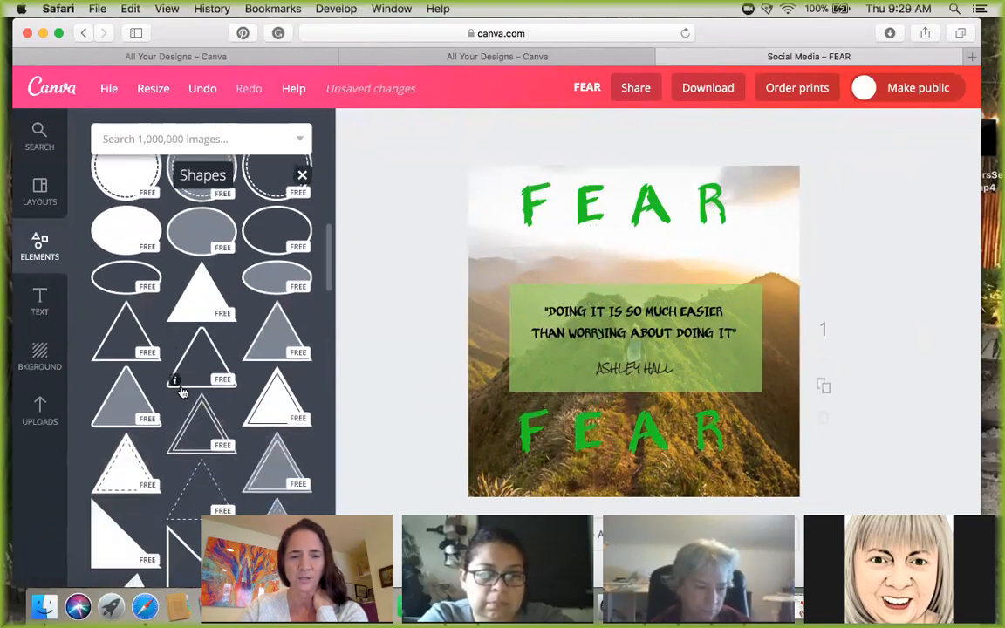
scroll(181, 392, down, 5)
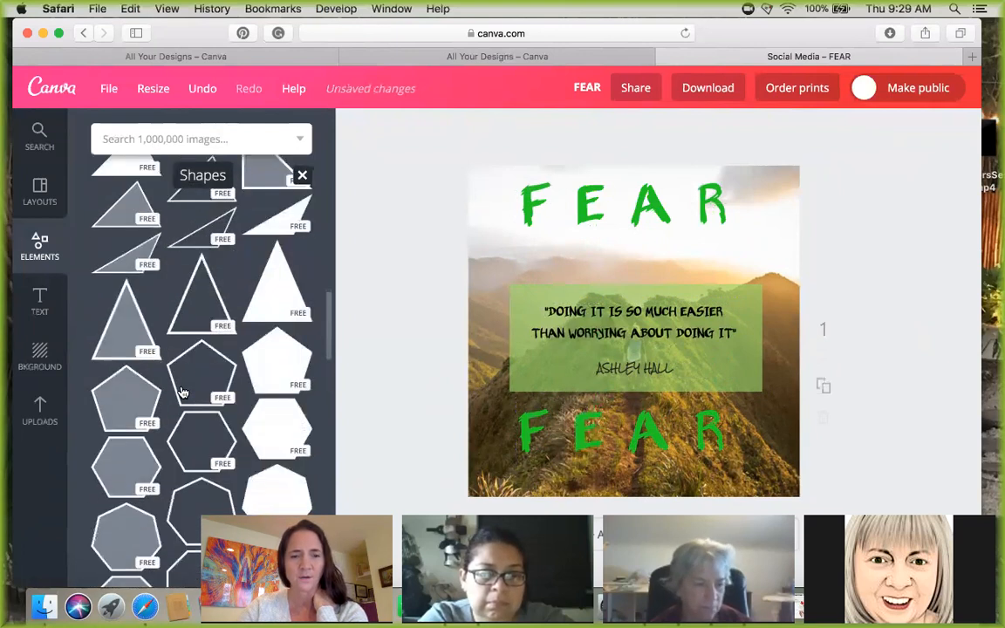
scroll(182, 392, down, 4)
click(133, 474)
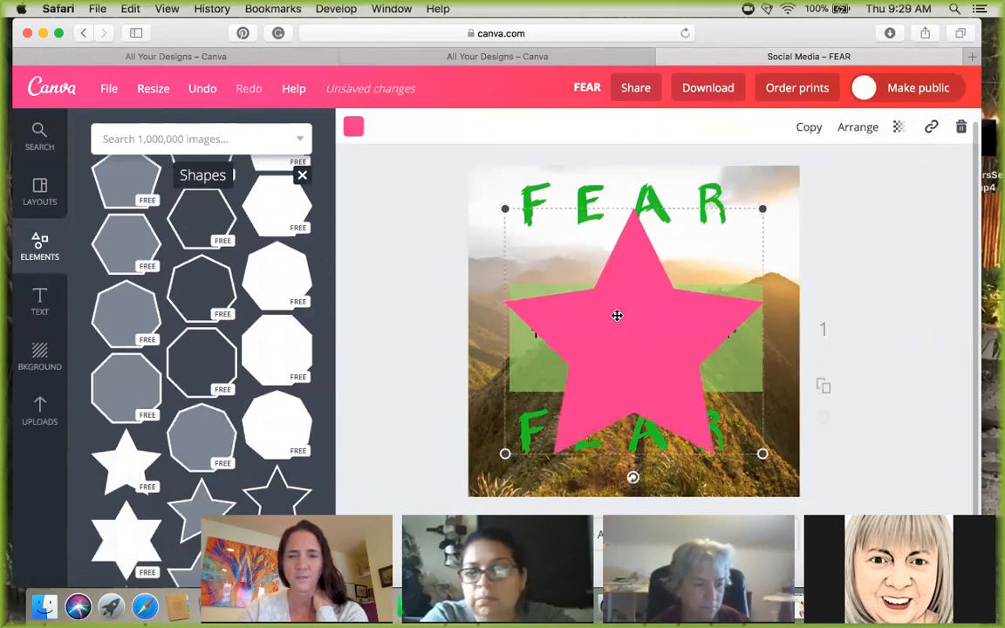
click(353, 127)
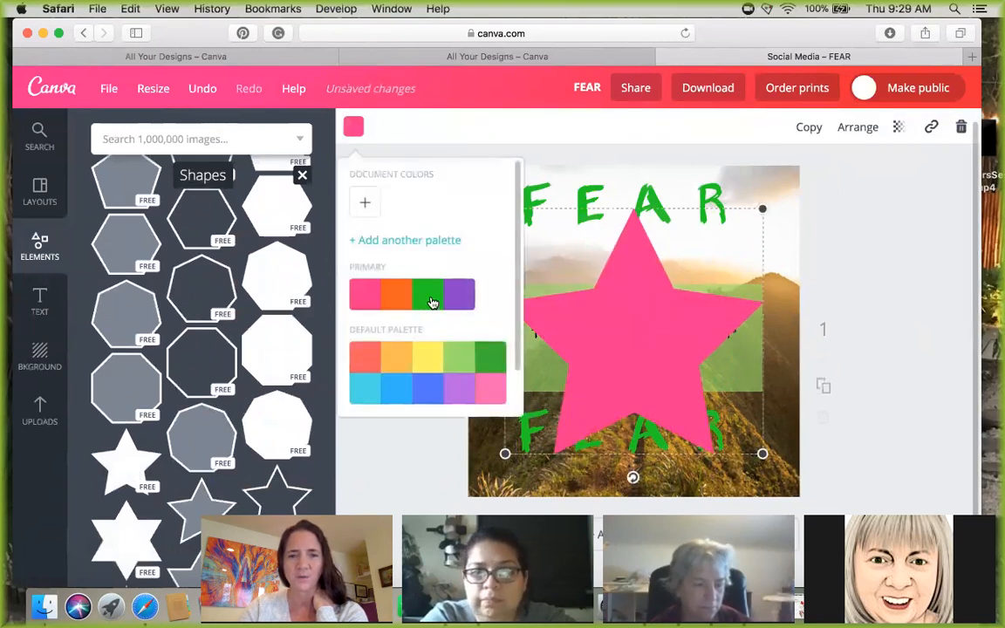
click(430, 299)
drag(710, 254, 504, 363)
click(955, 258)
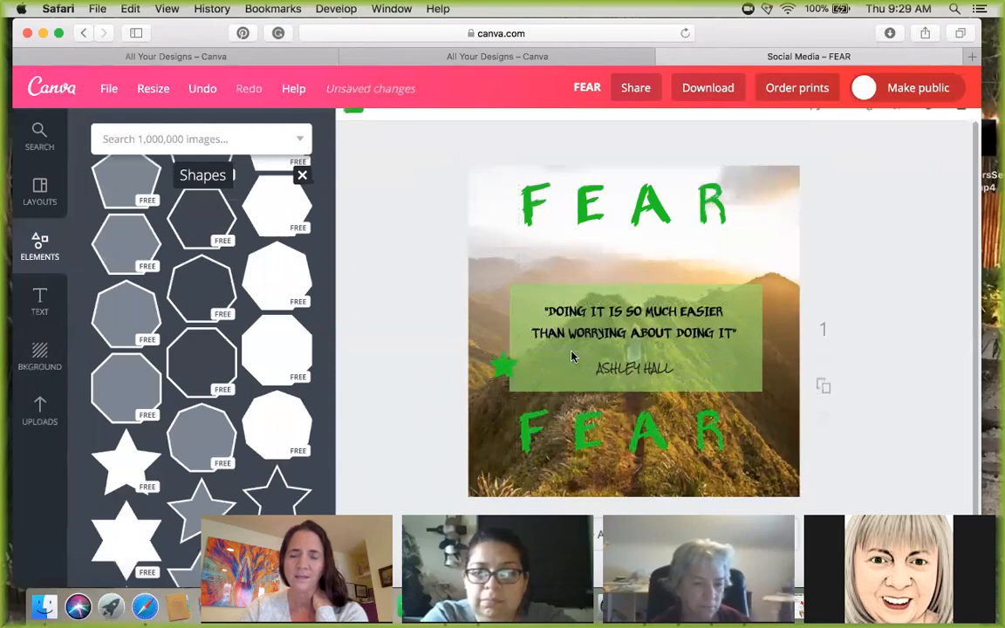
click(507, 366)
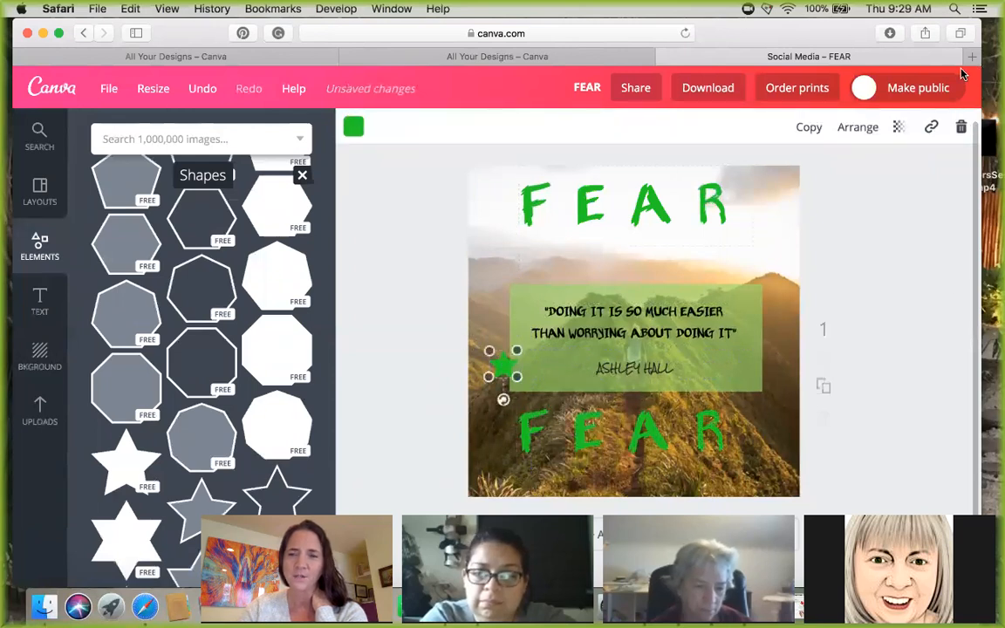
click(812, 131)
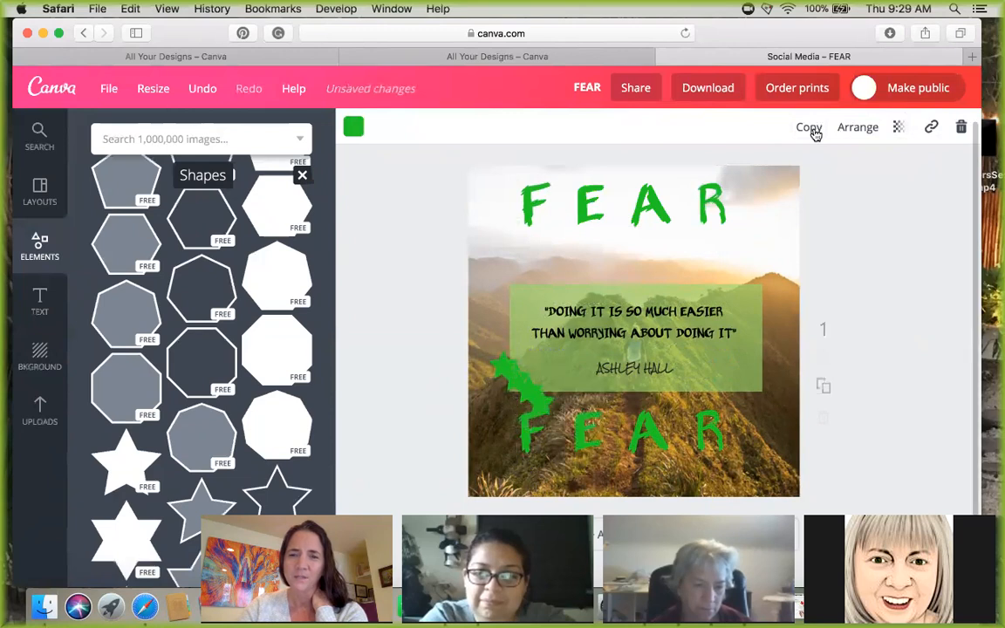
drag(515, 376, 788, 193)
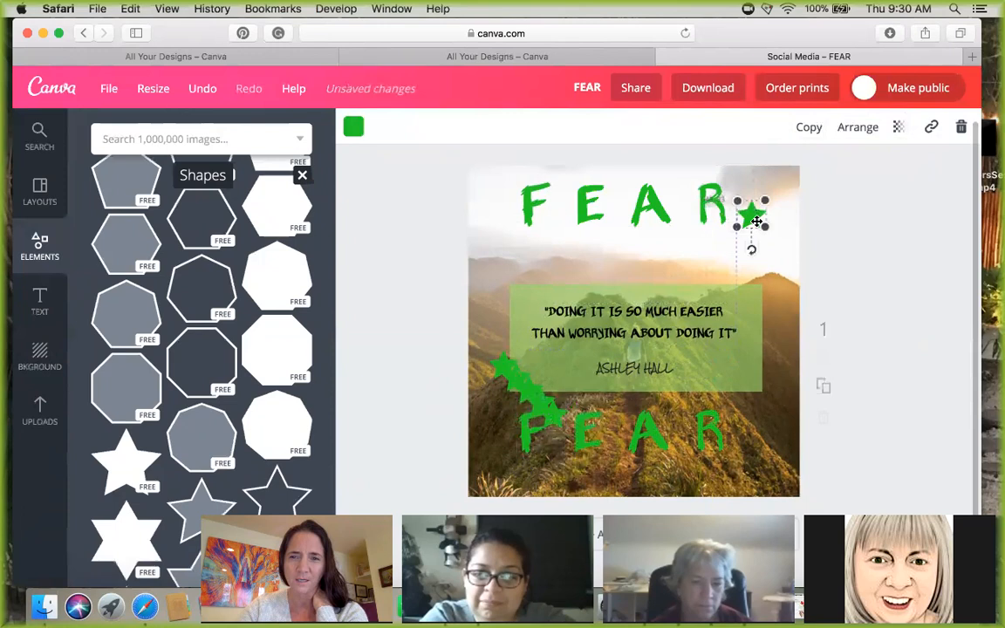
drag(551, 418, 512, 290)
drag(668, 305, 702, 274)
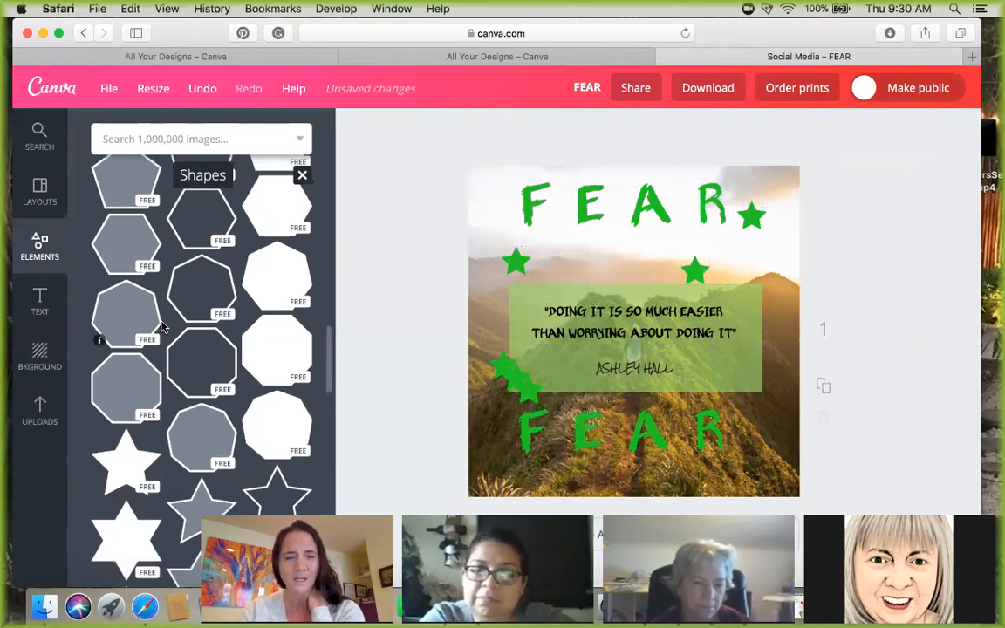
scroll(161, 327, down, 5)
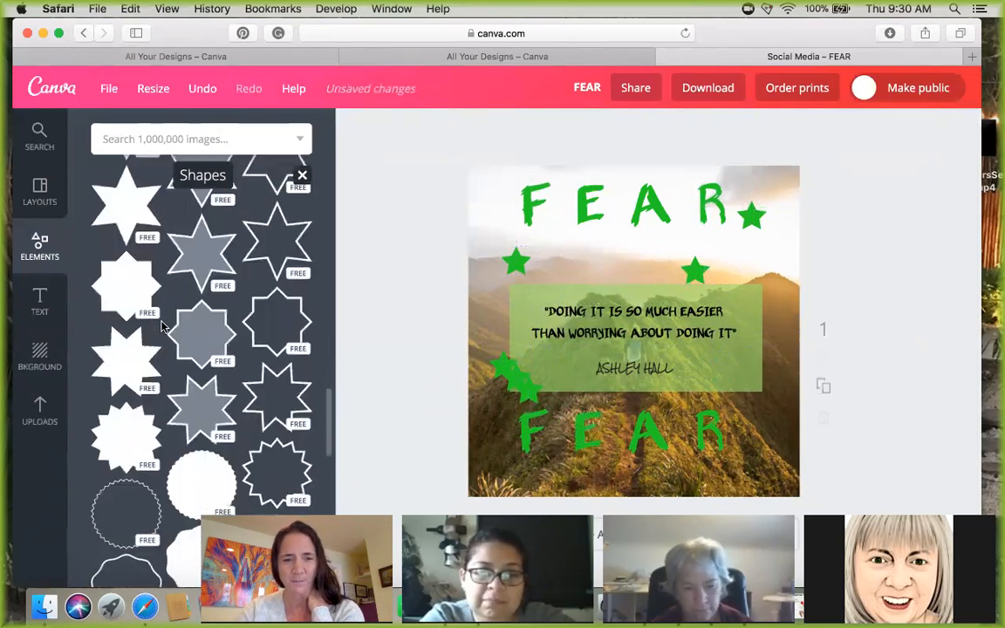
scroll(161, 326, down, 5)
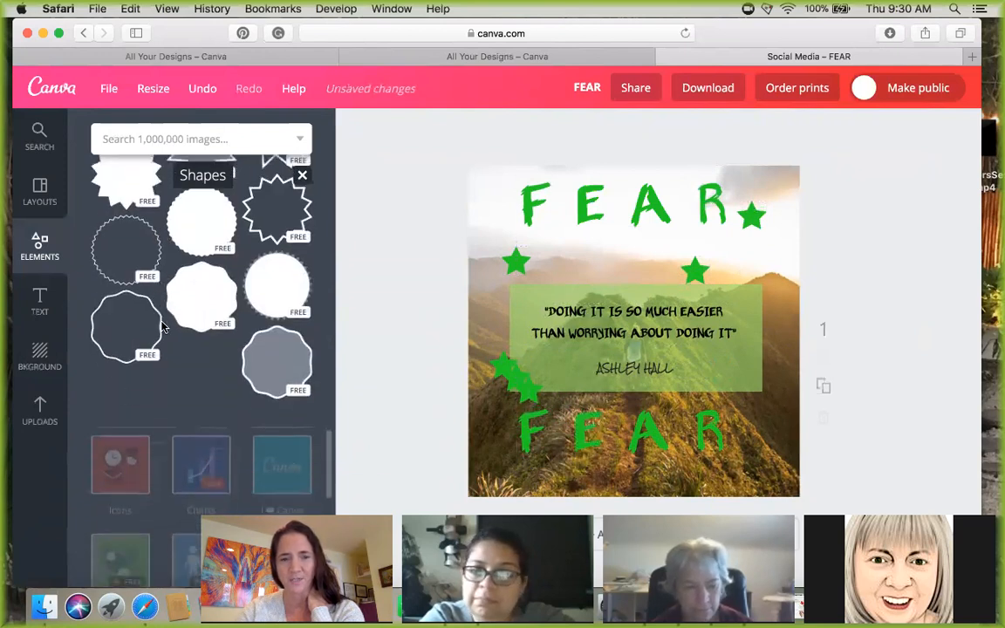
scroll(162, 326, up, 1)
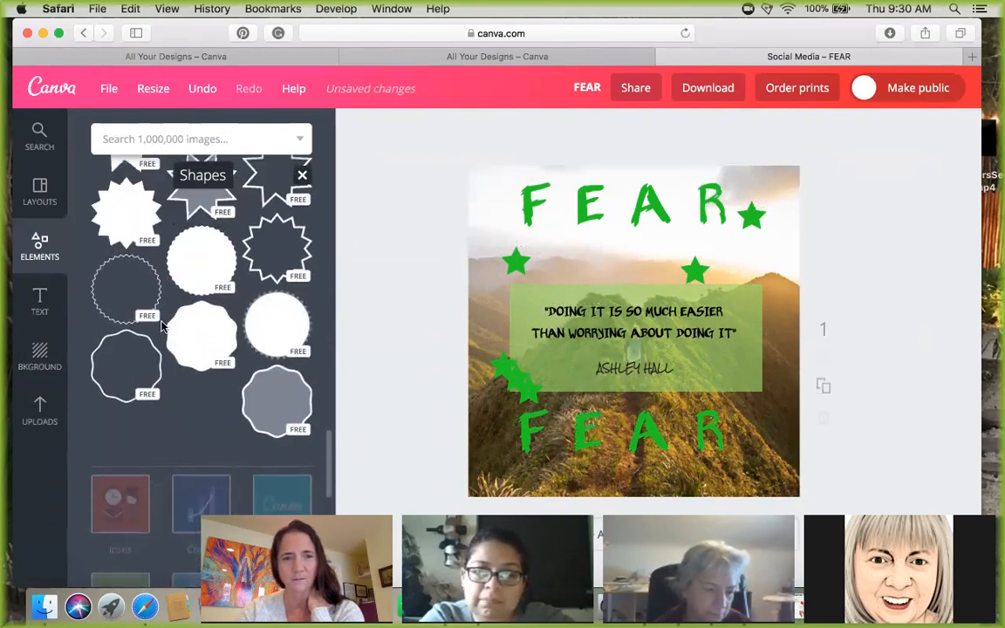
scroll(161, 326, up, 10)
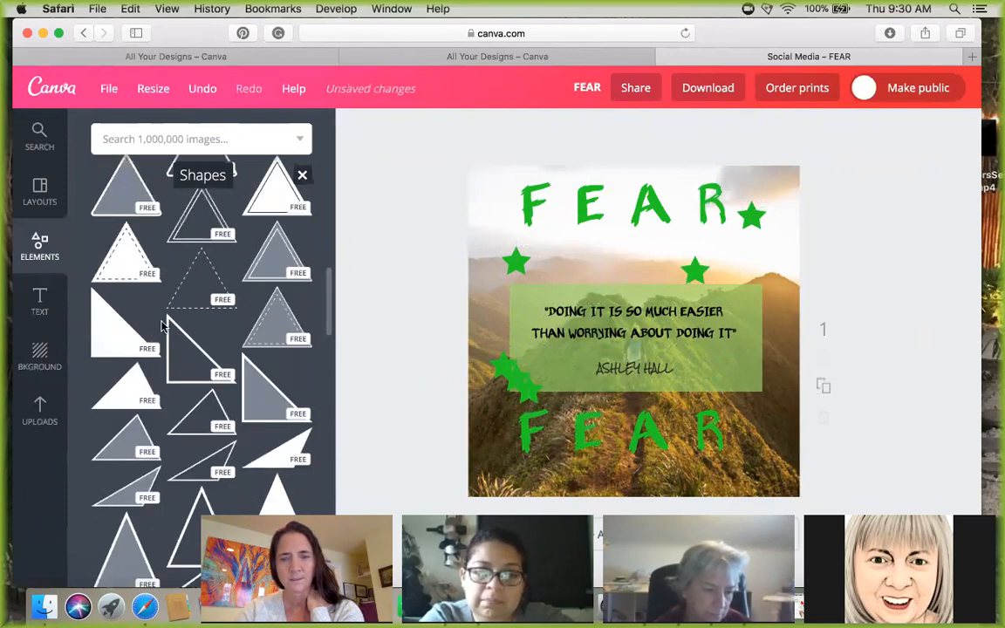
scroll(161, 326, up, 10)
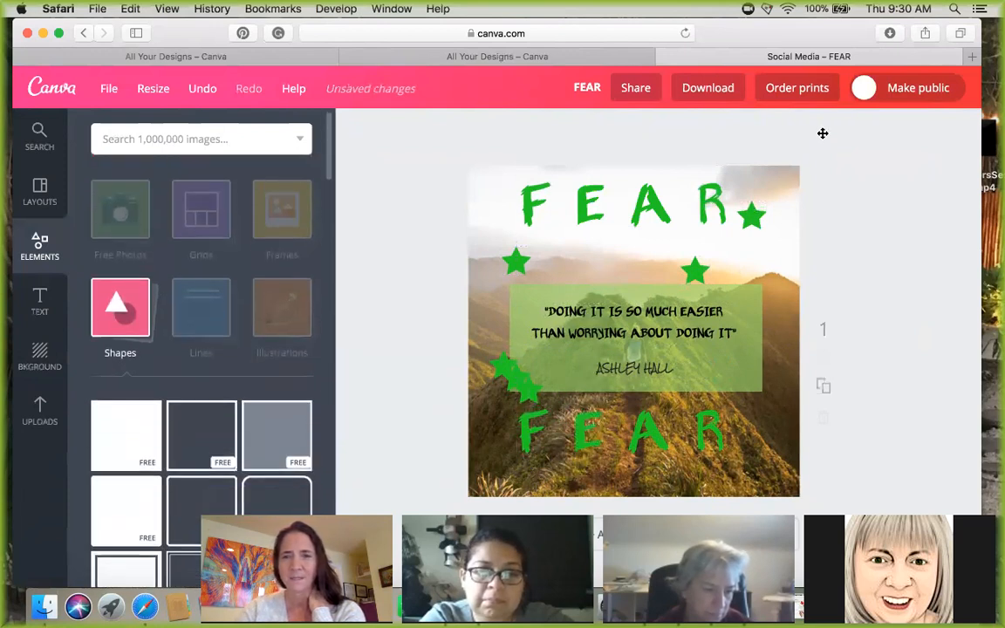
- Adjust the top-right green star's transparency and bring up its web-link entry box
click(754, 222)
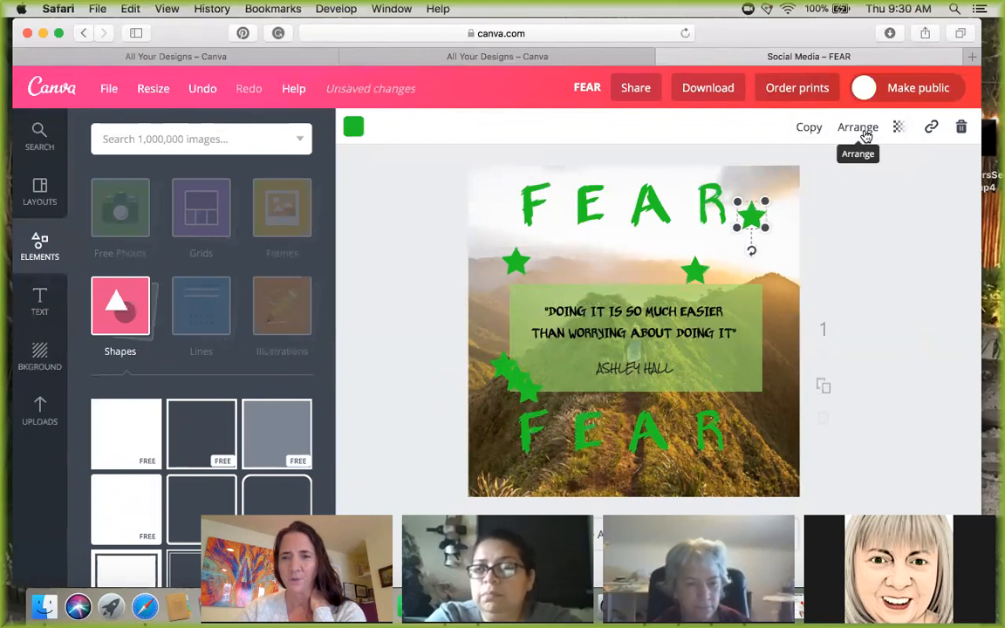
click(902, 129)
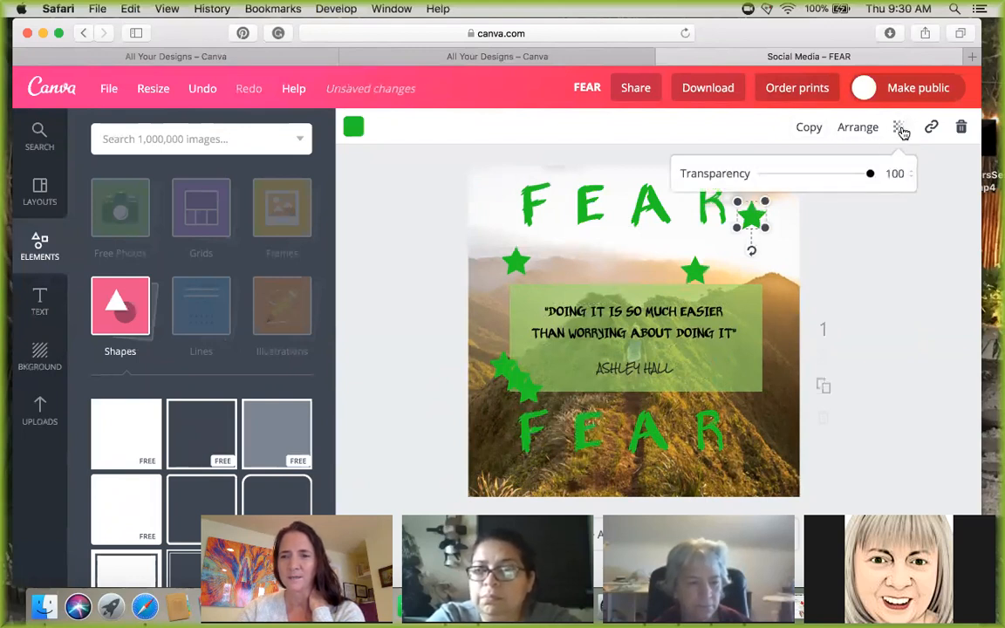
drag(870, 178, 839, 183)
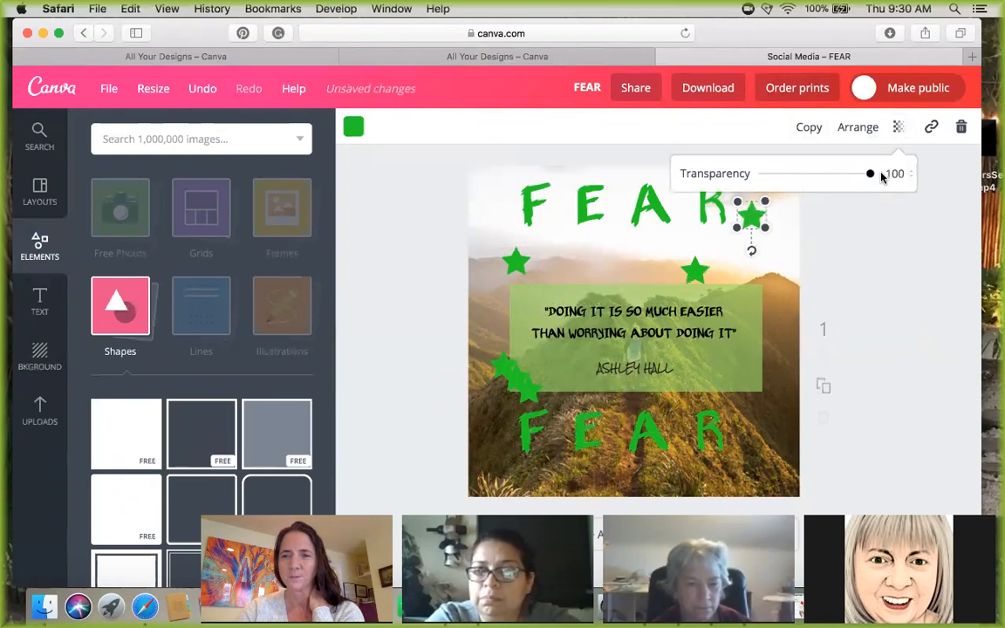
click(930, 129)
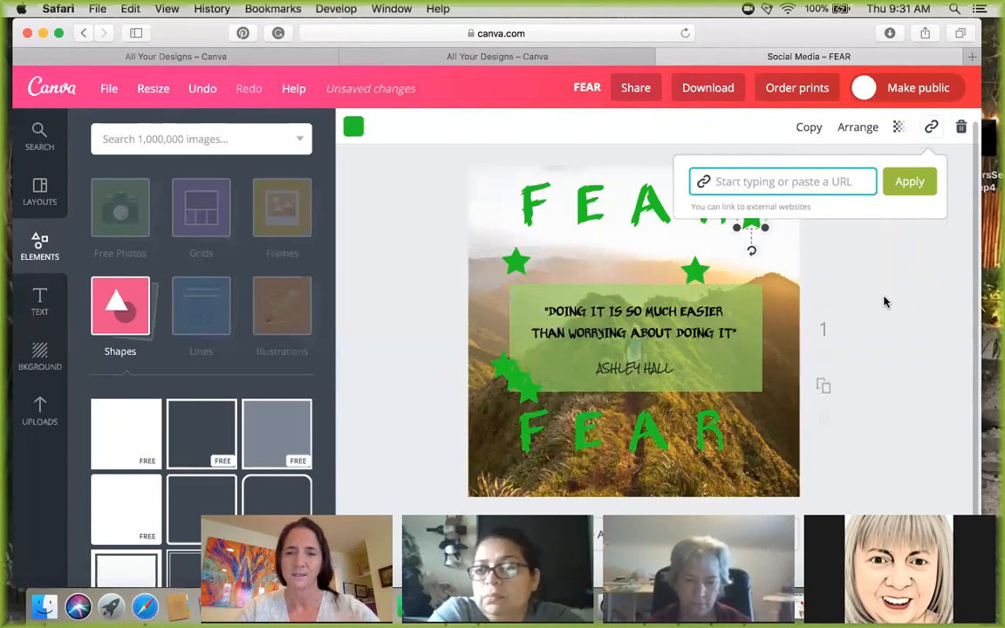
- Dismiss the link box without a link and delete the lower FEAR heading
key(Escape)
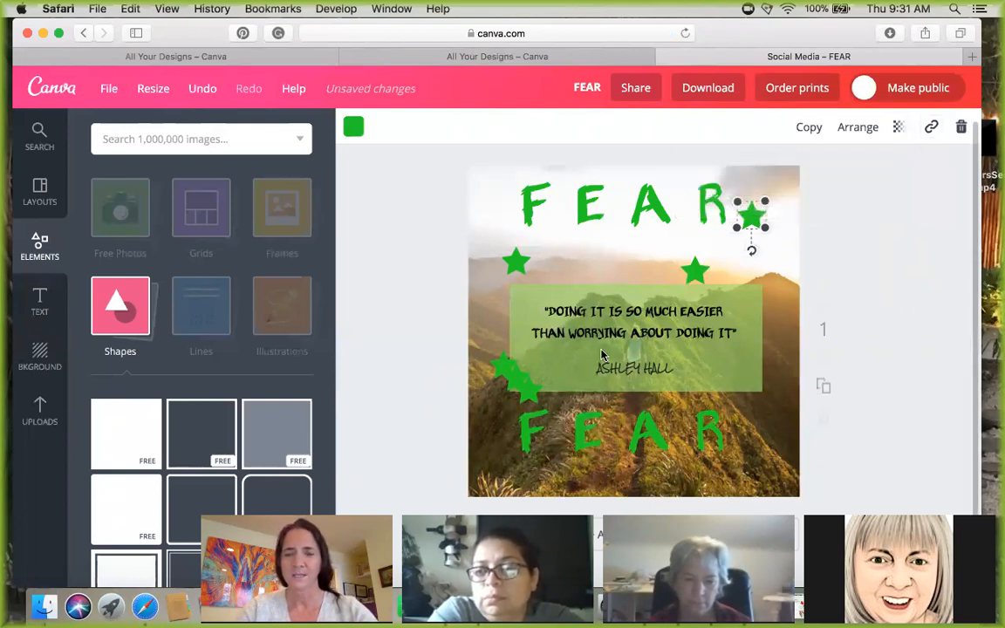
click(626, 426)
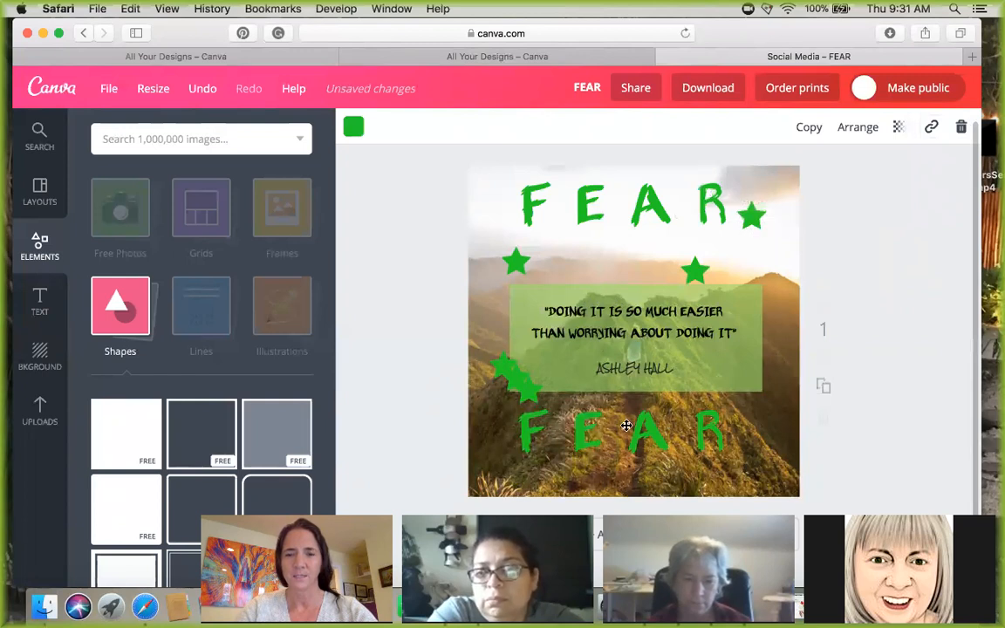
click(961, 126)
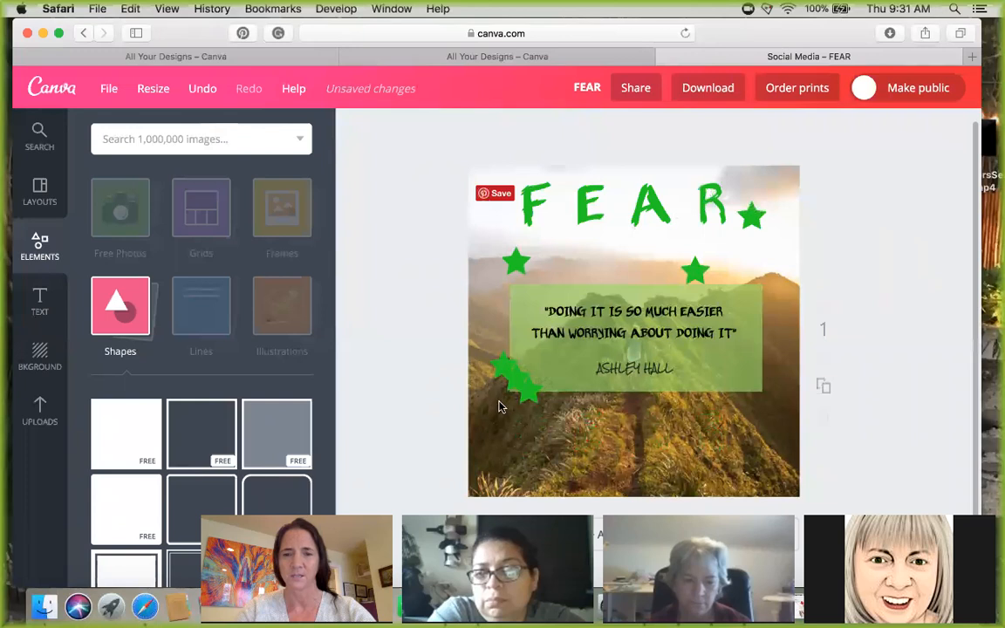
- Delete the three green stars at the quote box's lower left
click(528, 393)
key(BackSpace)
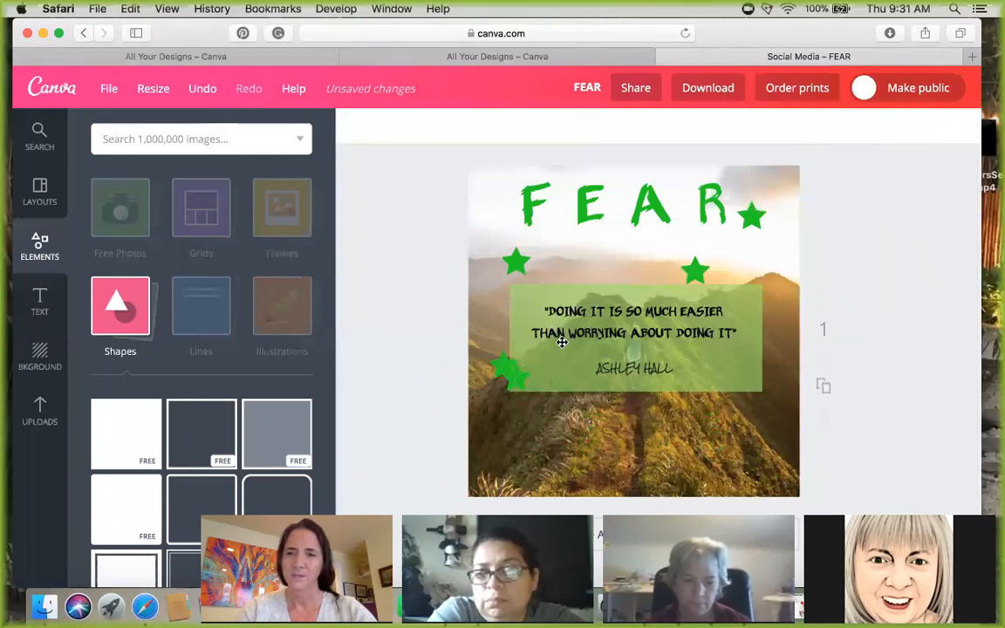
click(517, 377)
click(961, 126)
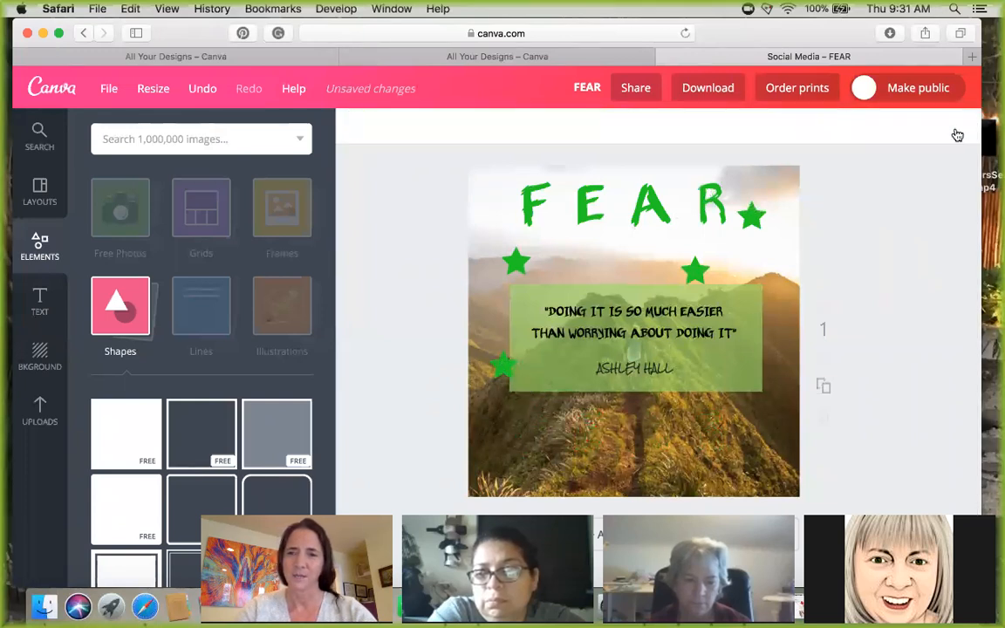
click(503, 365)
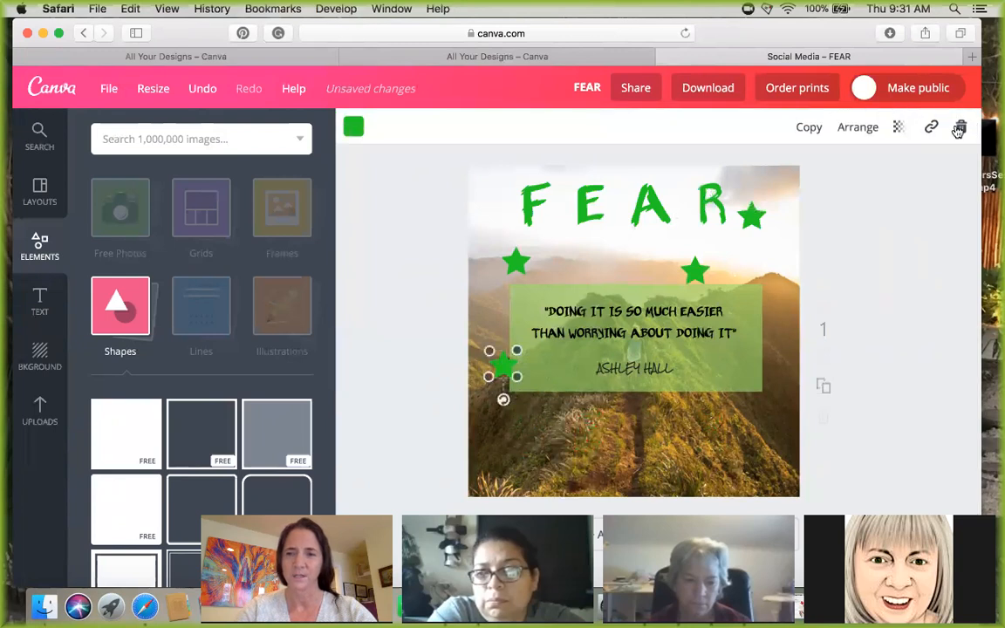
click(961, 125)
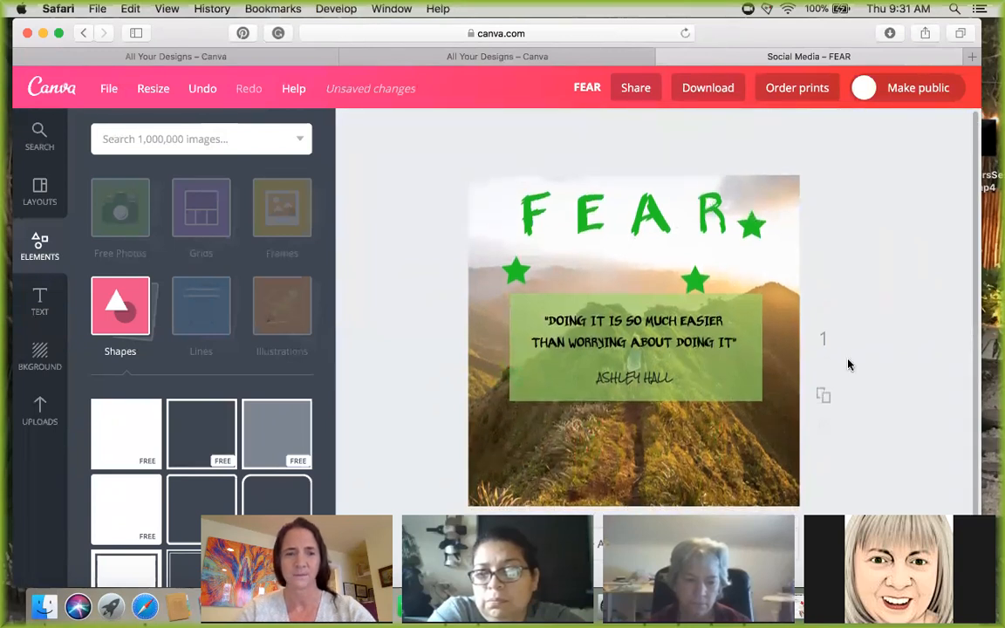
scroll(849, 365, down, 2)
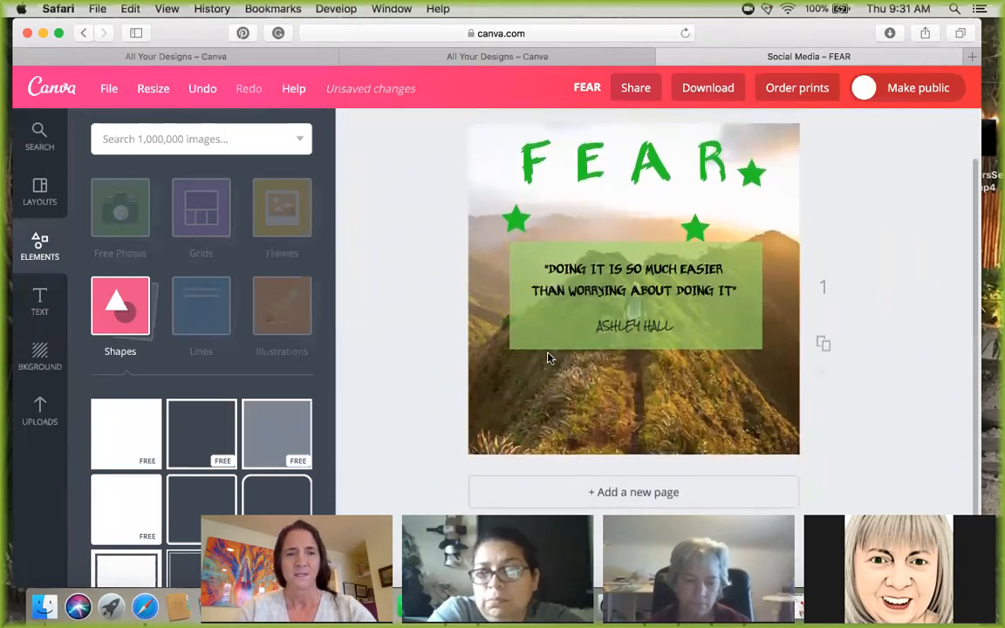
- Browse the Layouts gallery, scrolling through templates such as Sweet Sixteen and Ladybug Baby Shower
click(39, 195)
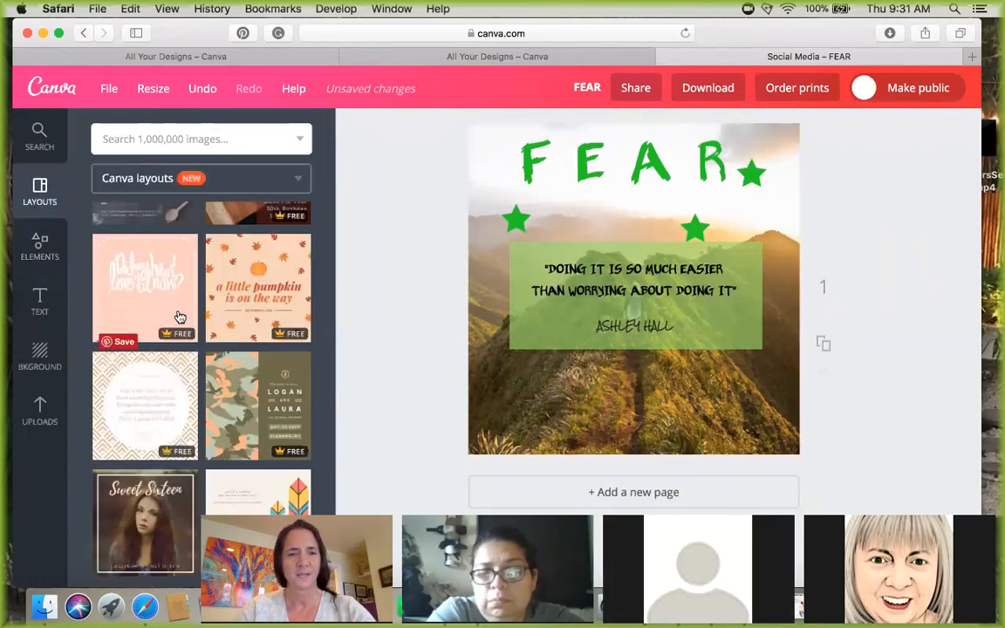
scroll(179, 316, down, 2)
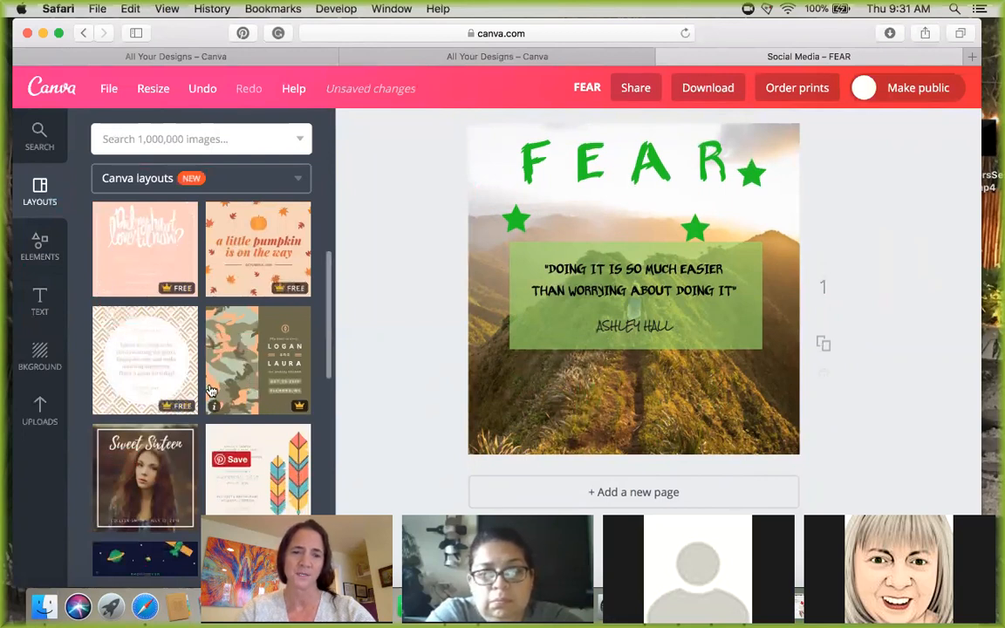
scroll(210, 390, down, 5)
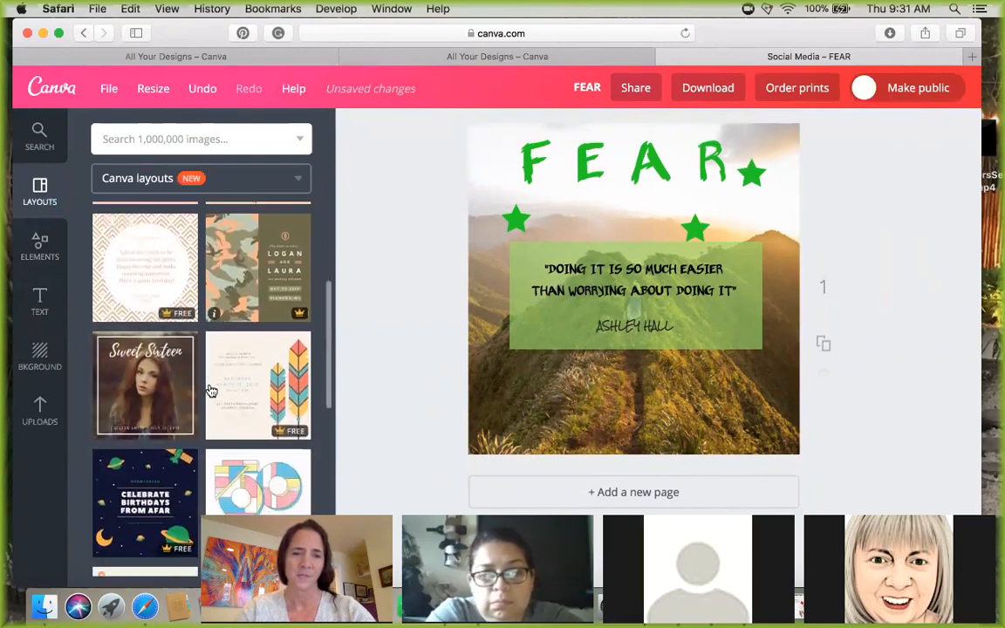
scroll(209, 390, down, 1)
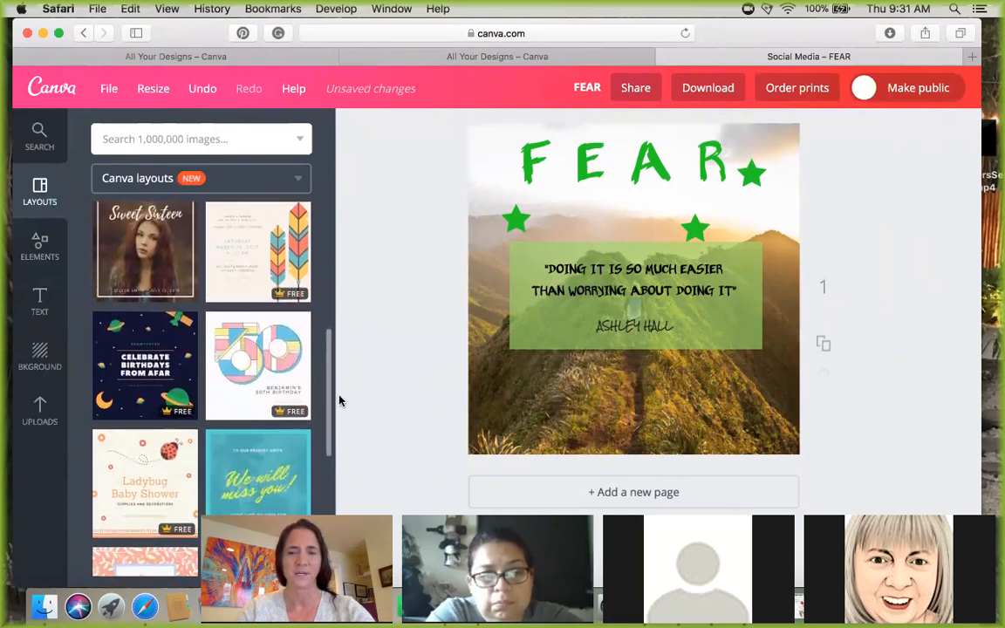
scroll(248, 397, down, 3)
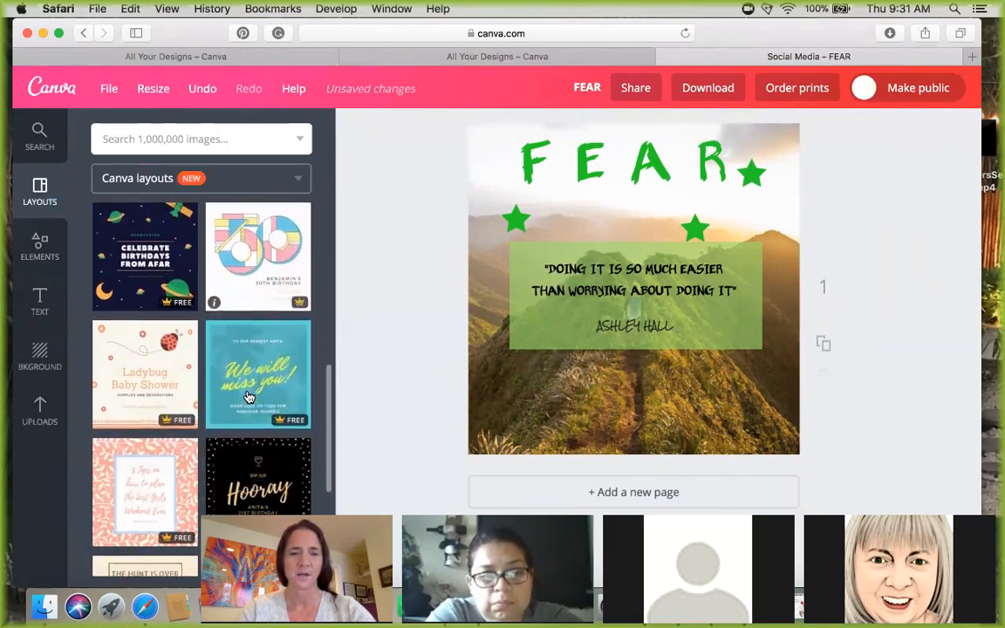
scroll(248, 397, up, 2)
scroll(248, 397, up, 2)
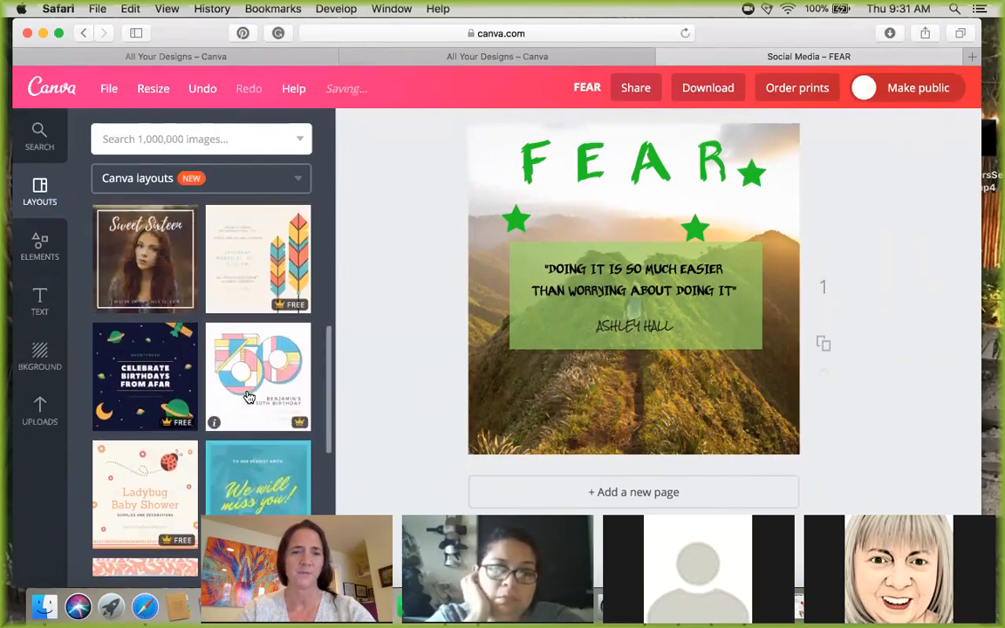
- Replace the page with the feather baby-shower invitation layout and select its date text
click(252, 332)
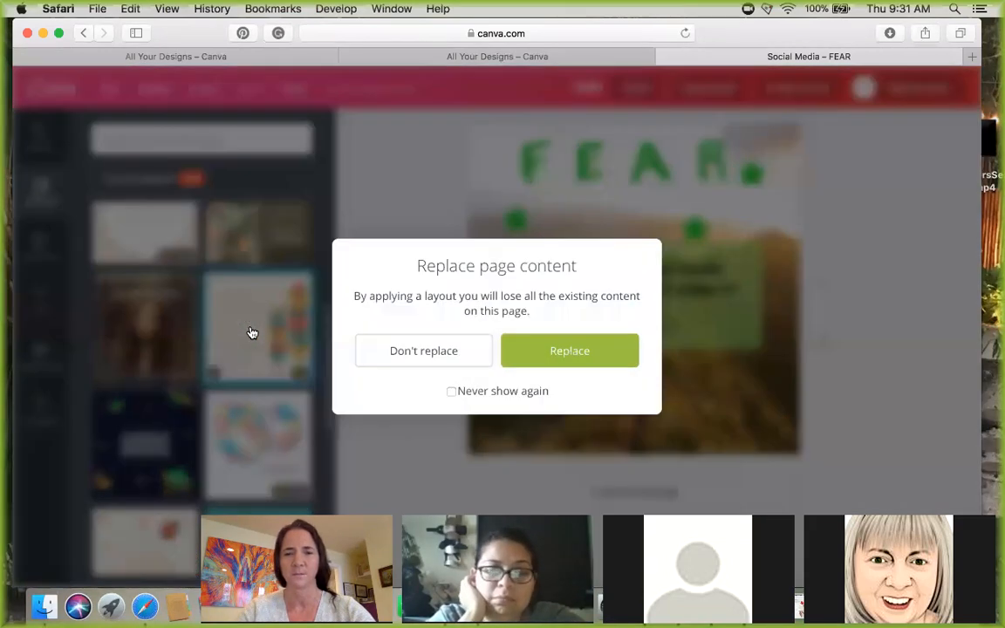
click(569, 354)
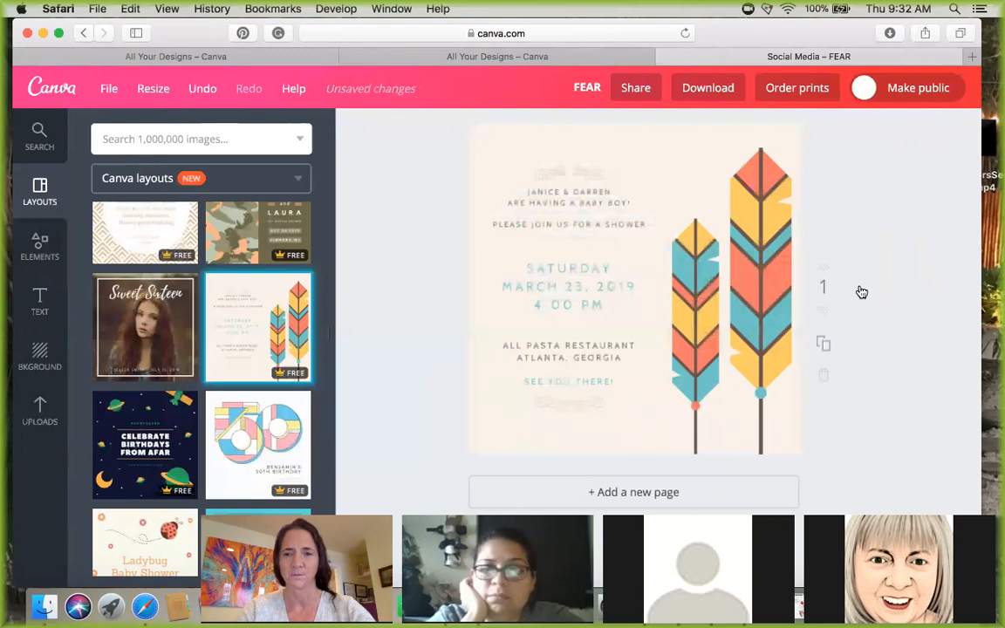
scroll(860, 291, up, 1)
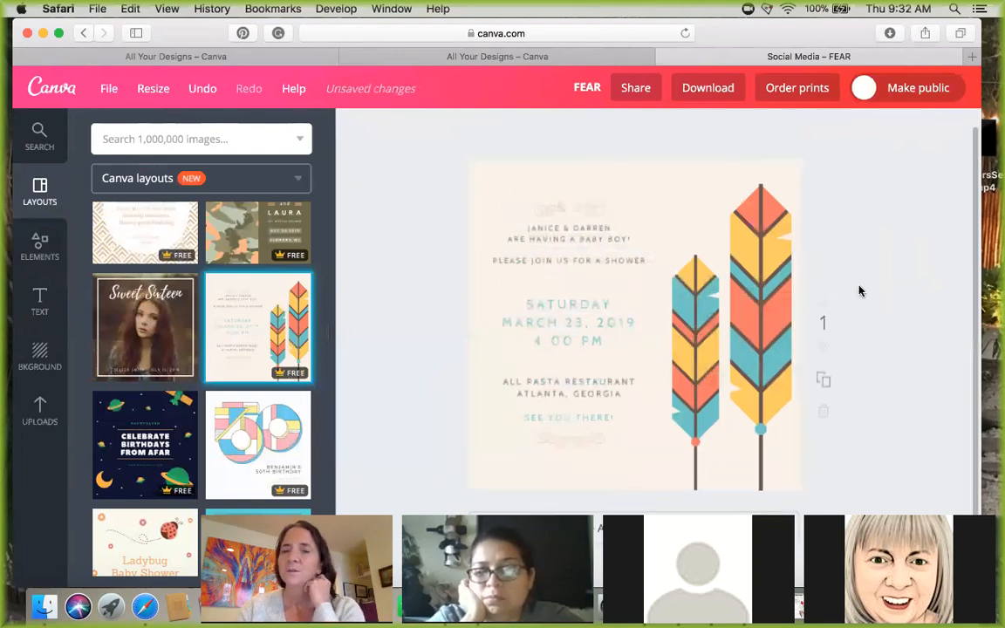
scroll(866, 281, down, 1)
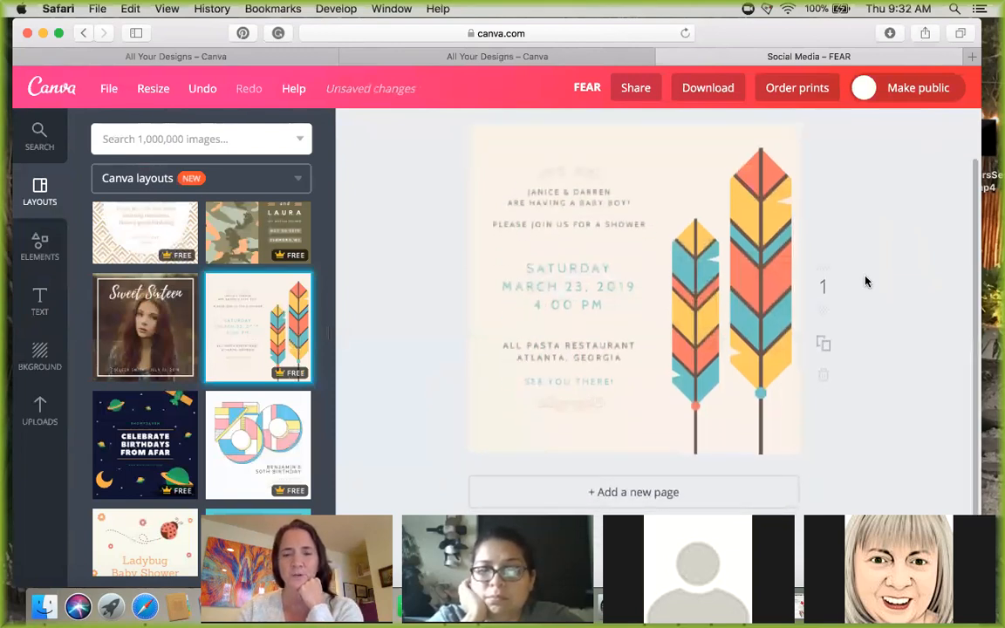
click(552, 274)
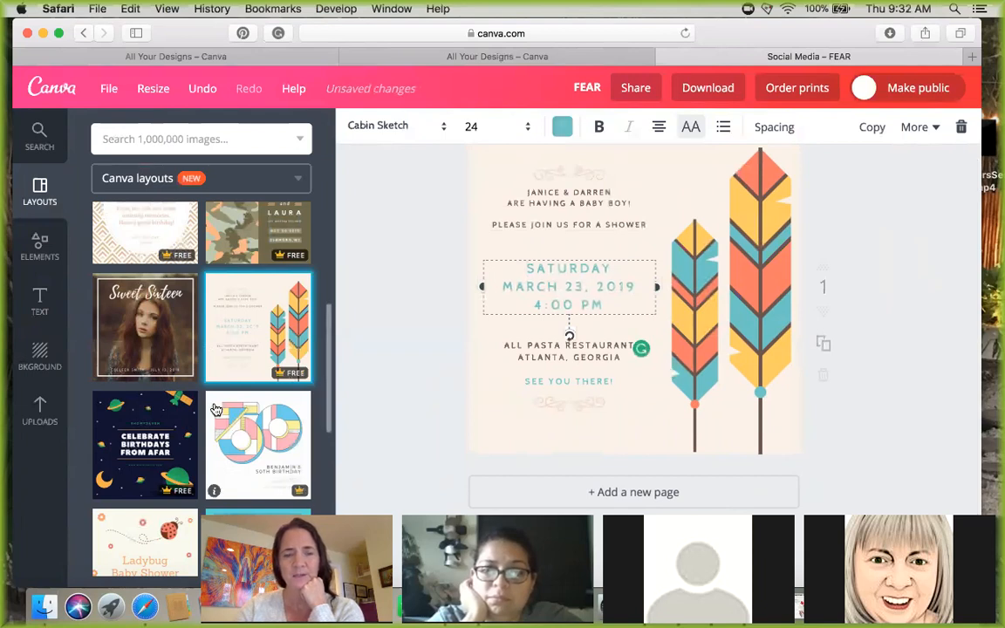
scroll(216, 411, down, 5)
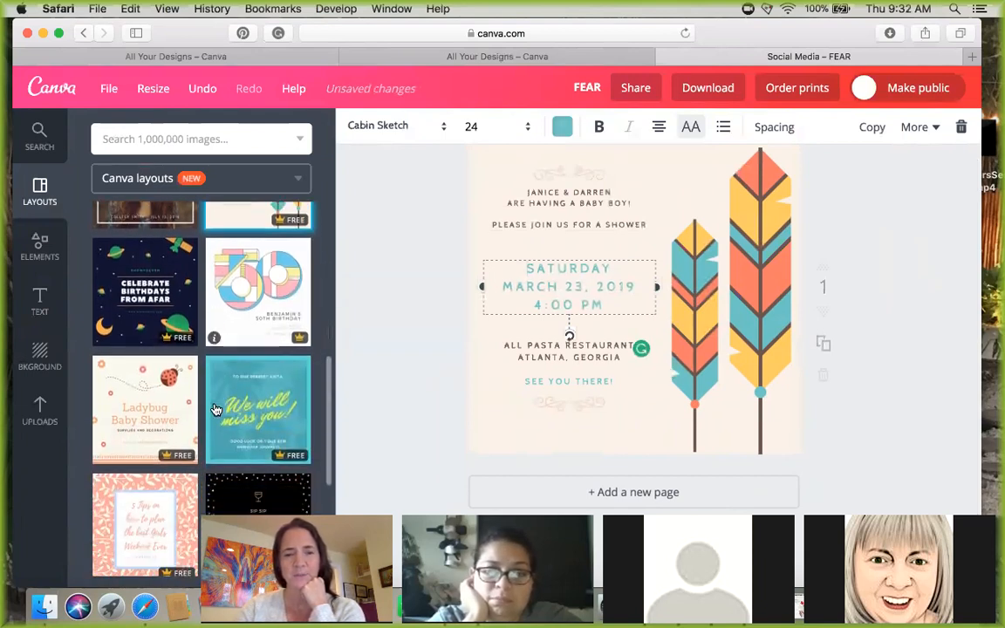
scroll(216, 410, down, 10)
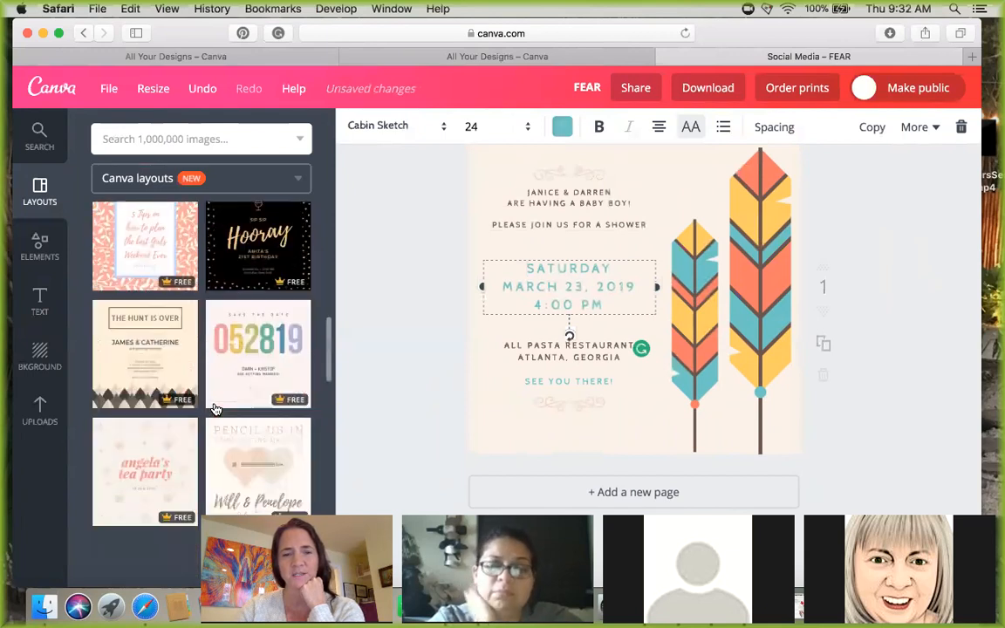
scroll(217, 410, down, 5)
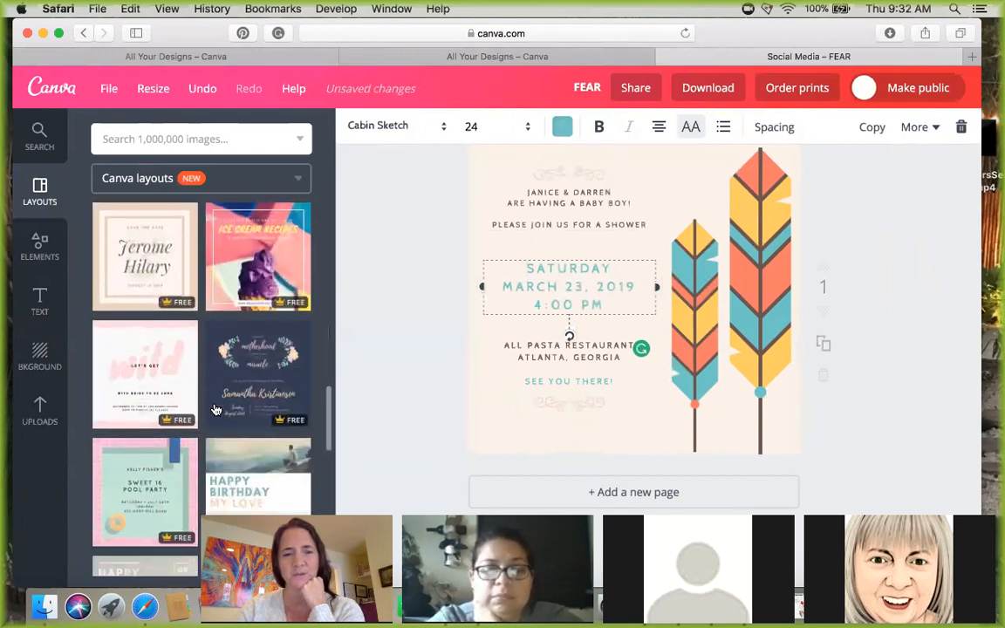
scroll(216, 410, down, 2)
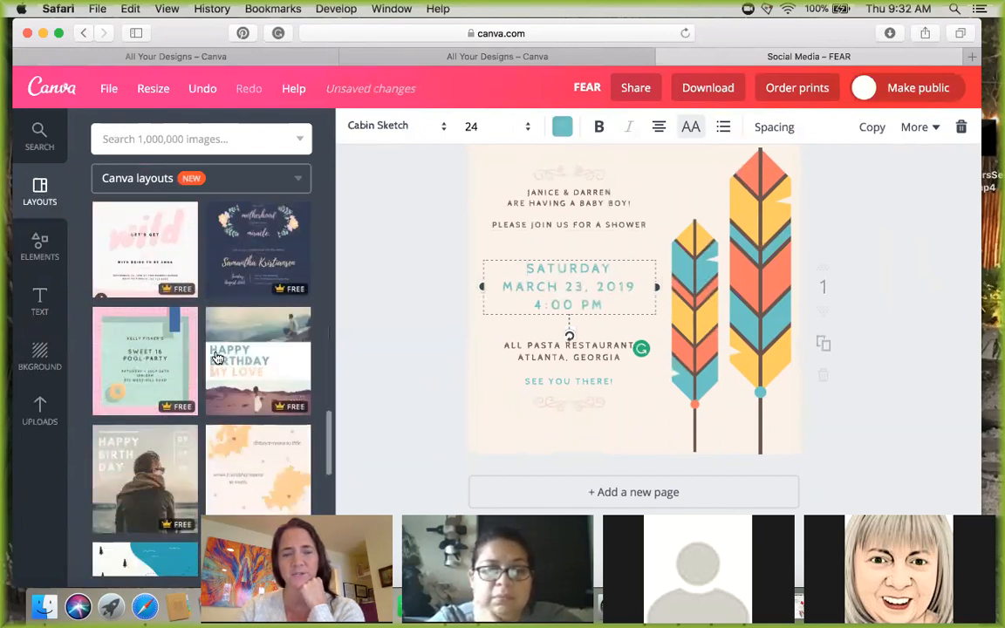
scroll(218, 358, down, 5)
scroll(217, 358, down, 8)
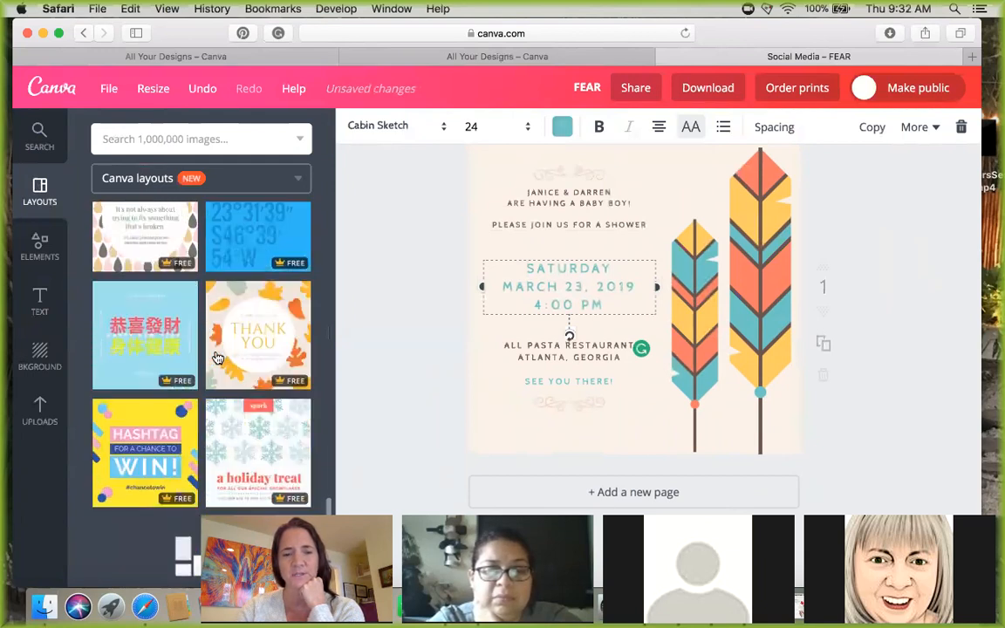
scroll(217, 358, down, 3)
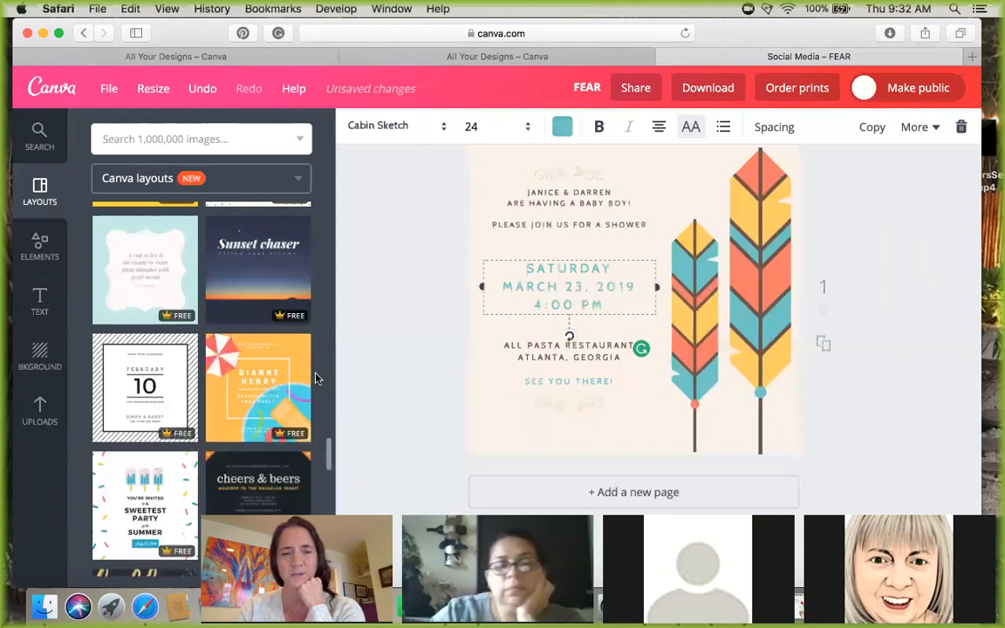
scroll(317, 378, down, 10)
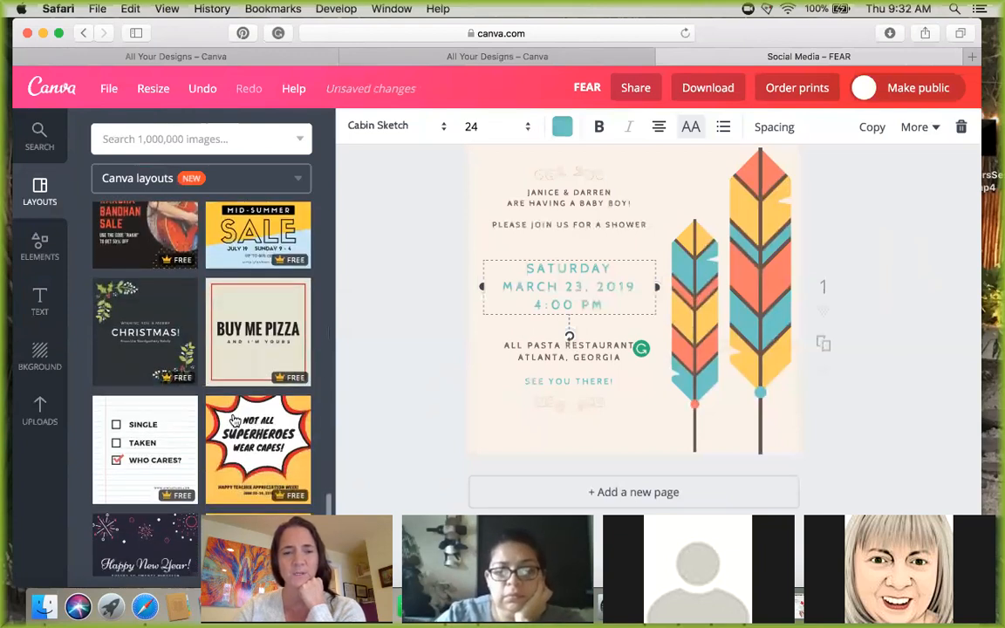
scroll(234, 421, down, 8)
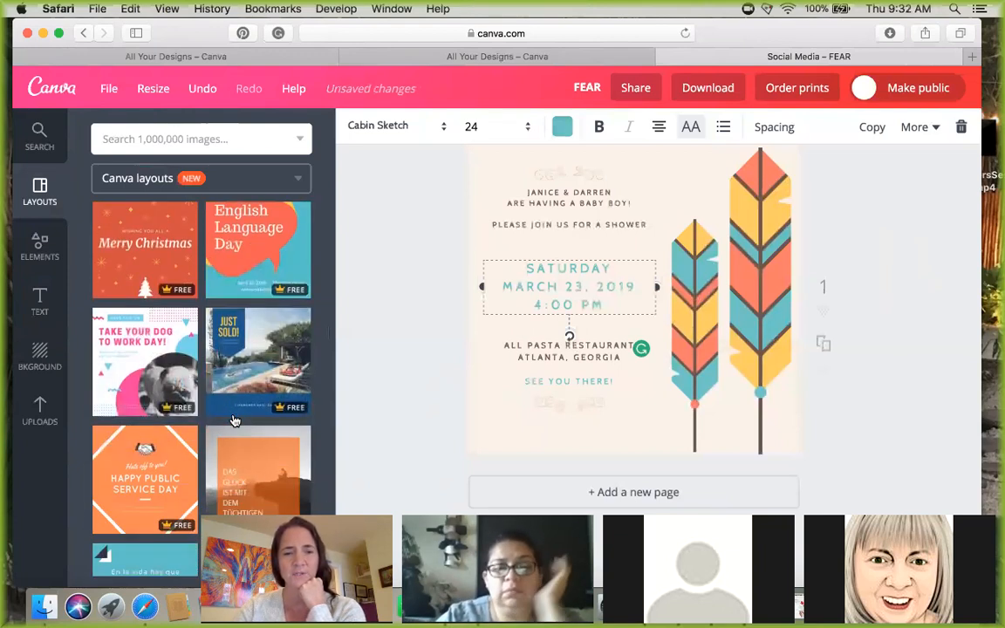
scroll(233, 421, down, 8)
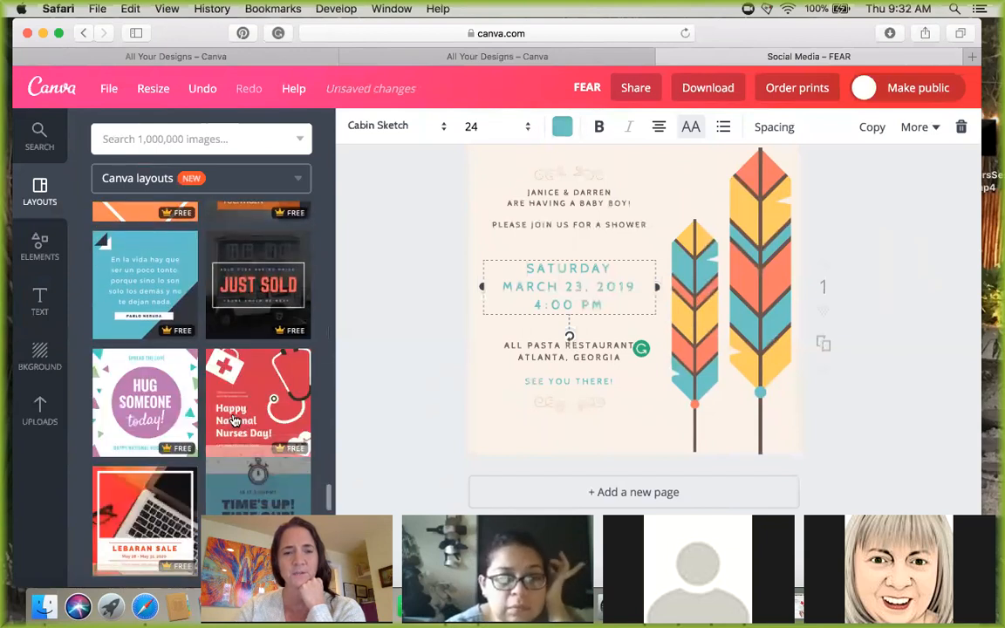
scroll(234, 422, down, 6)
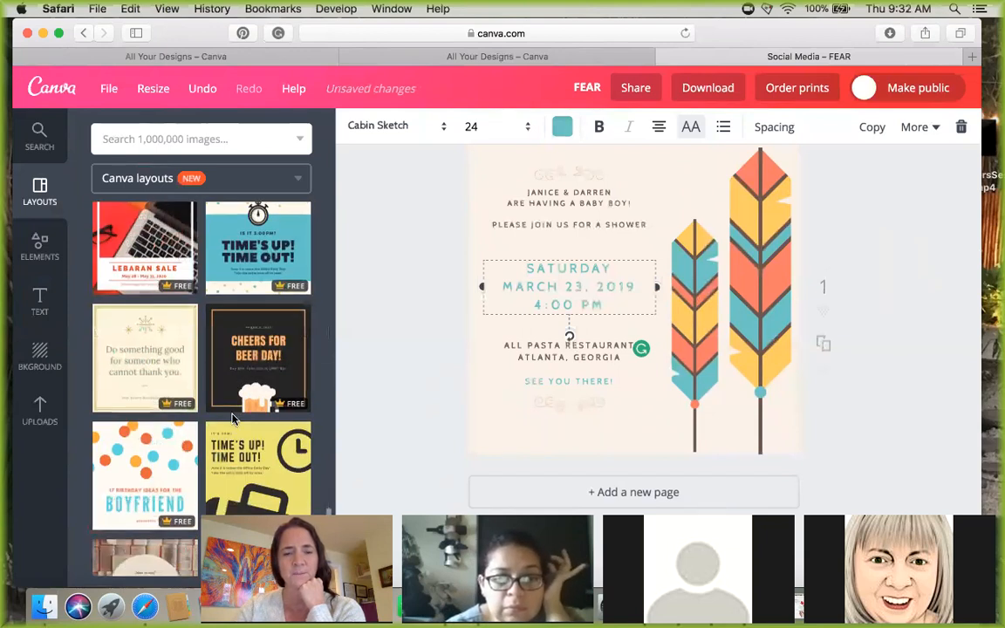
scroll(234, 422, down, 8)
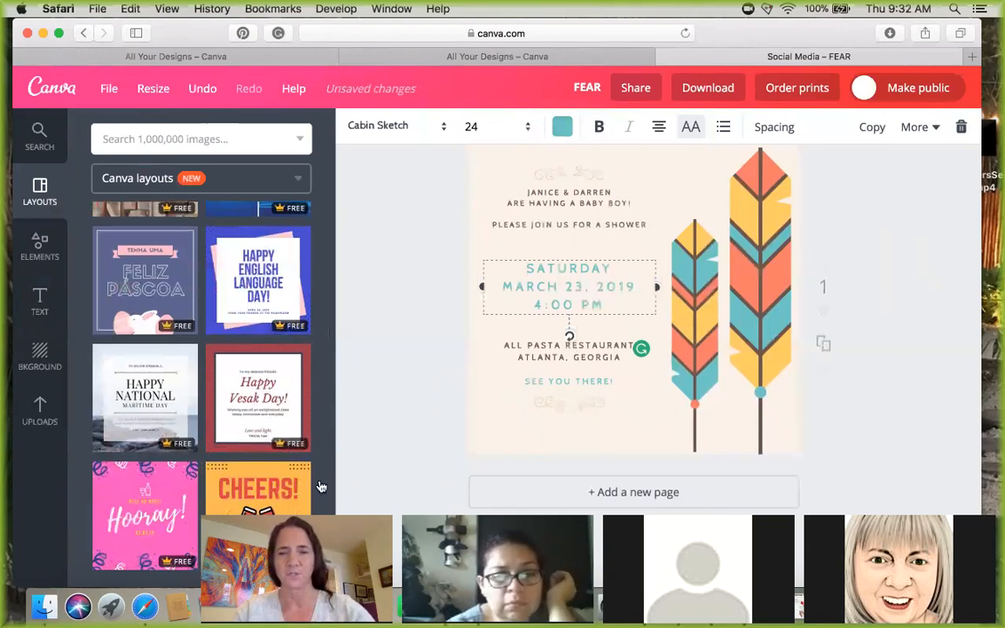
scroll(385, 381, up, 1)
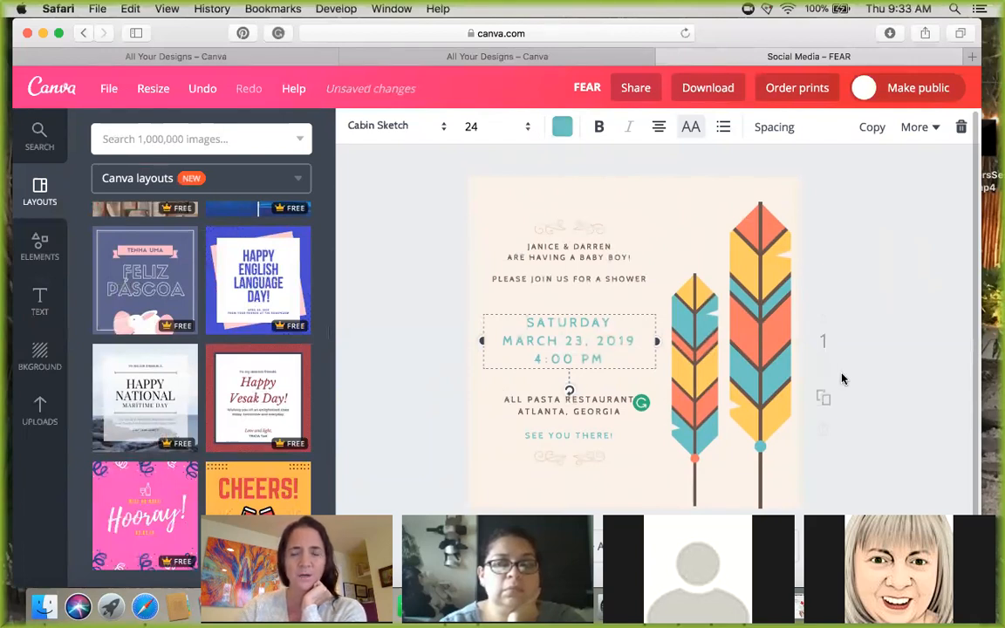
- Select and deselect the left feather, then leave the editor for the All your designs dashboard
click(678, 337)
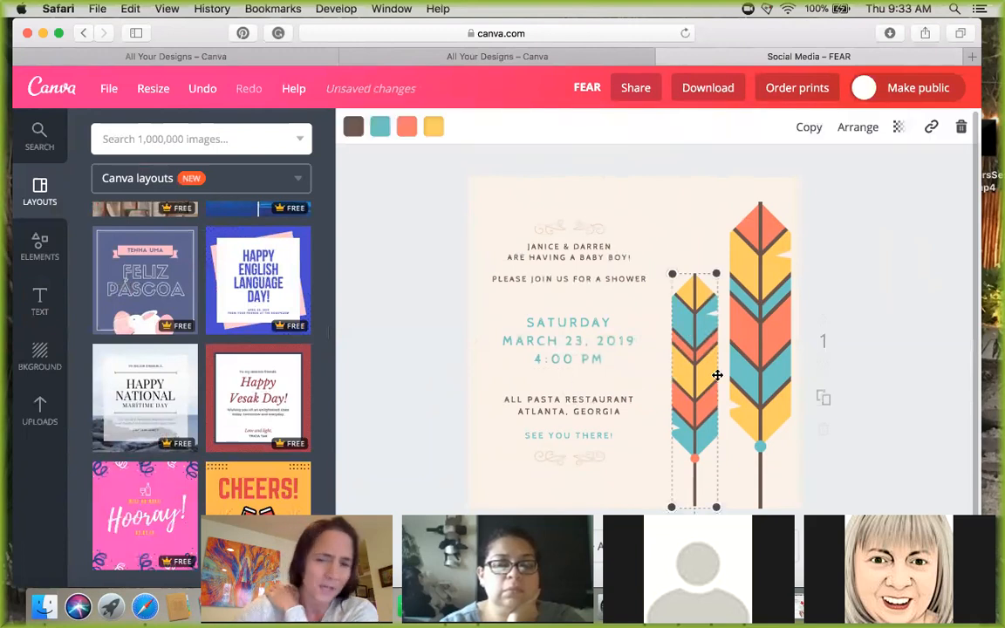
click(857, 227)
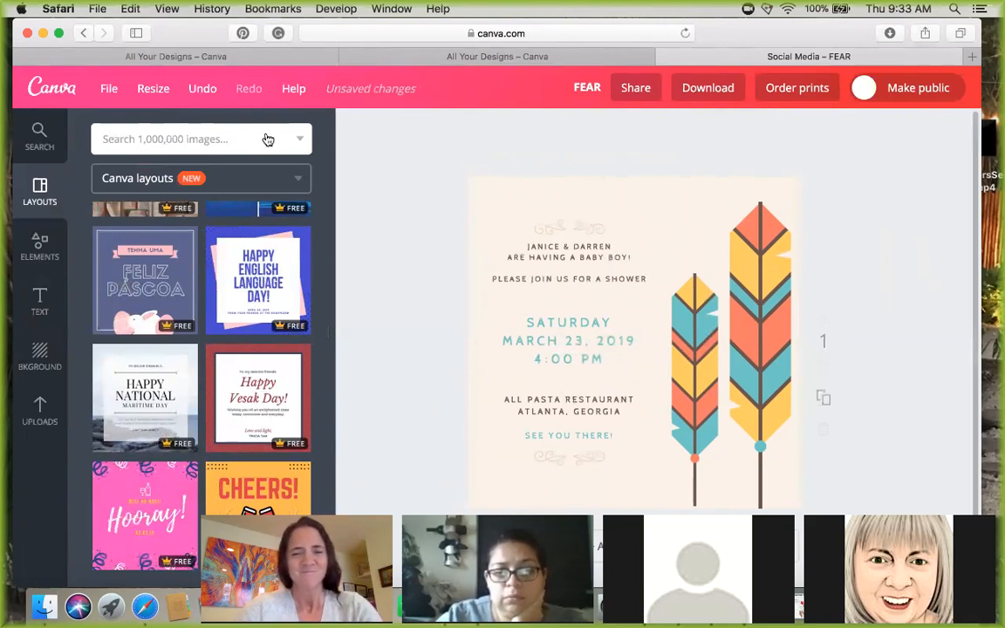
click(48, 91)
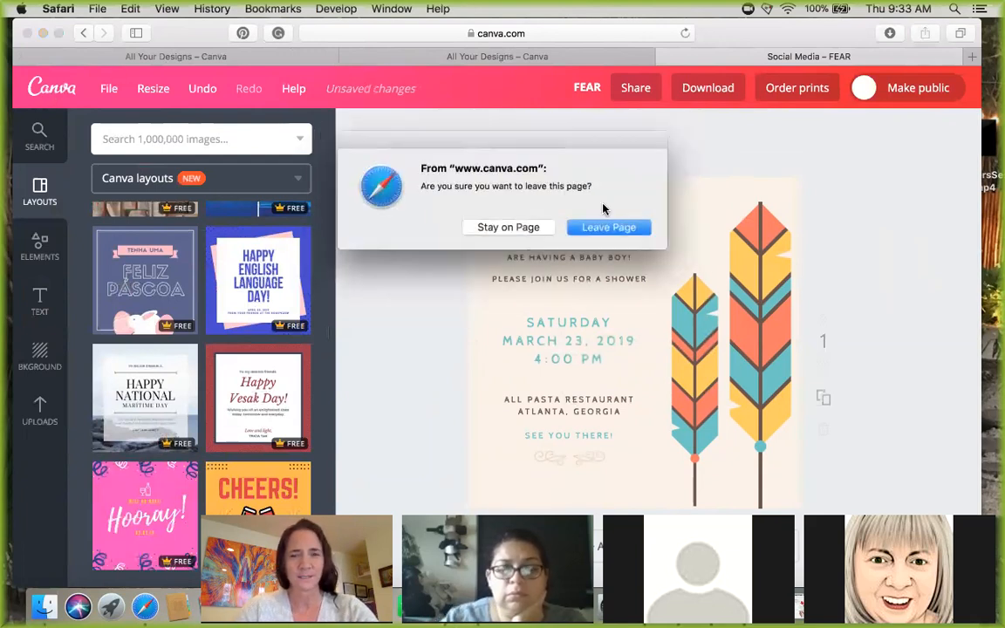
click(594, 229)
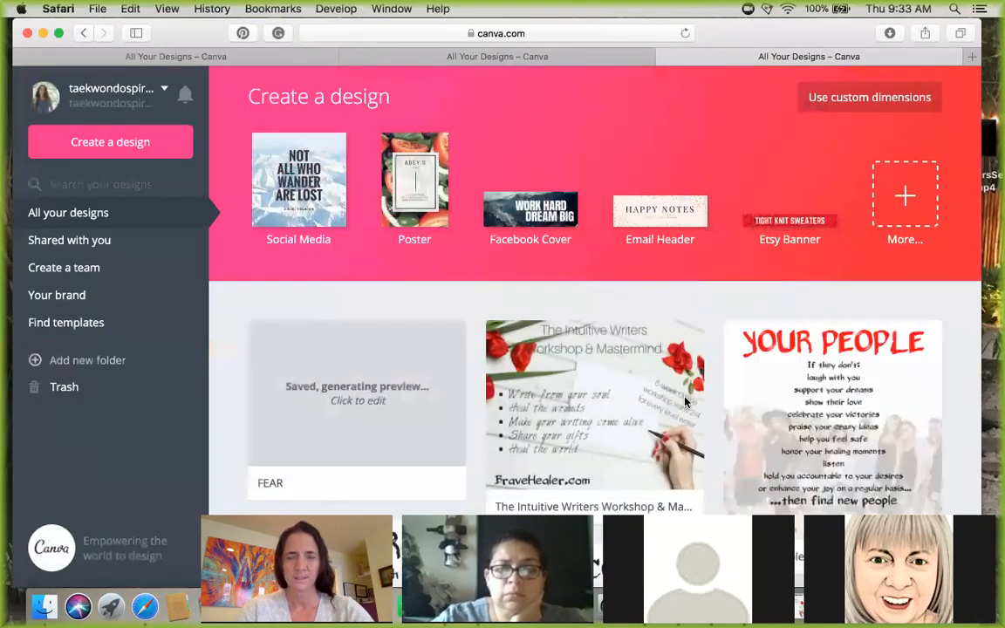
scroll(685, 403, down, 7)
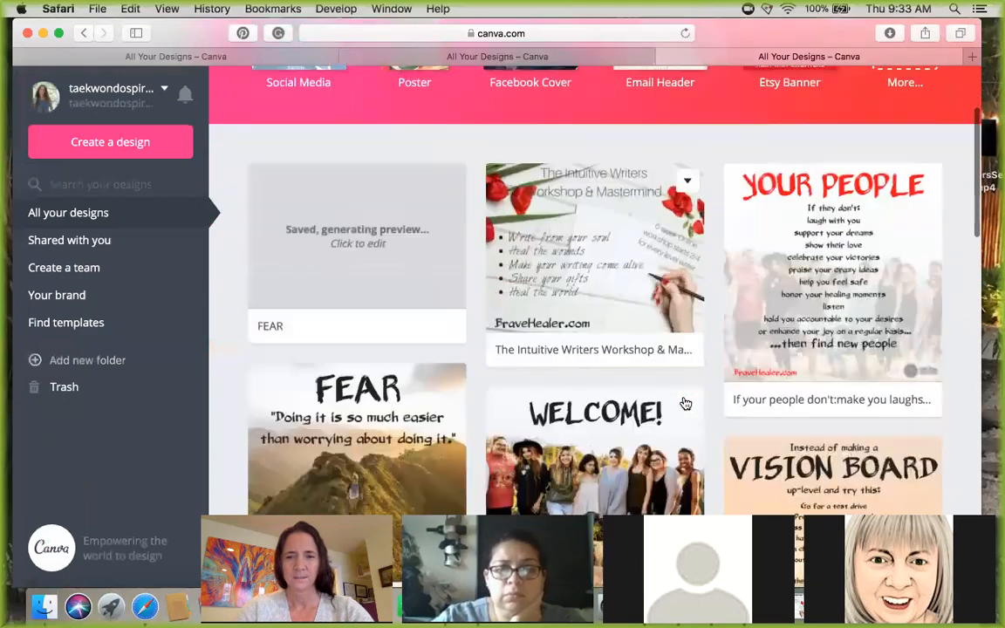
scroll(685, 403, down, 2)
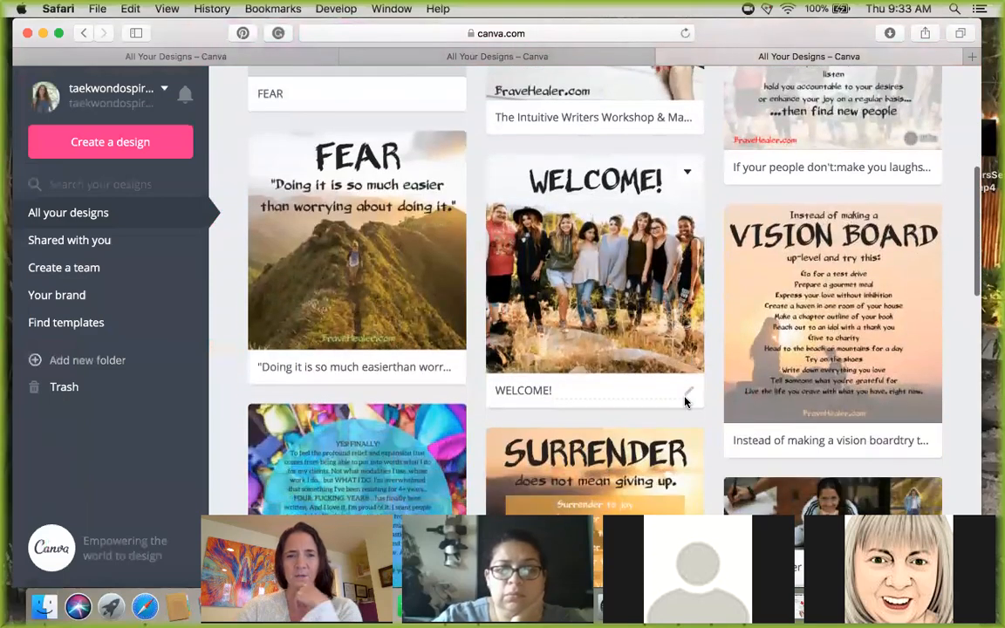
scroll(685, 402, down, 1)
scroll(685, 403, down, 5)
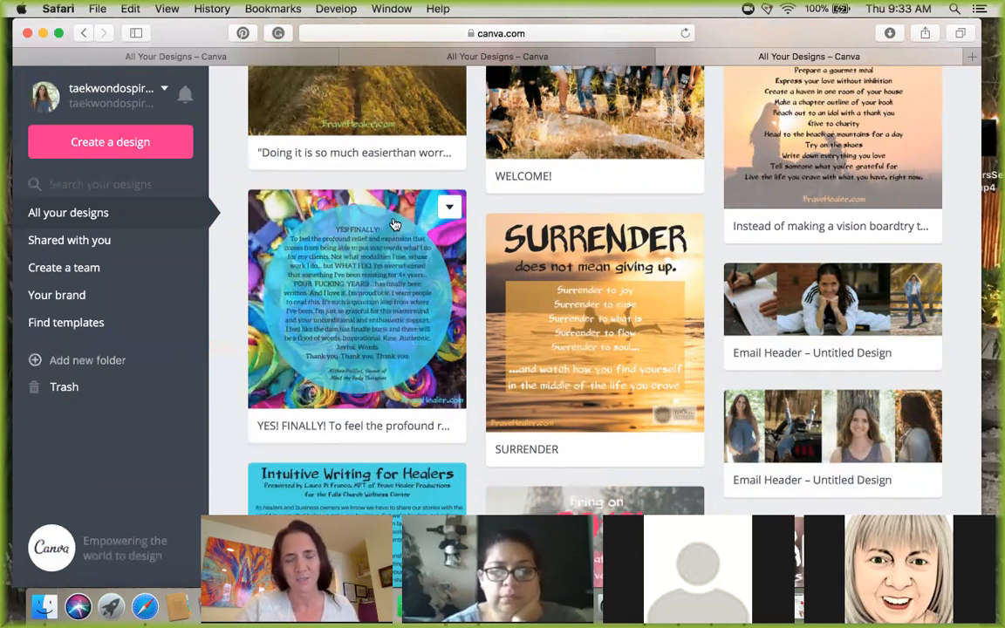
scroll(410, 320, down, 1)
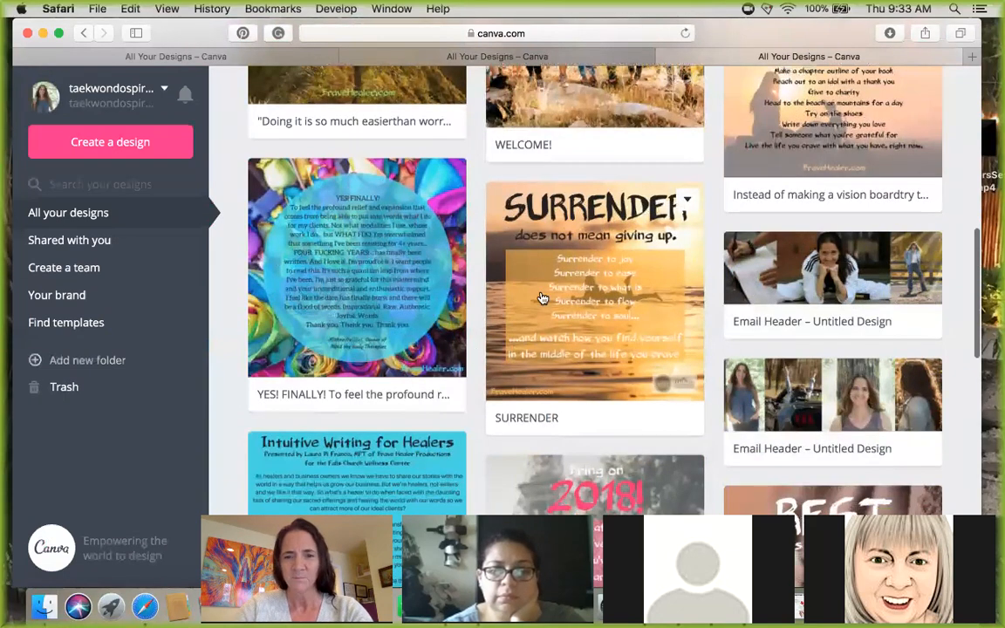
scroll(541, 299, down, 2)
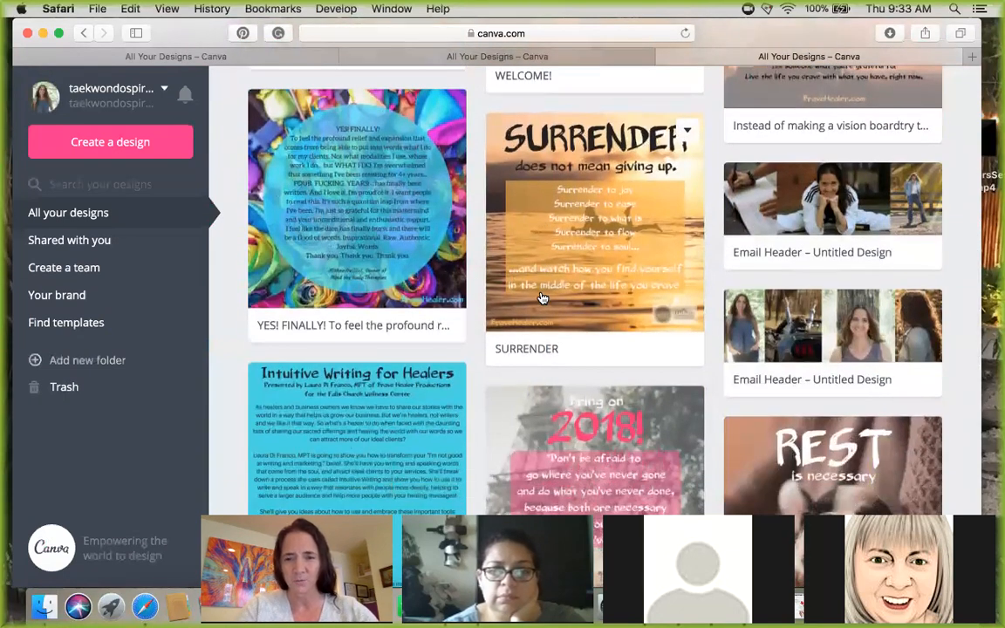
scroll(541, 298, down, 5)
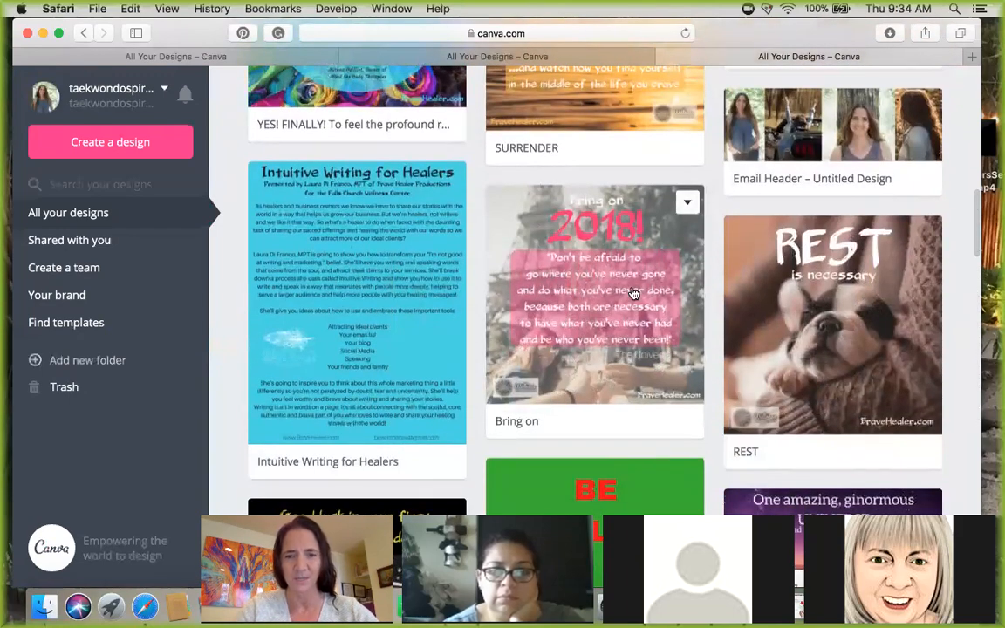
scroll(579, 243, up, 2)
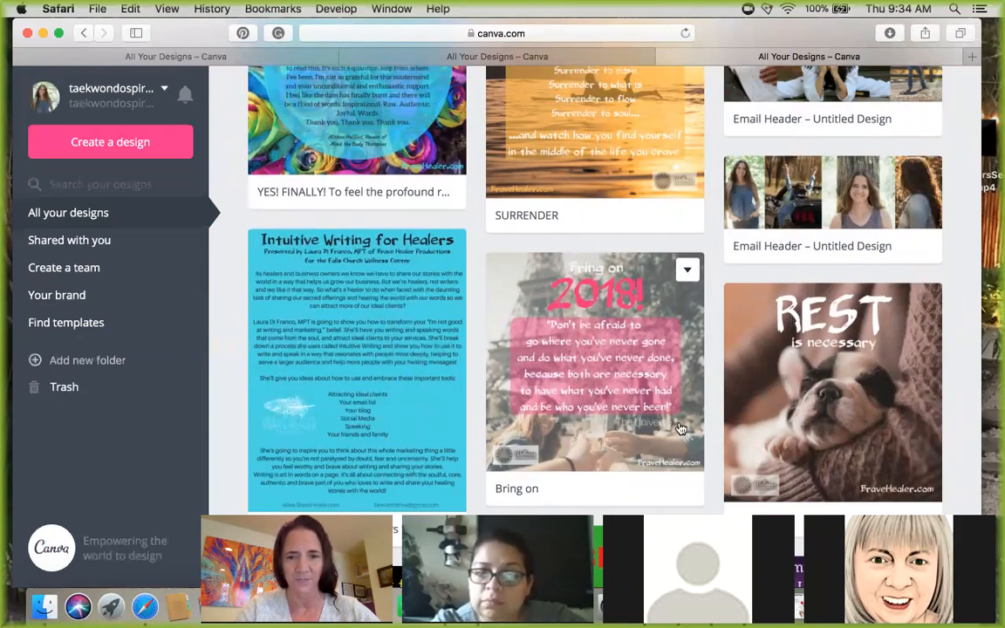
scroll(699, 430, down, 3)
scroll(699, 430, down, 5)
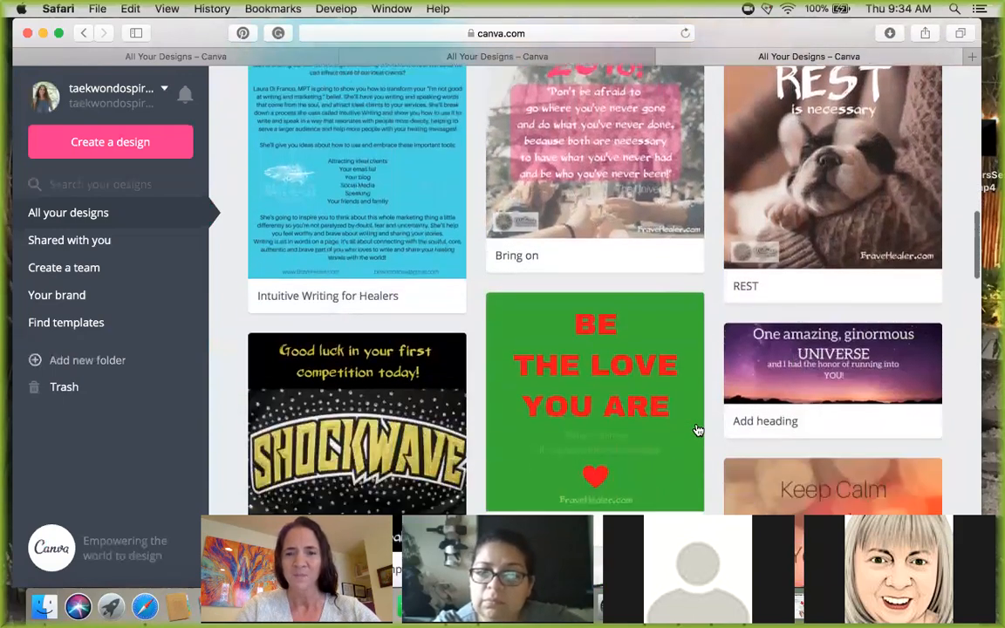
scroll(825, 282, up, 5)
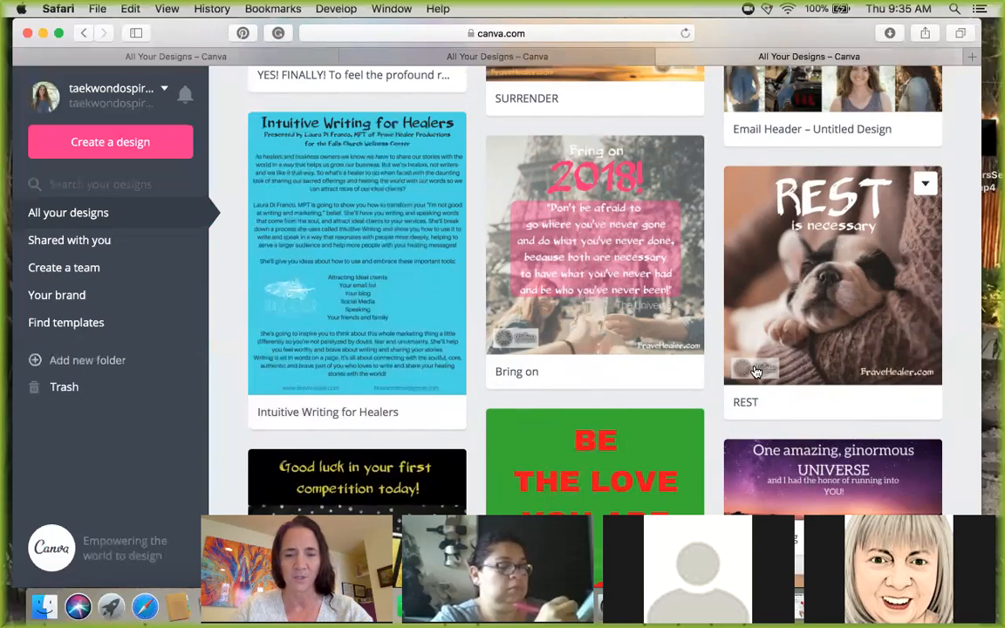
scroll(756, 372, up, 10)
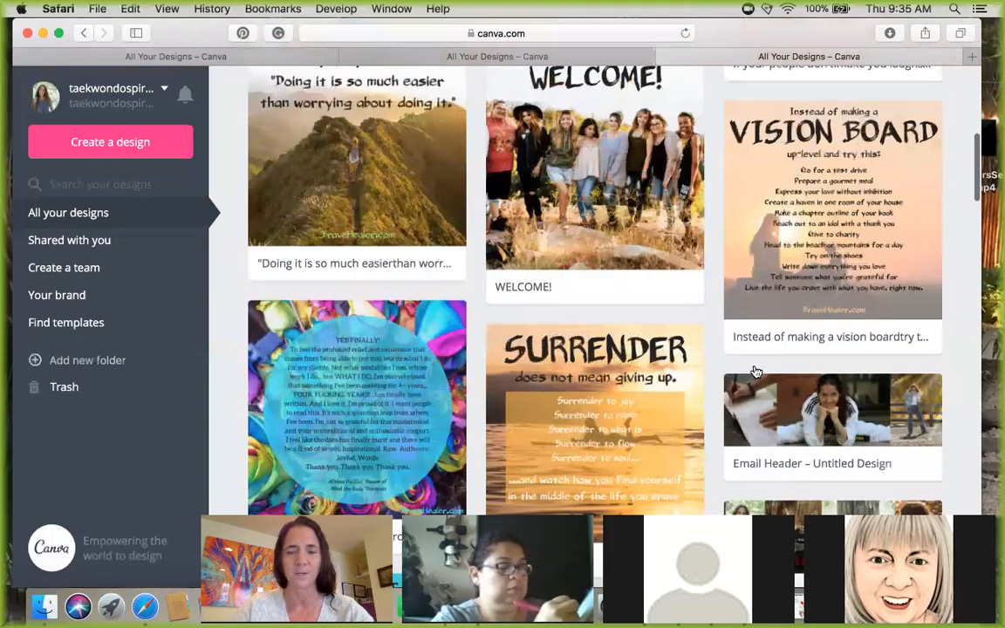
scroll(756, 373, down, 4)
scroll(756, 373, down, 8)
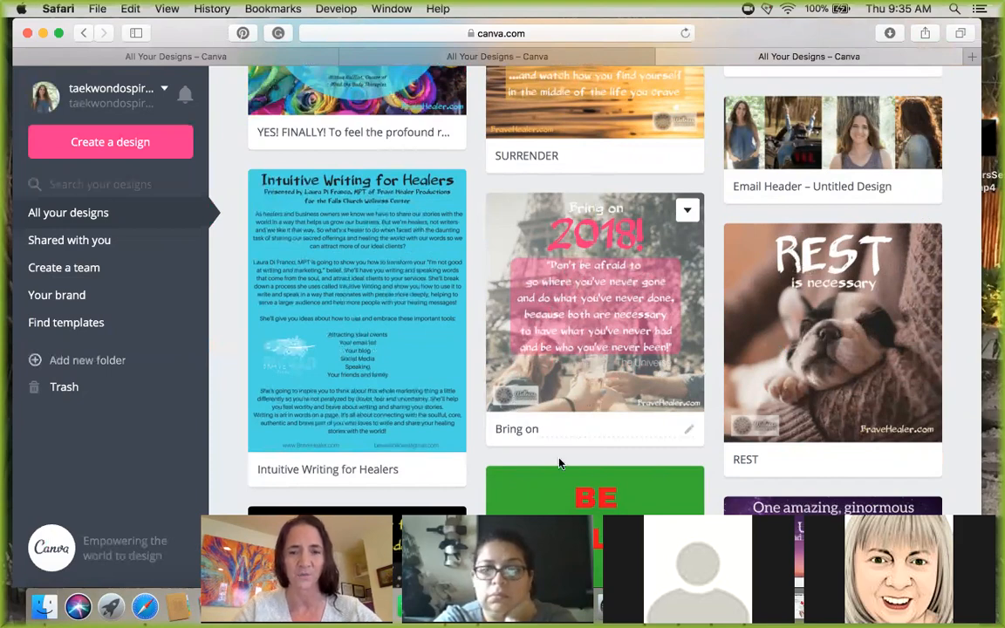
scroll(546, 457, down, 2)
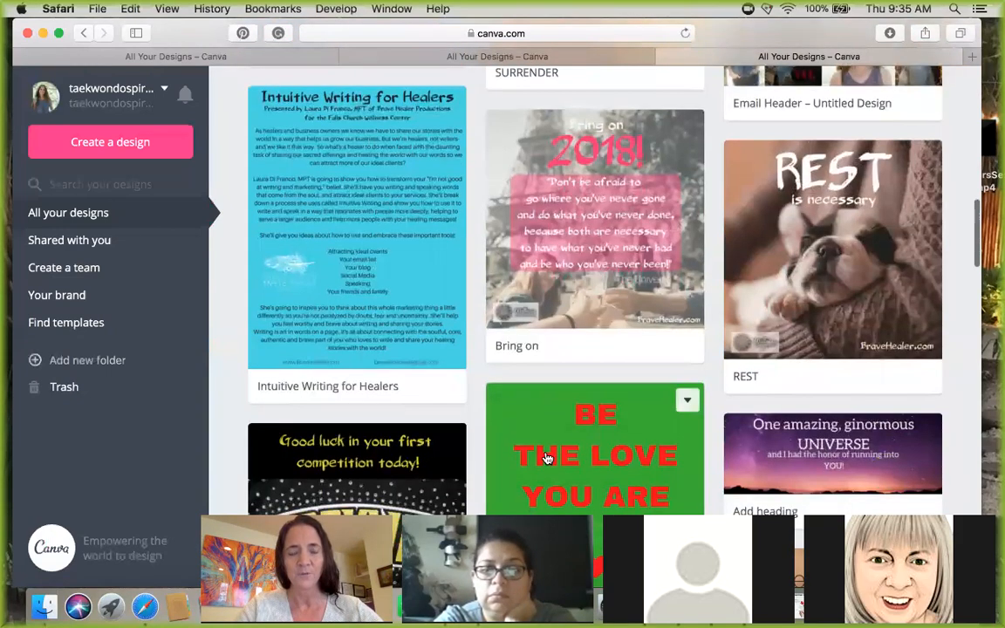
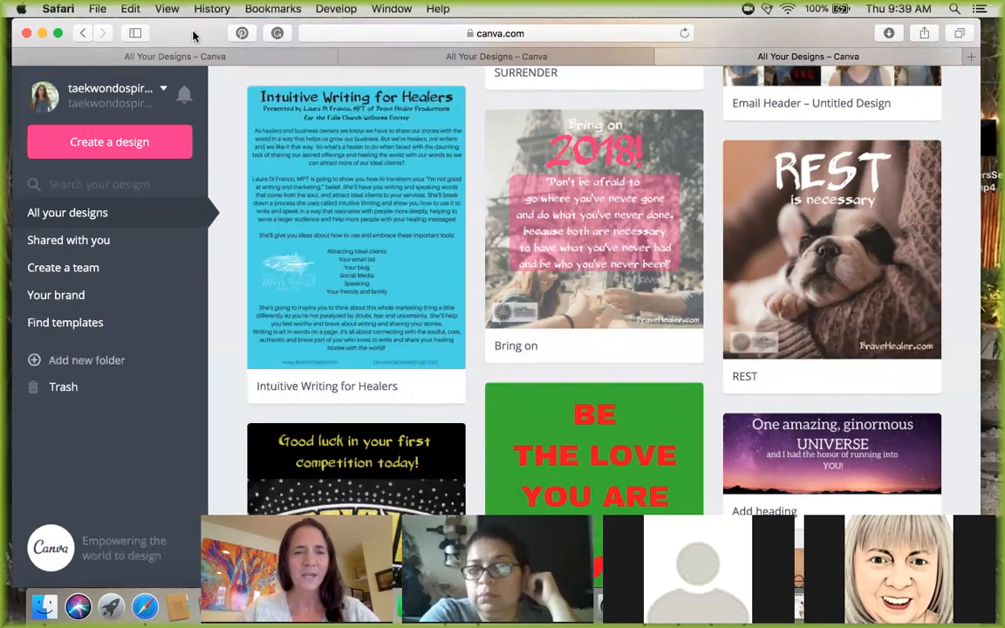
- Find the Christmas in Pockets poem poster among the saved designs and open it
mouse_move(192, 36)
mouse_down()
mouse_move(195, 76)
mouse_move(191, 36)
mouse_up()
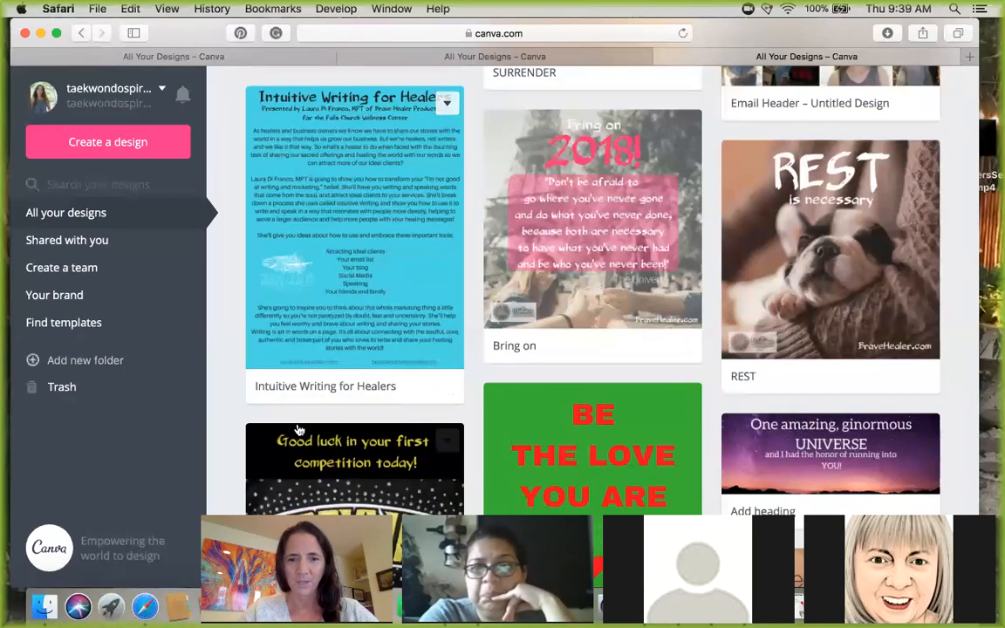
scroll(428, 391, down, 3)
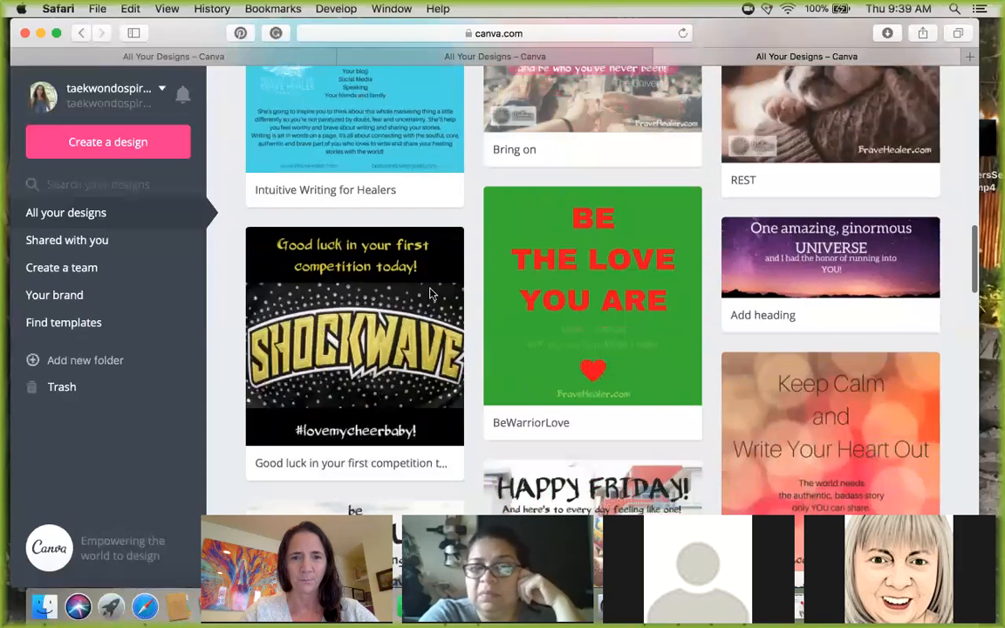
scroll(431, 294, down, 6)
scroll(432, 295, down, 7)
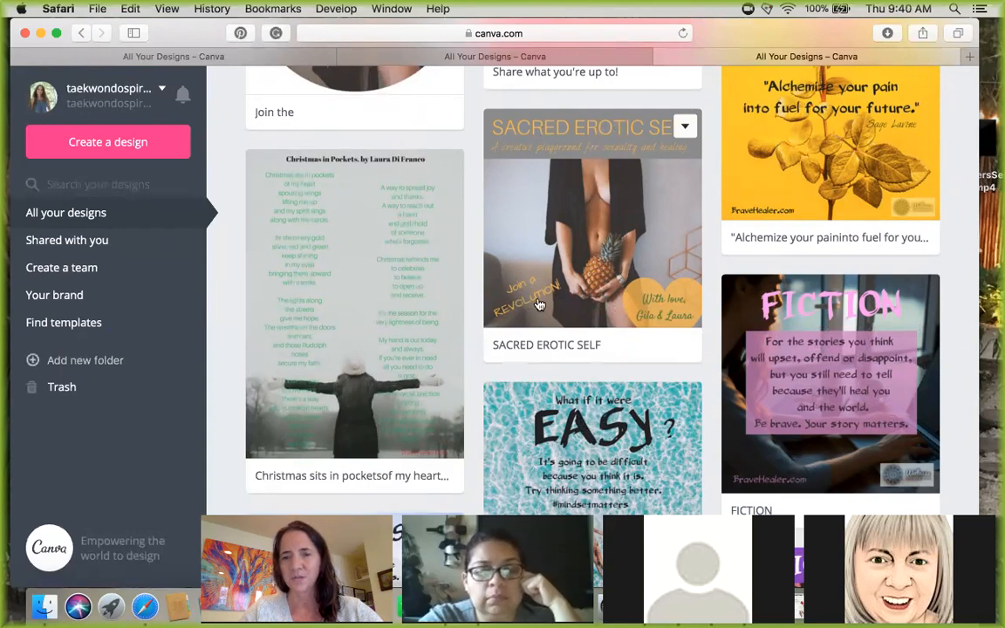
scroll(632, 274, down, 1)
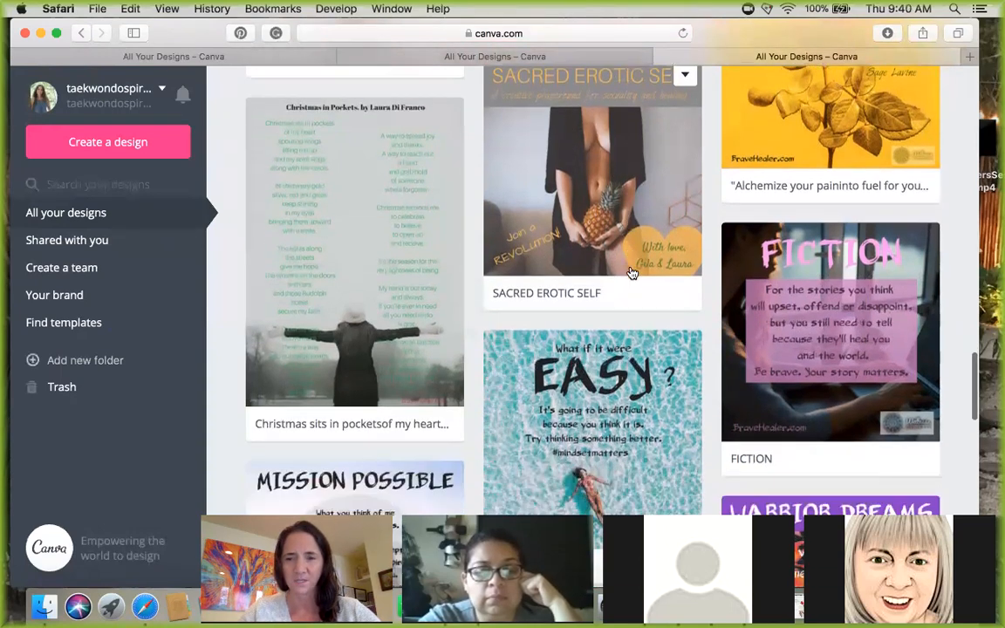
scroll(632, 274, down, 2)
scroll(671, 292, down, 3)
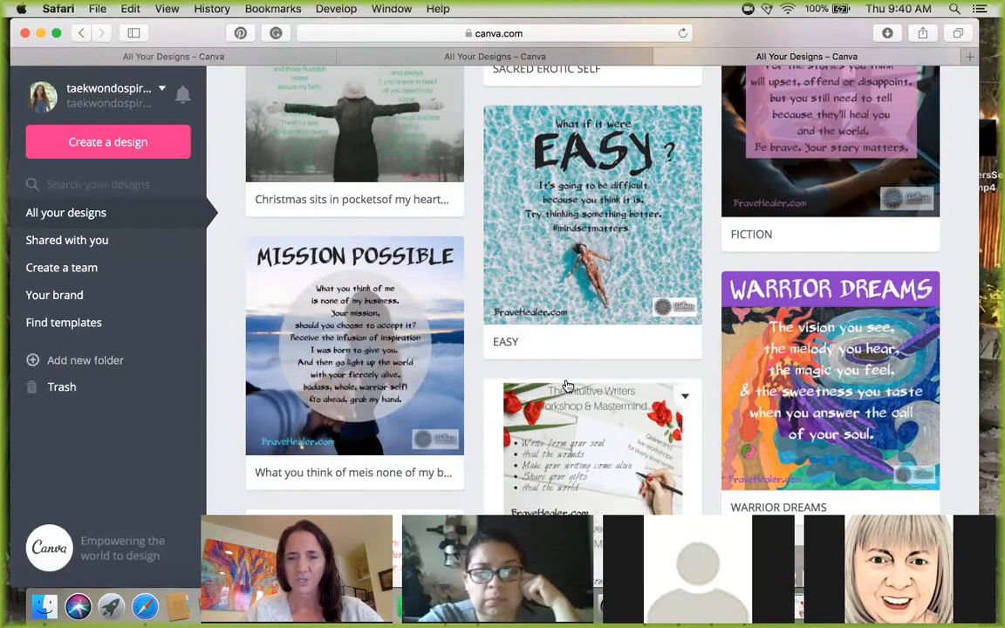
scroll(567, 386, down, 2)
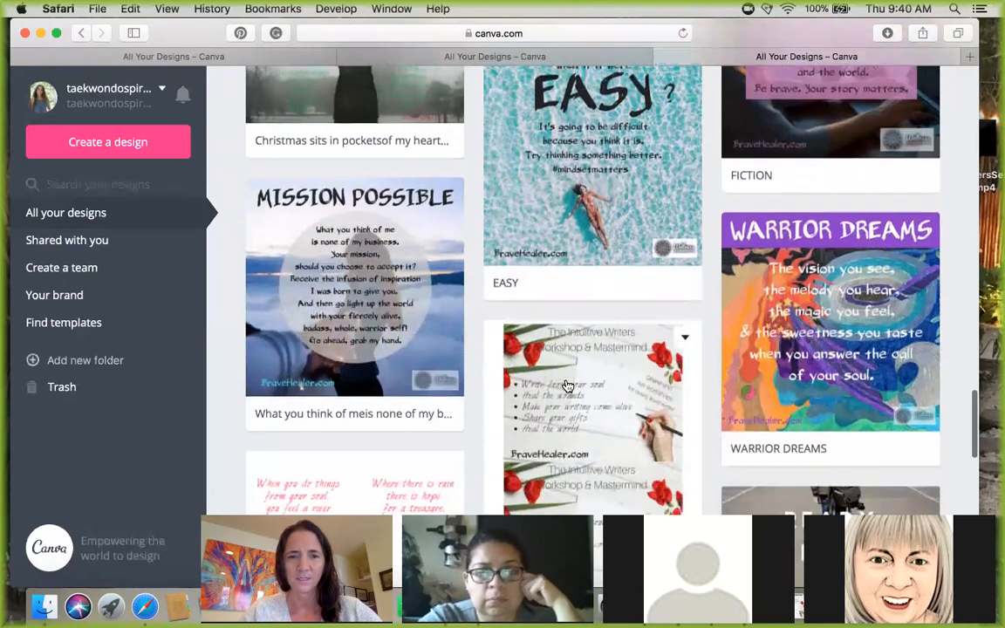
scroll(568, 386, down, 2)
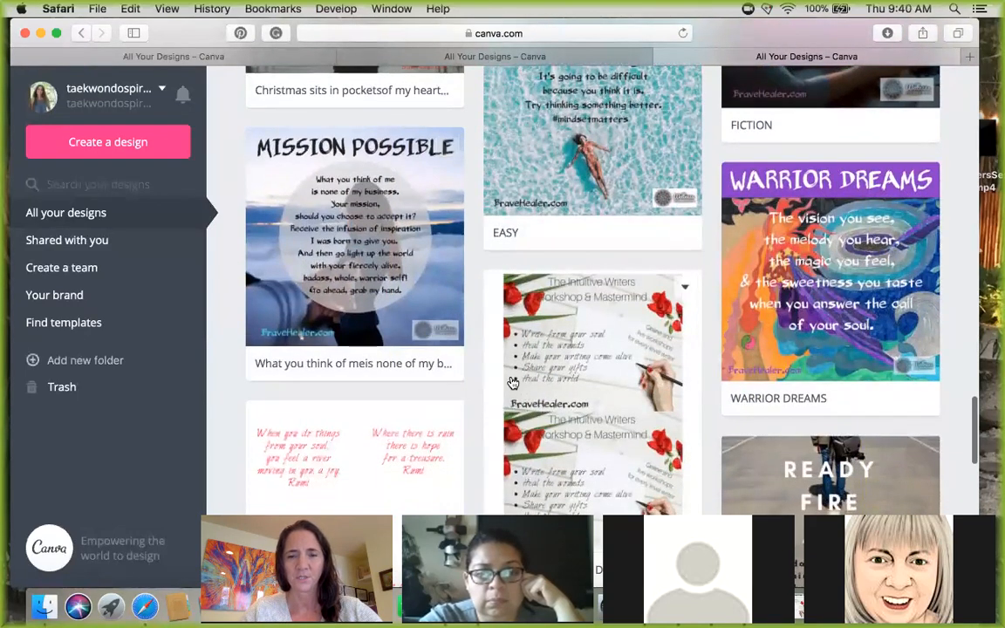
scroll(513, 384, down, 6)
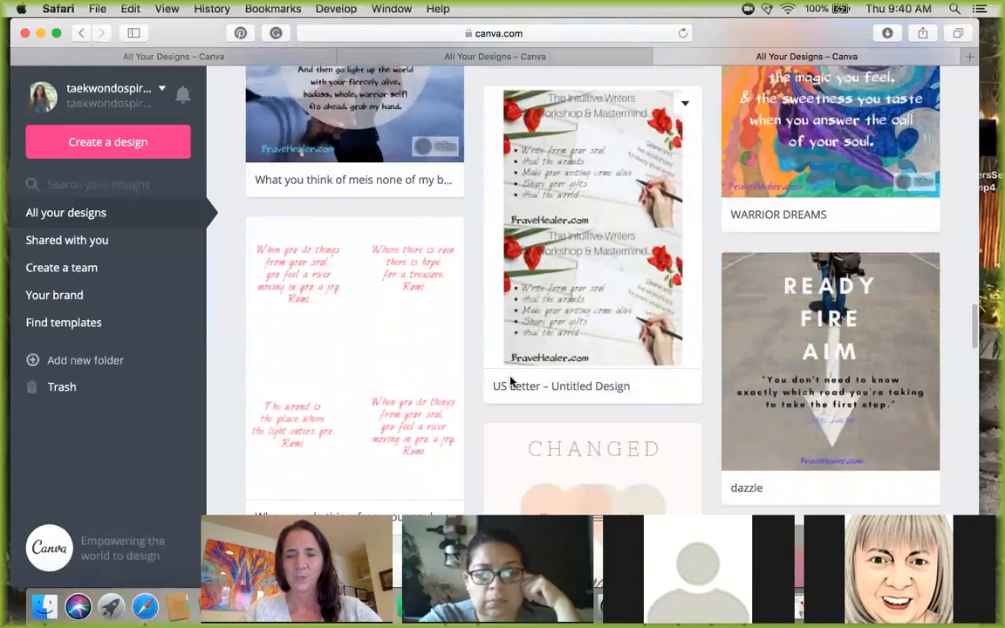
scroll(512, 382, down, 1)
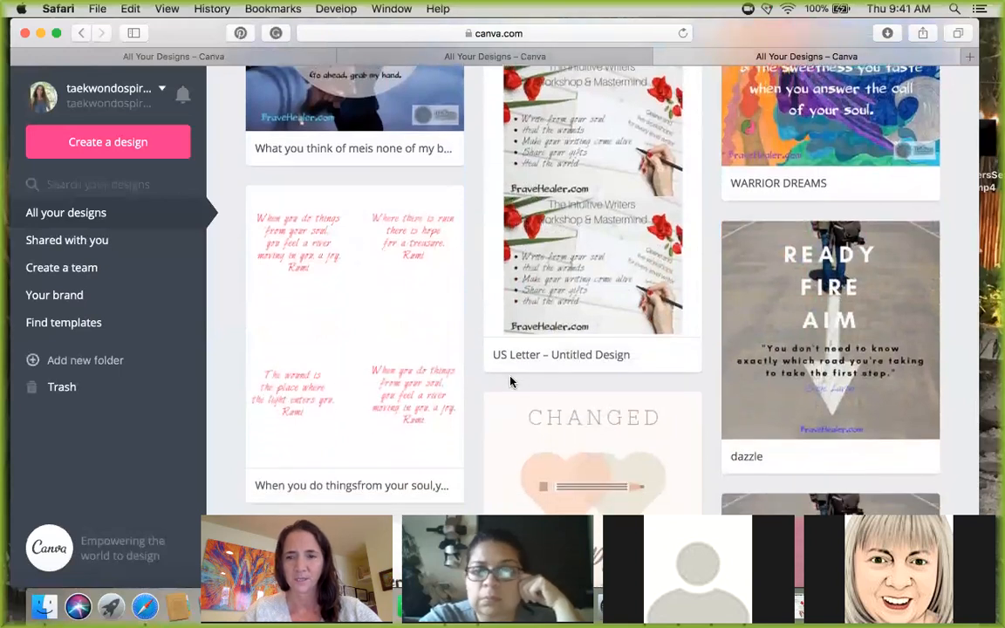
scroll(511, 382, down, 6)
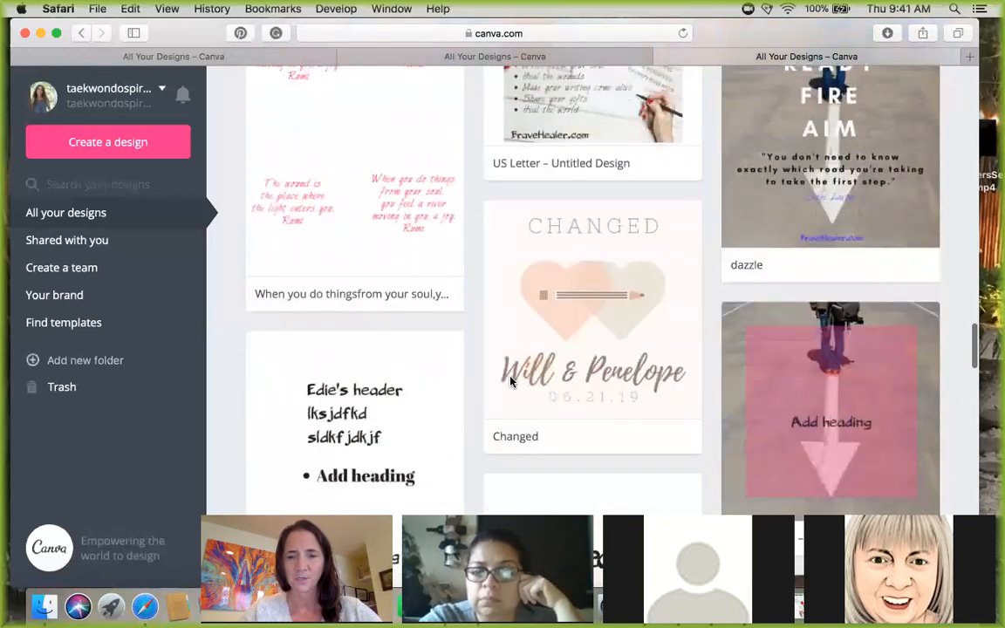
scroll(512, 381, down, 11)
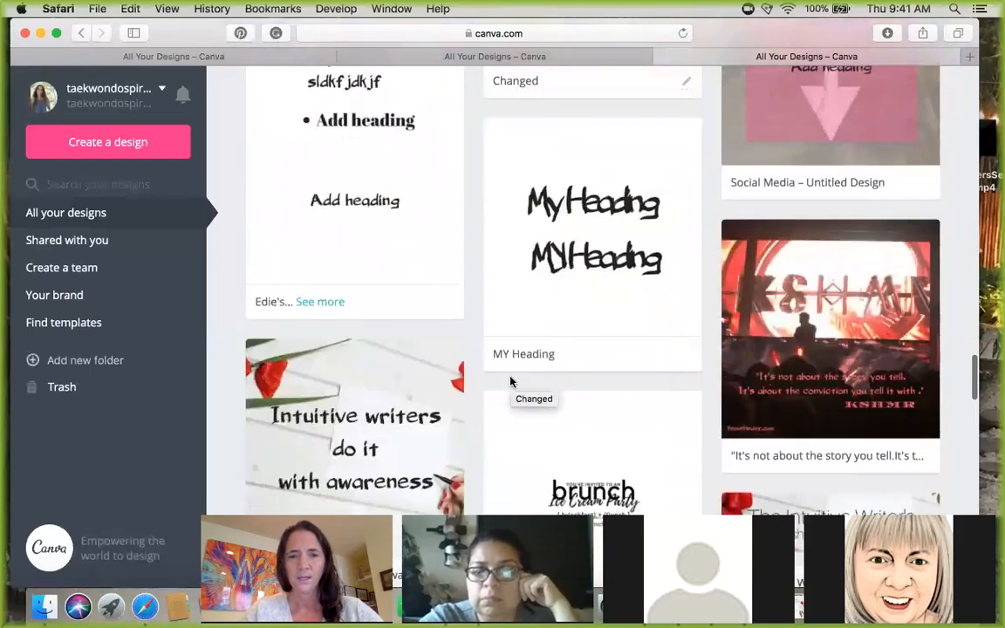
scroll(511, 382, down, 20)
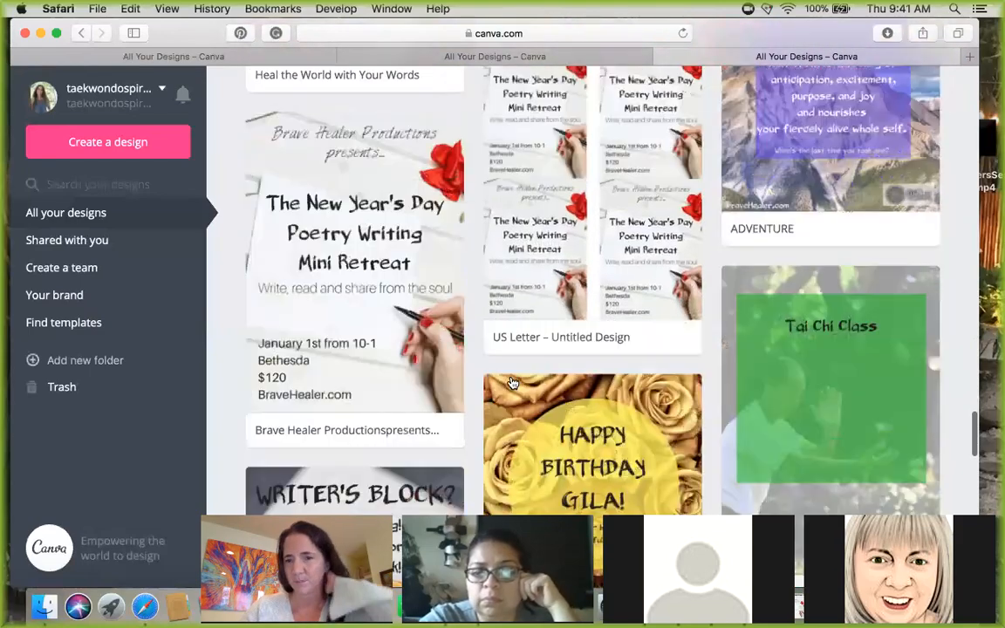
scroll(511, 381, up, 8)
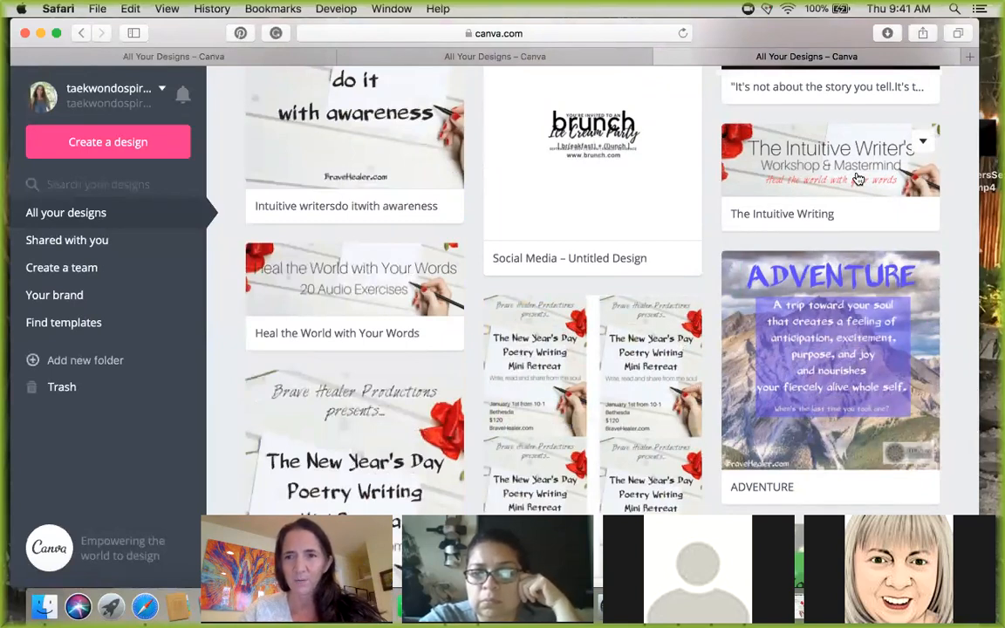
scroll(839, 200, down, 2)
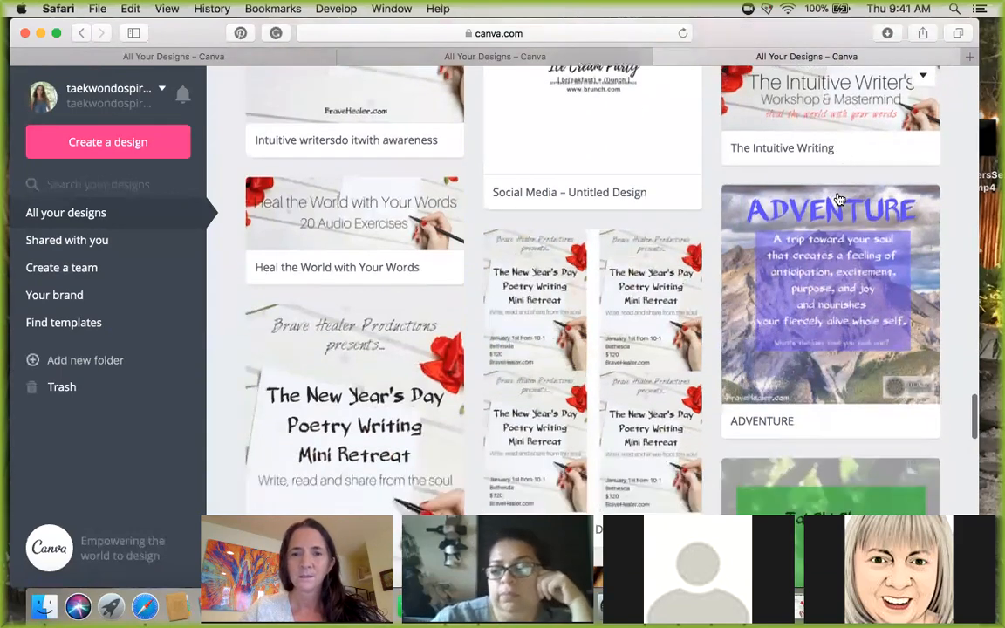
scroll(838, 200, down, 8)
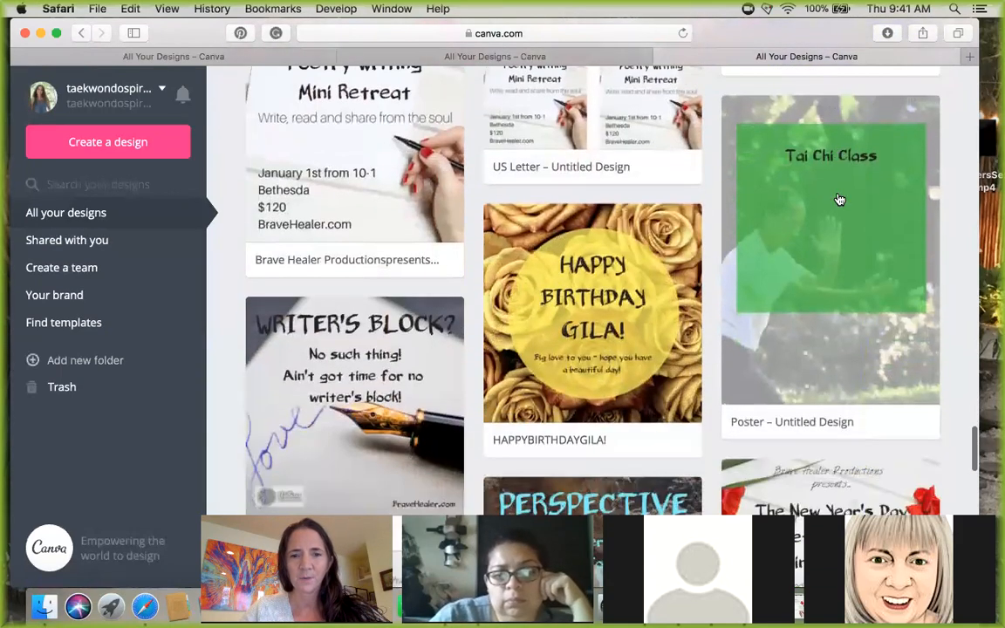
scroll(839, 200, down, 2)
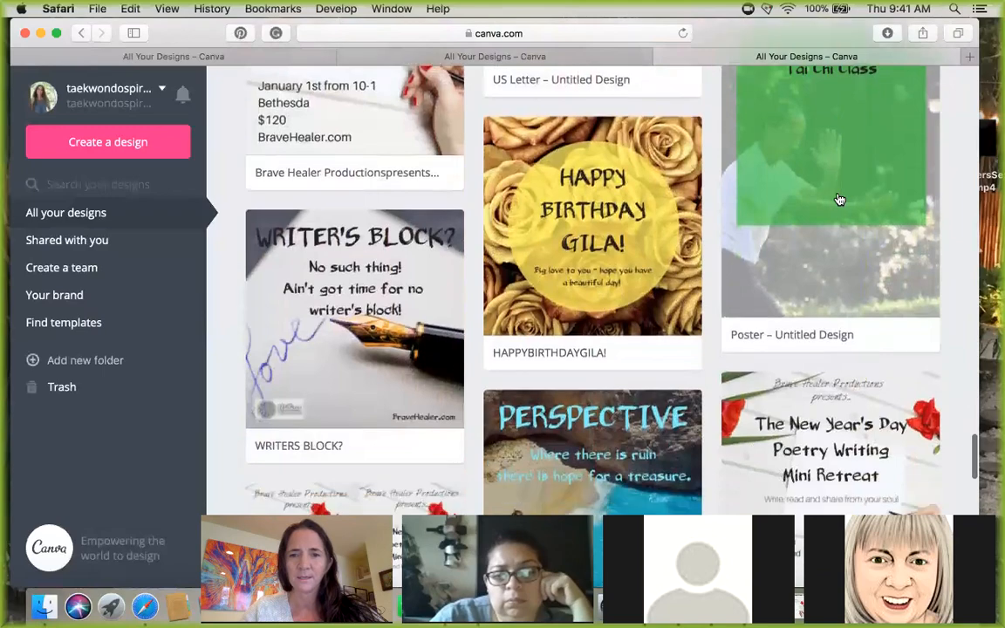
scroll(839, 200, down, 8)
scroll(839, 200, down, 3)
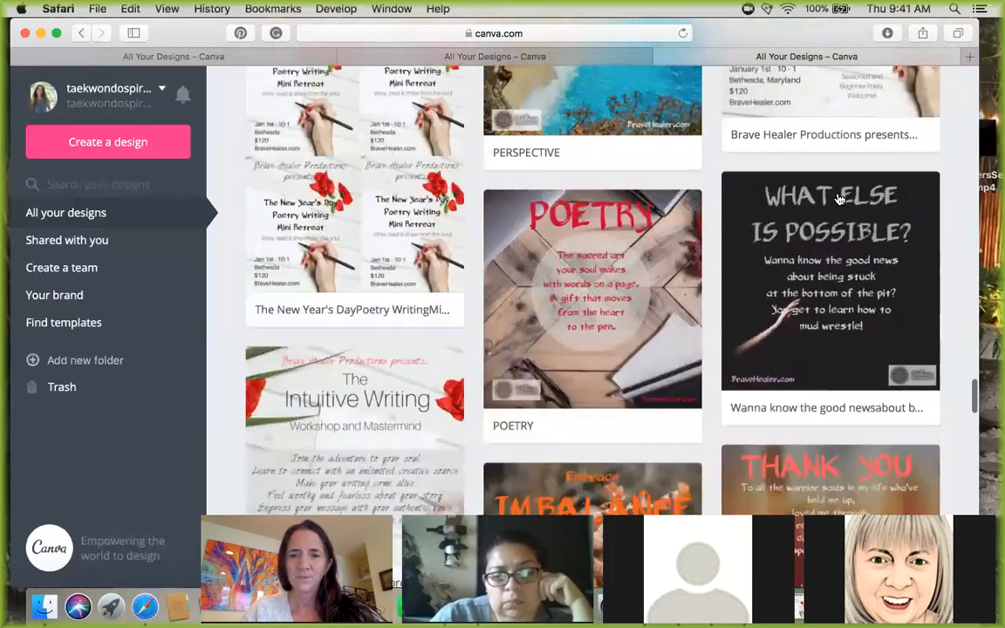
scroll(839, 199, down, 5)
scroll(839, 200, down, 5)
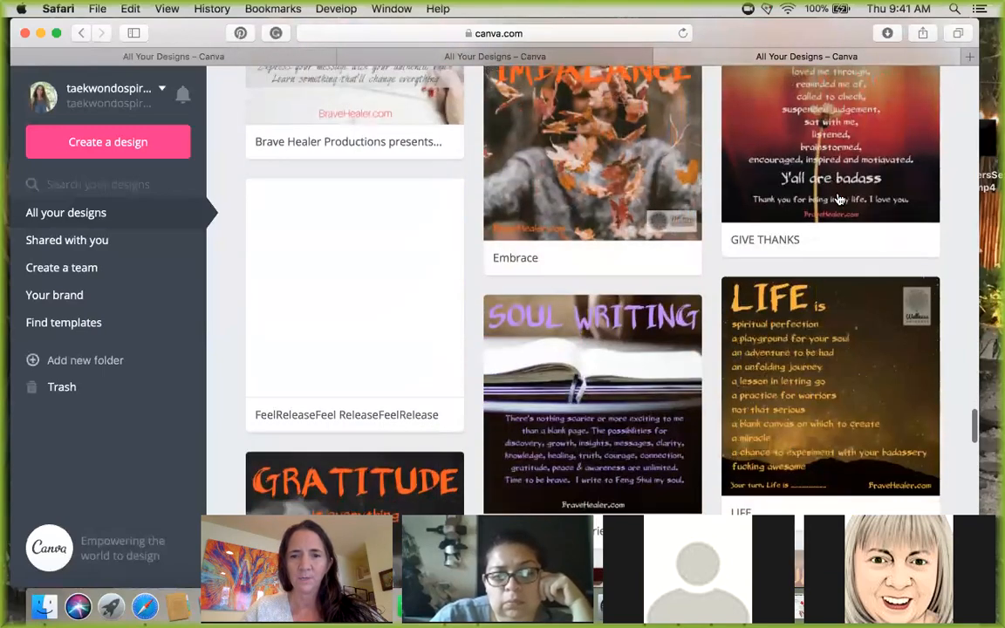
scroll(838, 200, down, 8)
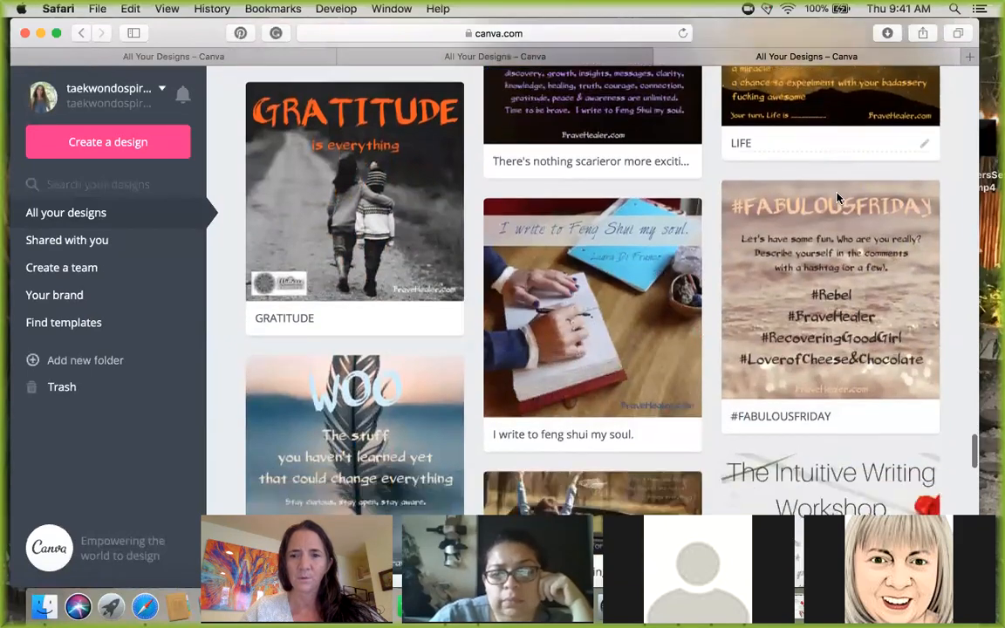
scroll(838, 200, down, 2)
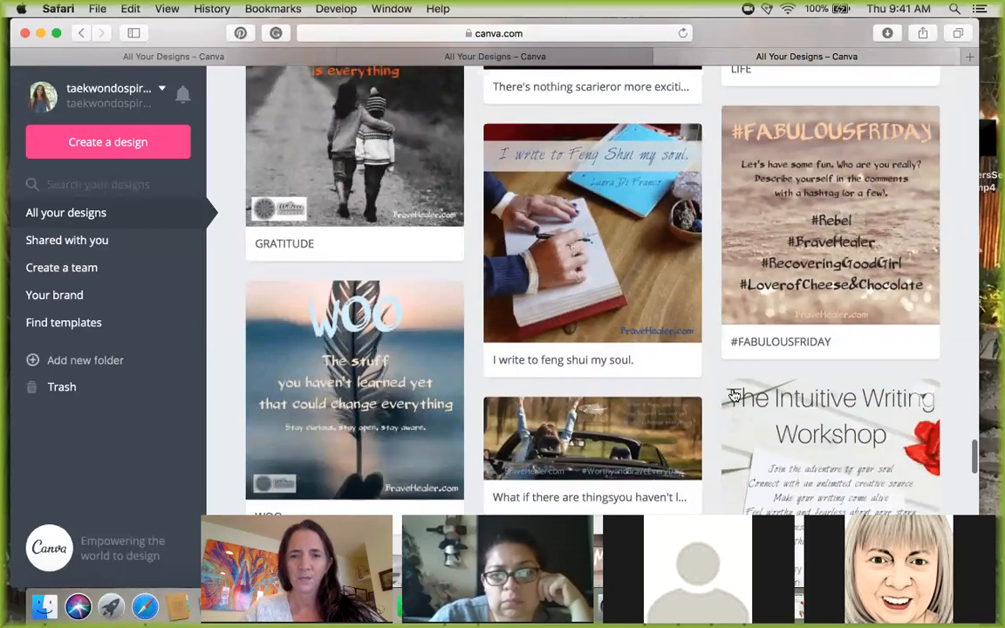
scroll(735, 395, down, 10)
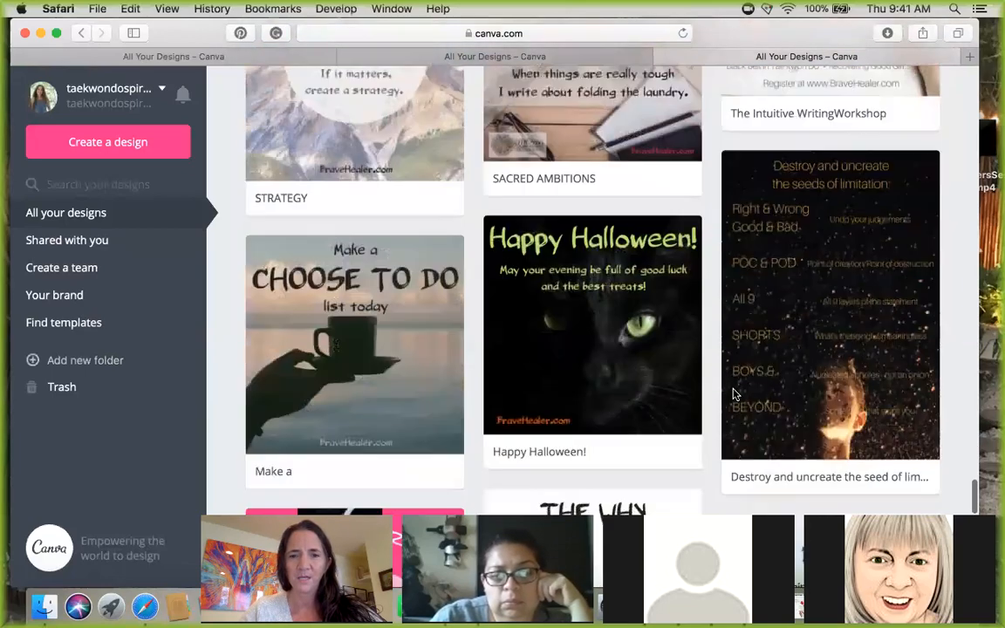
scroll(735, 395, up, 5)
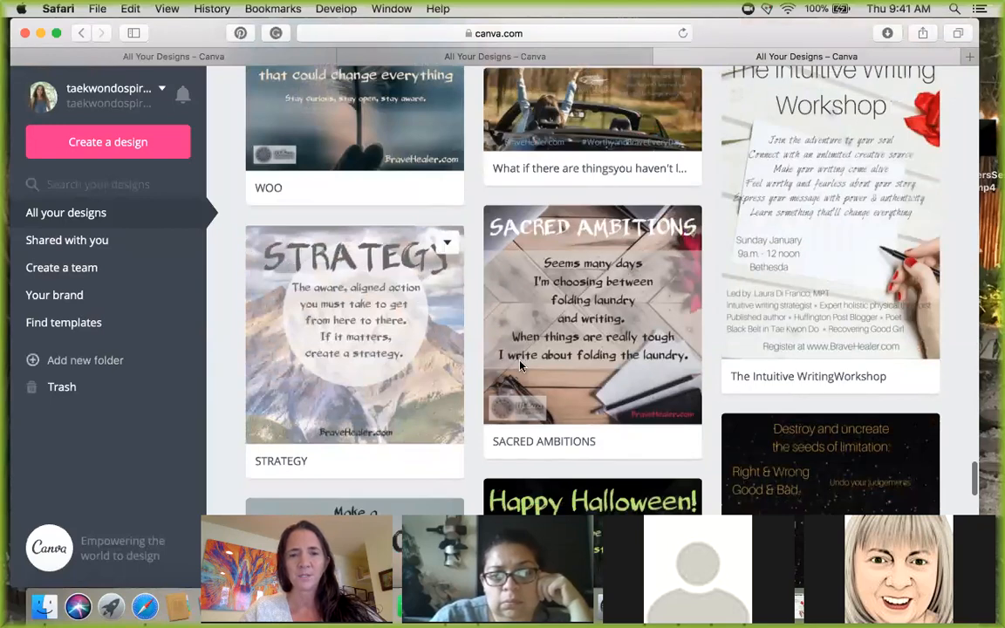
scroll(649, 402, down, 5)
scroll(648, 401, down, 2)
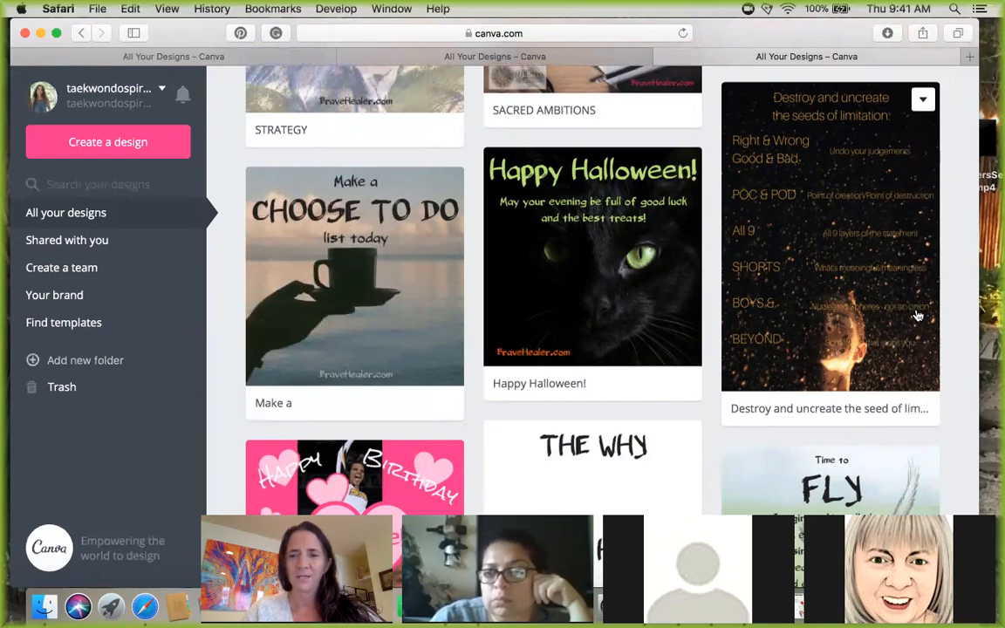
scroll(827, 341, down, 2)
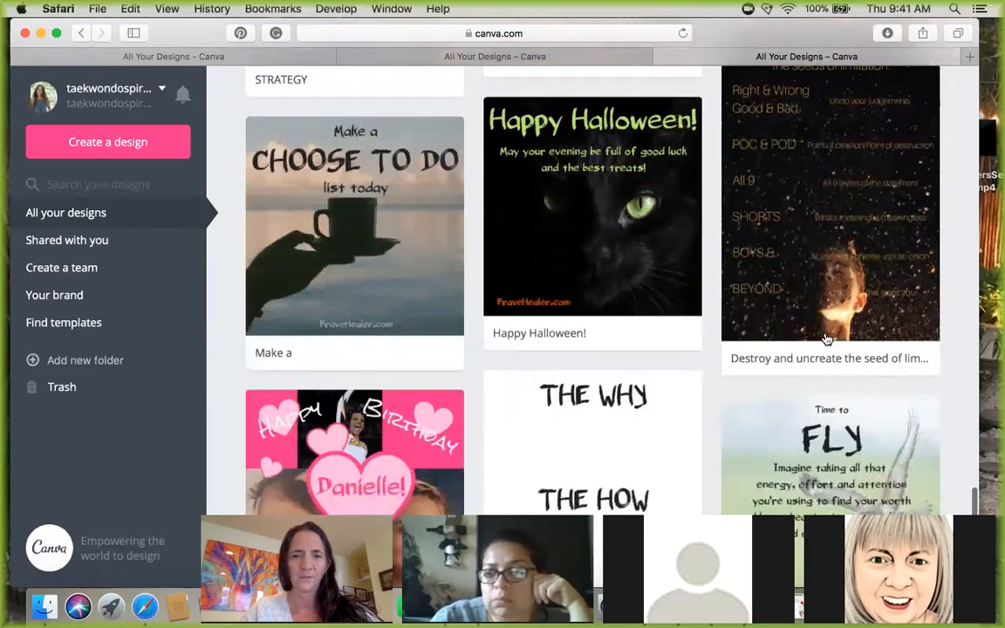
scroll(828, 341, down, 6)
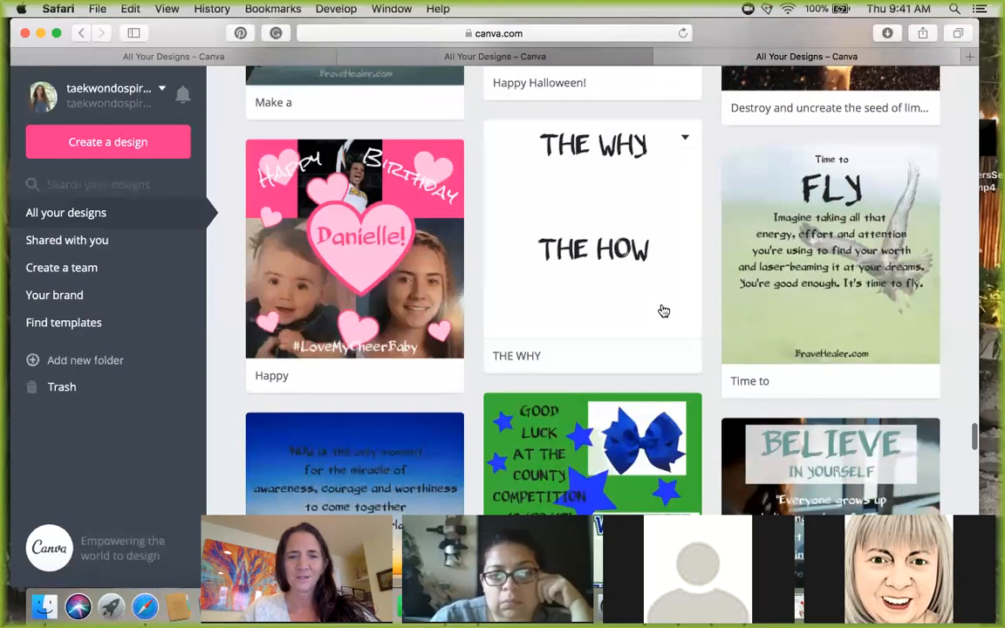
scroll(663, 311, down, 1)
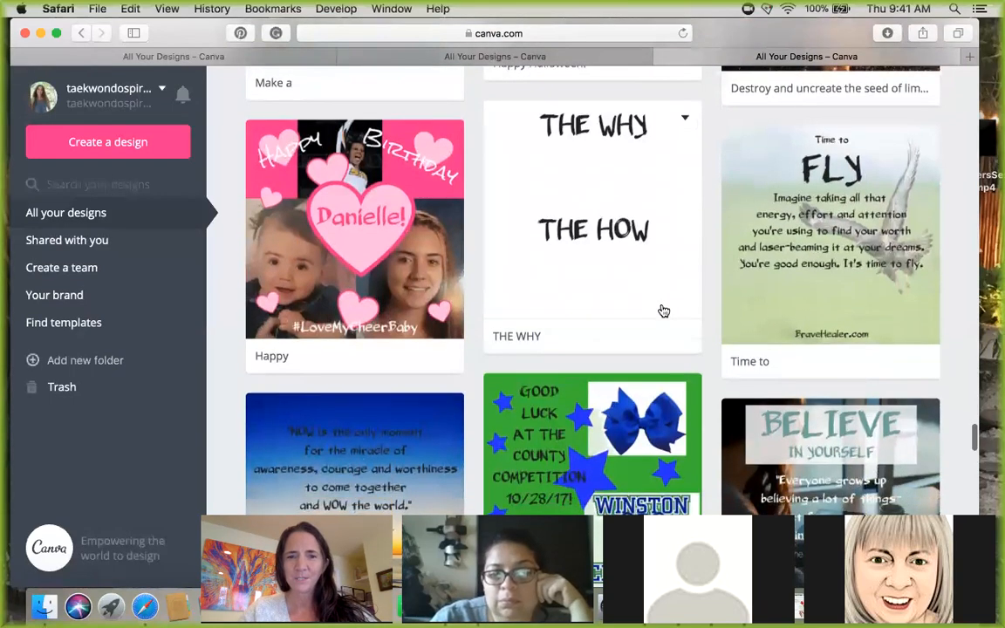
scroll(663, 311, down, 5)
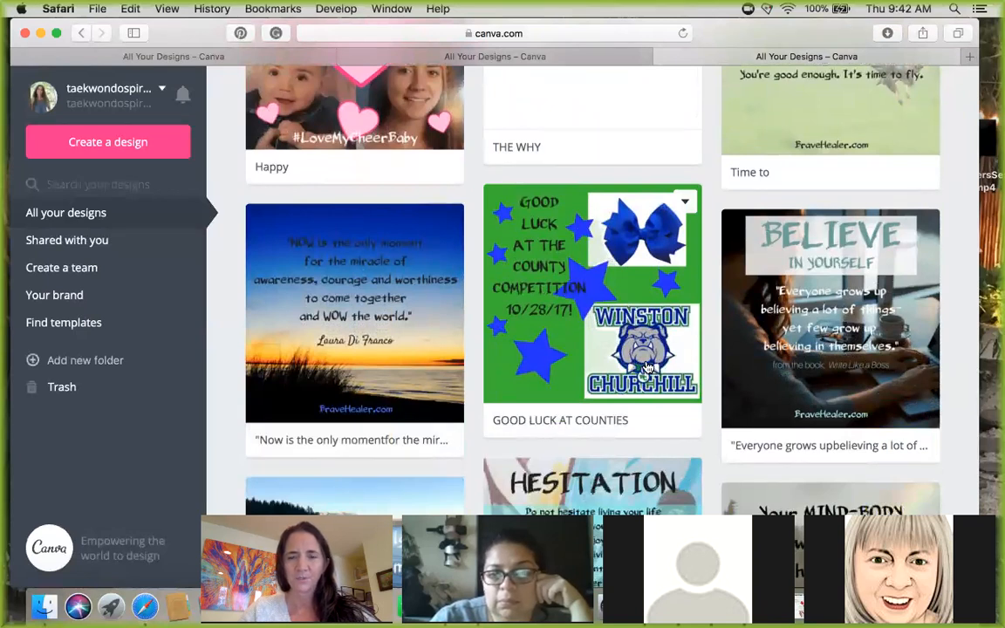
scroll(648, 369, down, 3)
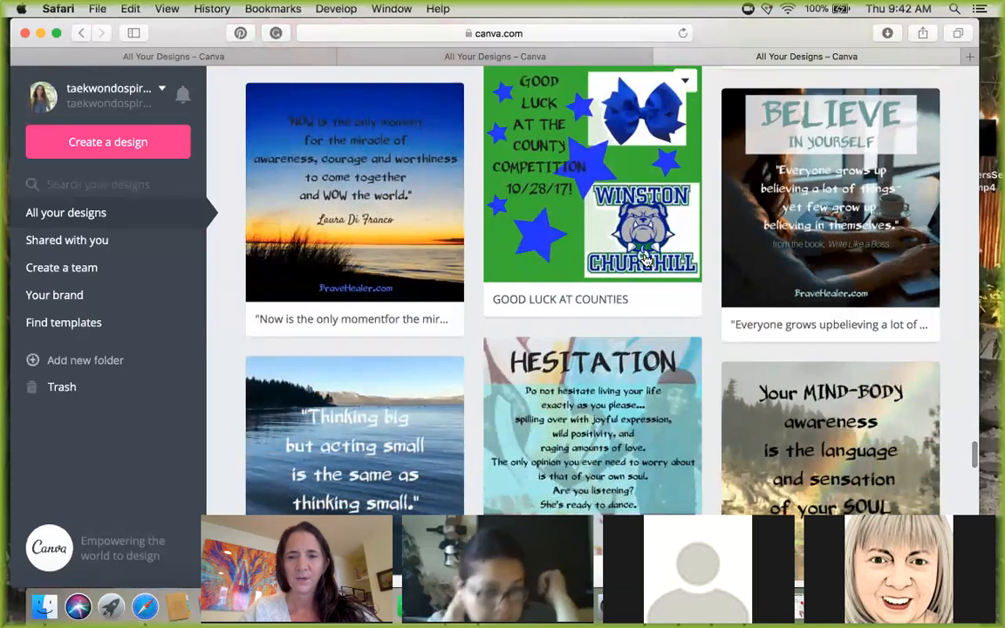
scroll(645, 260, down, 3)
scroll(645, 260, down, 4)
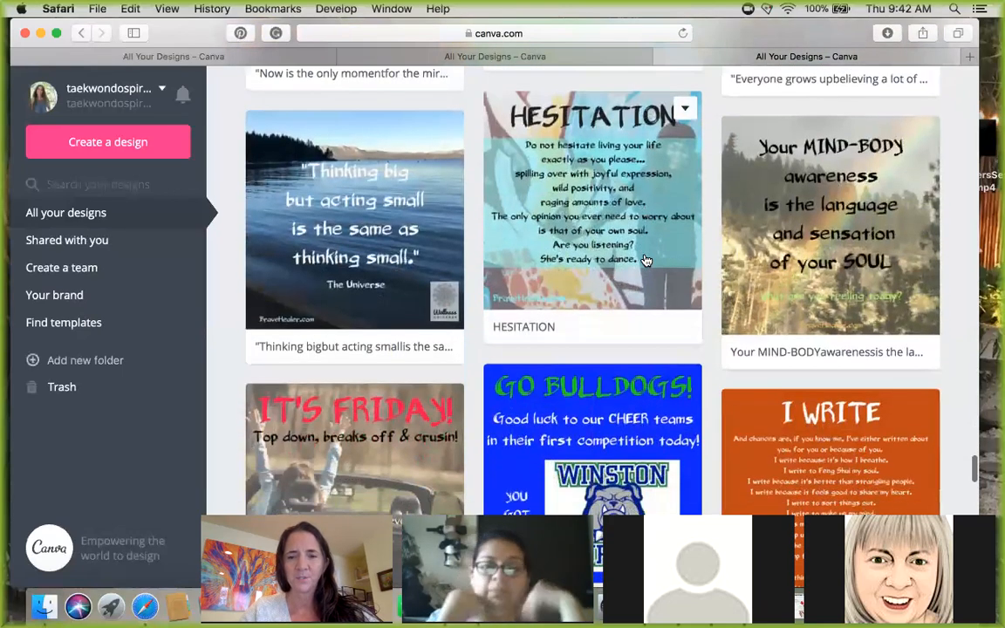
scroll(645, 260, down, 6)
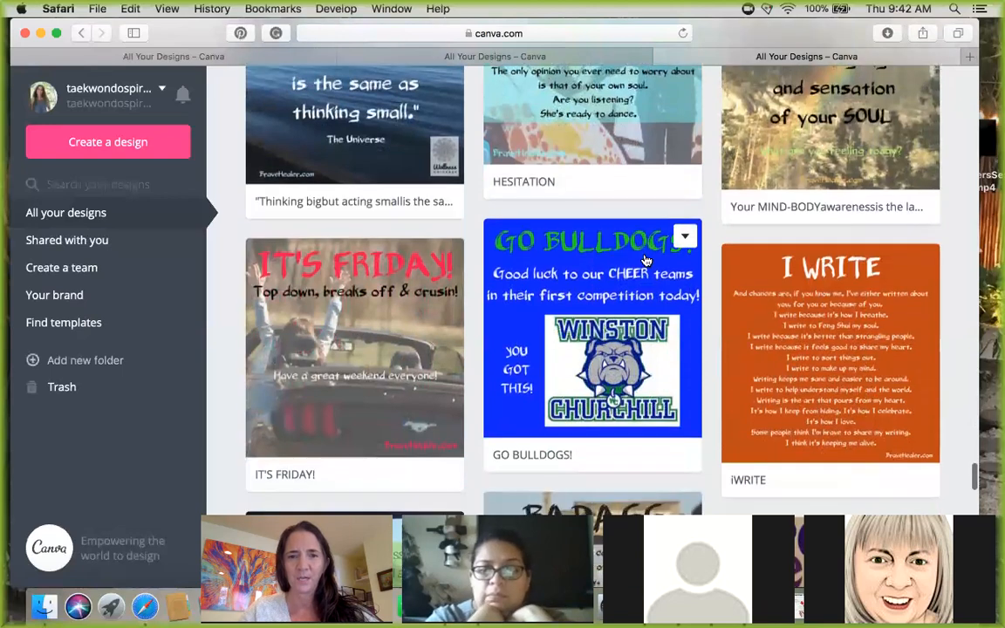
scroll(646, 260, down, 5)
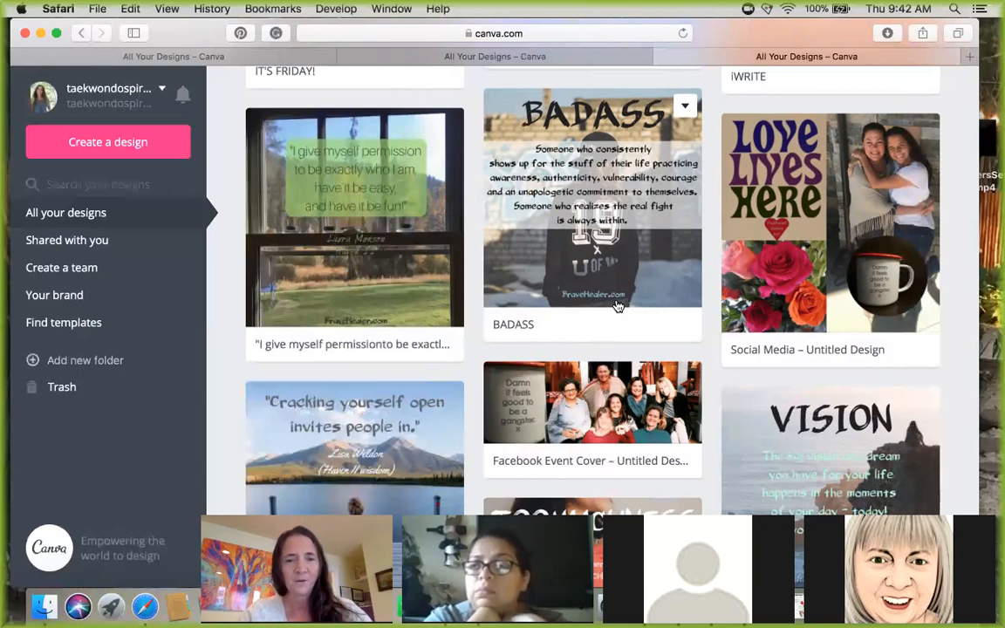
scroll(617, 307, down, 4)
scroll(617, 310, down, 1)
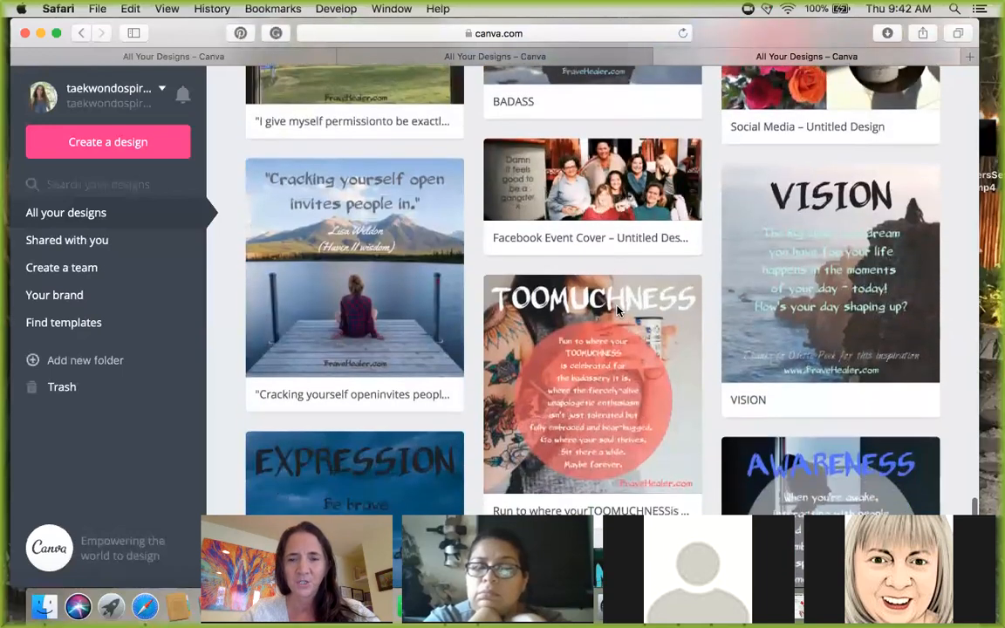
scroll(617, 312, down, 8)
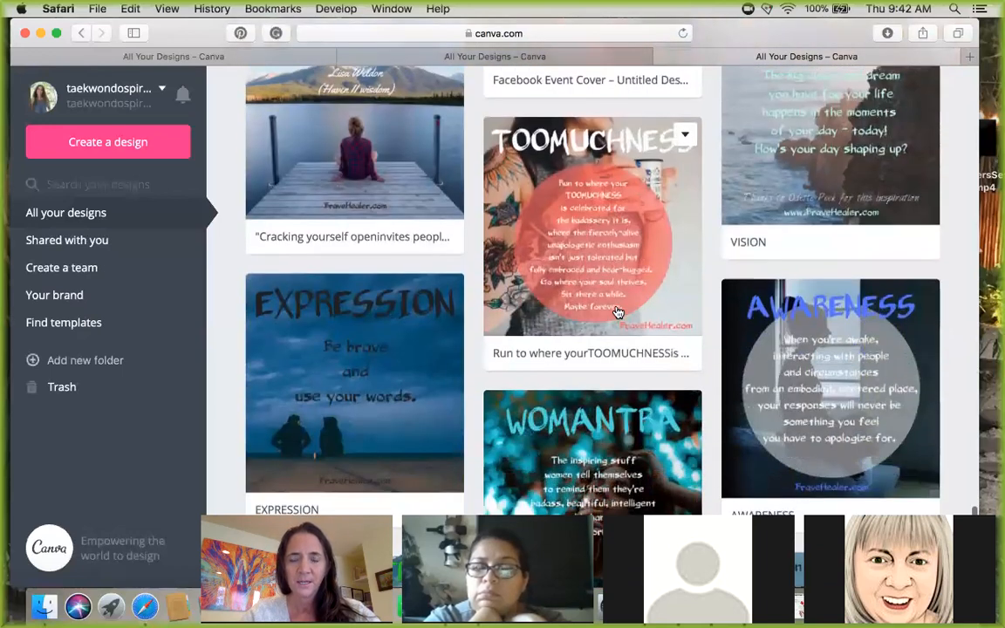
scroll(617, 312, down, 4)
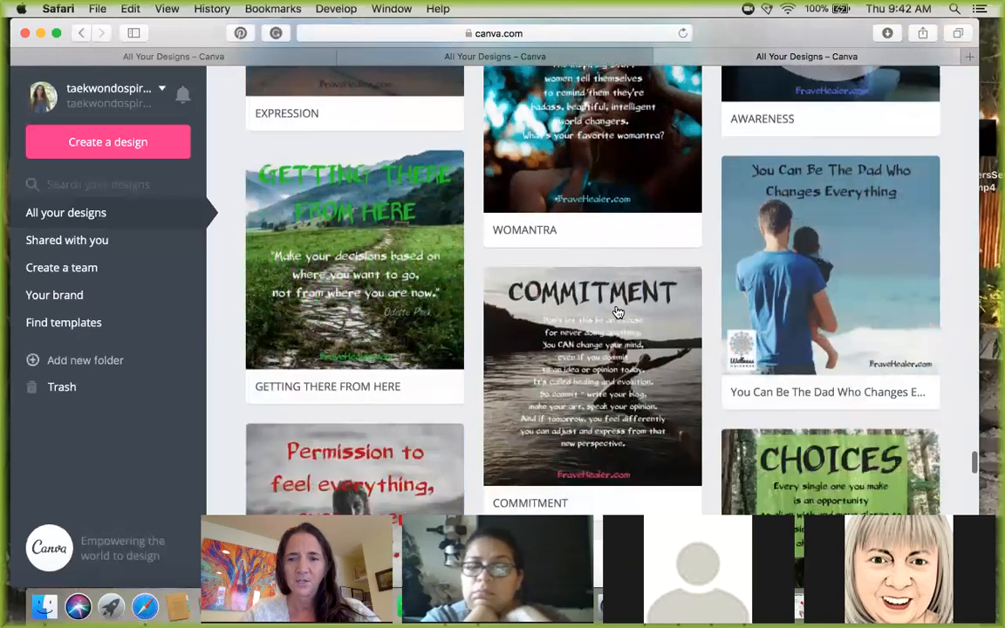
scroll(617, 312, down, 4)
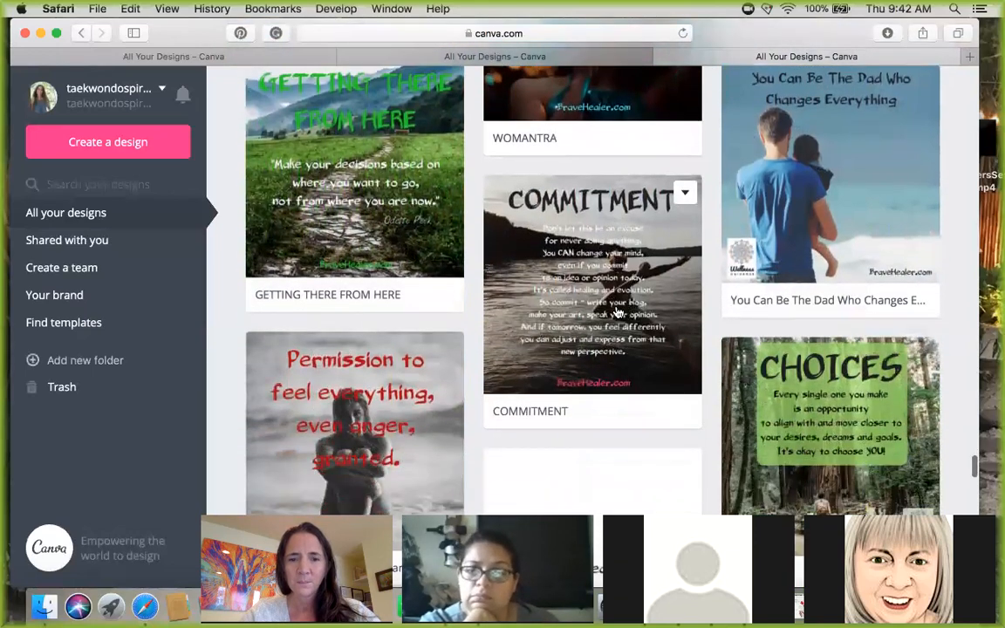
scroll(617, 312, down, 3)
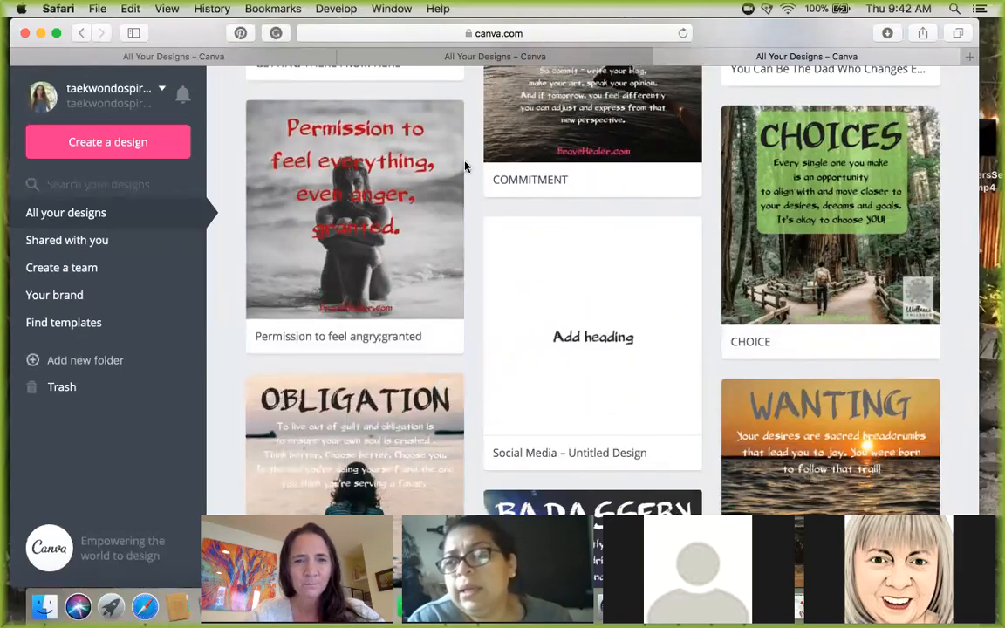
scroll(478, 177, up, 1)
scroll(478, 177, up, 20)
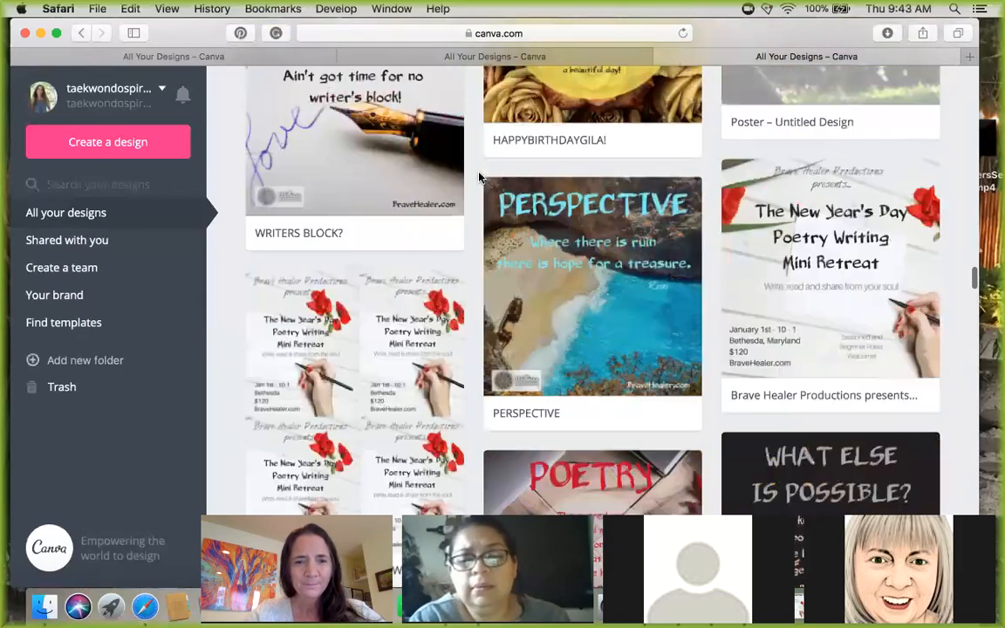
scroll(478, 178, up, 10)
scroll(479, 178, down, 6)
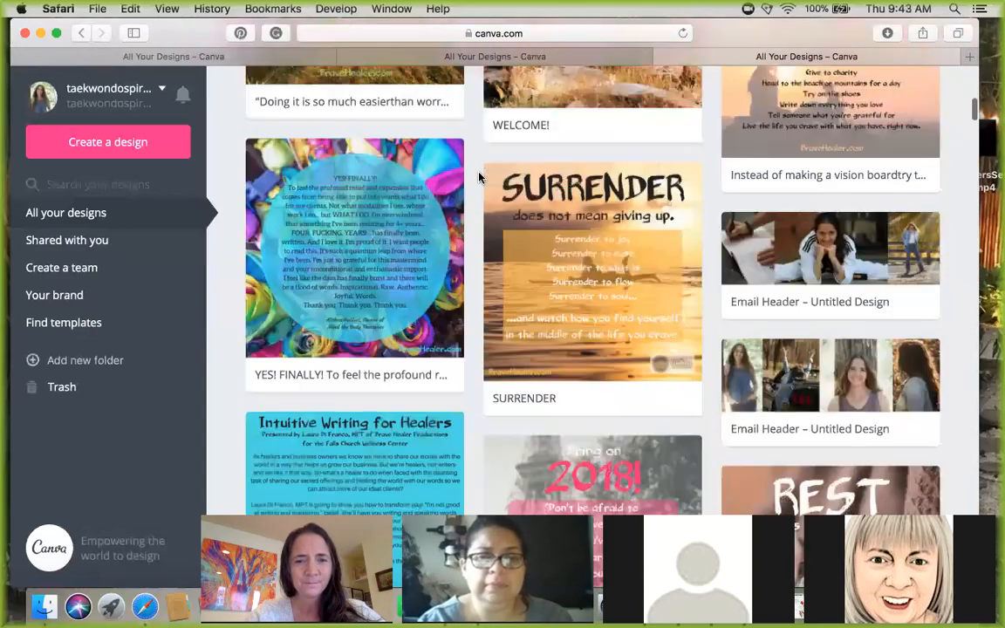
scroll(478, 178, down, 15)
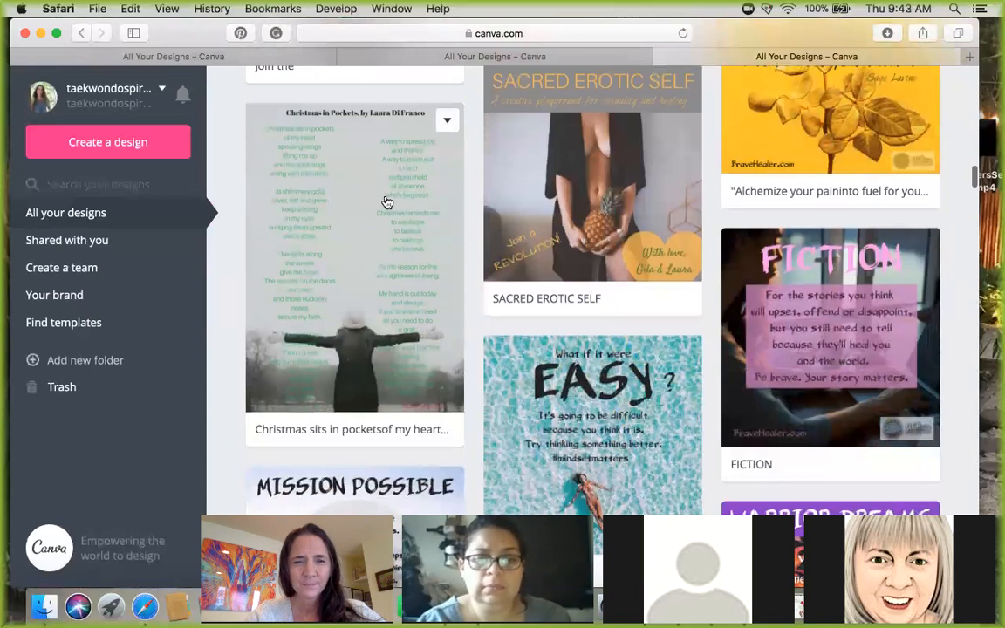
click(388, 203)
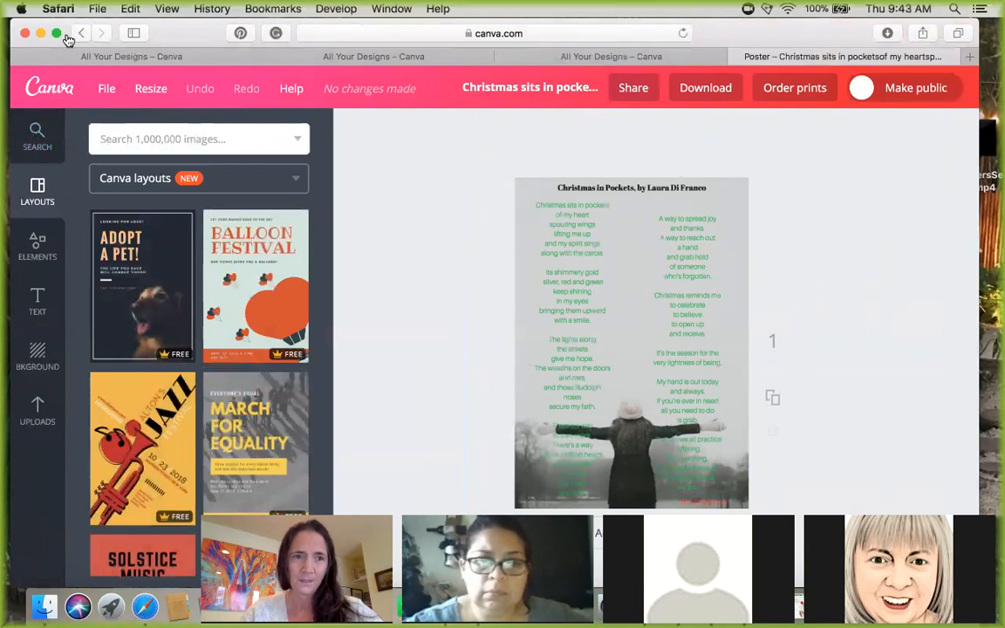
- Leave the Christmas in Pockets poster and return to the All your designs dashboard
click(50, 92)
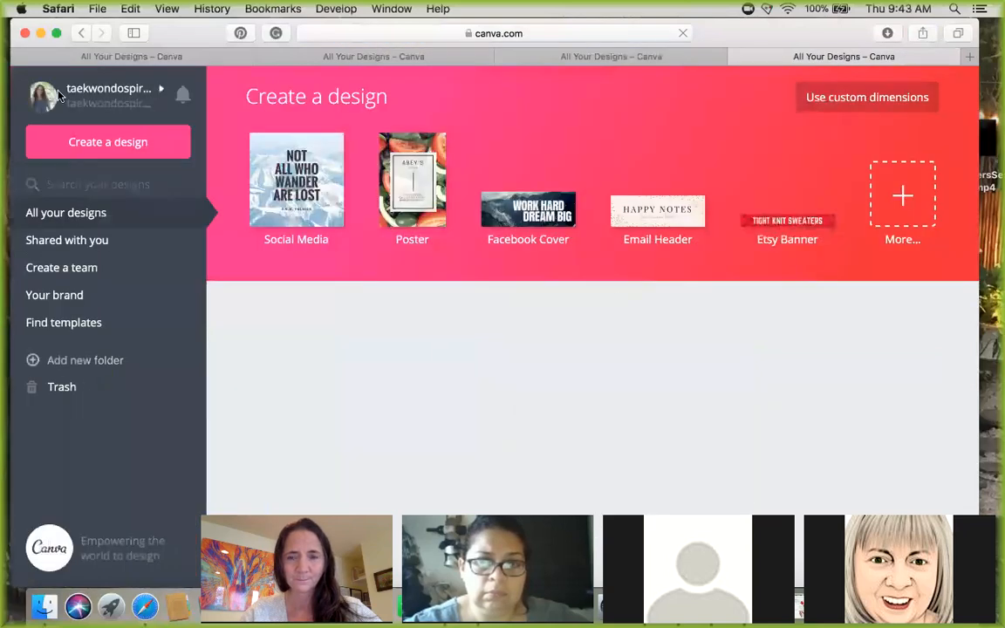
- Check the account menu, browse the full list of design types, then go back to the dashboard
click(60, 94)
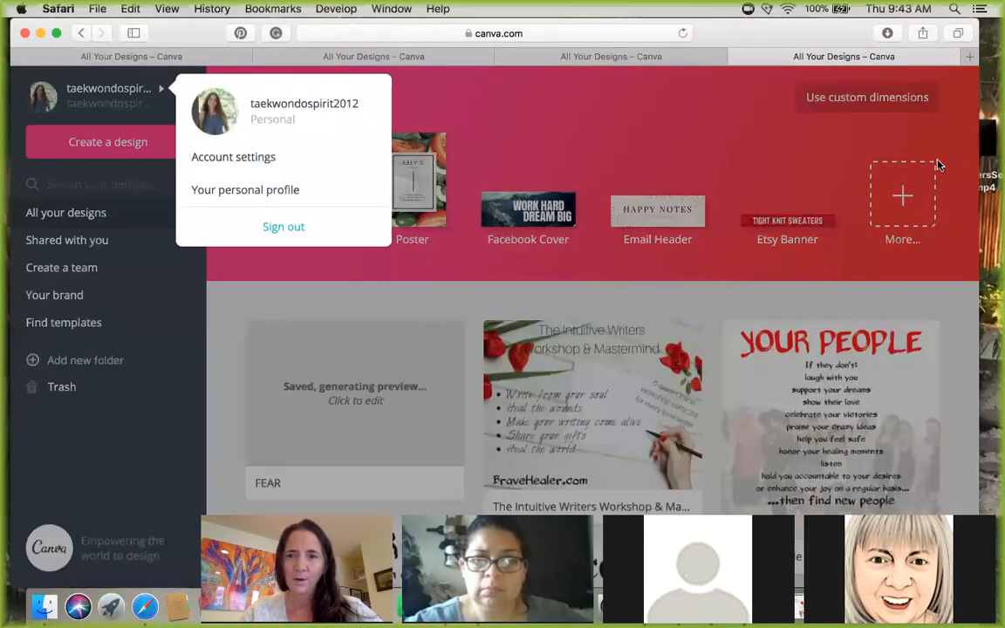
click(911, 192)
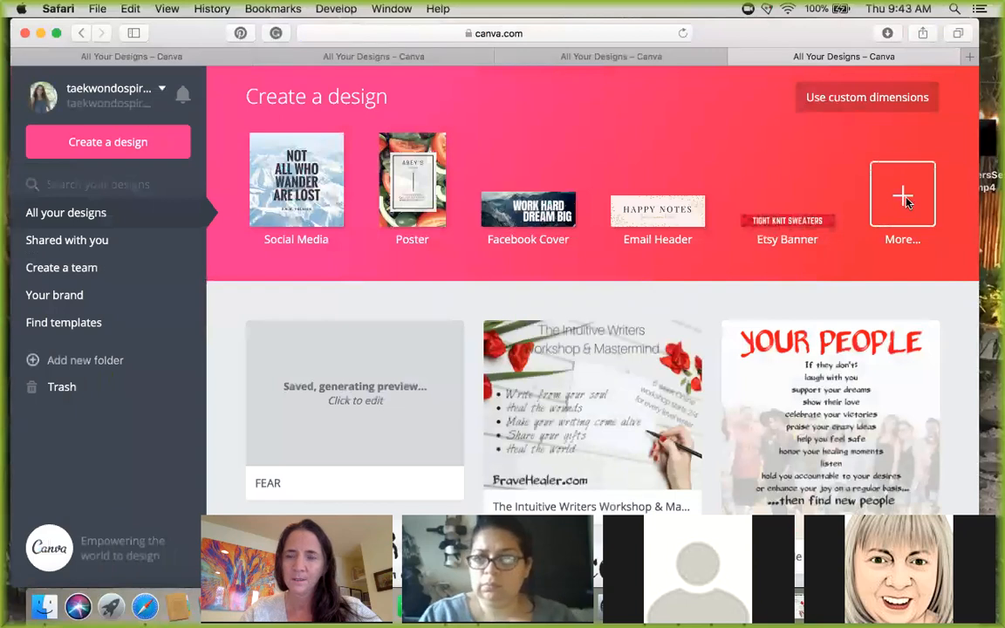
click(908, 202)
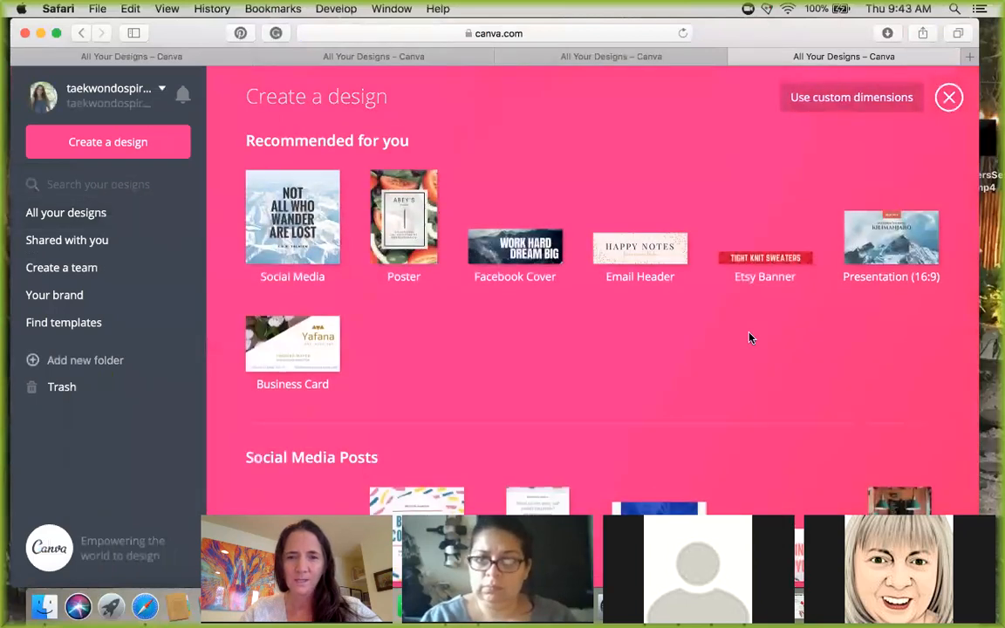
scroll(742, 336, down, 2)
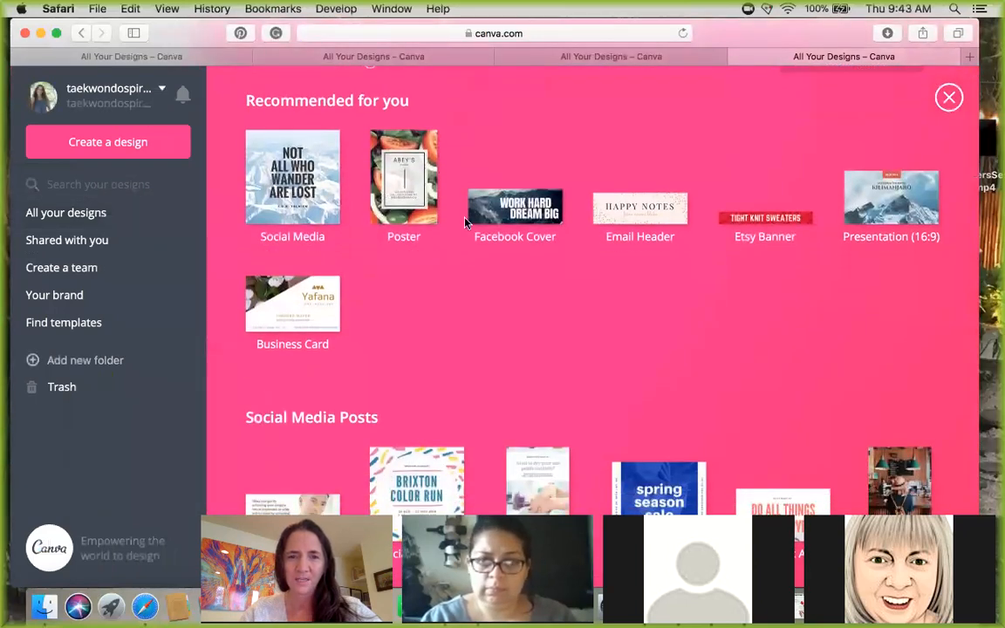
scroll(592, 338, down, 5)
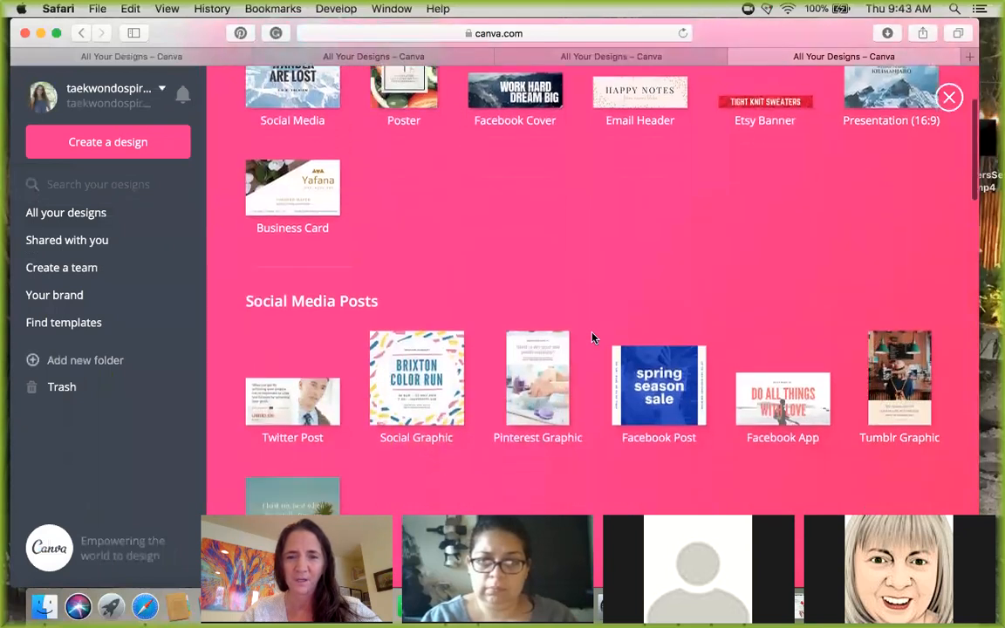
scroll(591, 338, down, 5)
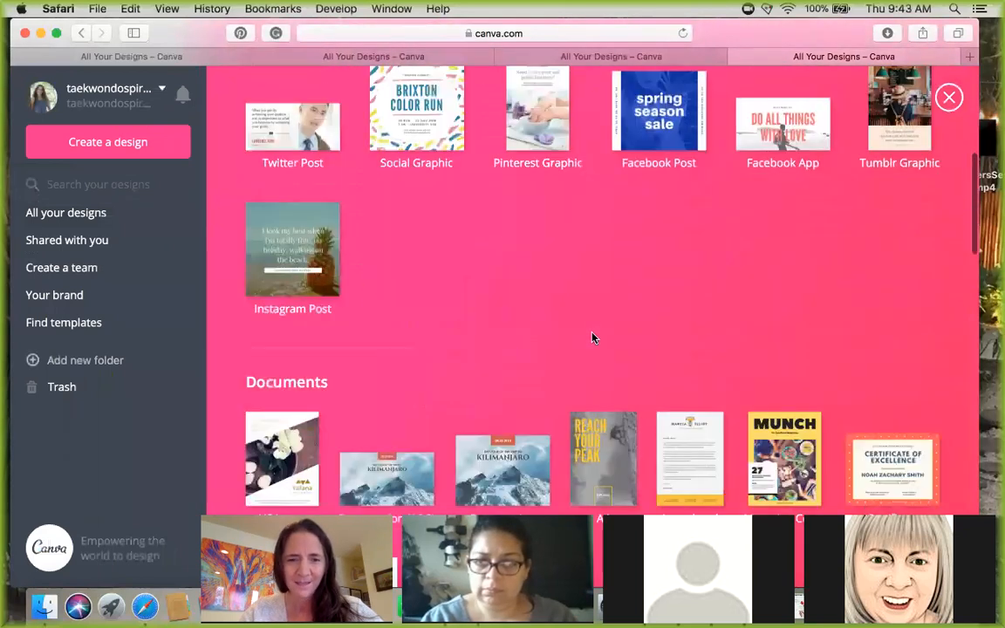
scroll(592, 337, down, 4)
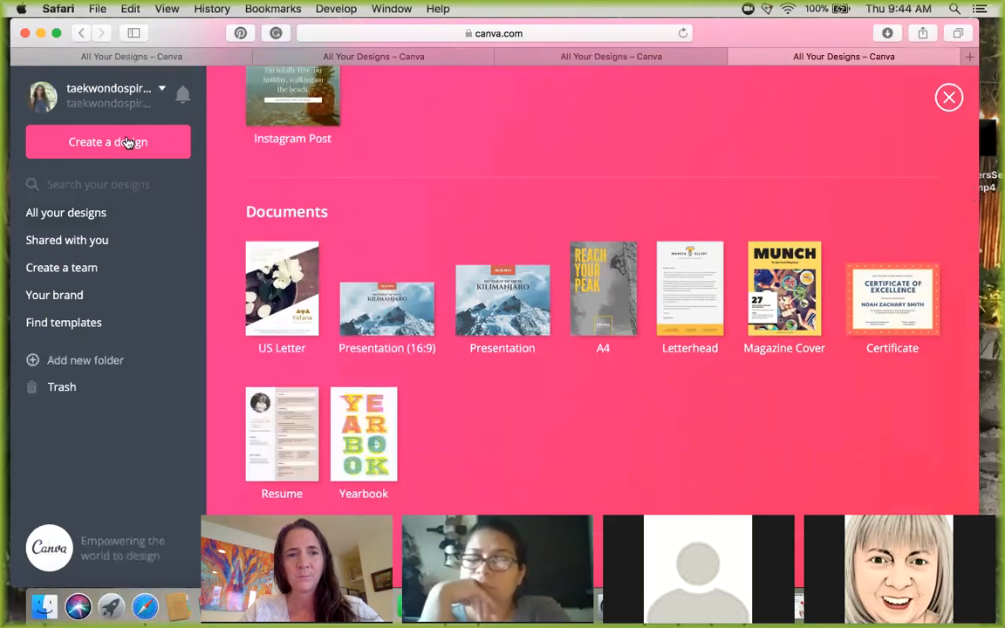
scroll(420, 254, up, 10)
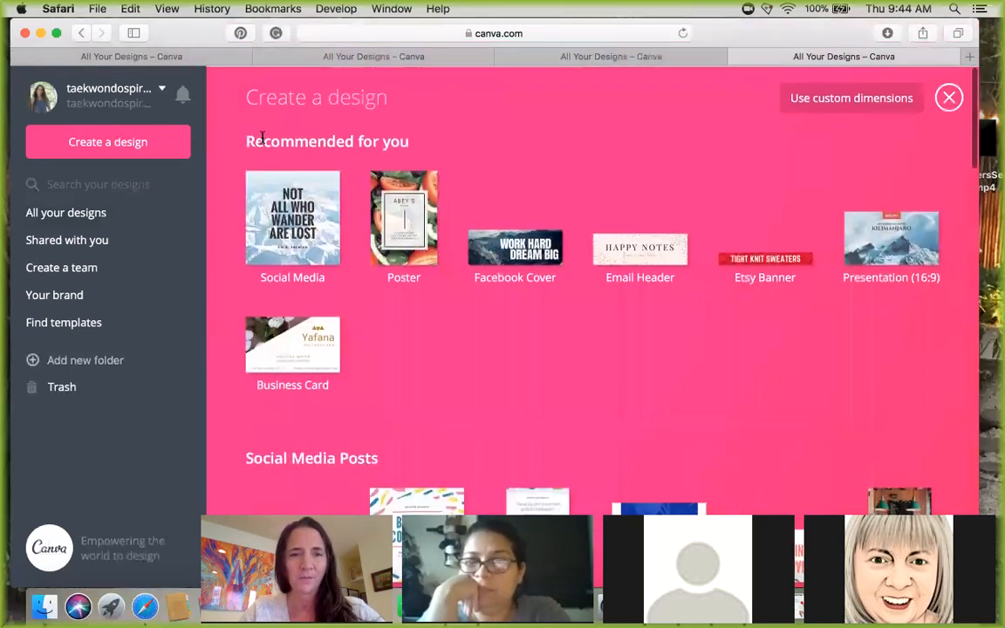
click(83, 35)
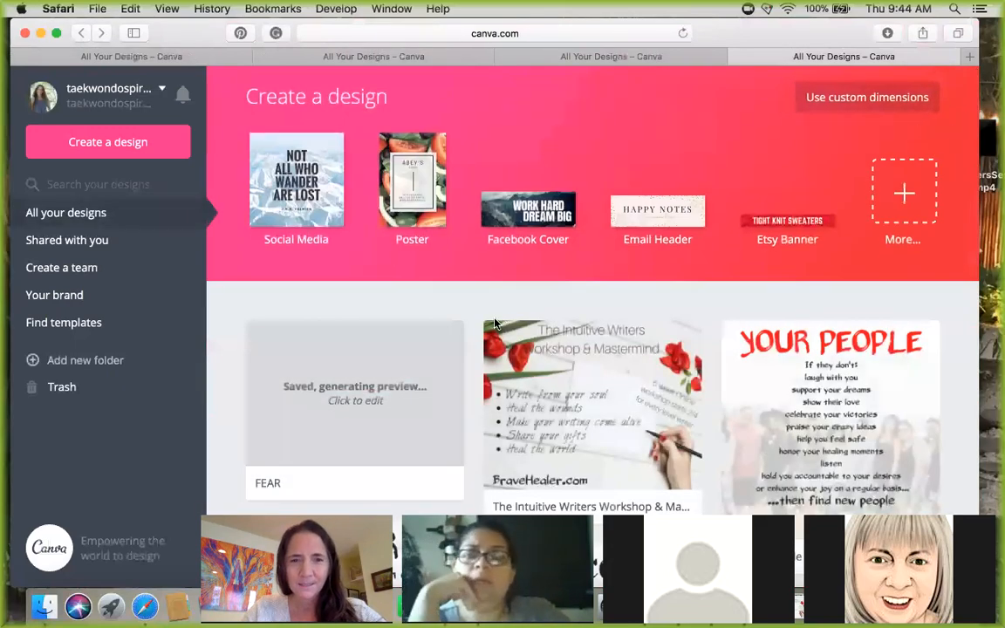
- Reopen the Christmas in Pockets poem poster from the saved designs
scroll(498, 320, down, 5)
scroll(495, 324, down, 10)
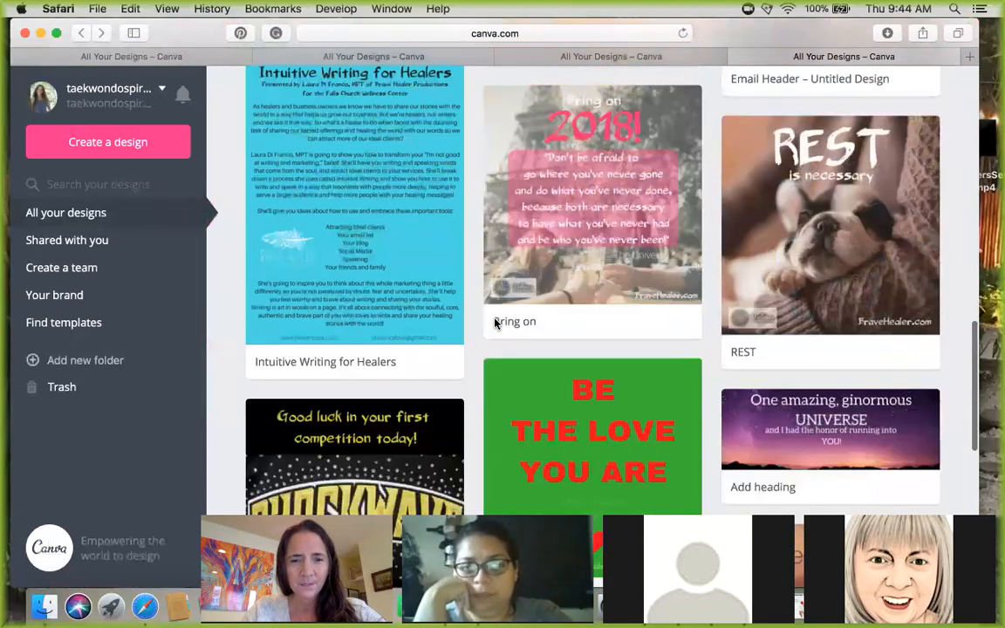
scroll(392, 340, down, 3)
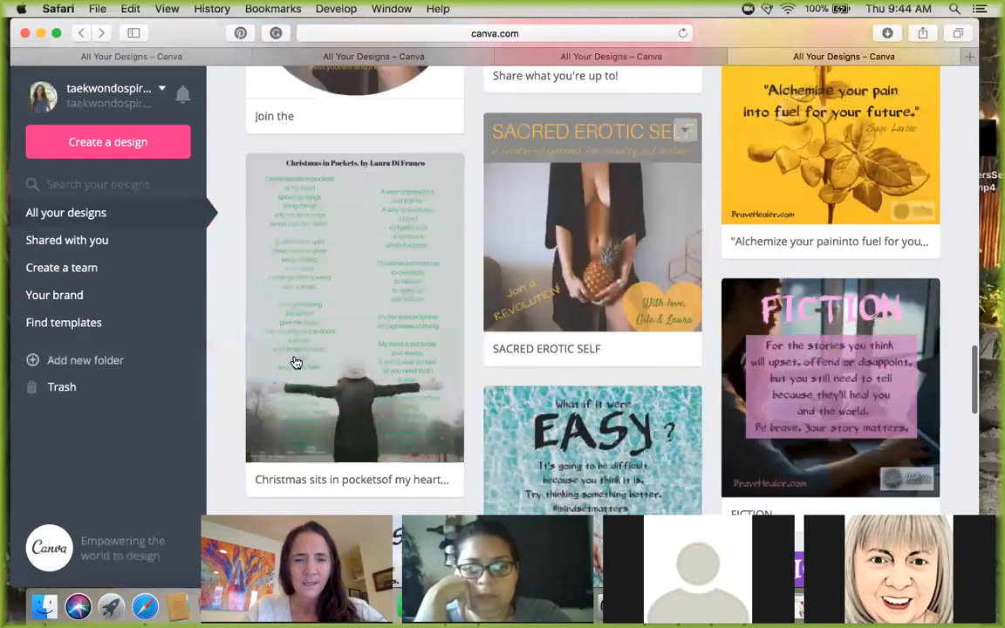
click(337, 318)
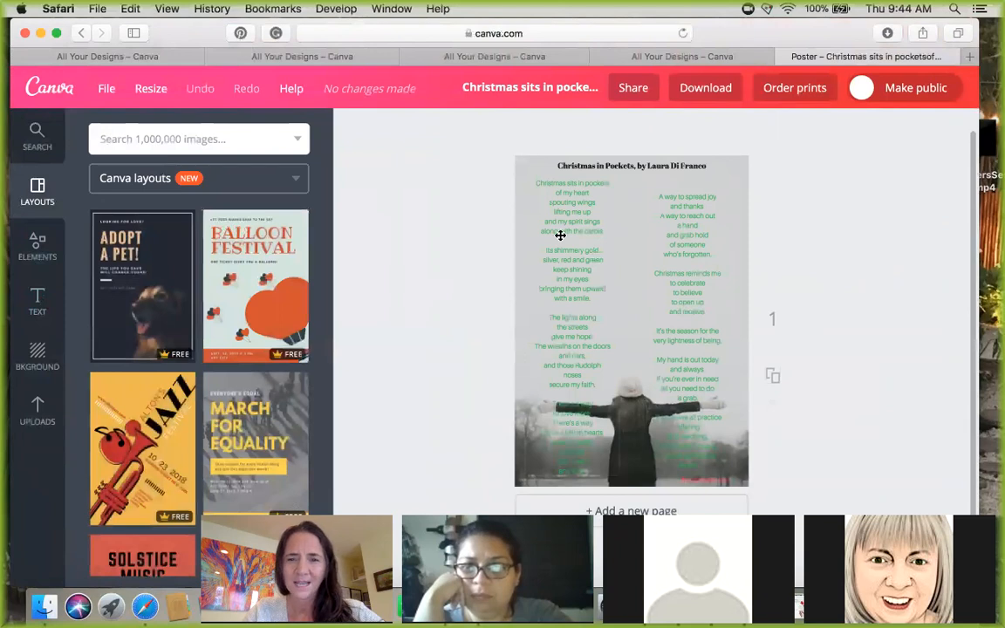
- Select the poster's left poem column, deselect it, then select the right column
click(560, 235)
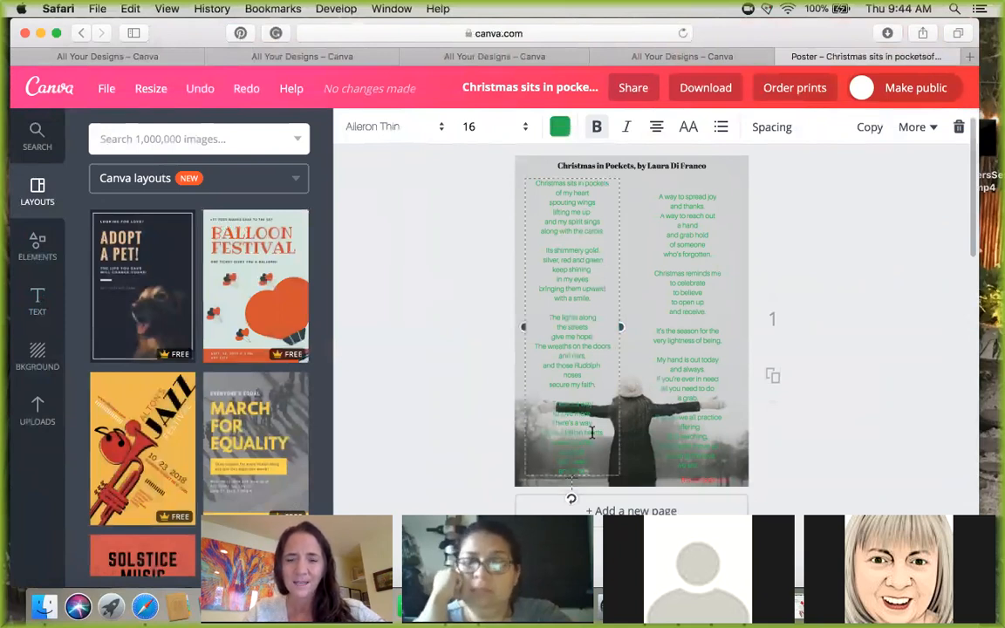
click(668, 323)
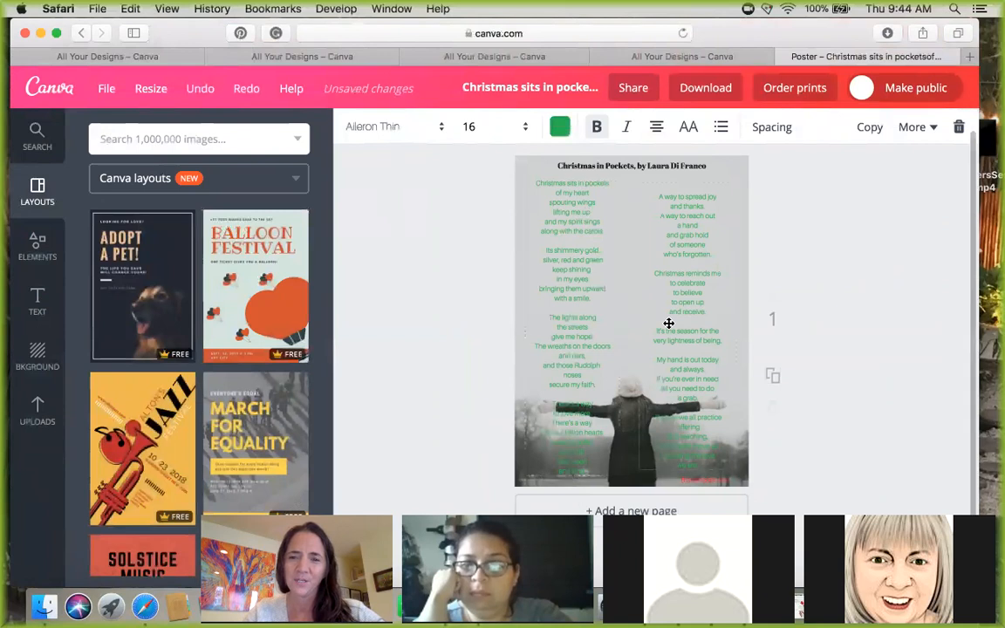
click(668, 324)
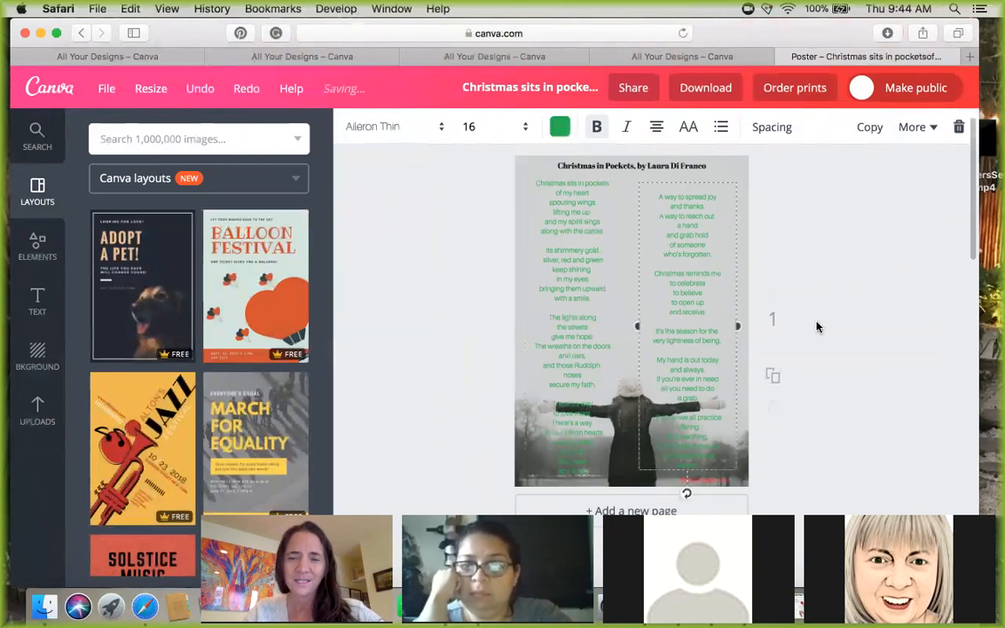